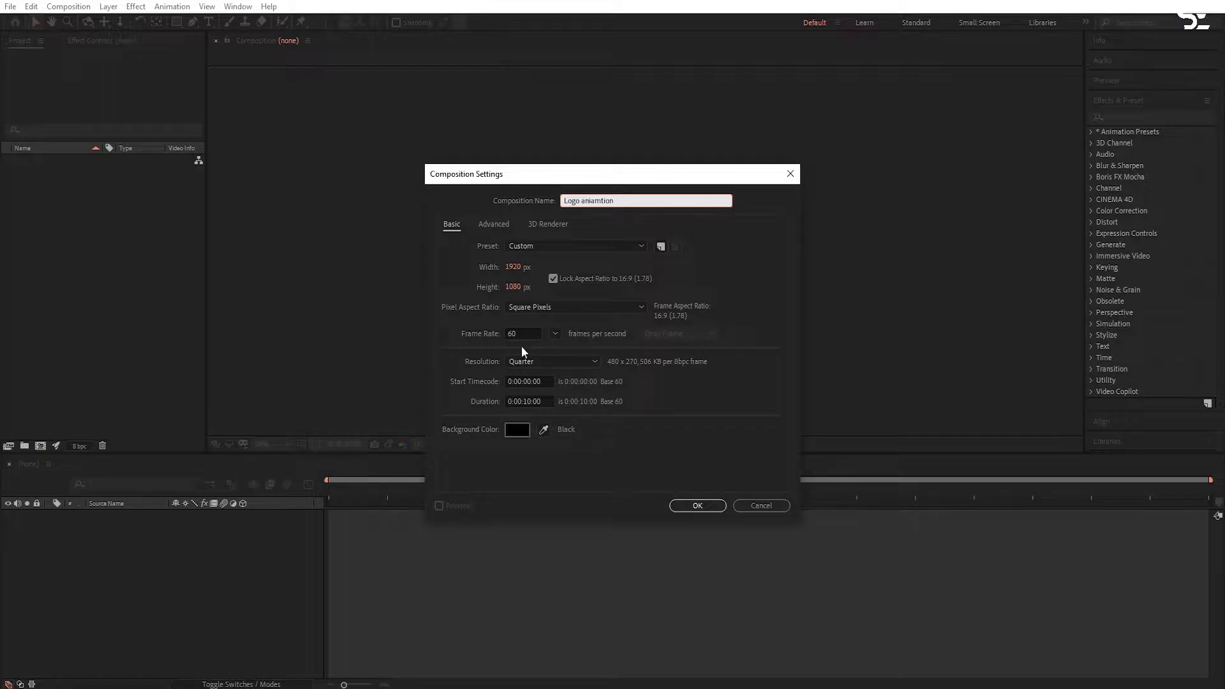
# Create the "Logo aniamtion" composition at 60 frames per second with a duration of 7 seconds
pyautogui.click(521, 334)
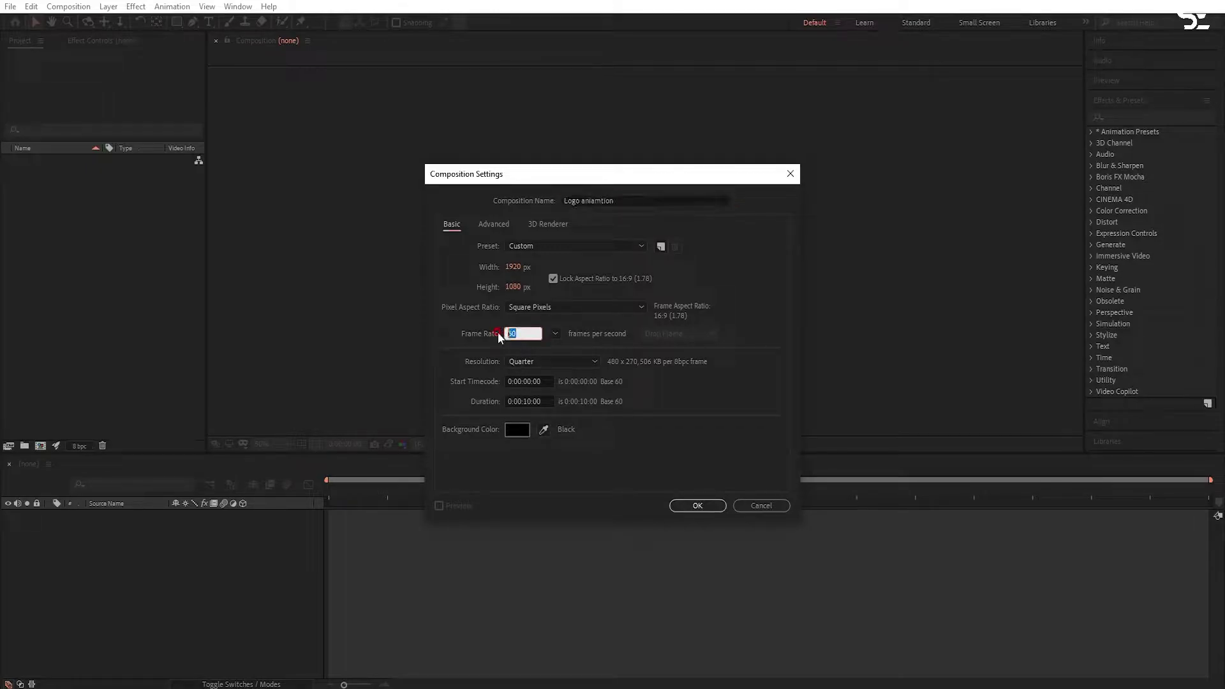
pyautogui.click(529, 401)
pyautogui.click(698, 506)
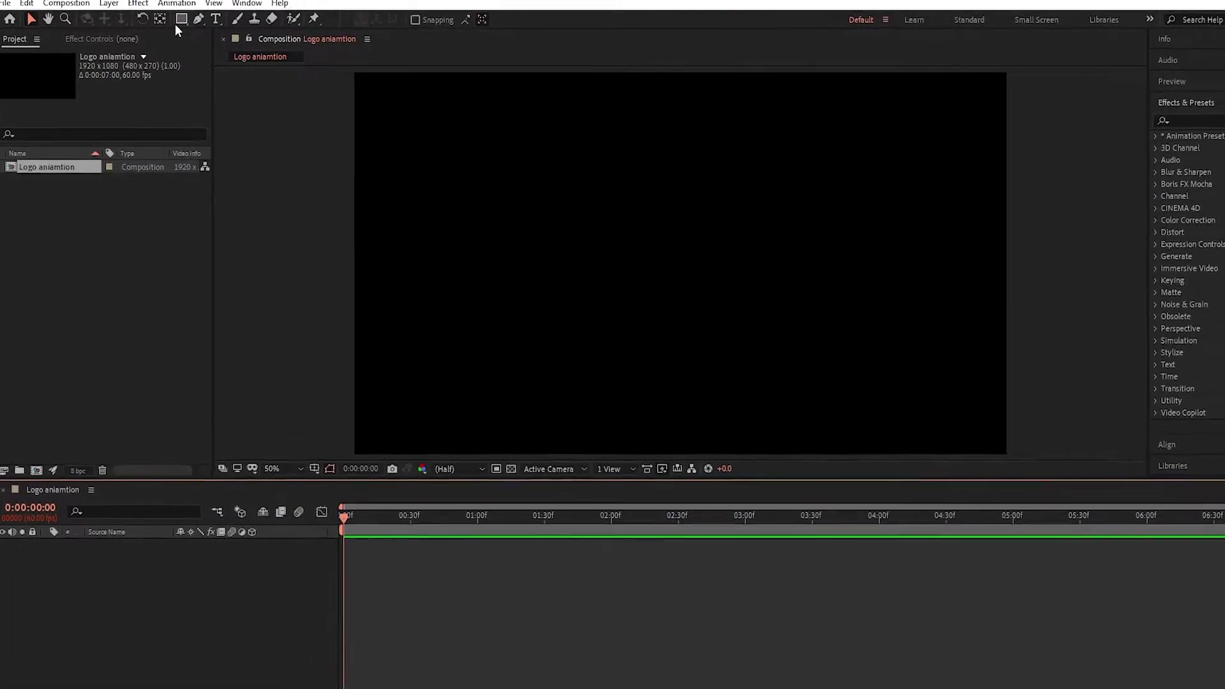
# Activate the Ellipse tool with a solid color fill and no stroke
pyautogui.click(176, 22)
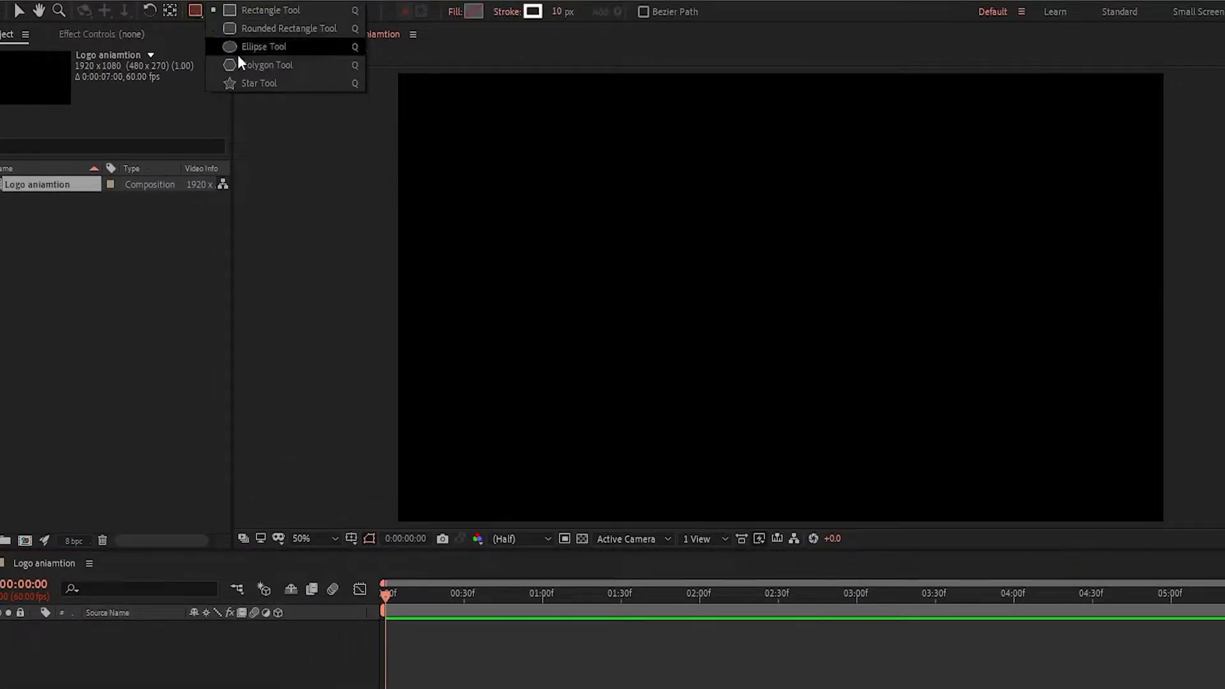
pyautogui.click(238, 55)
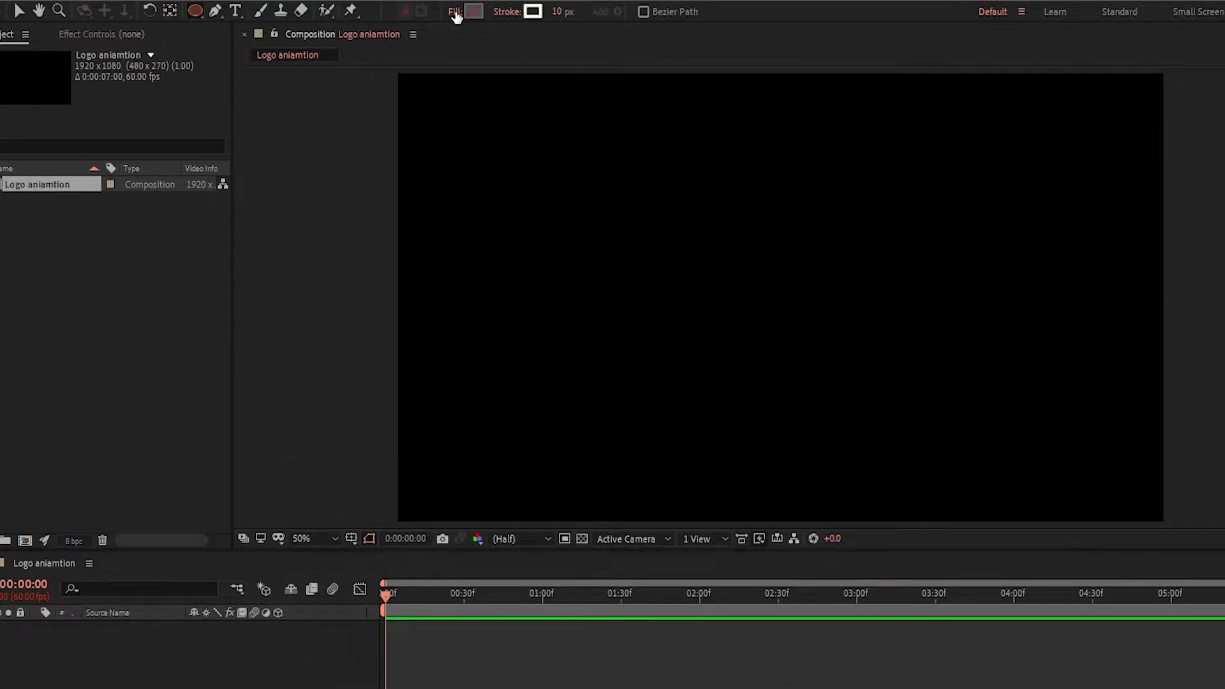
pyautogui.click(455, 11)
pyautogui.click(678, 377)
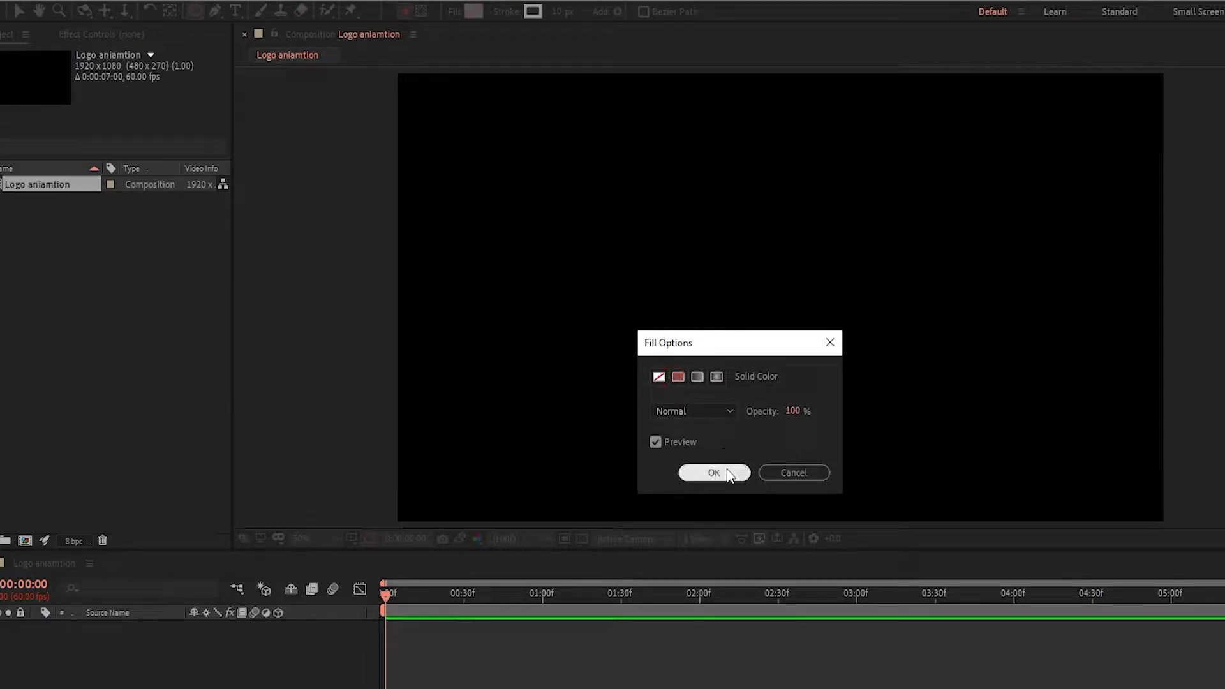
pyautogui.press('Return')
pyautogui.click(517, 14)
pyautogui.click(658, 375)
pyautogui.click(713, 471)
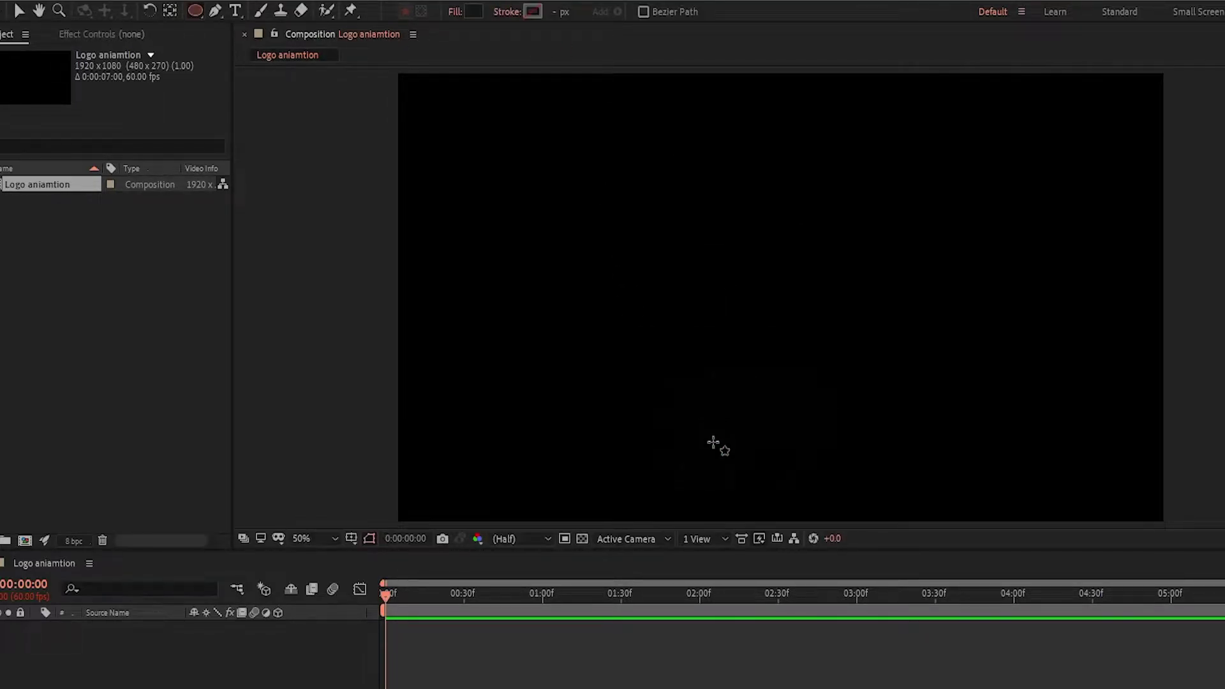
# Set the shape fill color to orange F56A16
pyautogui.click(473, 11)
pyautogui.moveTo(568, 648); pyautogui.dragTo(568, 668)
pyautogui.click(498, 490)
pyautogui.moveTo(498, 490)
pyautogui.mouseDown()
pyautogui.moveTo(479, 484)
pyautogui.moveTo(504, 496)
pyautogui.moveTo(527, 478)
pyautogui.mouseUp()
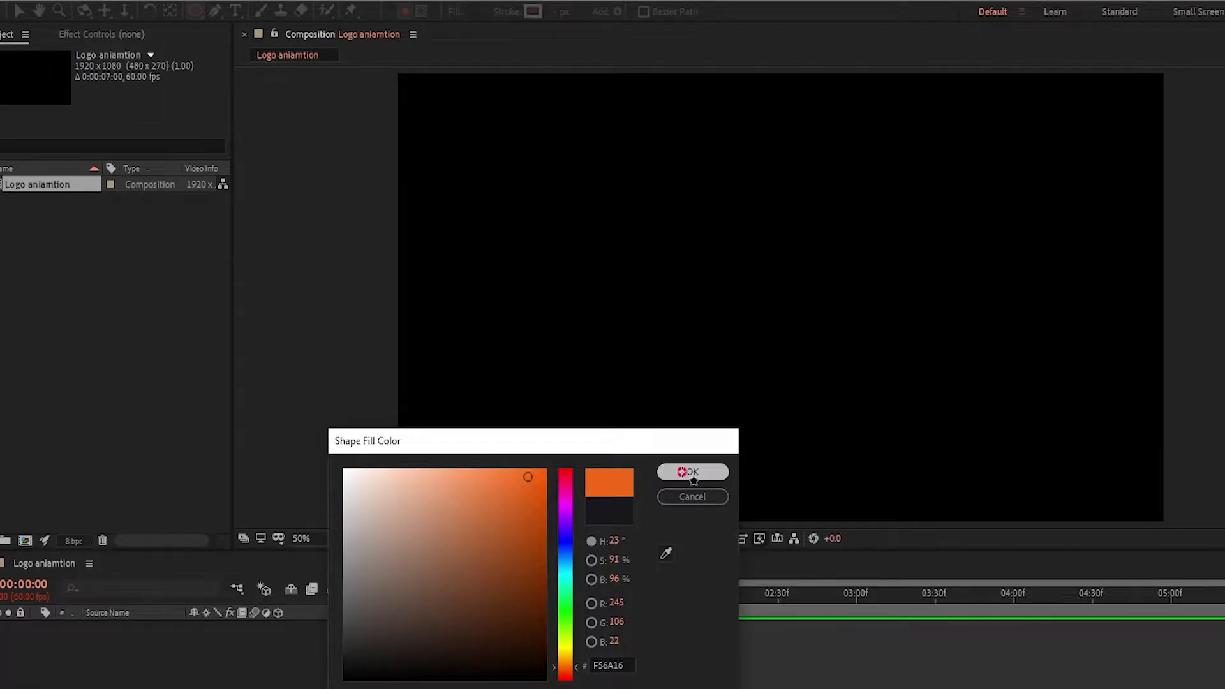
pyautogui.click(692, 472)
# Enable Center Anchor Point in New Shape Layers in the General preferences
pyautogui.click(40, 9)
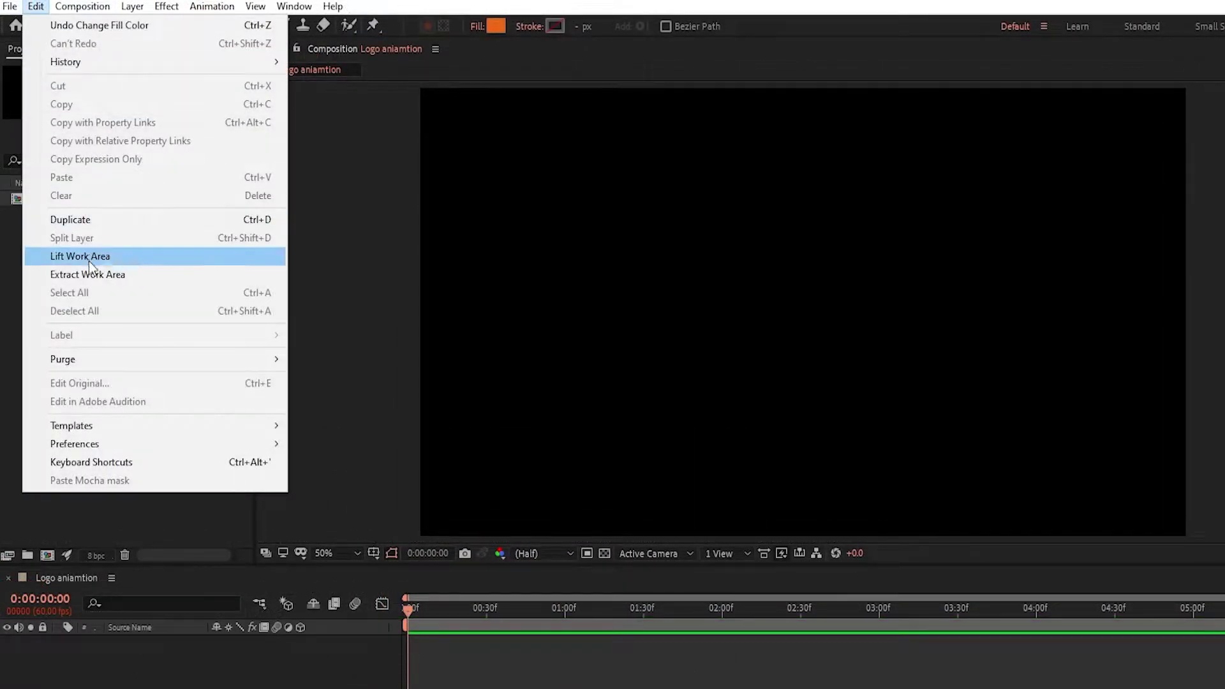
pyautogui.moveTo(102, 449)
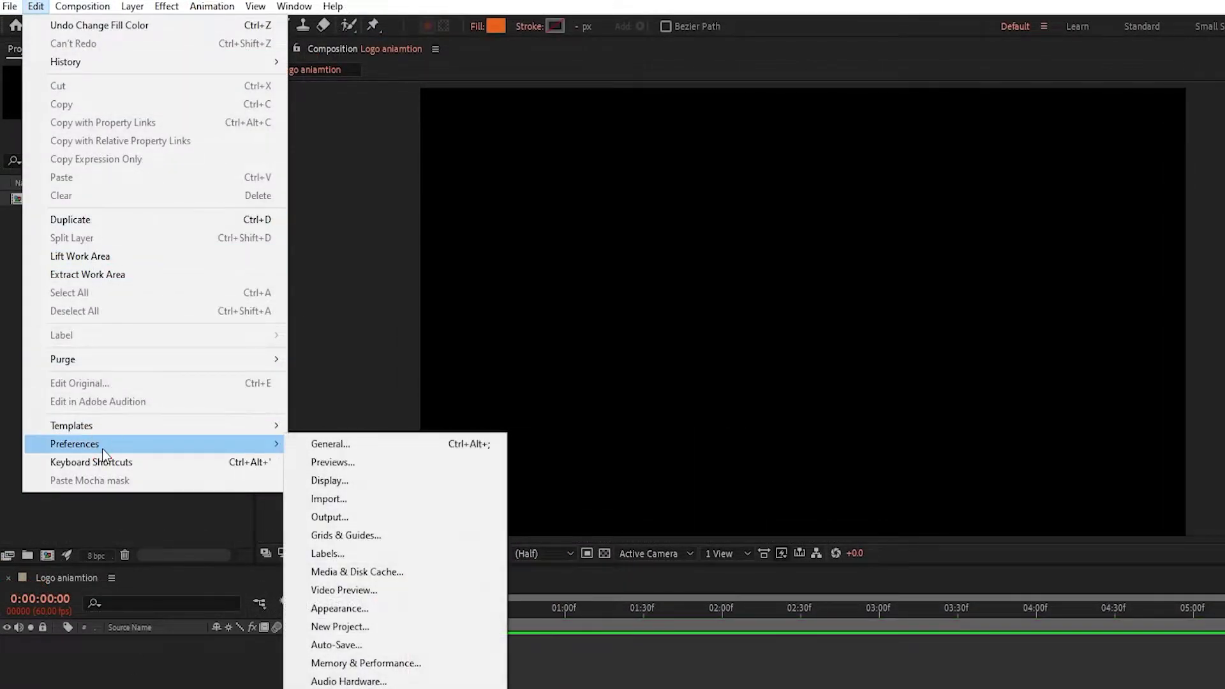
pyautogui.click(412, 449)
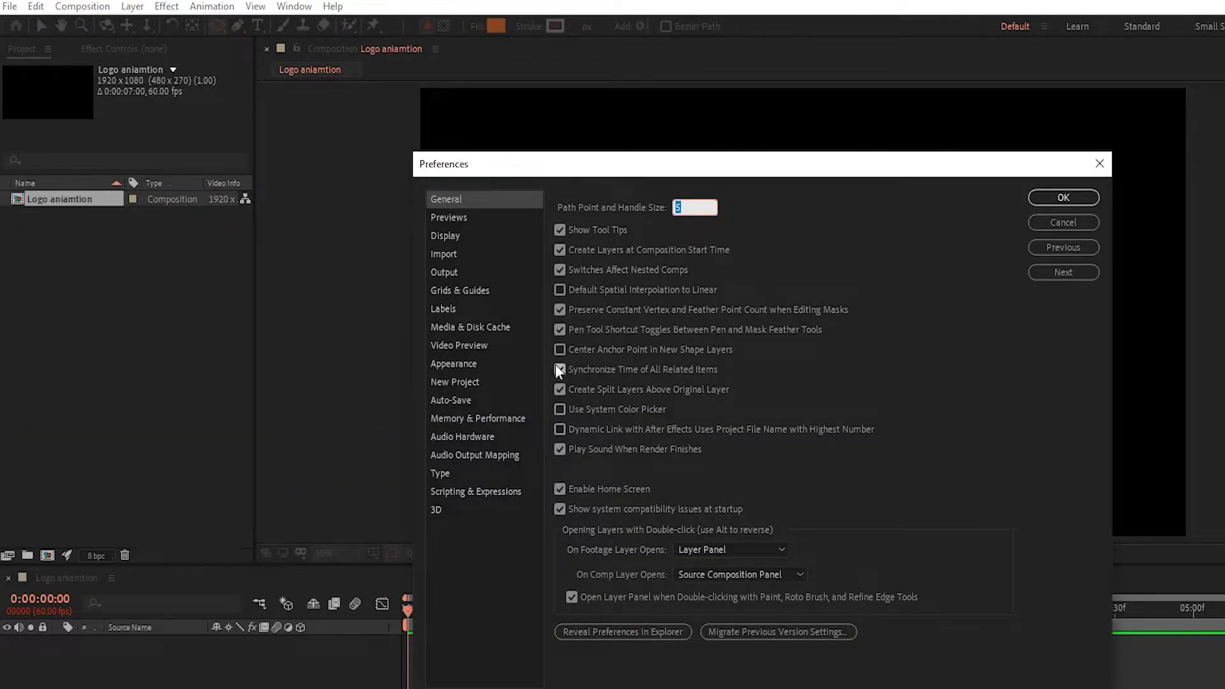
pyautogui.click(559, 350)
pyautogui.click(1080, 199)
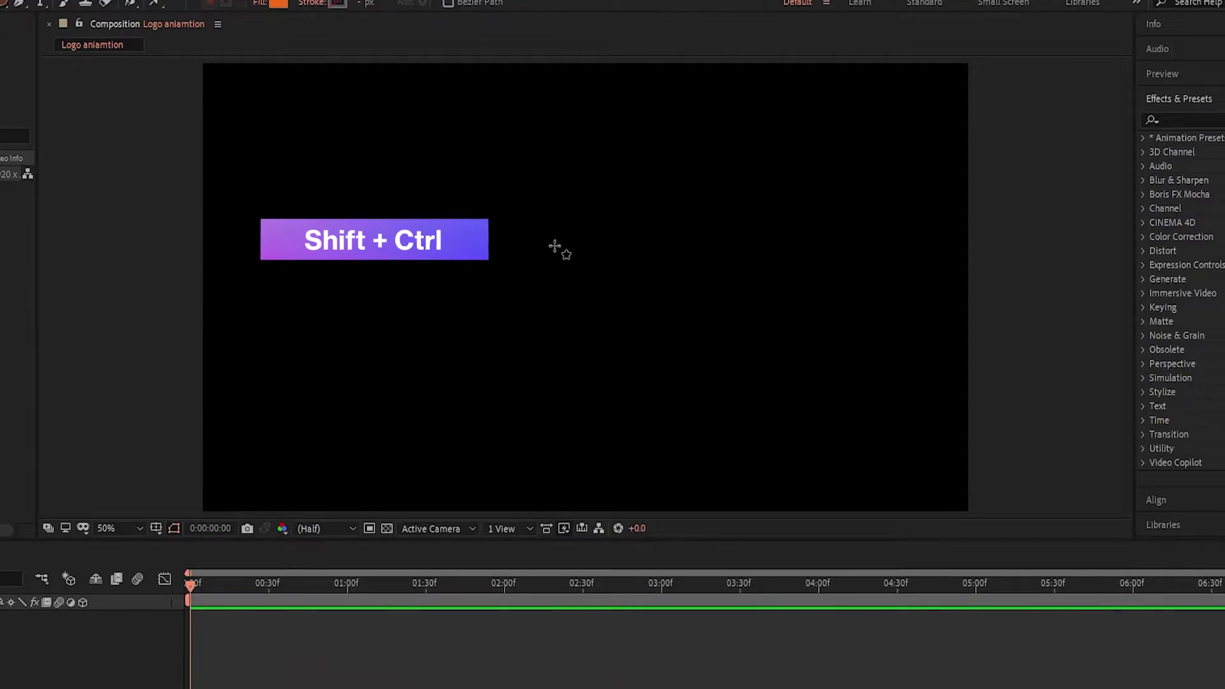
# Draw a small orange circle near the middle of the composition with its anchor point centered
pyautogui.moveTo(775, 271); pyautogui.dragTo(787, 279)
pyautogui.moveTo(570, 254)
pyautogui.mouseDown()
pyautogui.moveTo(602, 290)
pyautogui.moveTo(570, 264)
pyautogui.mouseUp()
pyautogui.hotkey('ctrl', 'alt', 'Home')
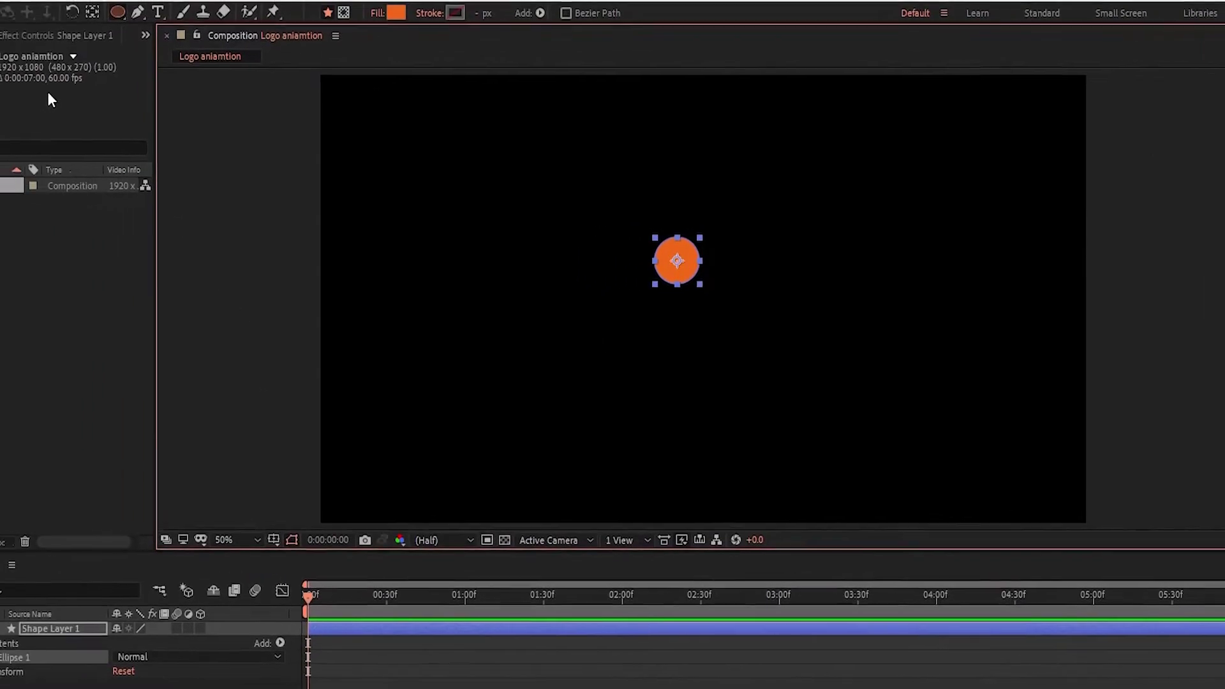
# Align the circle to the composition's center both horizontally and vertically, and deselect it
pyautogui.click(44, 25)
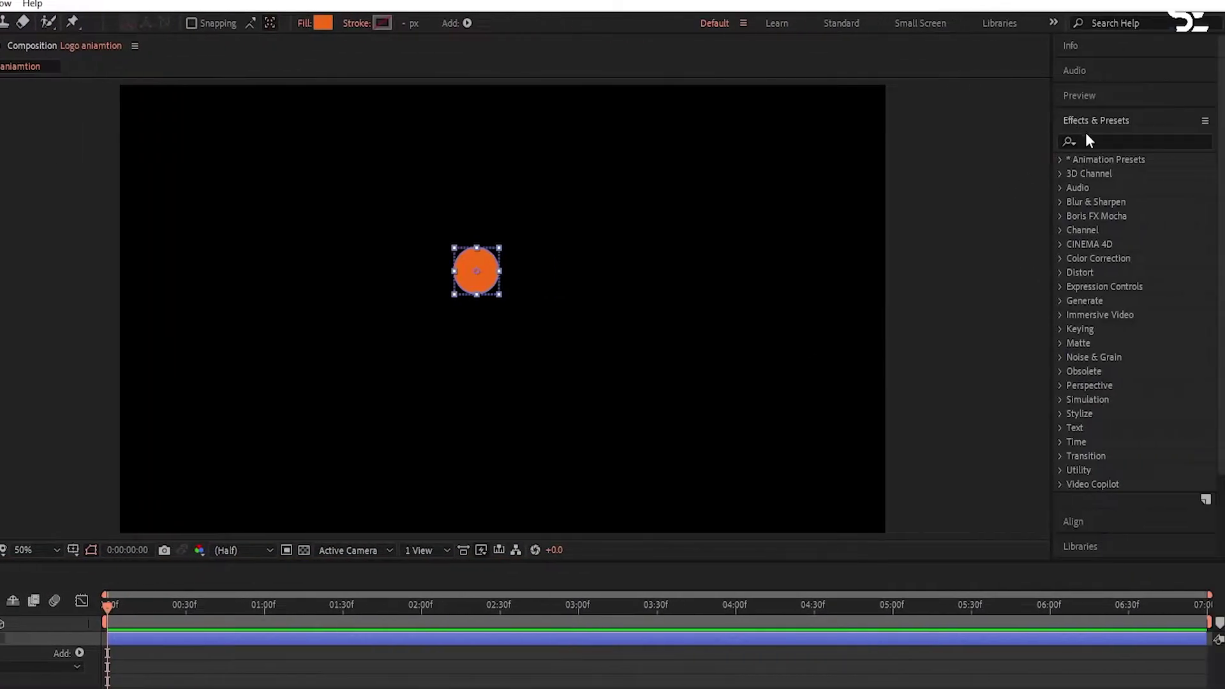
pyautogui.click(1089, 121)
pyautogui.click(1083, 153)
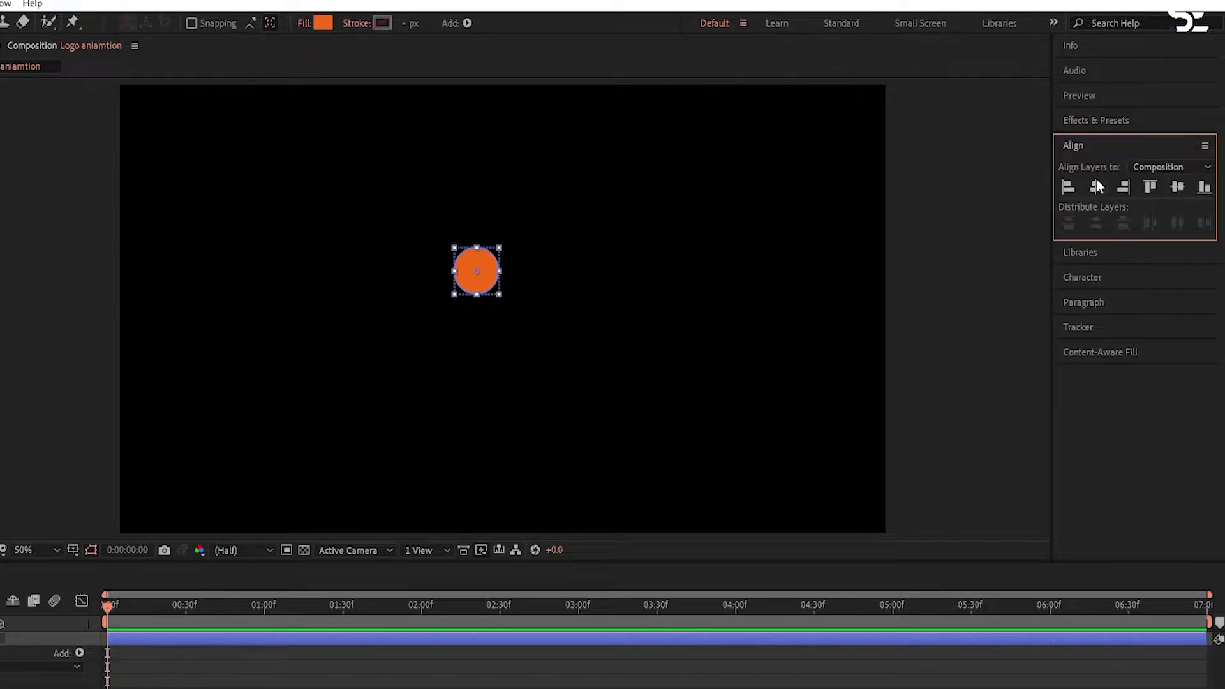
pyautogui.click(1096, 186)
pyautogui.click(1179, 187)
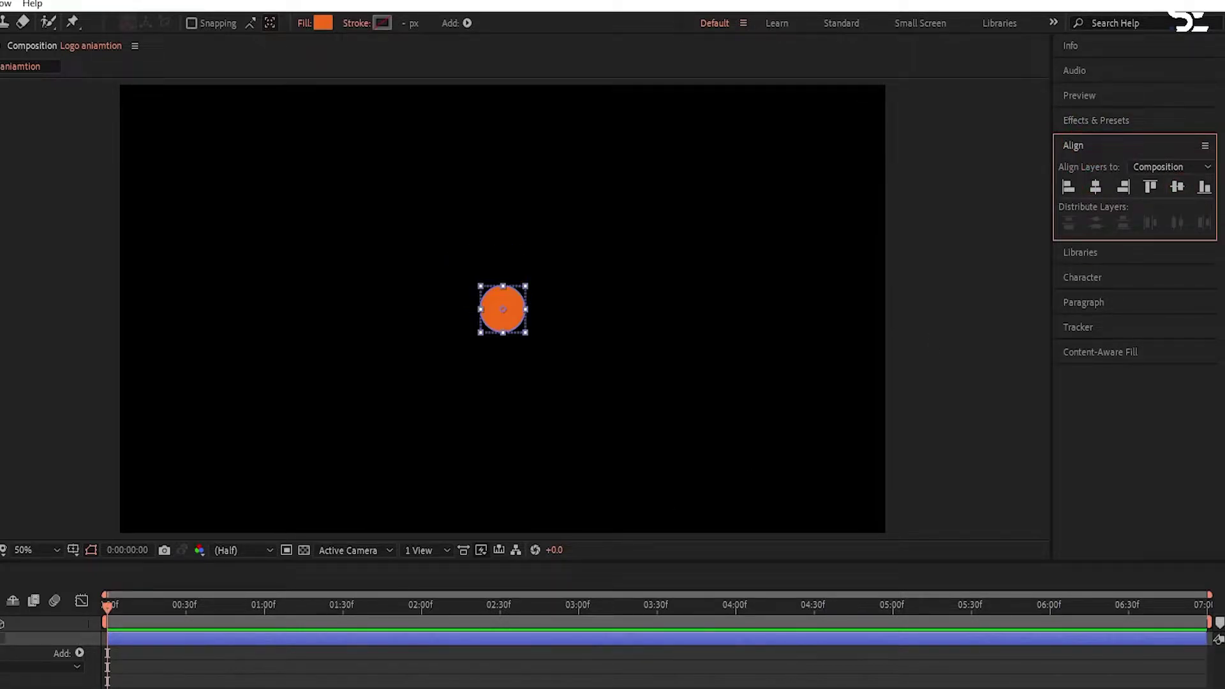
pyautogui.click(32, 679)
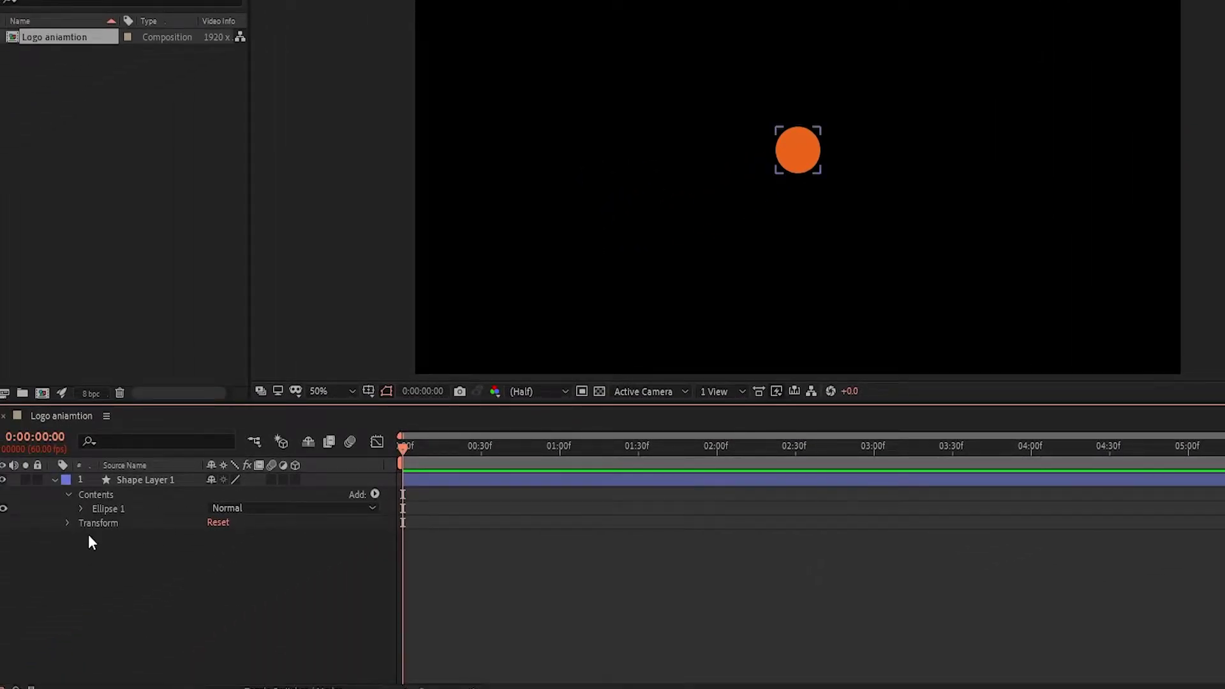
# Collapse the circle's shape layer and rename it "left"
pyautogui.click(55, 481)
pyautogui.click(134, 481)
pyautogui.press('Return')
pyautogui.write('left')
pyautogui.click(143, 494)
# Duplicate the left layer and name the copy "Right"
pyautogui.click(131, 479)
pyautogui.hotkey('ctrl', 'd')
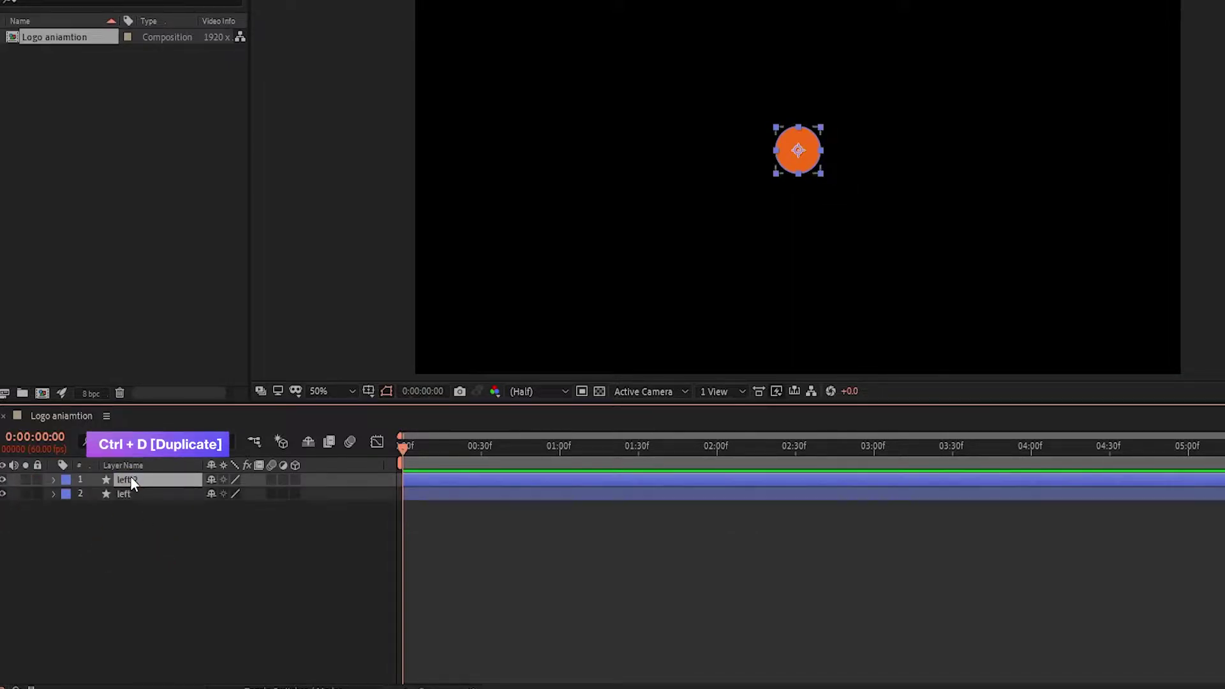
pyautogui.press('Return')
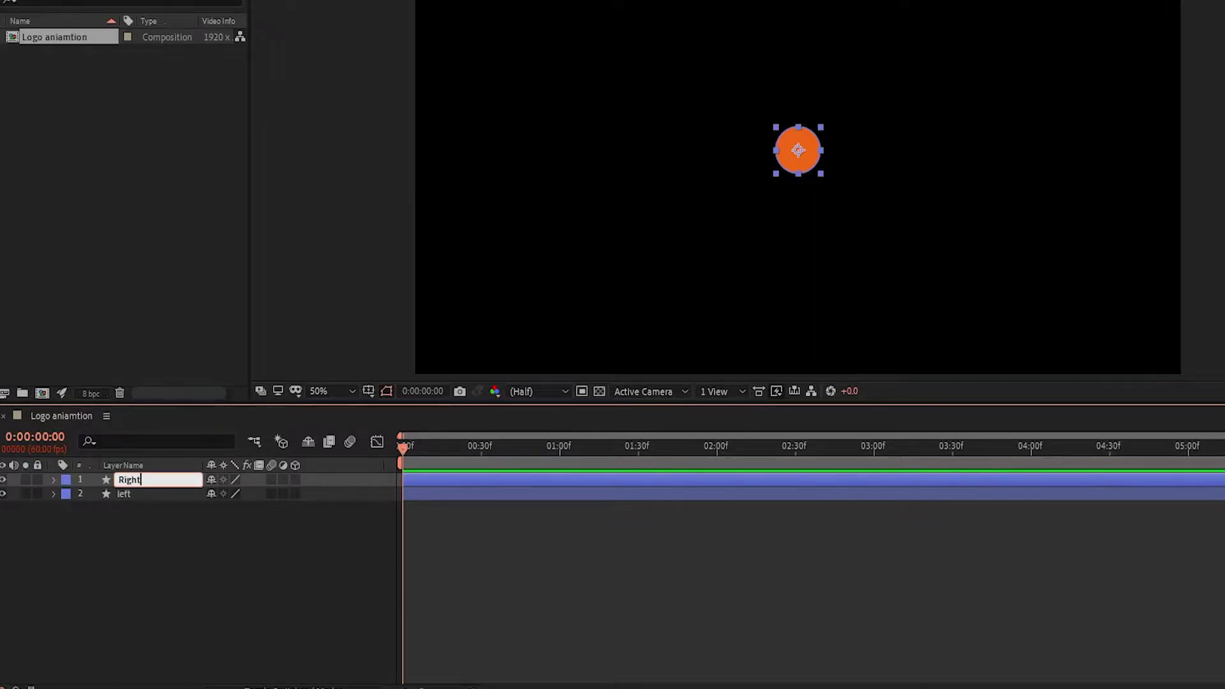
pyautogui.click(125, 520)
# Duplicate the Right layer and name the copy "Up"
pyautogui.click(137, 494)
pyautogui.click(139, 482)
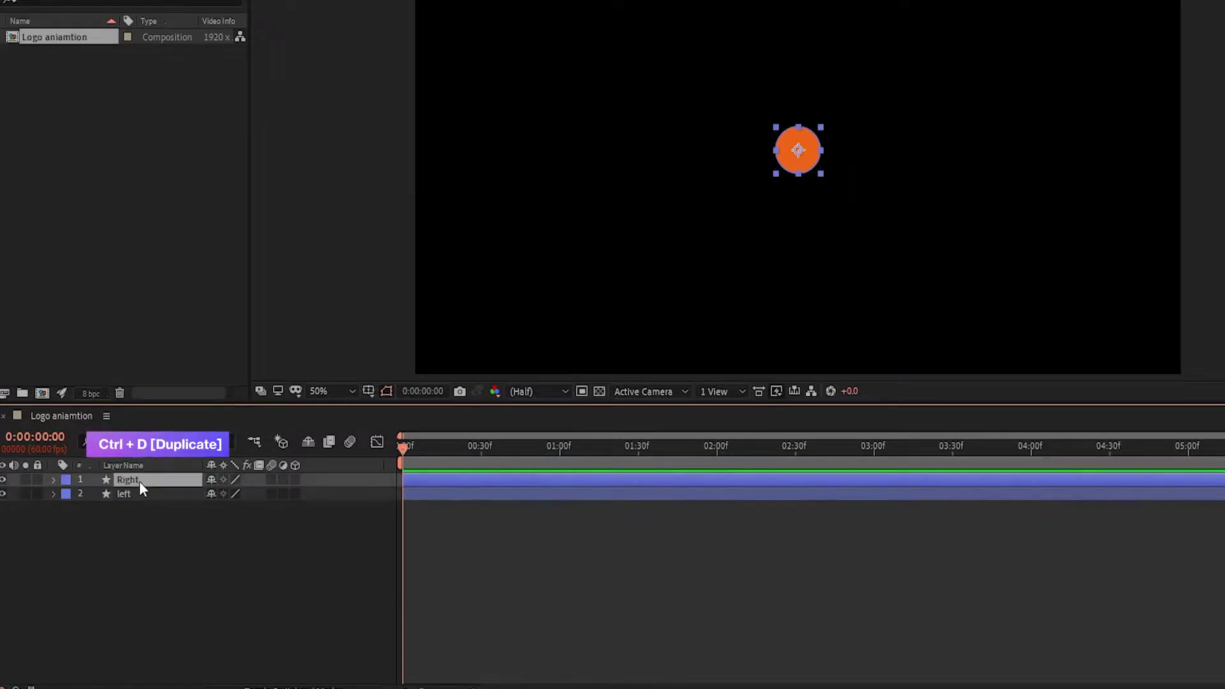
pyautogui.hotkey('ctrl', 'd')
pyautogui.press('Return')
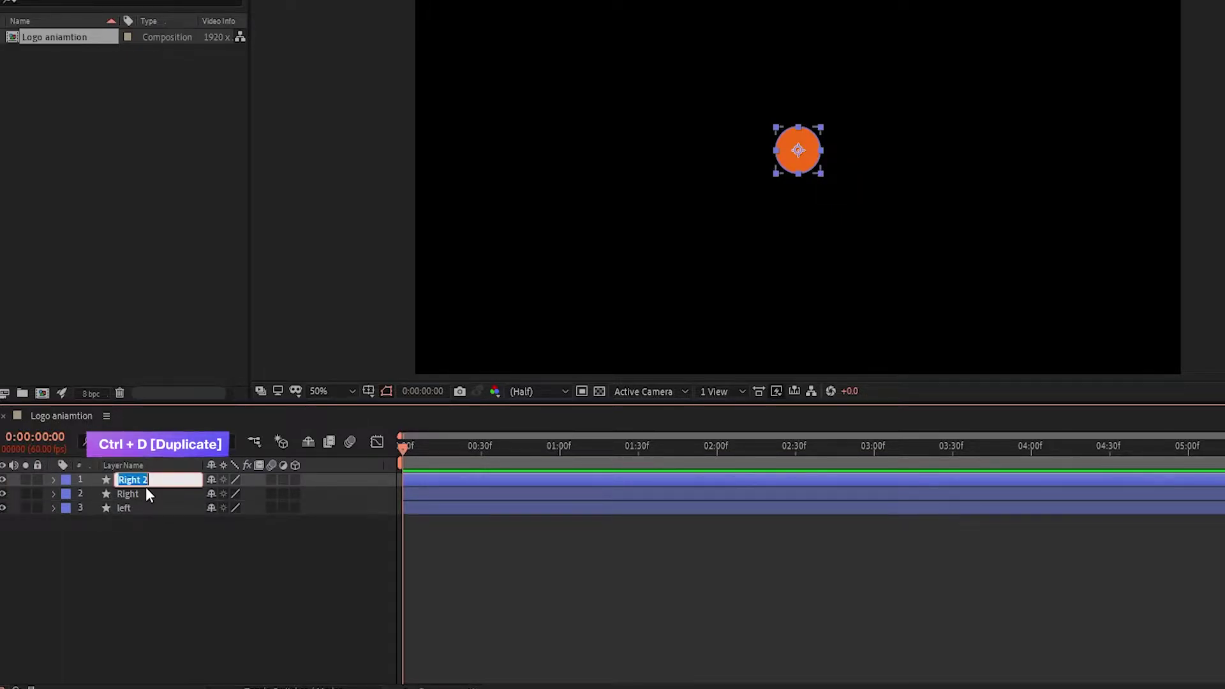
pyautogui.click(165, 554)
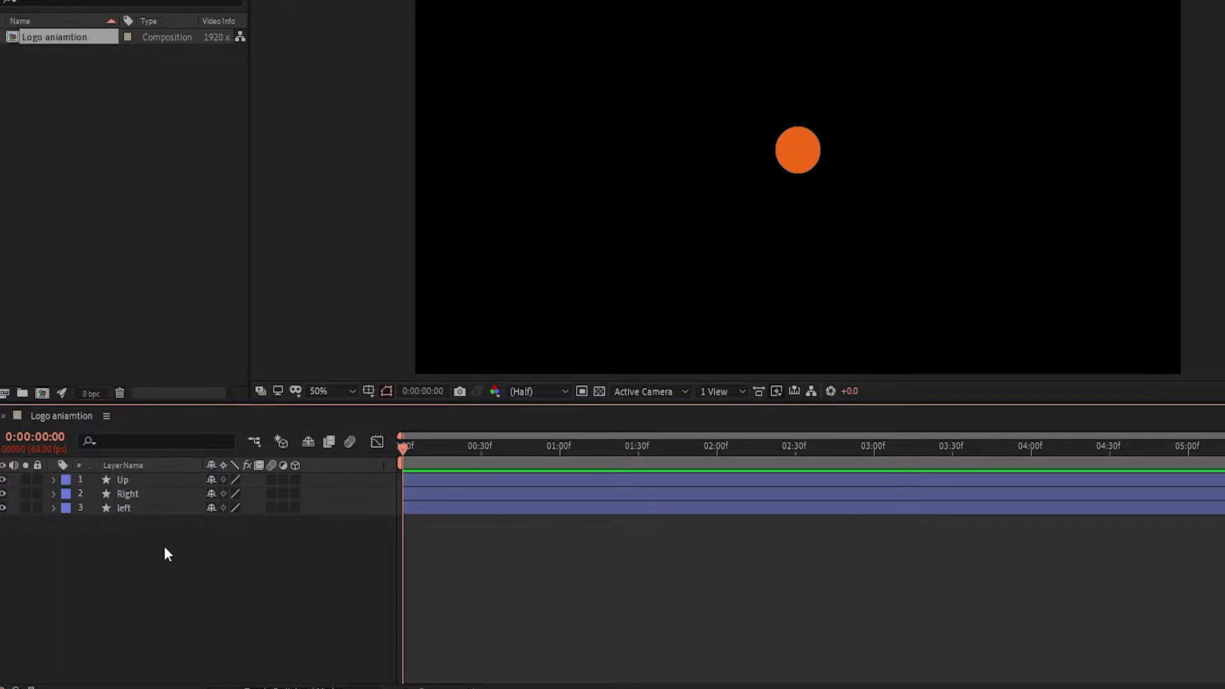
# Duplicate the Up layer and name the copy "Down"
pyautogui.click(135, 484)
pyautogui.hotkey('ctrl', 'd')
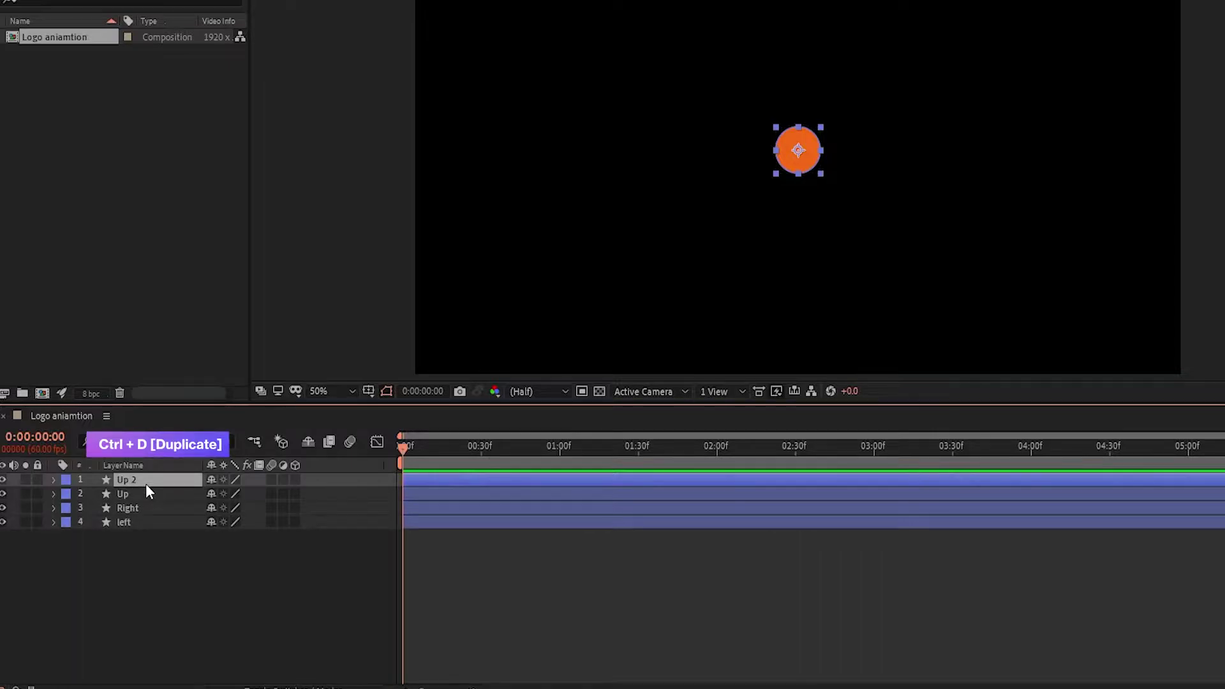
pyautogui.press('Return')
pyautogui.write('Down')
pyautogui.click(141, 553)
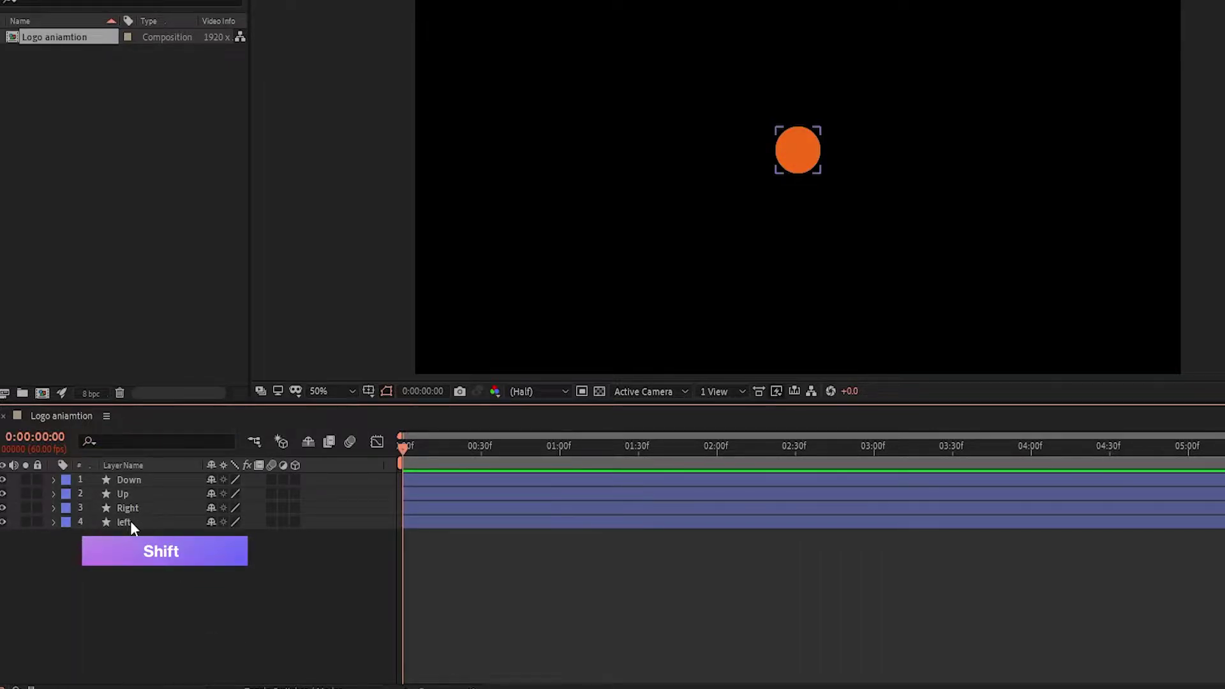
# Reveal the Position property of all four circle layers
pyautogui.click(131, 520)
pyautogui.keyDown('shift'); pyautogui.click(142, 481); pyautogui.keyUp('shift')
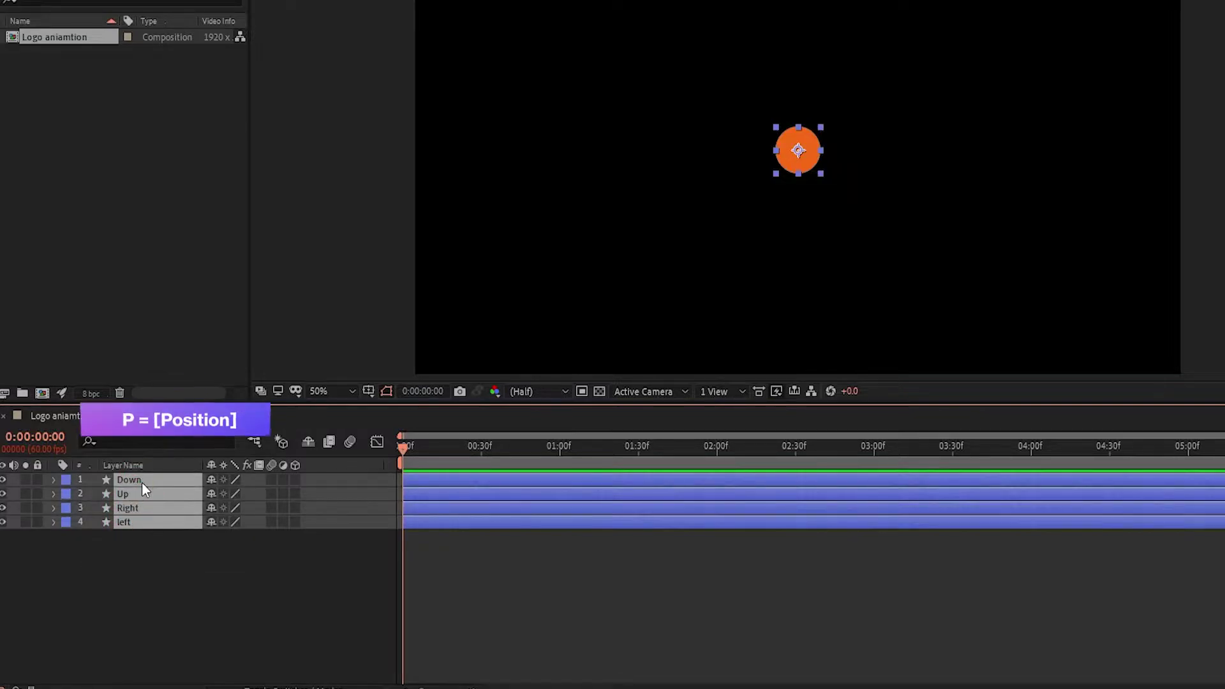
pyautogui.press('p')
pyautogui.click(177, 632)
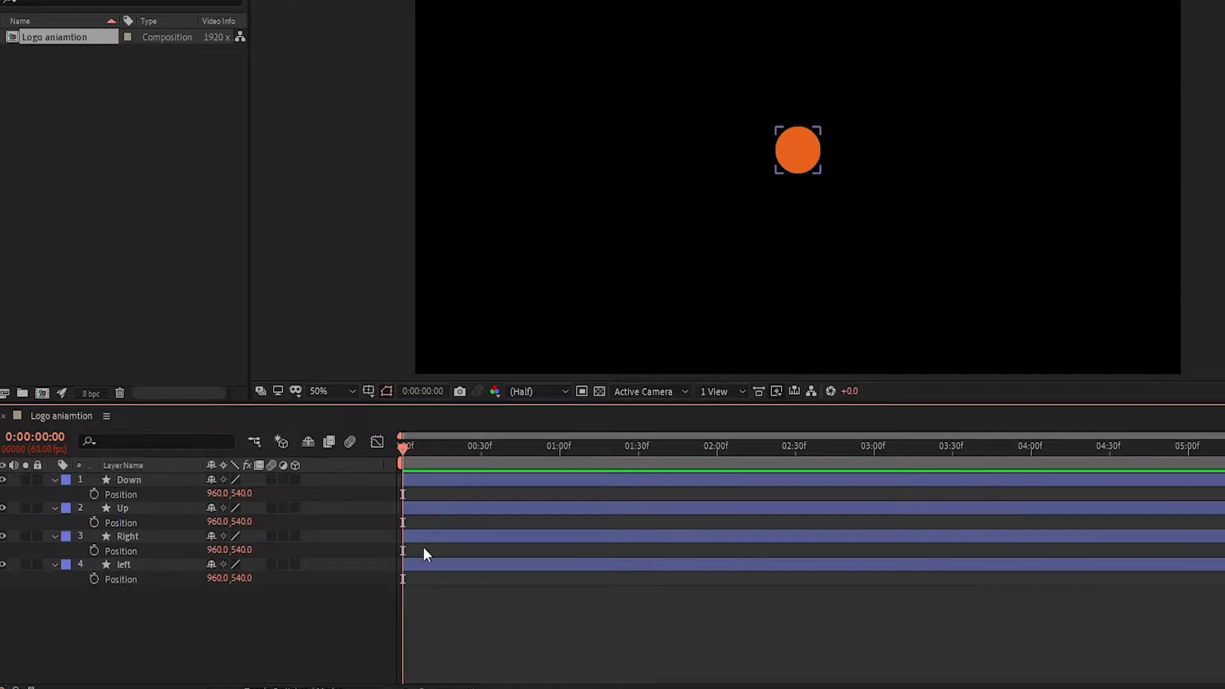
# Add a Position keyframe to each of the four layers at 0:00:00:30
pyautogui.moveTo(481, 445)
pyautogui.mouseDown()
pyautogui.moveTo(453, 446)
pyautogui.moveTo(501, 445)
pyautogui.moveTo(482, 446)
pyautogui.mouseUp()
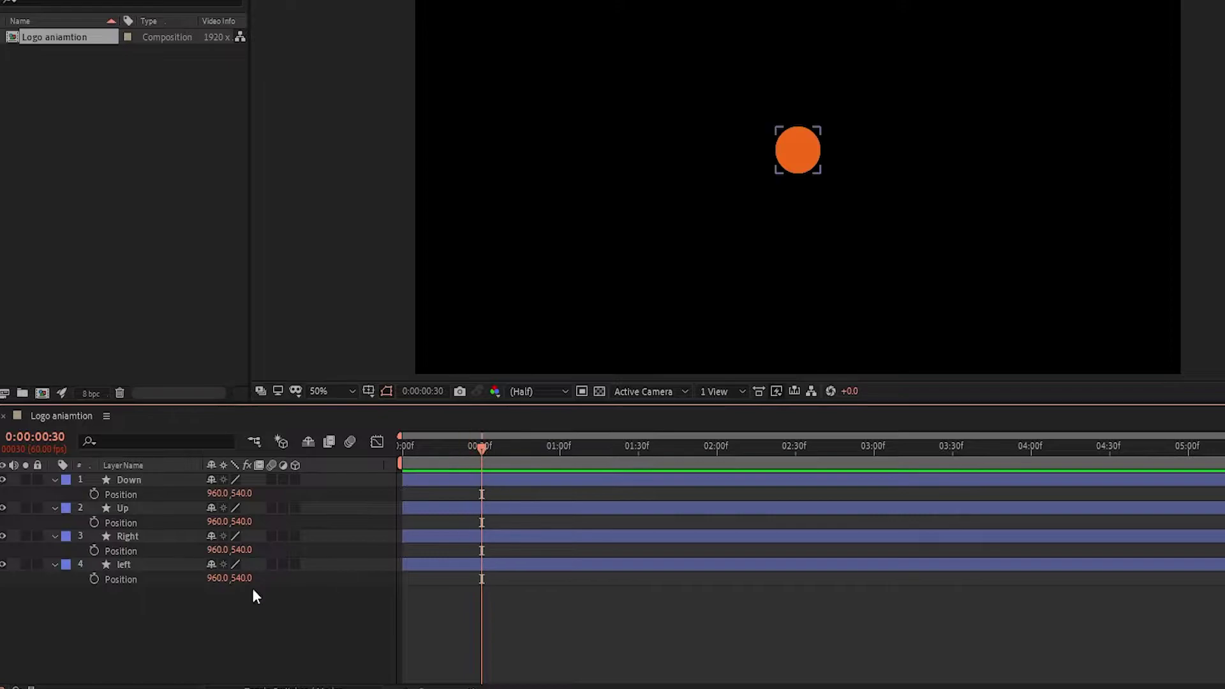
pyautogui.click(95, 493)
pyautogui.click(94, 522)
pyautogui.click(94, 551)
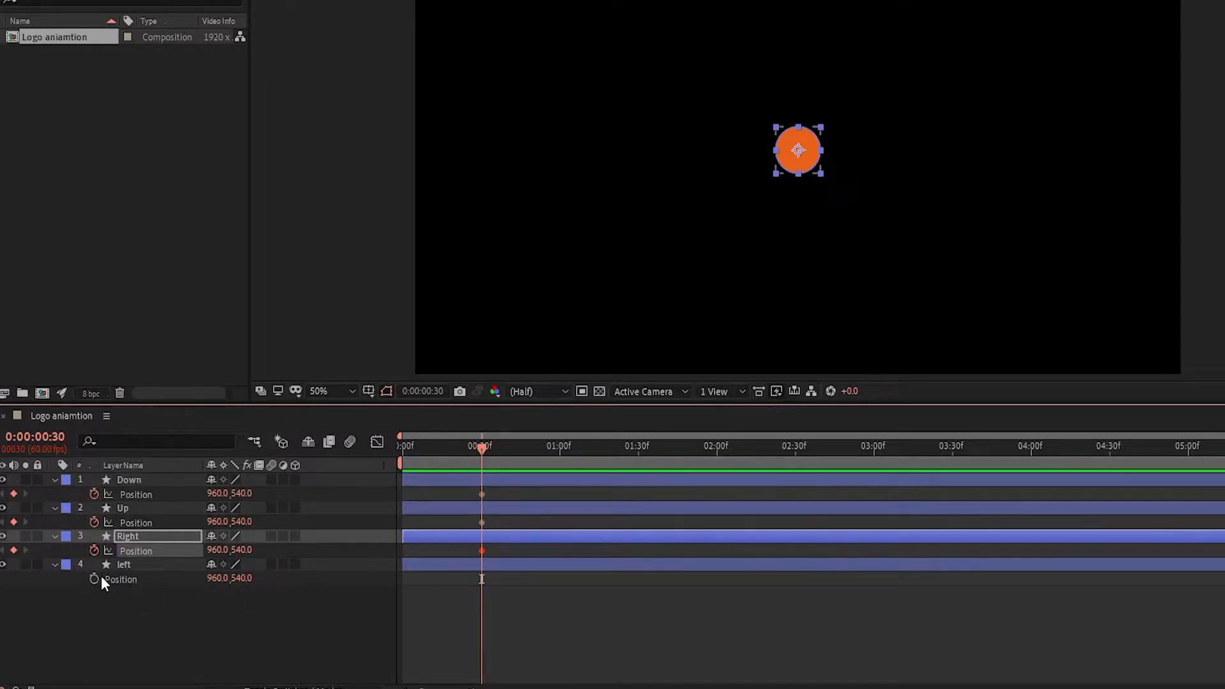
pyautogui.click(94, 578)
# At 0:00:00:00, set the left layer's Position to -90, 540, outside the frame's left edge
pyautogui.click(403, 441)
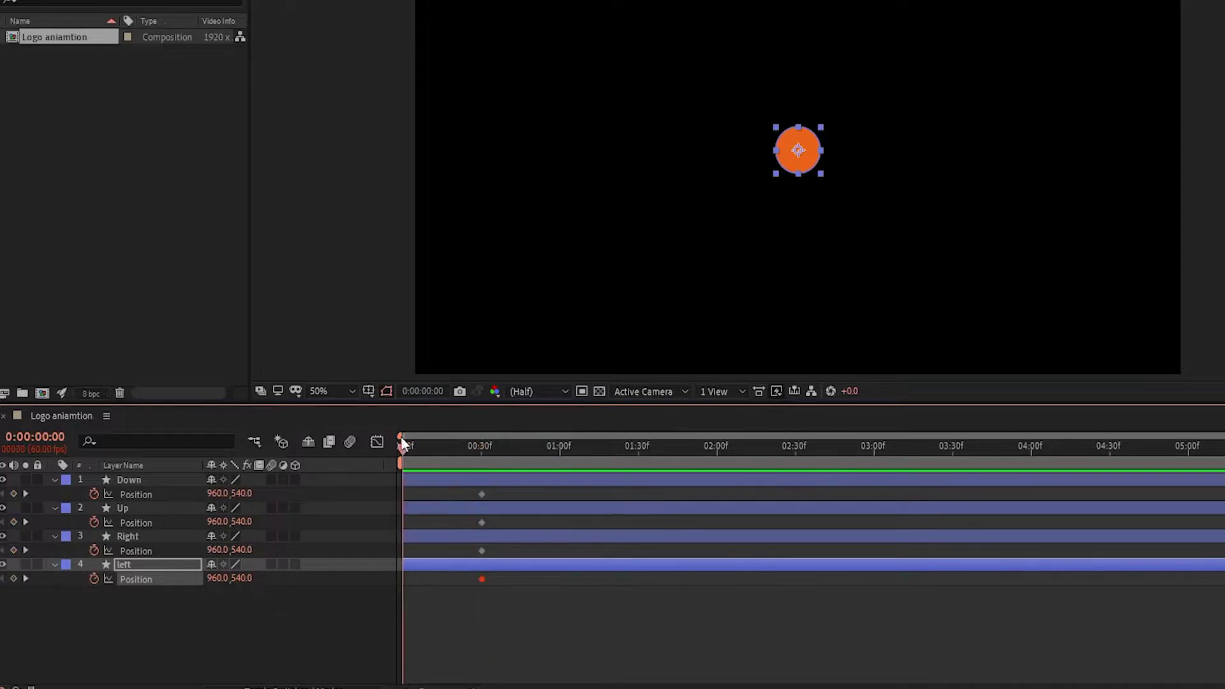
pyautogui.click(159, 568)
pyautogui.click(161, 604)
pyautogui.click(159, 568)
pyautogui.moveTo(224, 585); pyautogui.dragTo(146, 591)
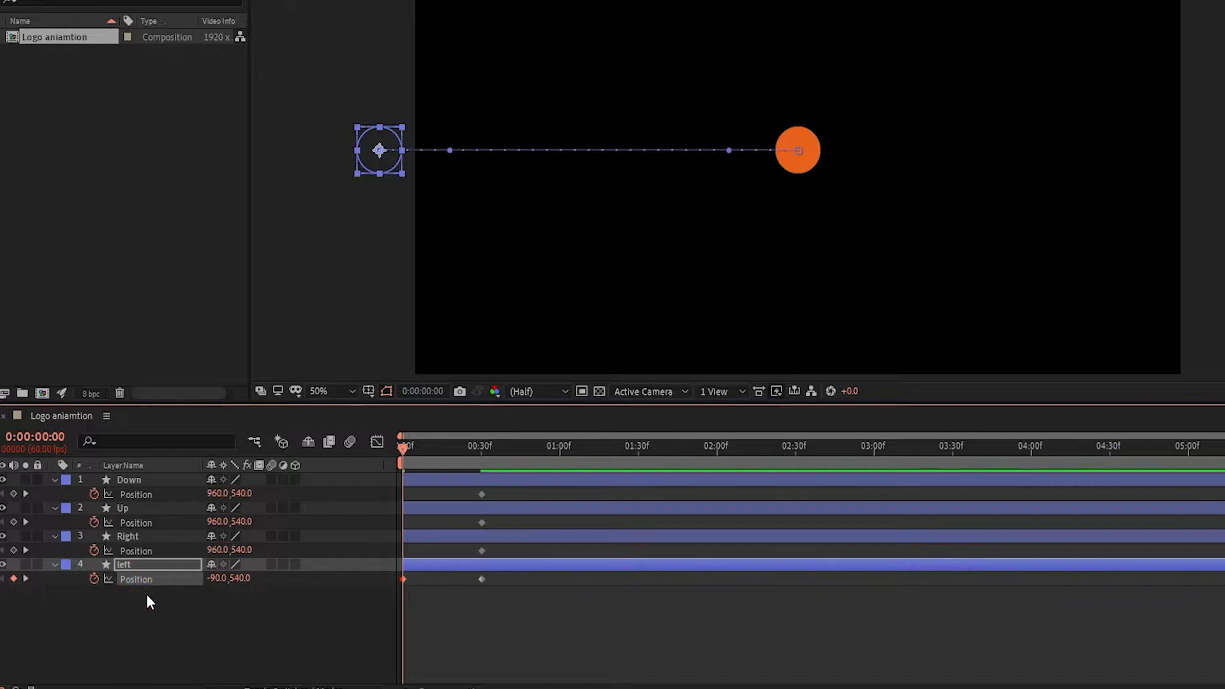
# Set the Right layer's starting Position to 2001, 540, outside the frame's right edge
pyautogui.click(156, 612)
pyautogui.click(148, 535)
pyautogui.moveTo(217, 550); pyautogui.dragTo(967, 554)
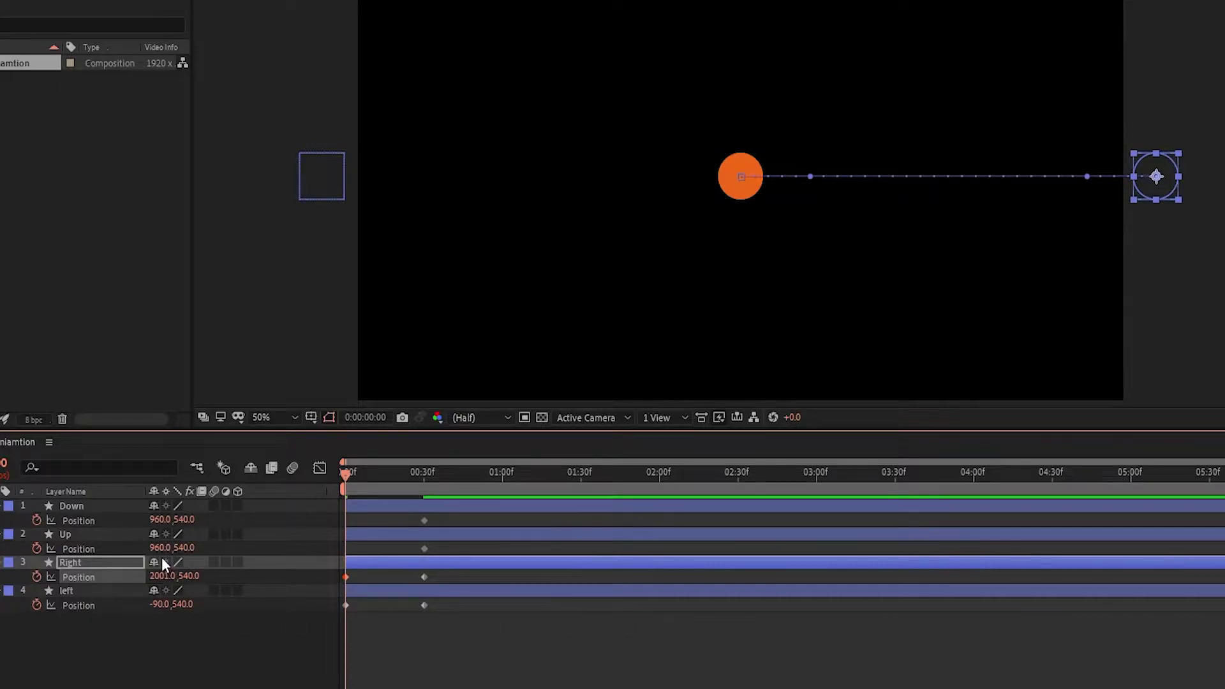
# Set the Up layer's starting Position to 960, -84, above the frame
pyautogui.moveTo(185, 548); pyautogui.dragTo(4, 559)
pyautogui.moveTo(182, 552); pyautogui.dragTo(0, 560)
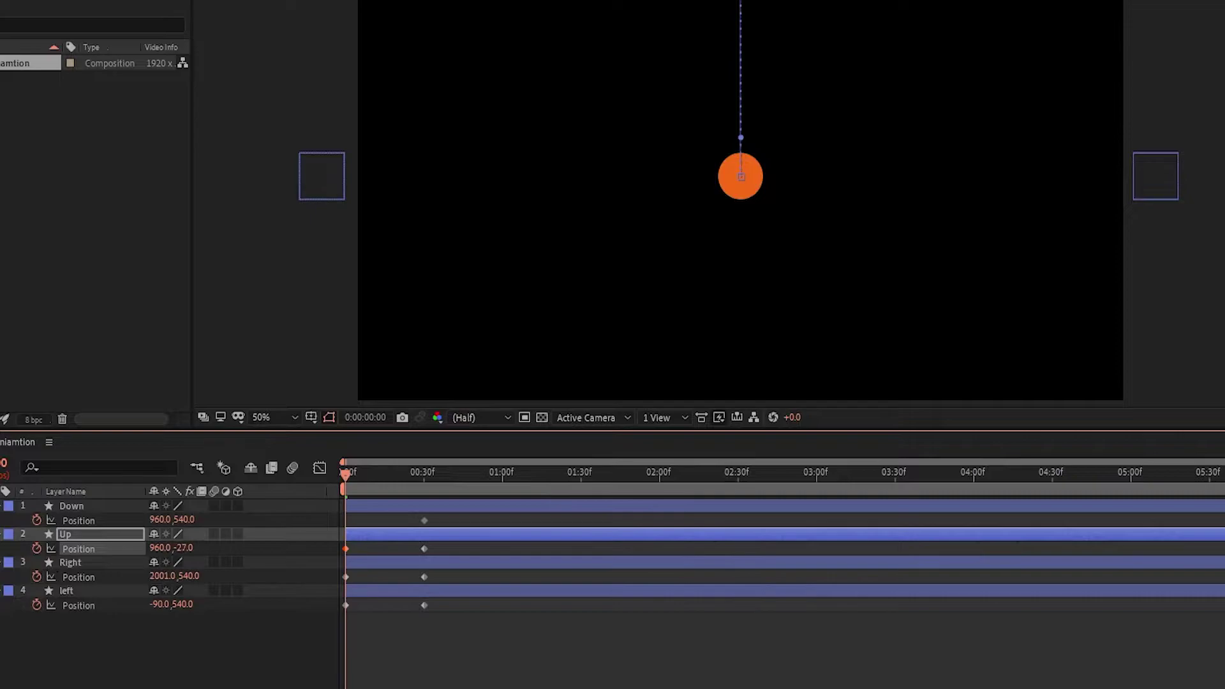
pyautogui.moveTo(185, 548); pyautogui.dragTo(156, 548)
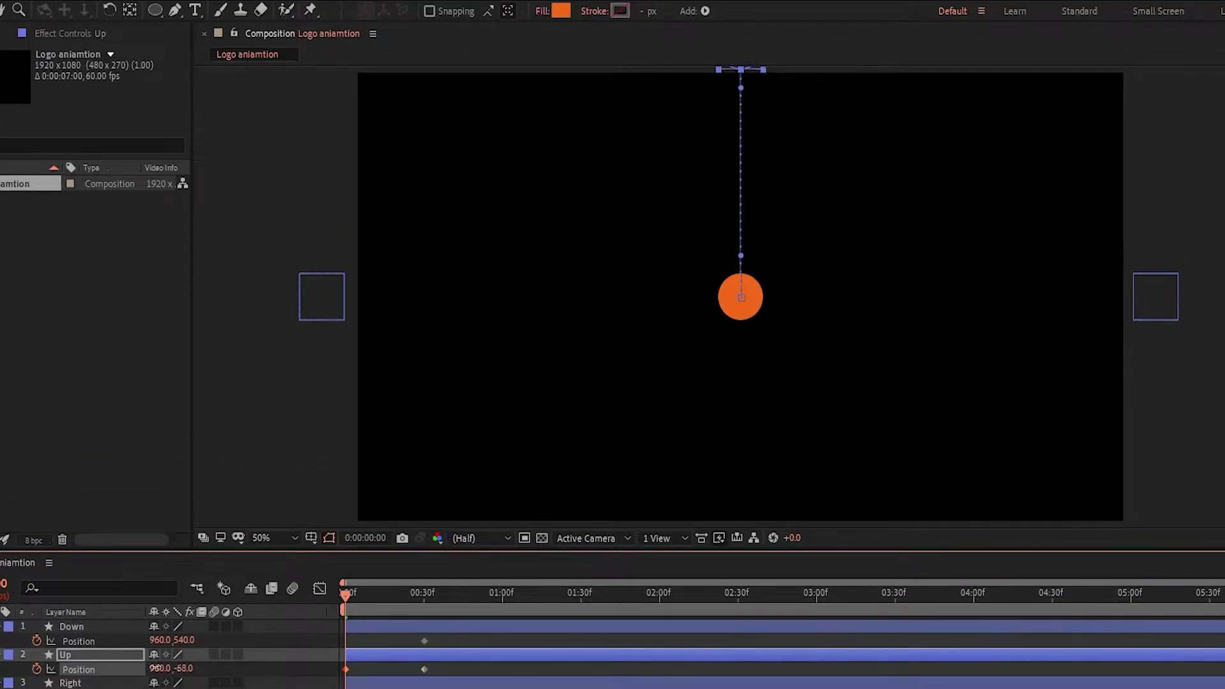
pyautogui.moveTo(157, 669); pyautogui.dragTo(147, 668)
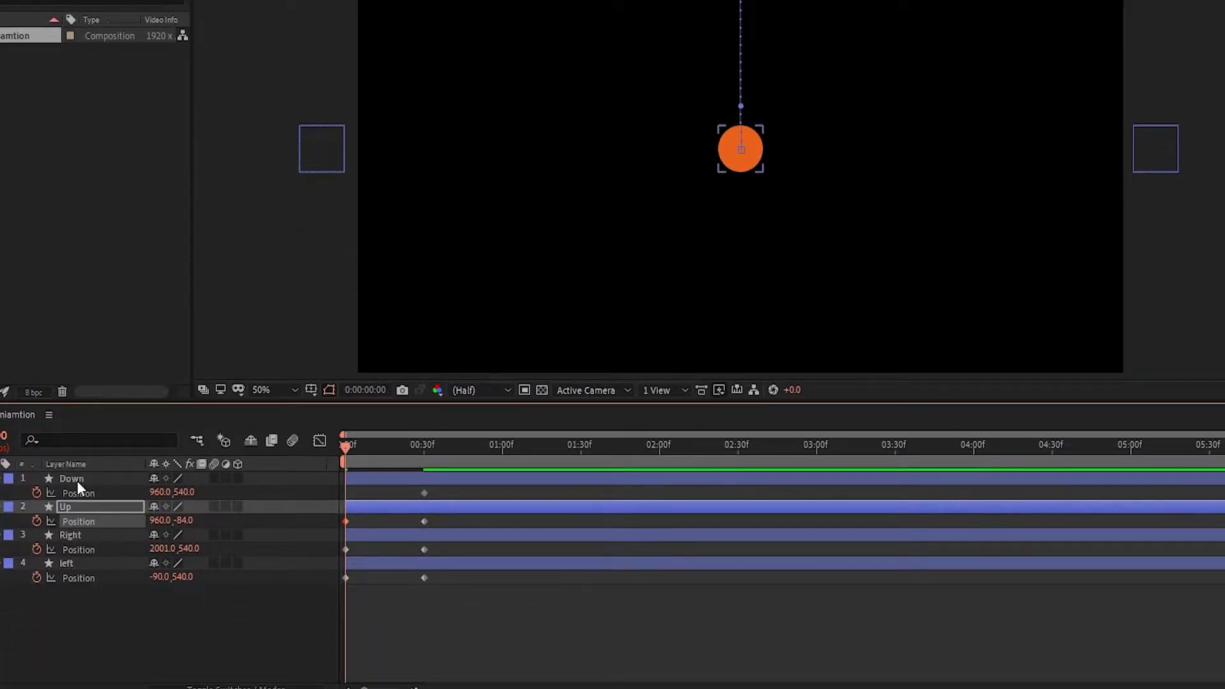
# Move the Down layer's starting Position vertically downward to a point below the frame
pyautogui.click(77, 481)
pyautogui.moveTo(182, 493); pyautogui.dragTo(376, 493)
pyautogui.scroll(-2, 972, 117)
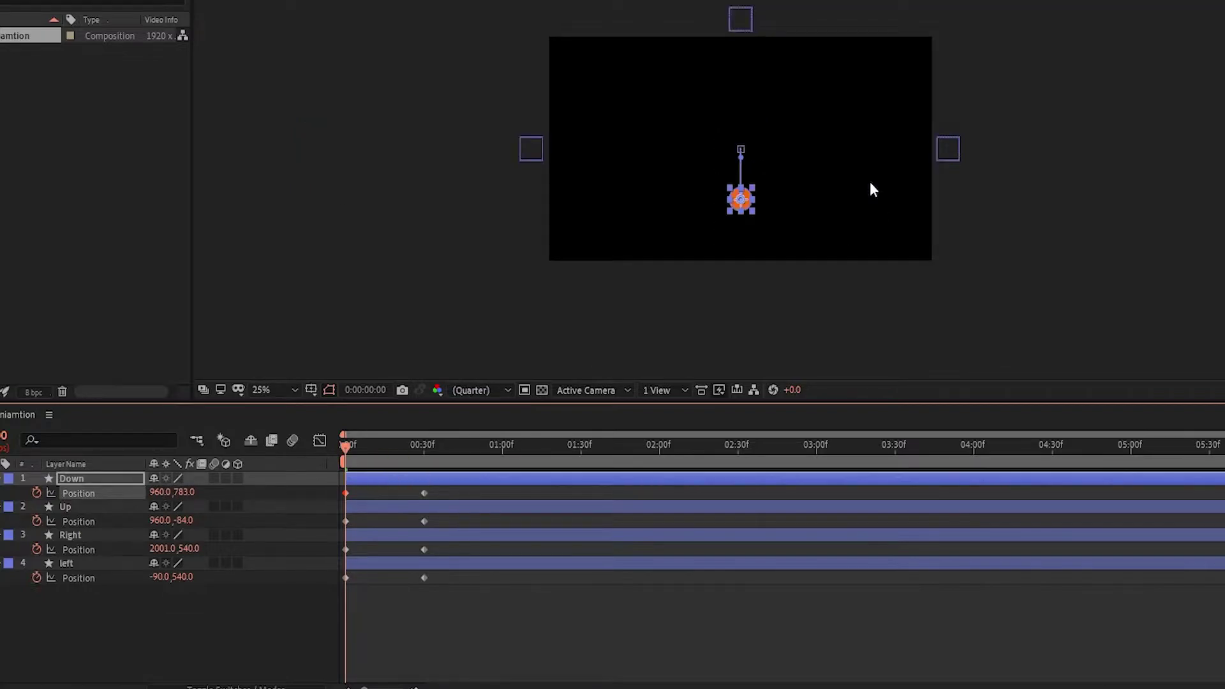
pyautogui.moveTo(189, 493); pyautogui.dragTo(549, 440)
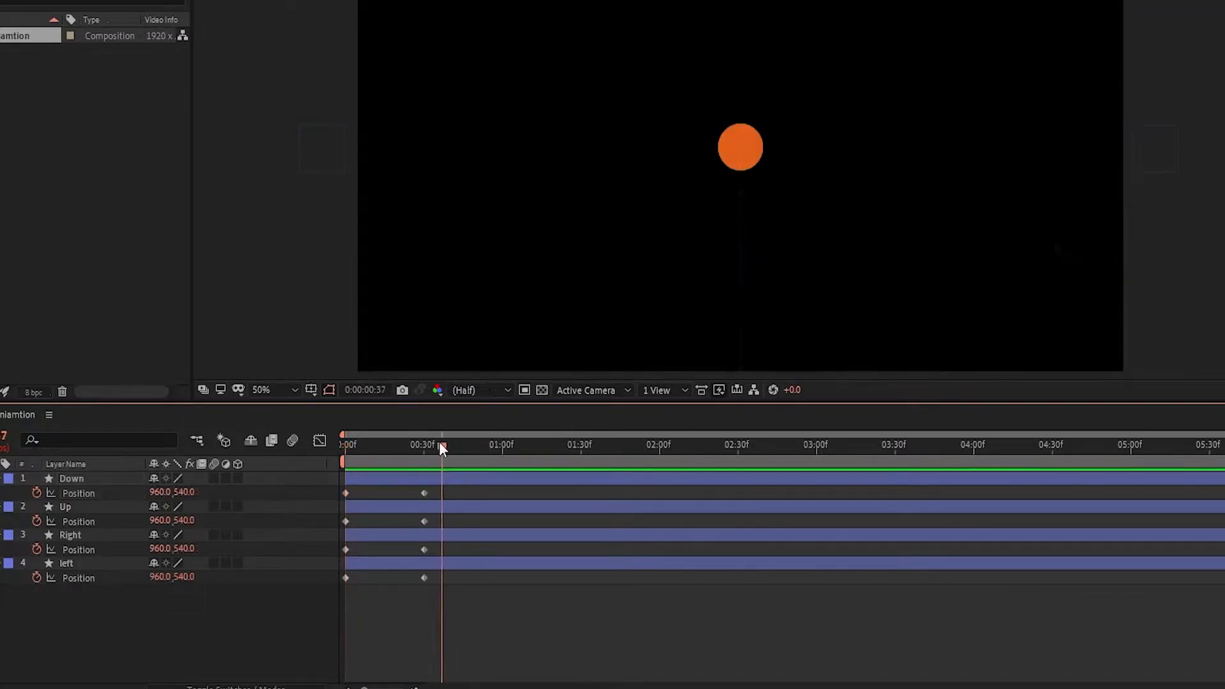
# Set the current time to 0:00:01:00 and display the Proportional Grid over the composition
pyautogui.moveTo(441, 443); pyautogui.dragTo(503, 448)
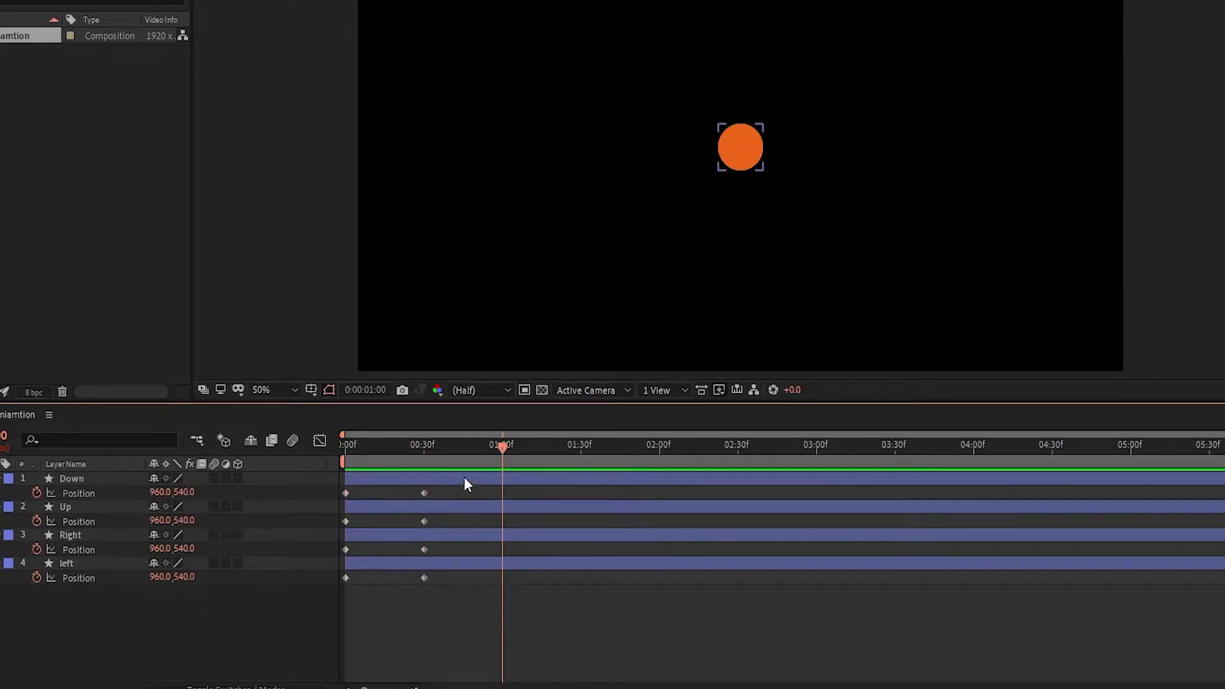
pyautogui.click(312, 390)
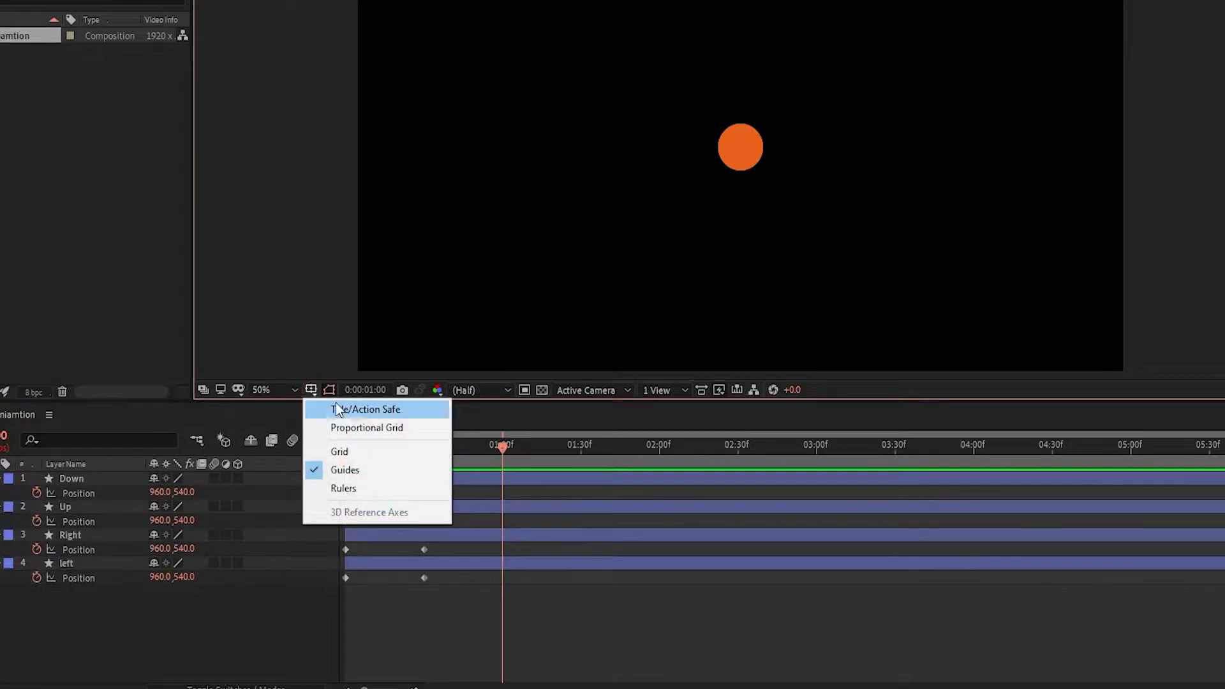
pyautogui.click(357, 428)
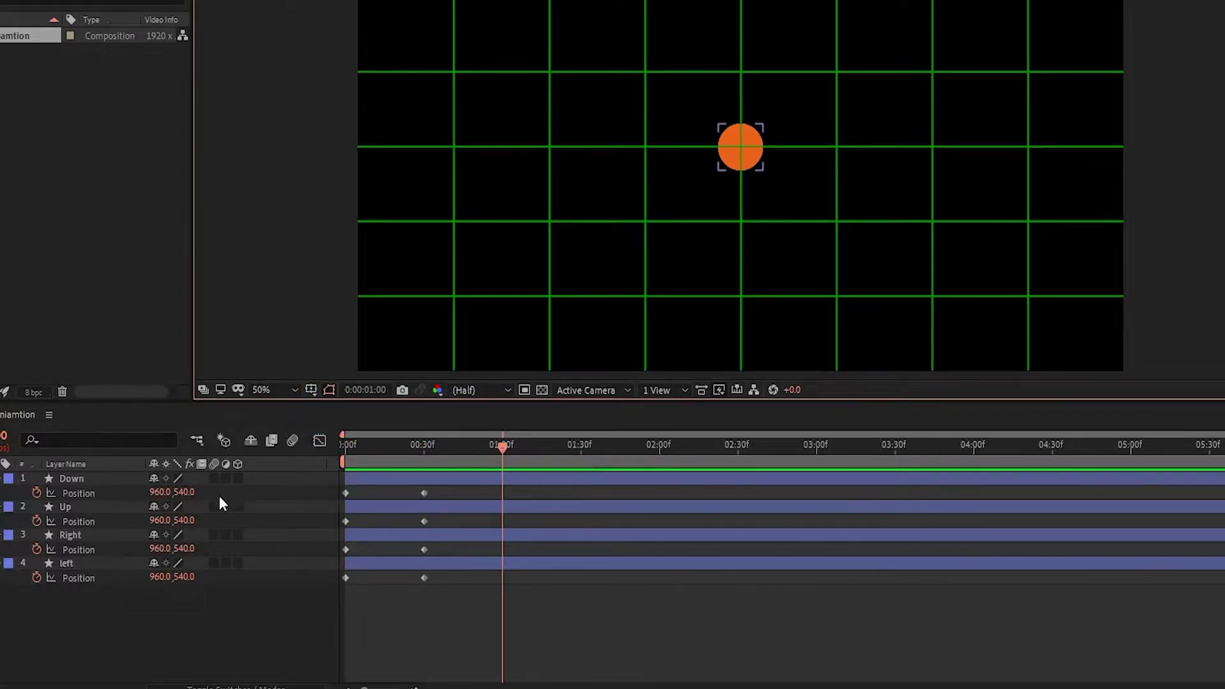
# At 0:00:01:00, set the left layer's Position to 237, 540 and the Right layer's Position to 1679, 540
pyautogui.click(83, 563)
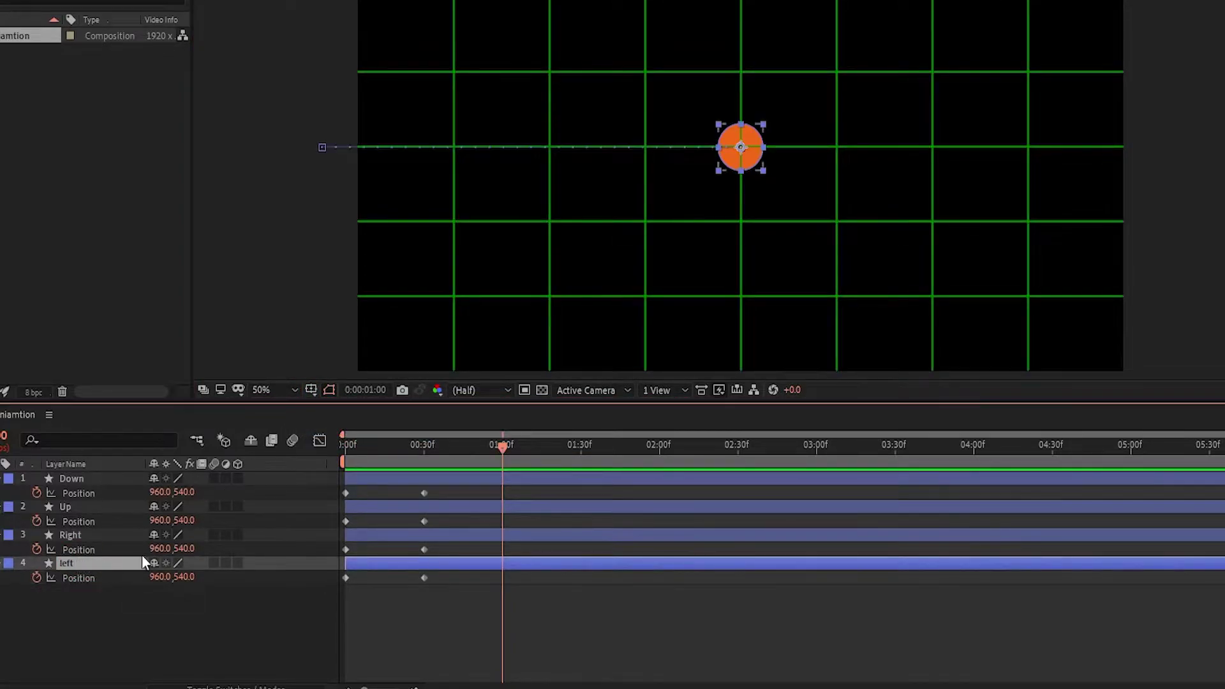
pyautogui.moveTo(168, 580); pyautogui.dragTo(0, 582)
pyautogui.moveTo(171, 580); pyautogui.dragTo(97, 573)
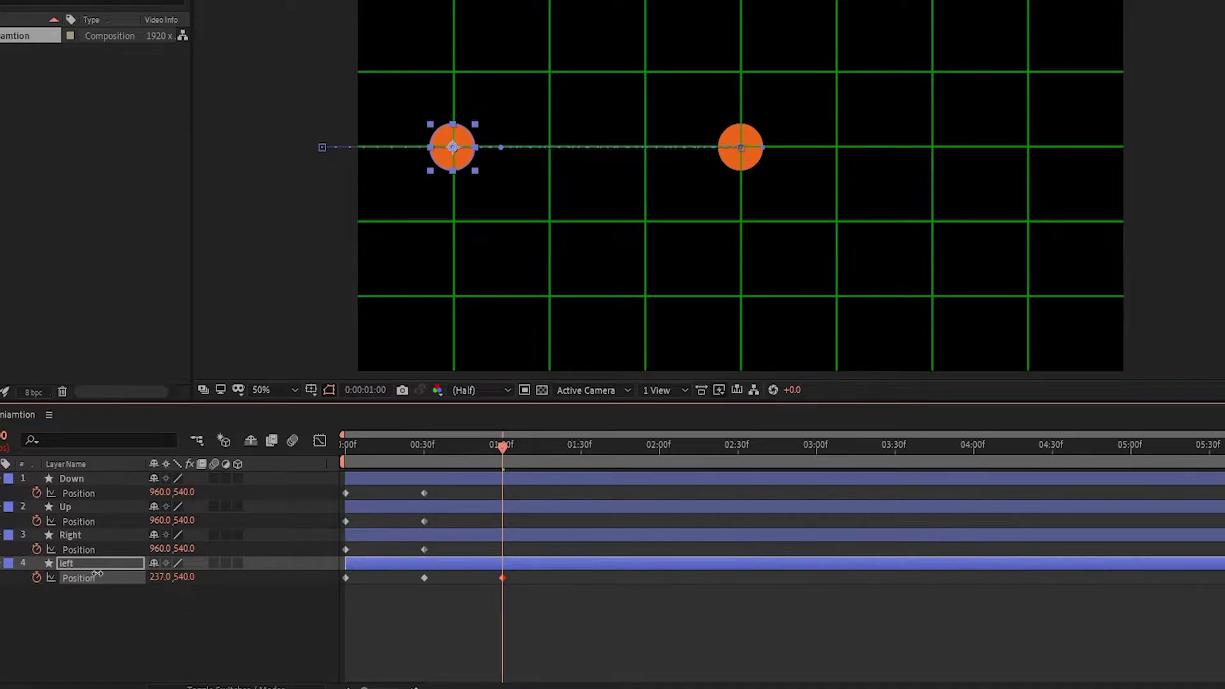
pyautogui.click(97, 547)
pyautogui.moveTo(167, 549); pyautogui.dragTo(659, 482)
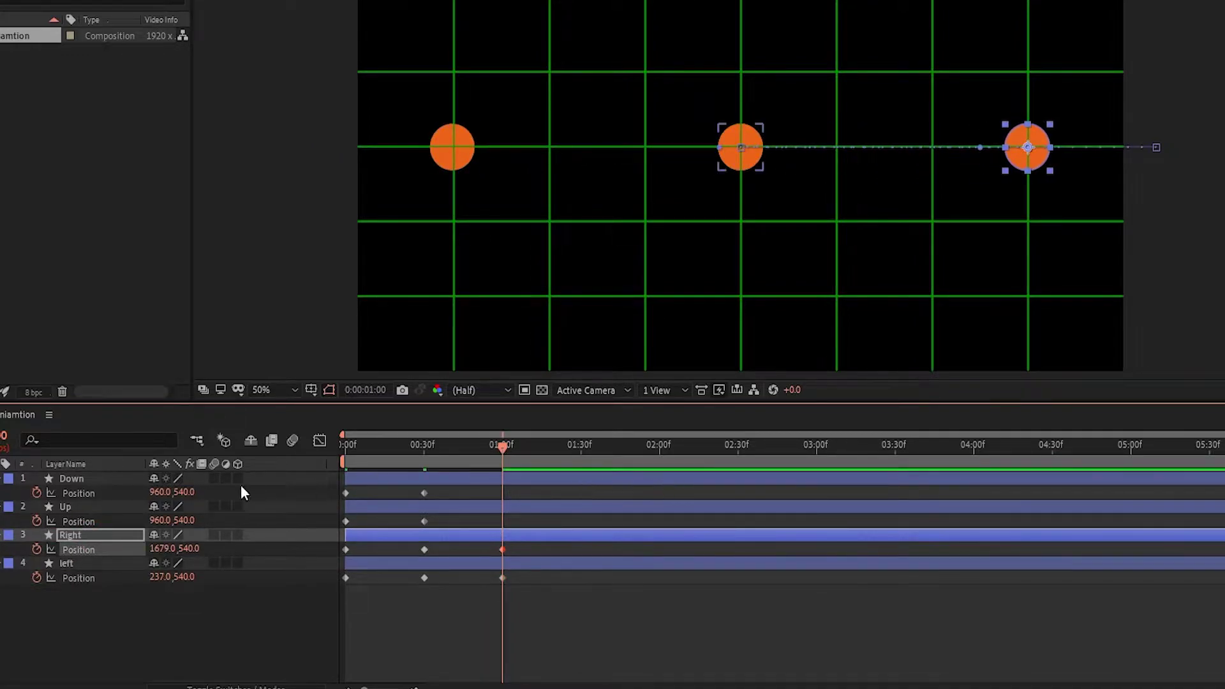
# At 0:00:01:00, set the Up layer's Position to 960, 180 and the Down layer's Position to 960, 896
pyautogui.click(95, 507)
pyautogui.moveTo(191, 521); pyautogui.dragTo(161, 536)
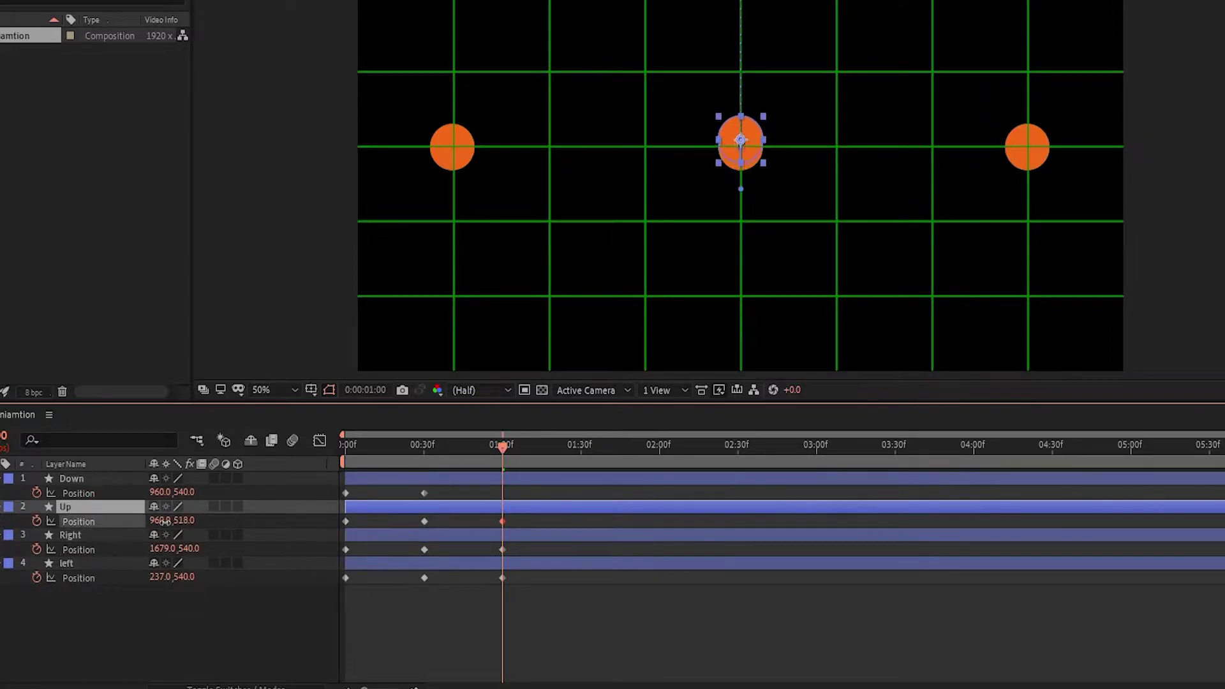
pyautogui.moveTo(161, 619); pyautogui.dragTo(119, 610)
pyautogui.click(109, 564)
pyautogui.moveTo(184, 577); pyautogui.dragTo(490, 547)
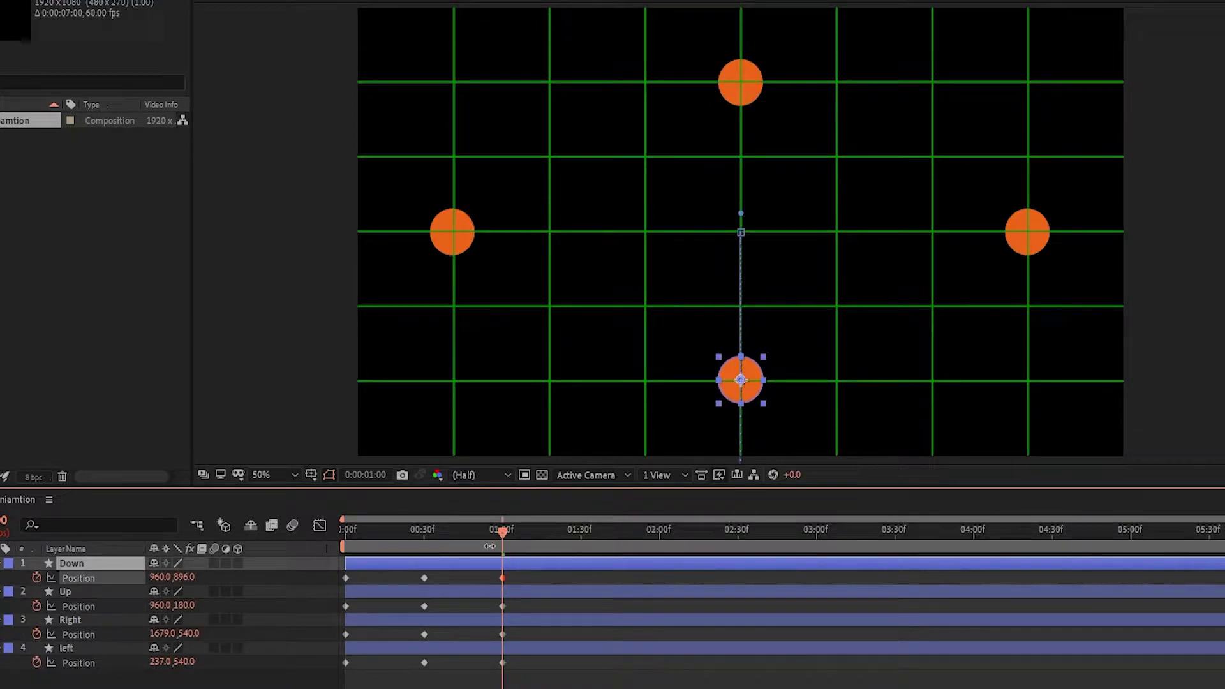
pyautogui.click(527, 584)
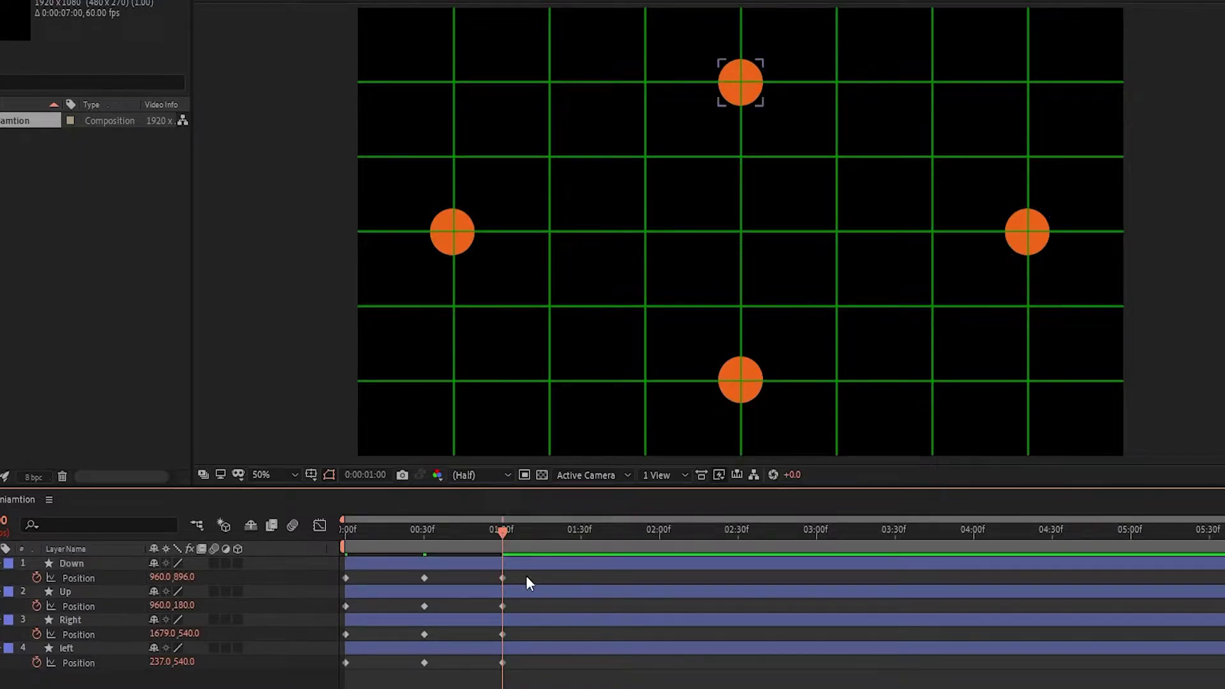
# Copy the left layer's centered Position keyframe at 0:00:00:30 and paste it at 0:00:01:30
pyautogui.moveTo(544, 529); pyautogui.dragTo(580, 530)
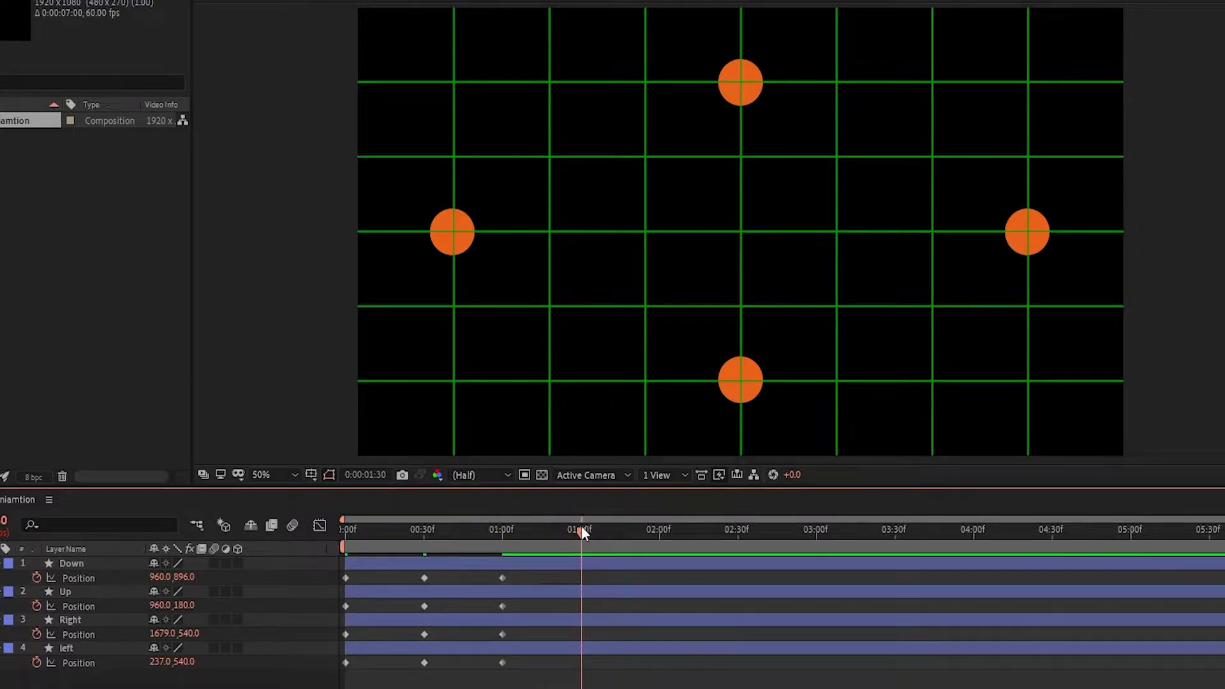
pyautogui.click(574, 563)
pyautogui.click(256, 650)
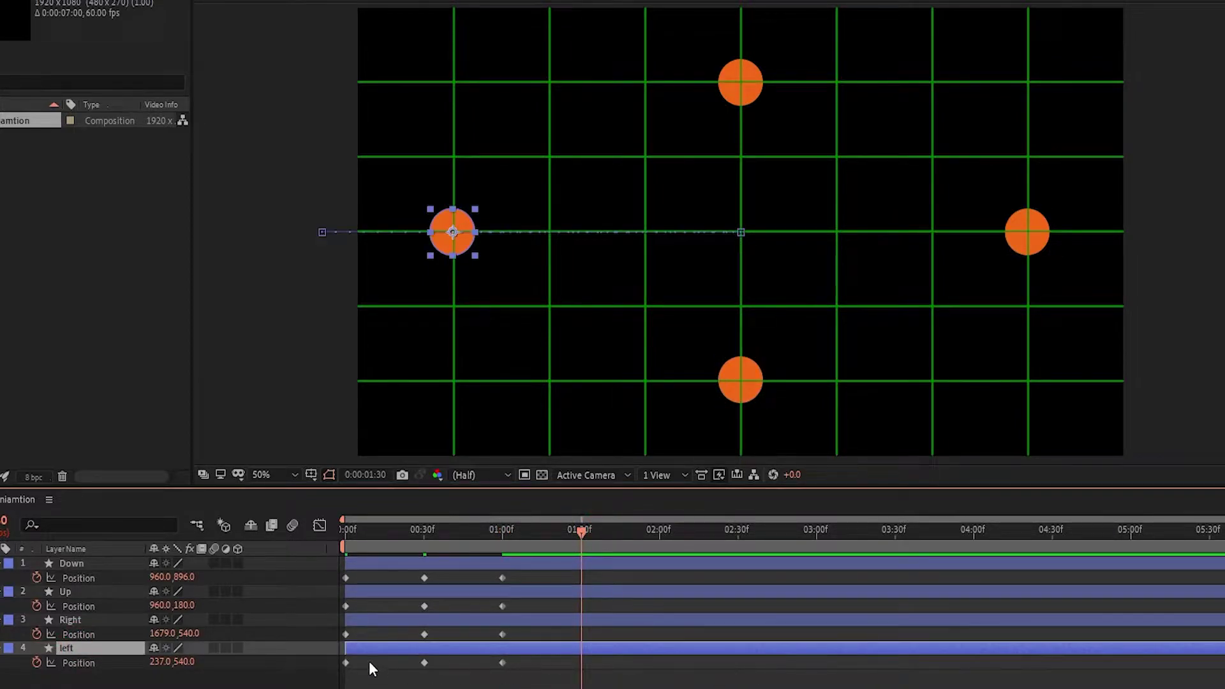
pyautogui.hotkey('ctrl', 'c')
pyautogui.click(424, 663)
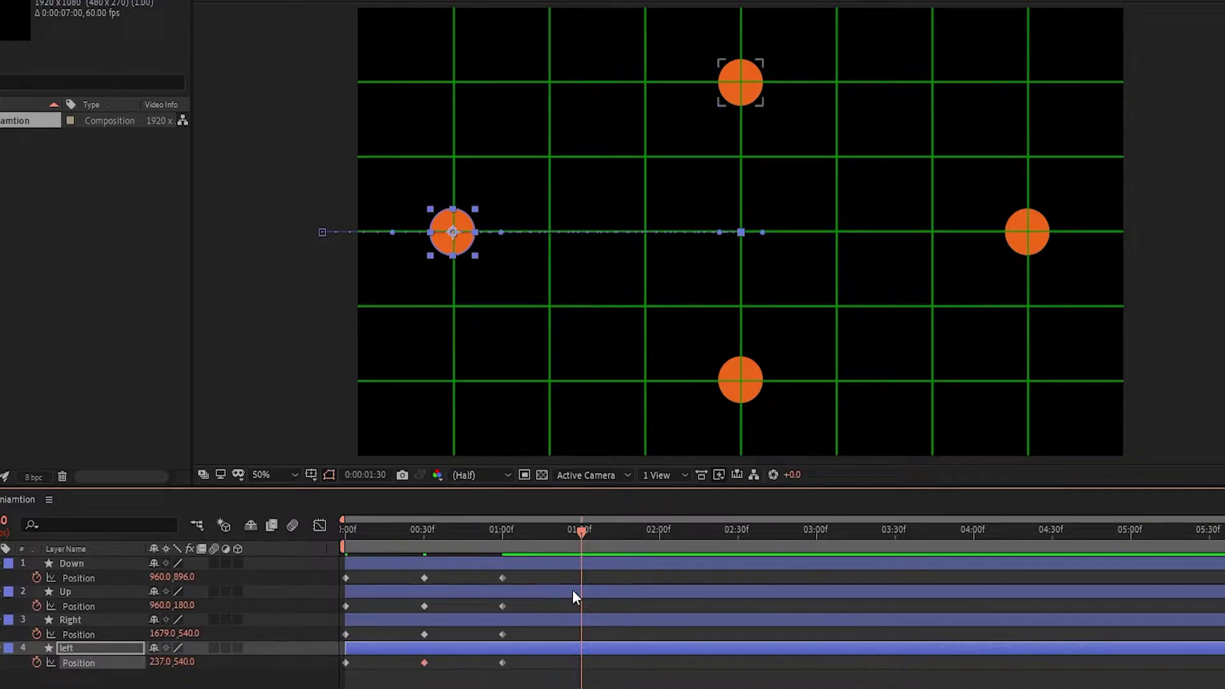
pyautogui.click(586, 648)
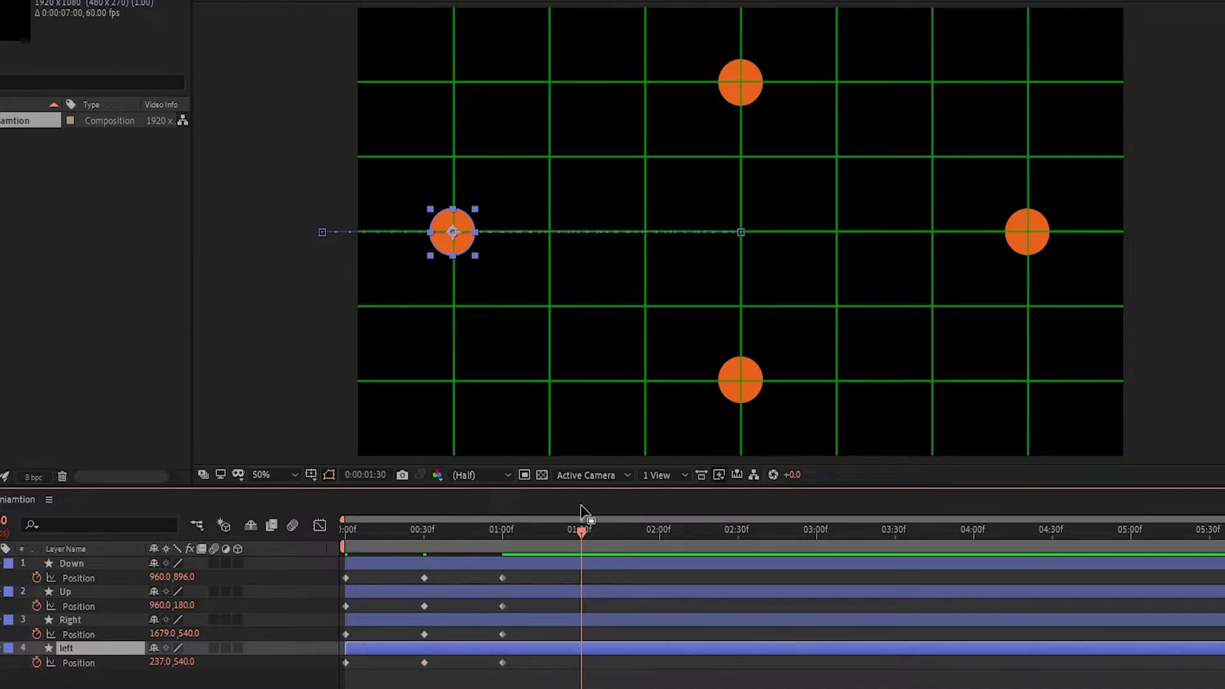
pyautogui.moveTo(585, 537)
pyautogui.mouseDown()
pyautogui.moveTo(554, 527)
pyautogui.moveTo(580, 521)
pyautogui.mouseUp()
pyautogui.hotkey('ctrl', 'v')
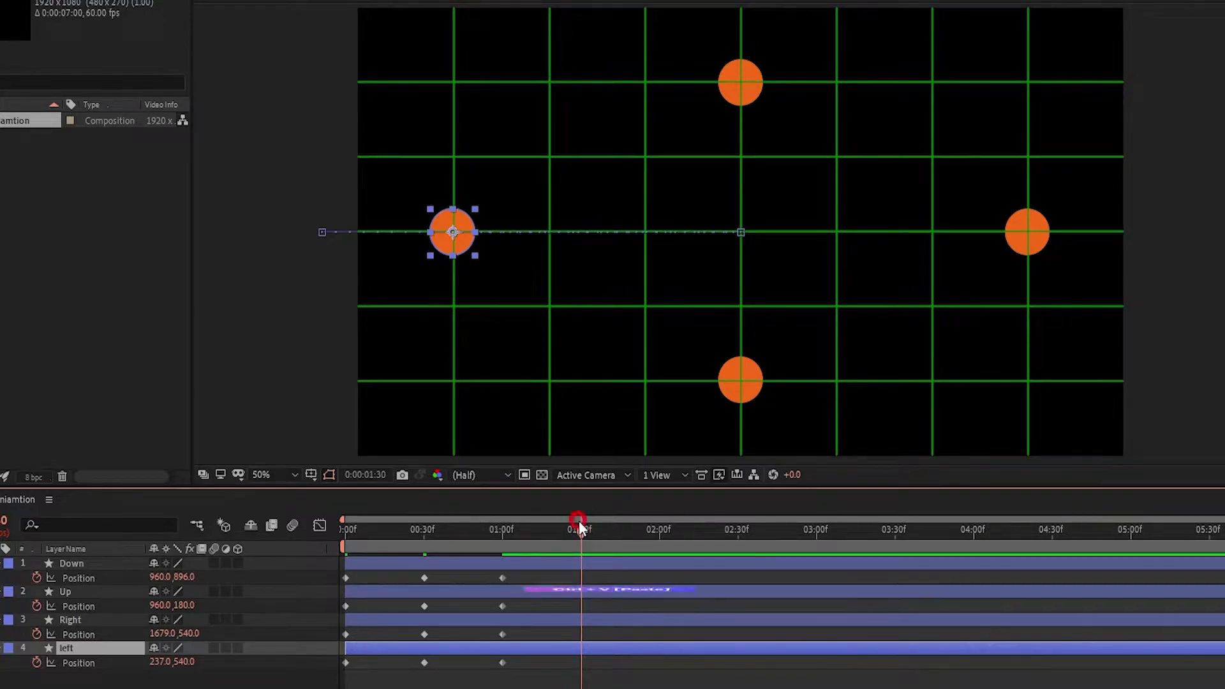
pyautogui.click(597, 679)
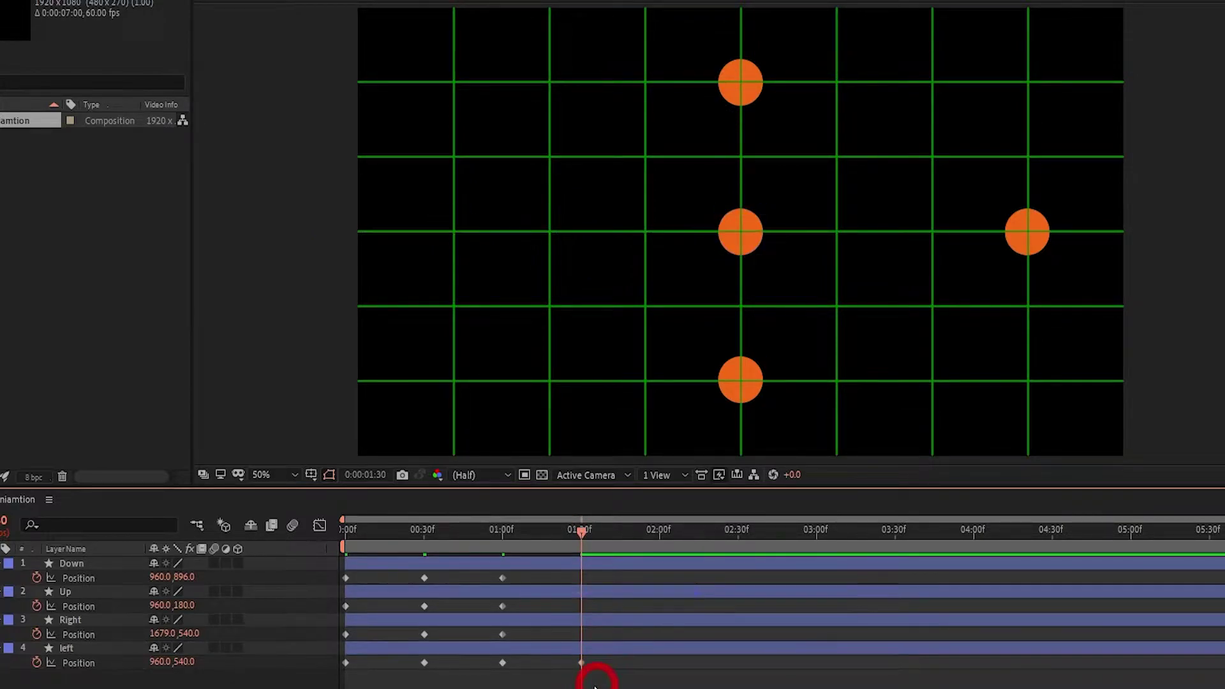
# Copy the centered 0:00:00:30 Position keyframes of the Right and Up layers to 0:00:01:30, one layer at a time
pyautogui.click(424, 634)
pyautogui.hotkey('ctrl', 'c')
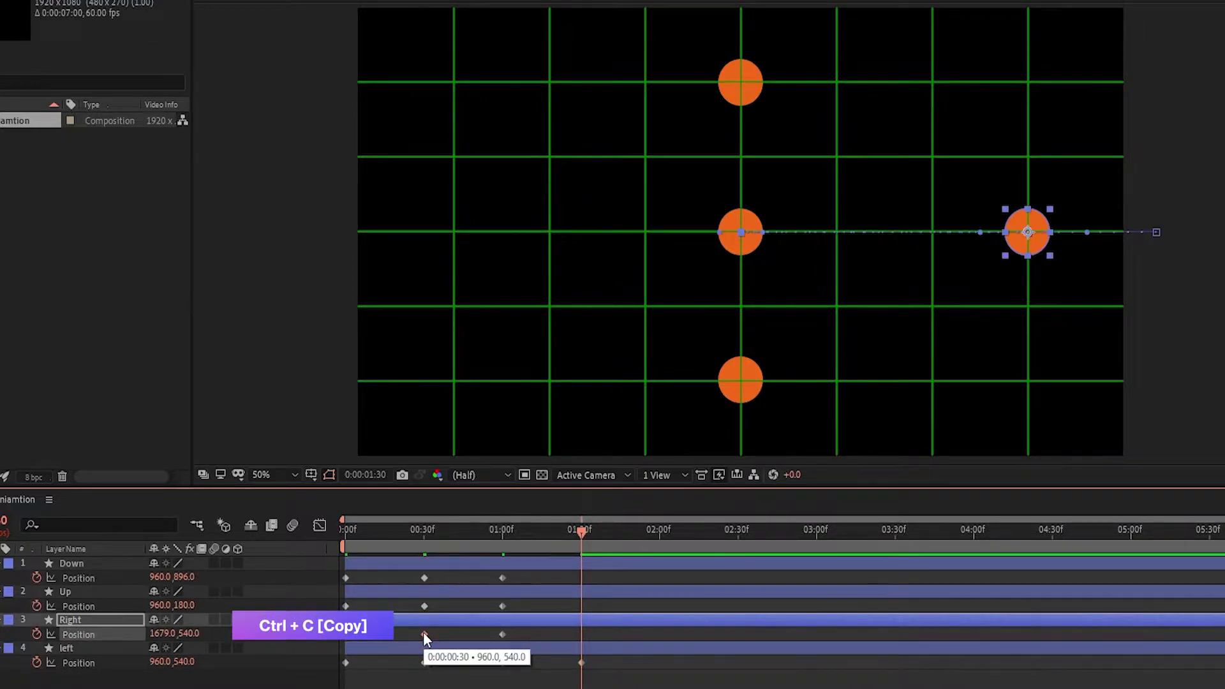
pyautogui.hotkey('ctrl', 'v')
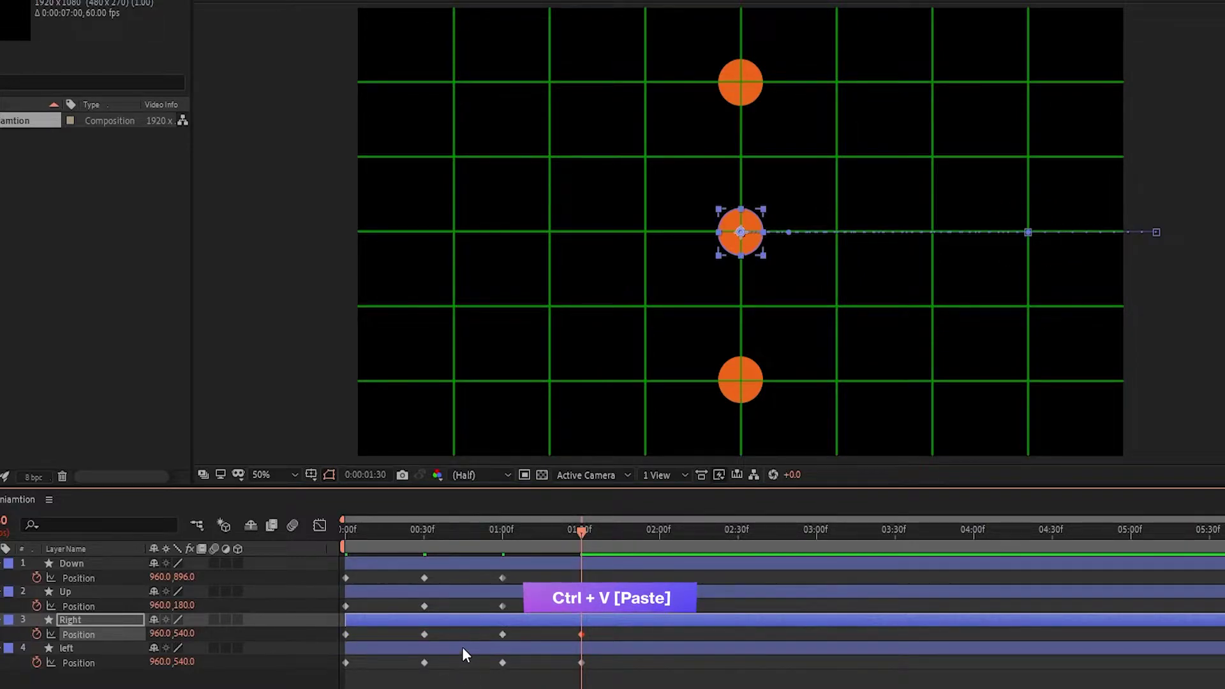
pyautogui.click(425, 606)
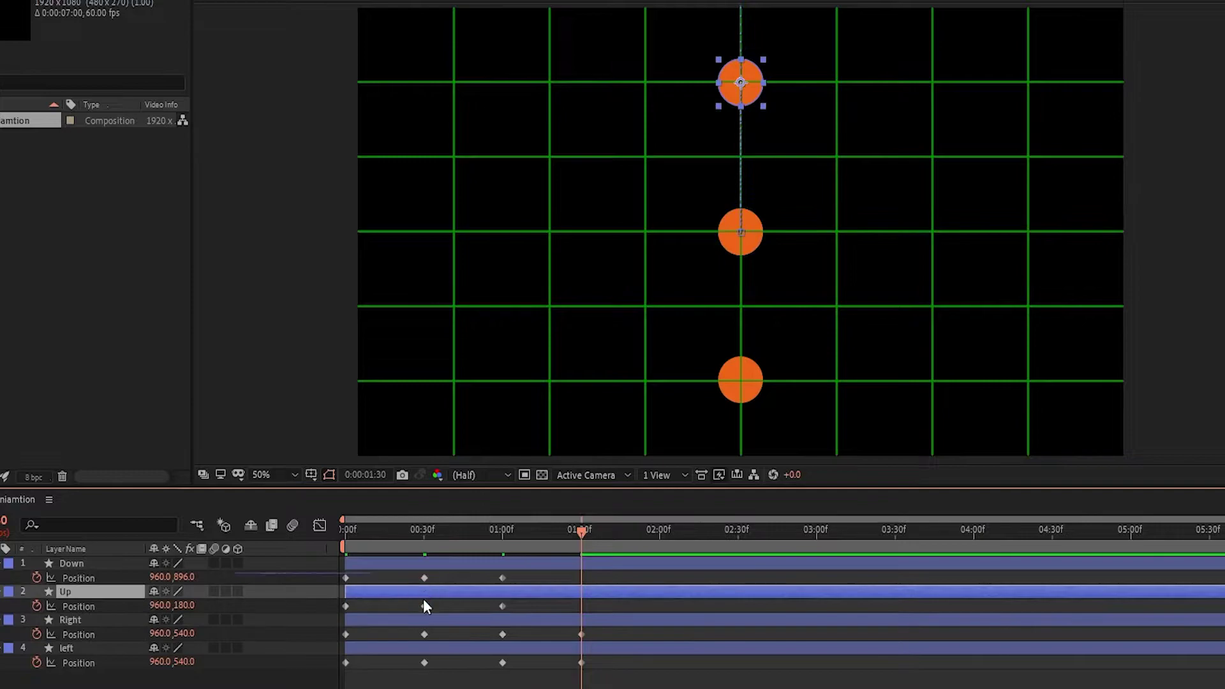
pyautogui.hotkey('ctrl', 'c')
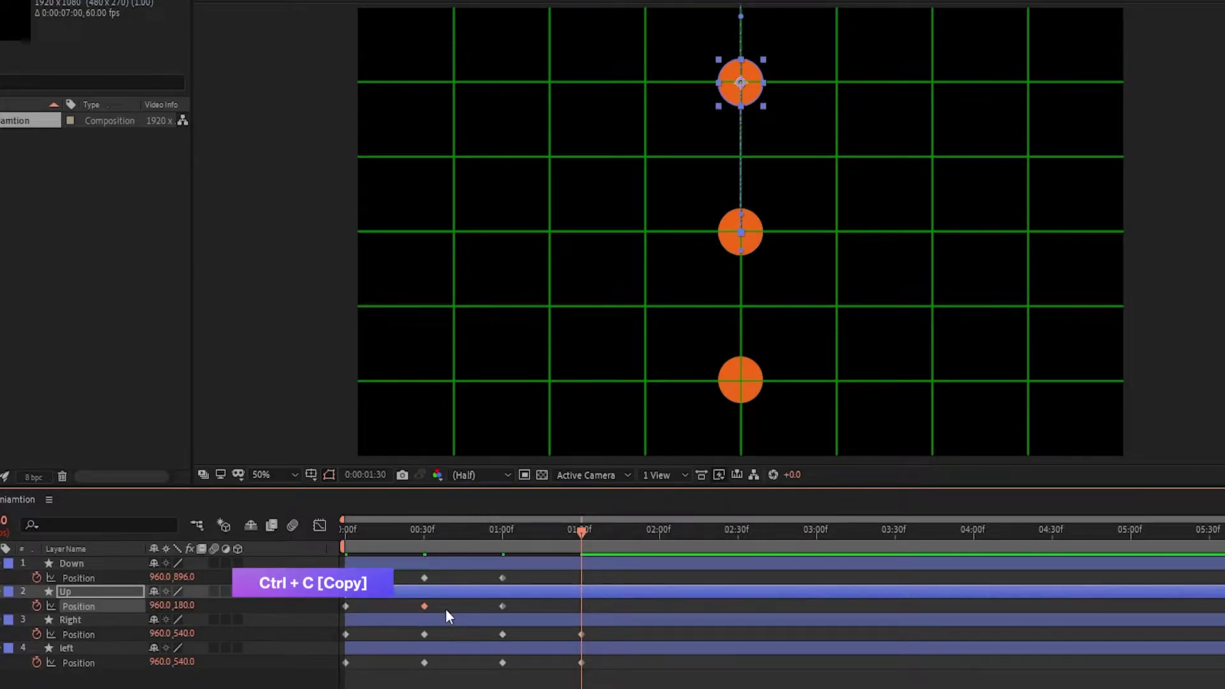
pyautogui.hotkey('ctrl', 'v')
pyautogui.click(589, 592)
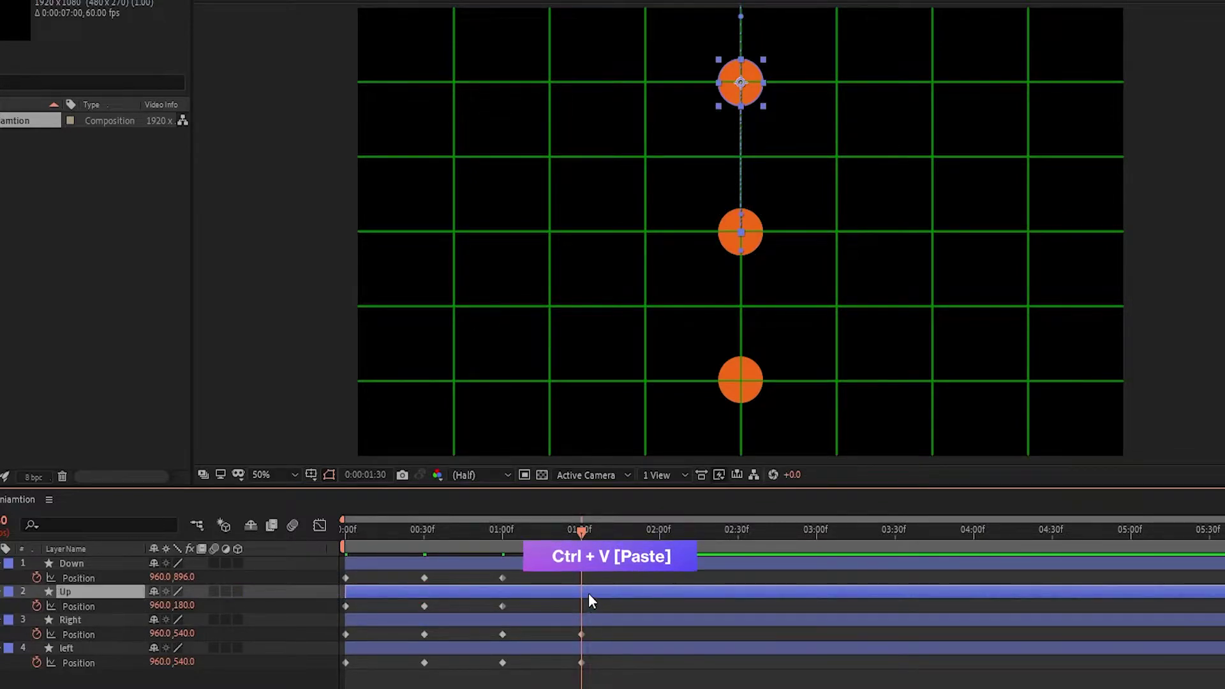
# Copy the Down layer's centered Position keyframe at 0:00:00:30 and paste it at 0:00:01:30
pyautogui.click(91, 561)
pyautogui.click(424, 577)
pyautogui.hotkey('ctrl', 'c')
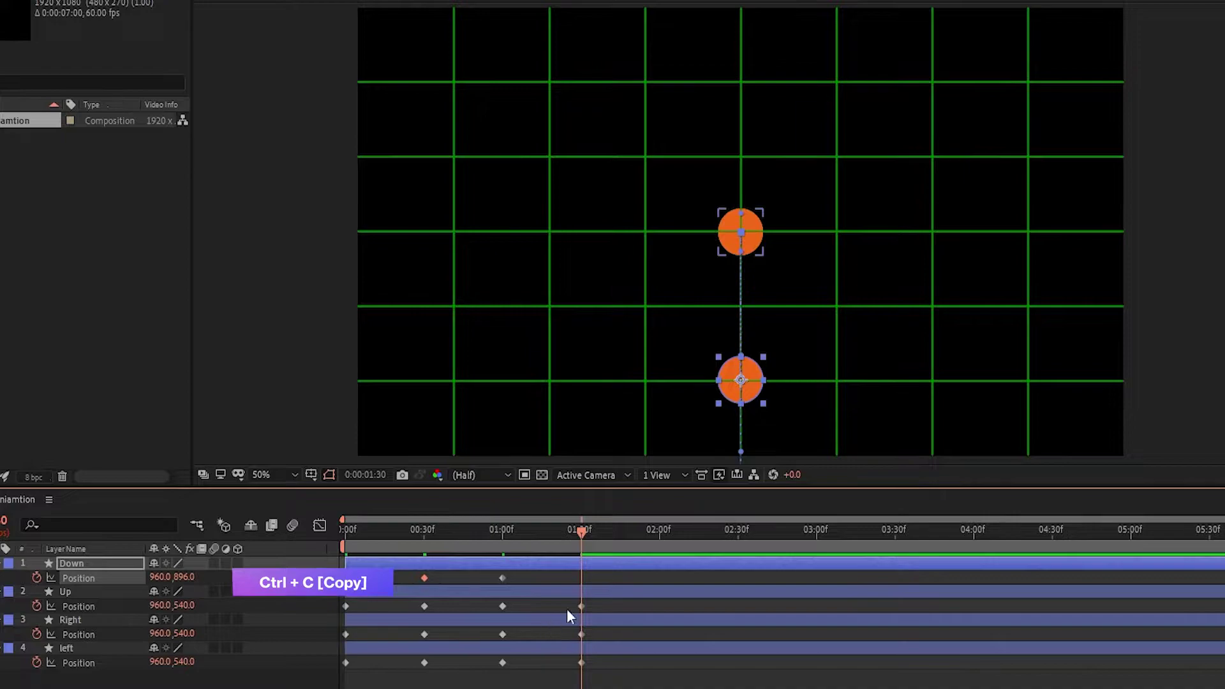
pyautogui.click(594, 560)
pyautogui.hotkey('ctrl', 'v')
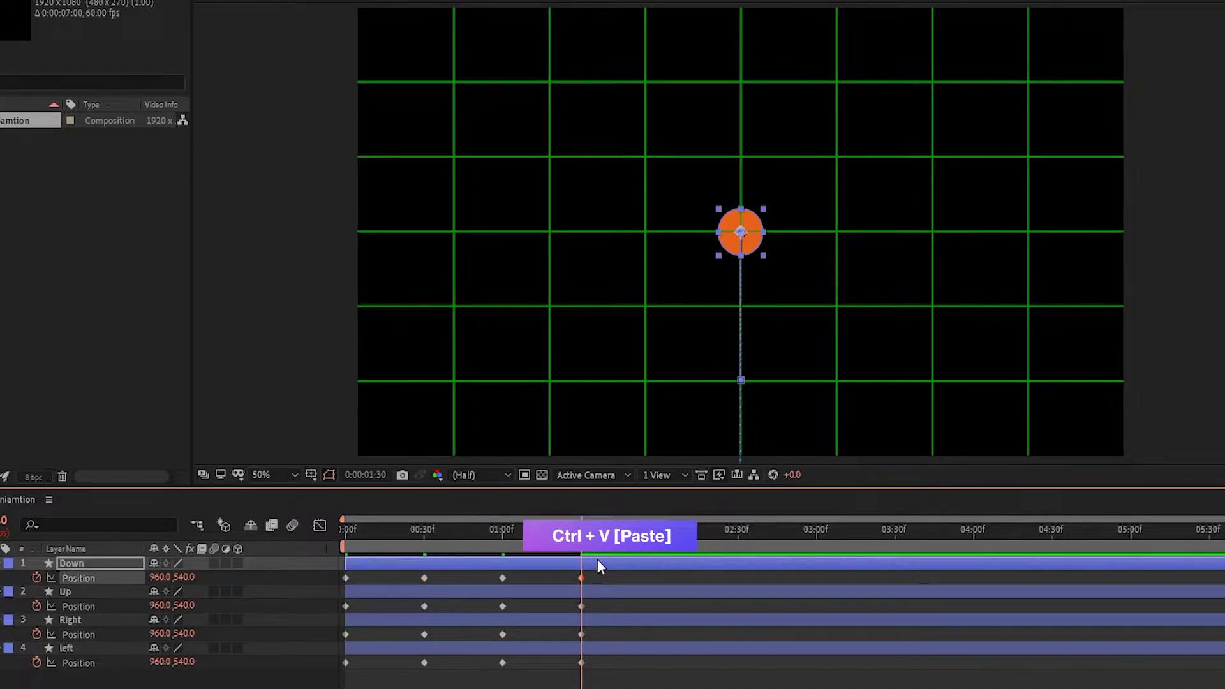
# Return the current time to 0:00:00:00 and hide the Proportional Grid
pyautogui.moveTo(582, 532); pyautogui.dragTo(319, 546)
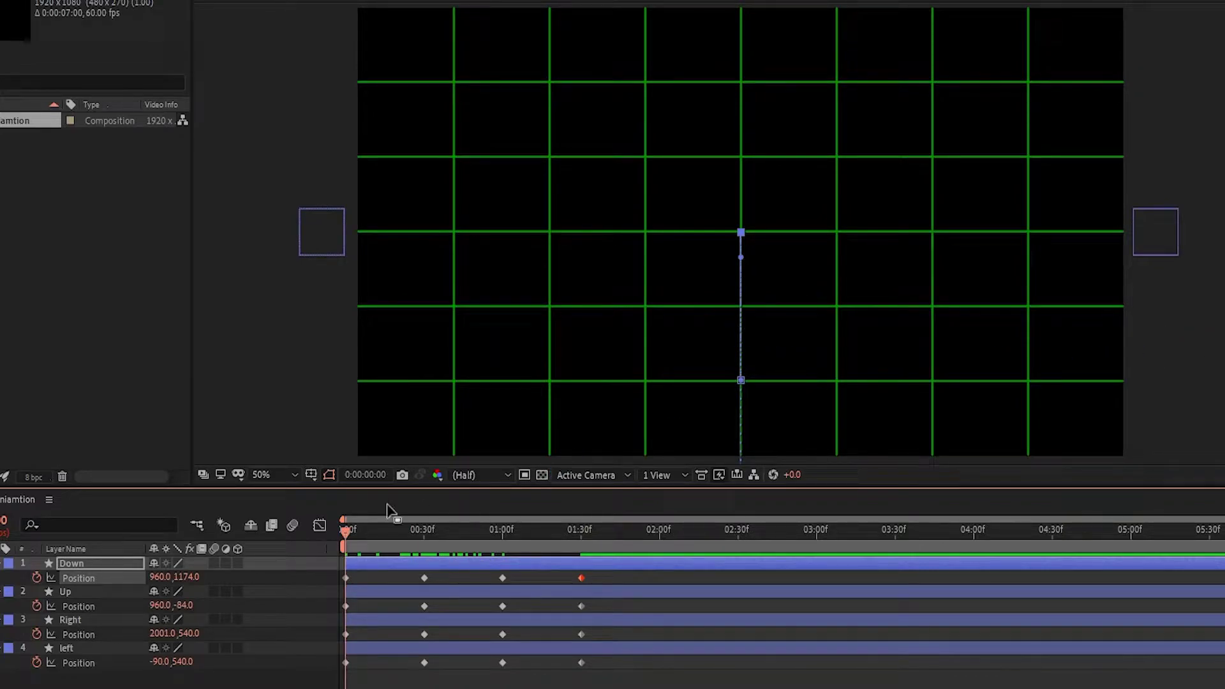
pyautogui.click(311, 475)
pyautogui.click(343, 514)
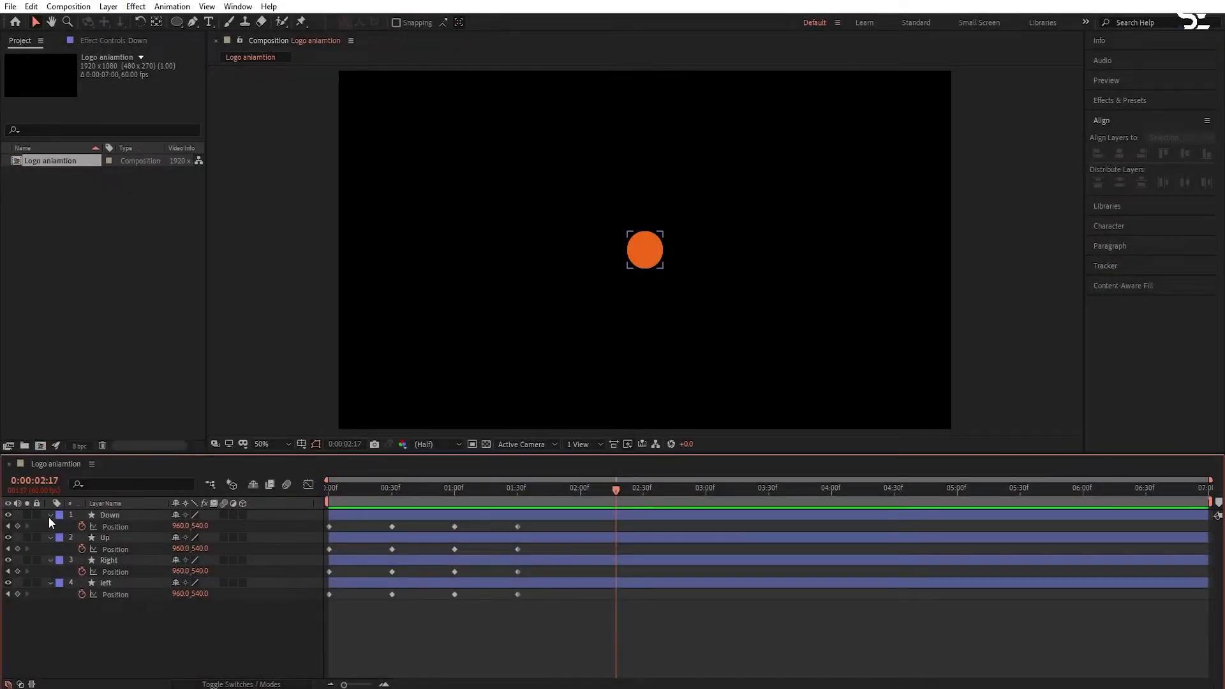
# Collapse the properties of all four layers and enable motion blur for them and the composition
pyautogui.click(50, 515)
pyautogui.click(51, 526)
pyautogui.click(51, 537)
pyautogui.click(51, 548)
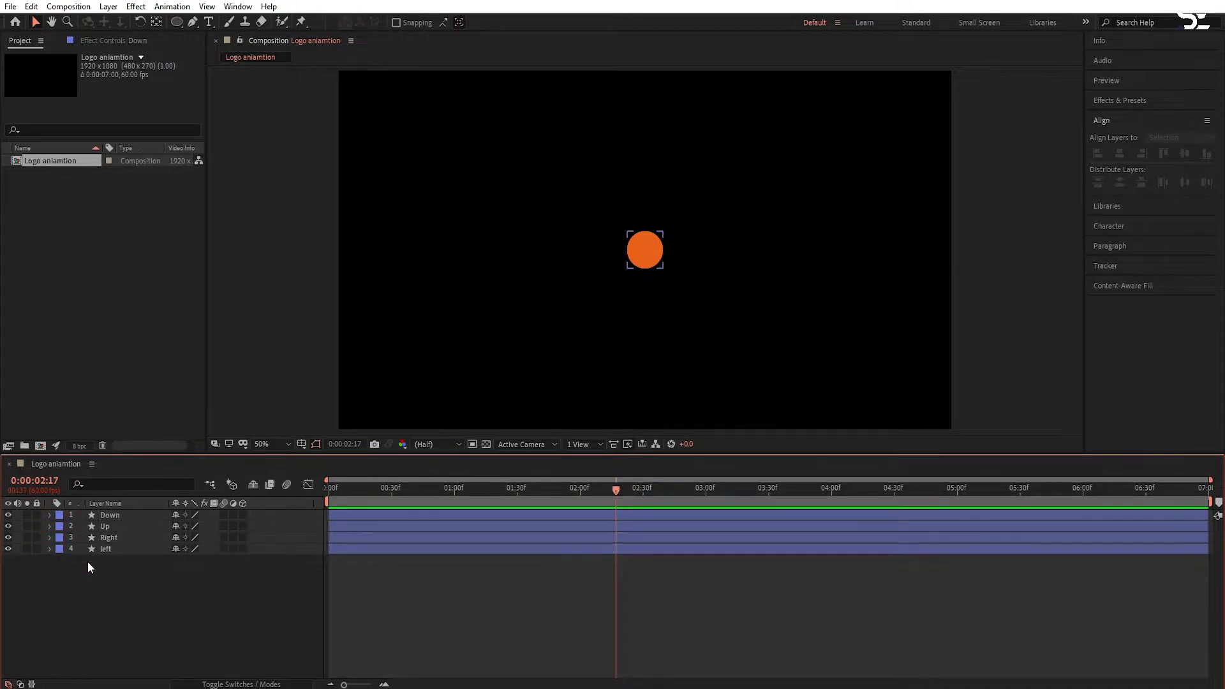
pyautogui.moveTo(224, 515); pyautogui.dragTo(226, 550)
pyautogui.moveTo(360, 487); pyautogui.dragTo(374, 480)
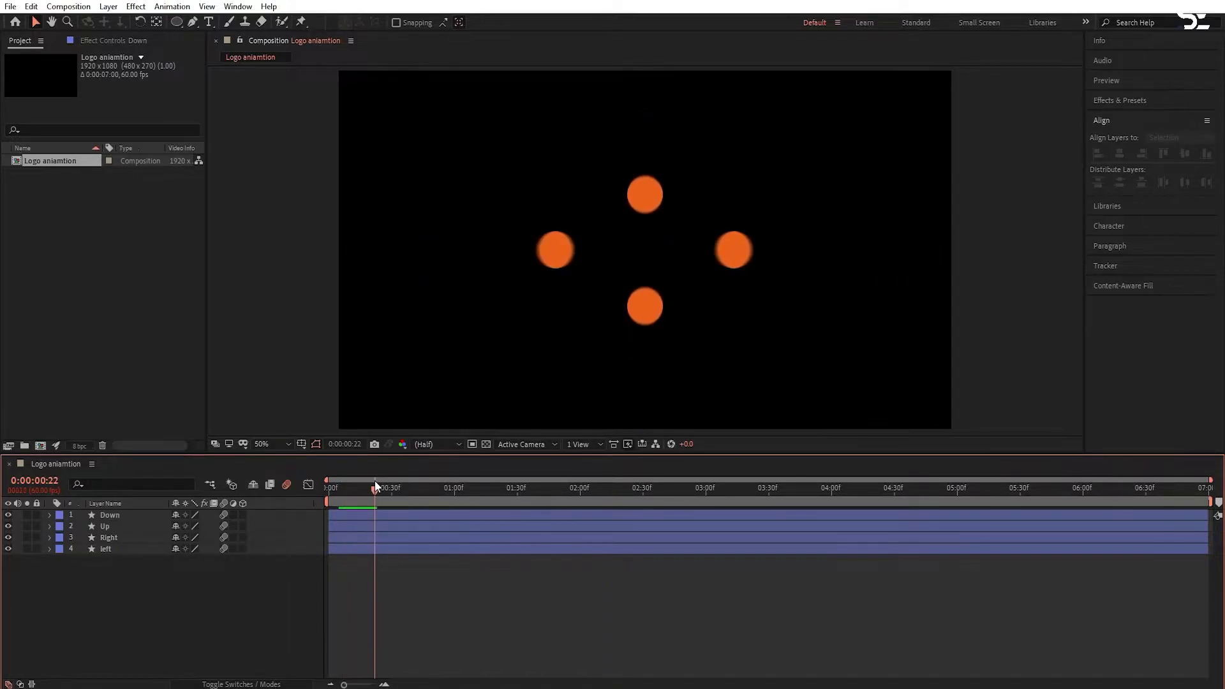
# Reveal the Position keyframes of all four layers and apply Easy Ease to every one of them
pyautogui.click(146, 514)
pyautogui.keyDown('shift'); pyautogui.click(146, 549); pyautogui.keyUp('shift')
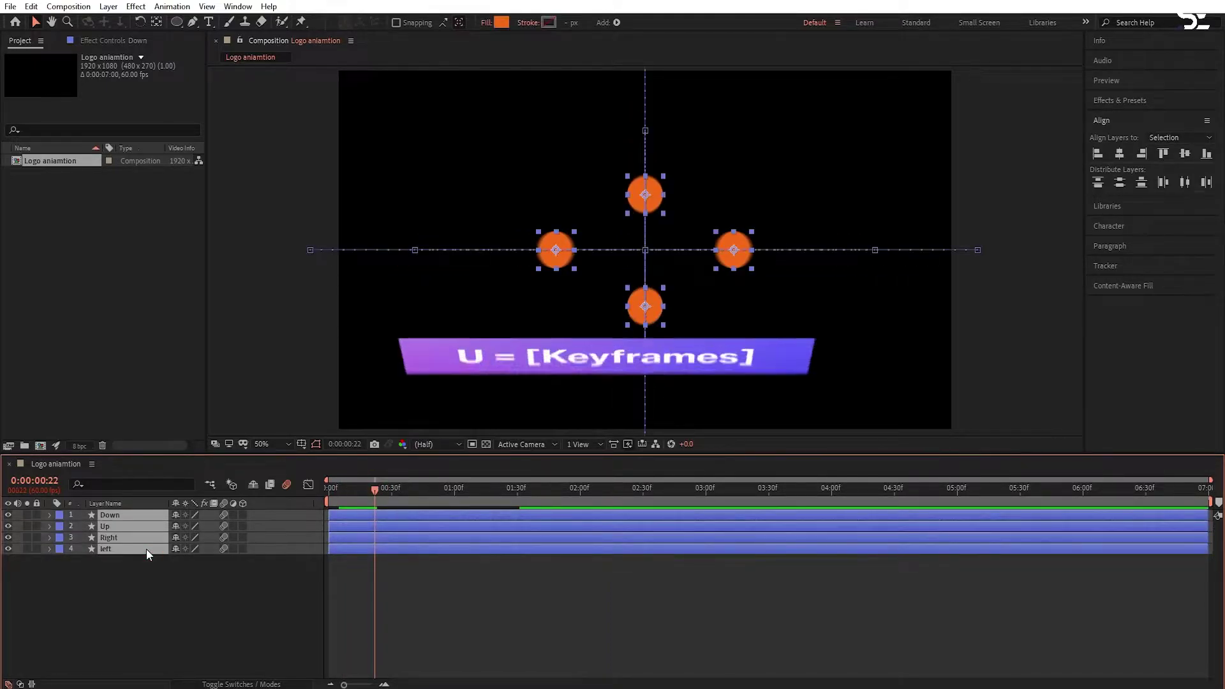
pyautogui.press('u')
pyautogui.moveTo(581, 525); pyautogui.dragTo(322, 608)
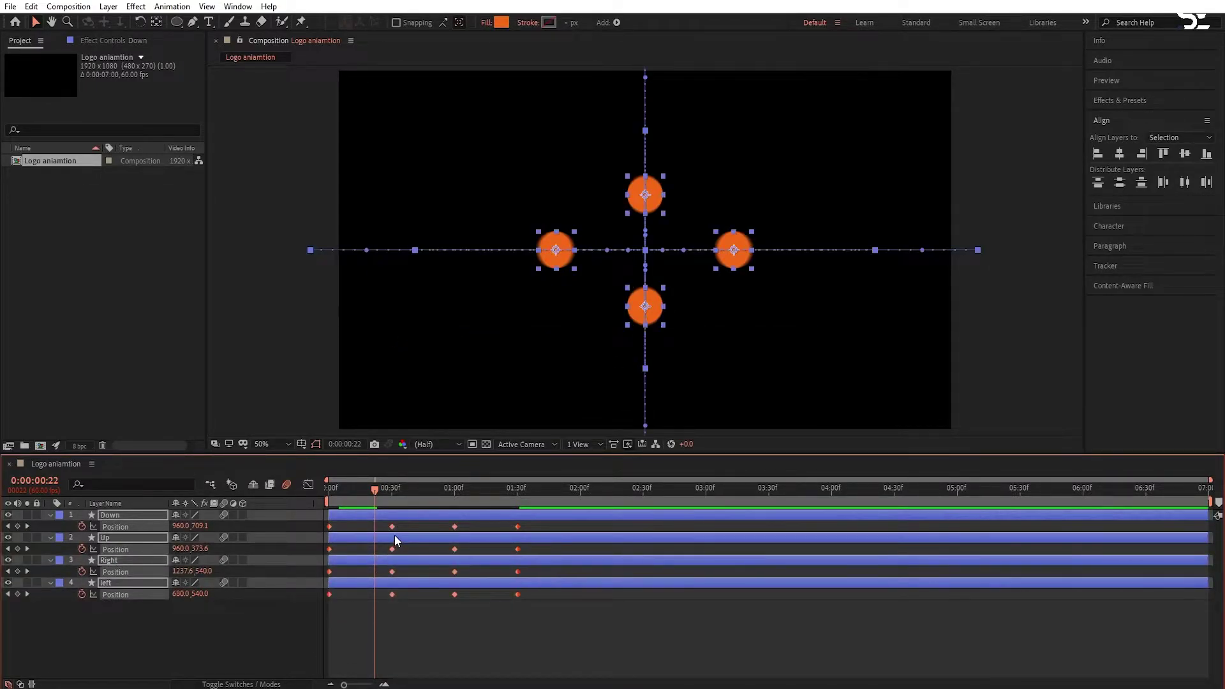
pyautogui.rightClick(393, 569)
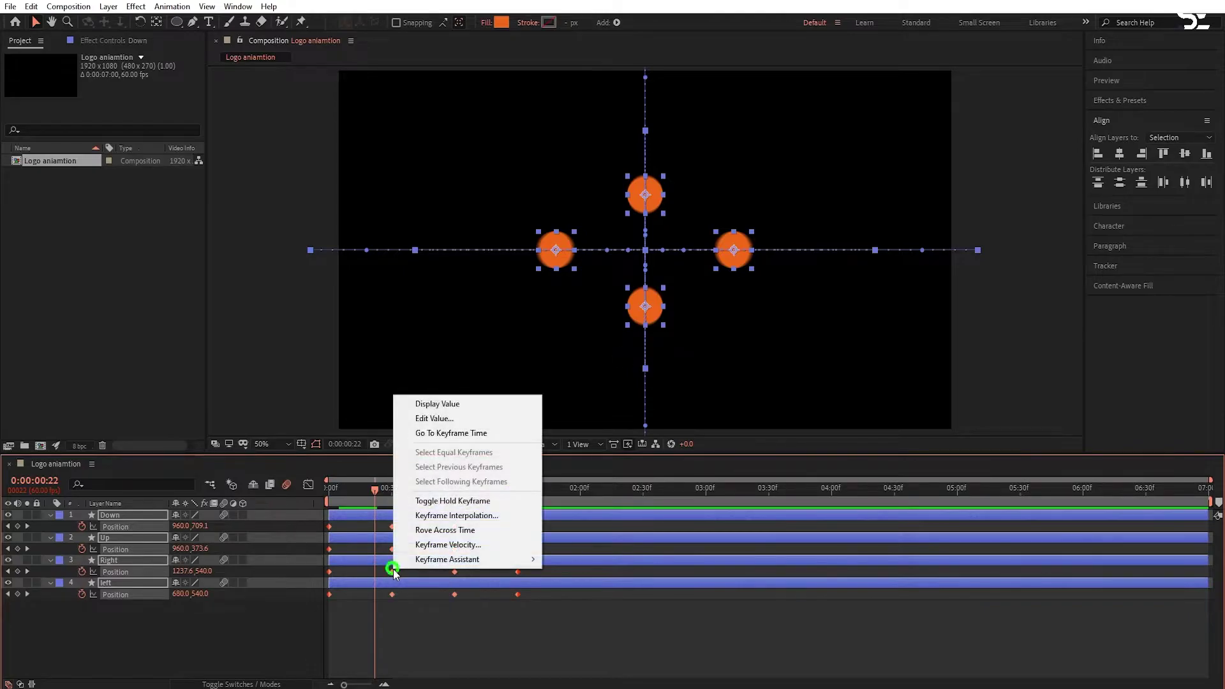
pyautogui.moveTo(417, 560)
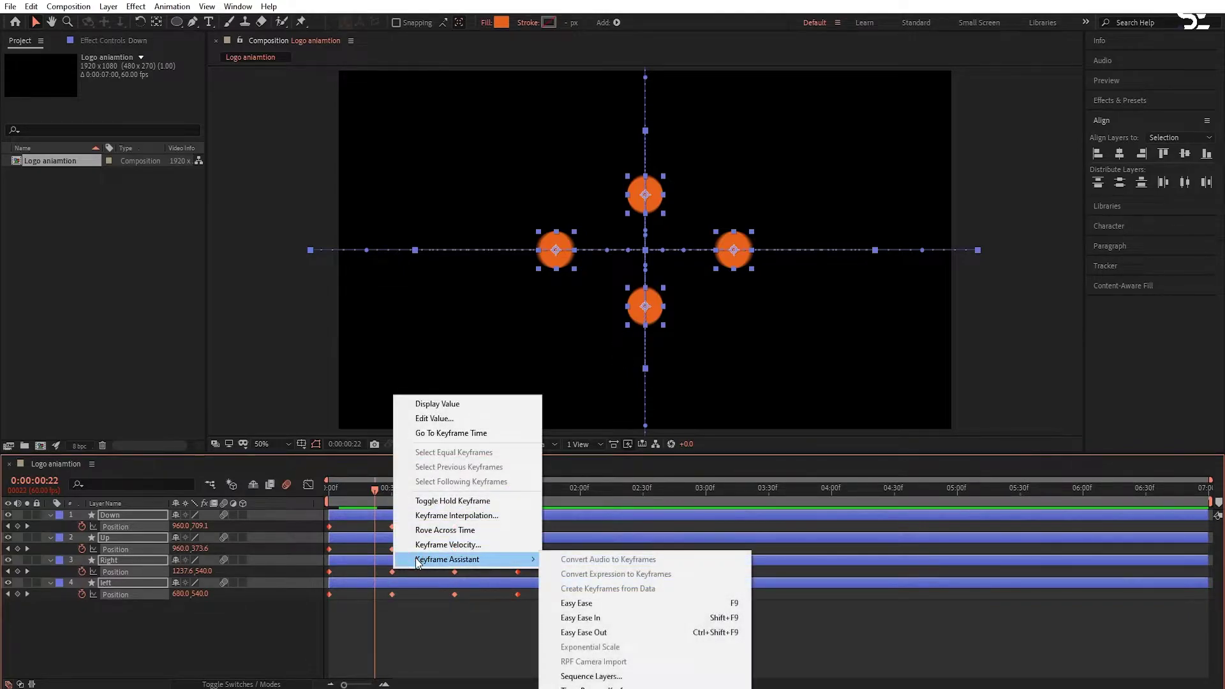
pyautogui.click(591, 603)
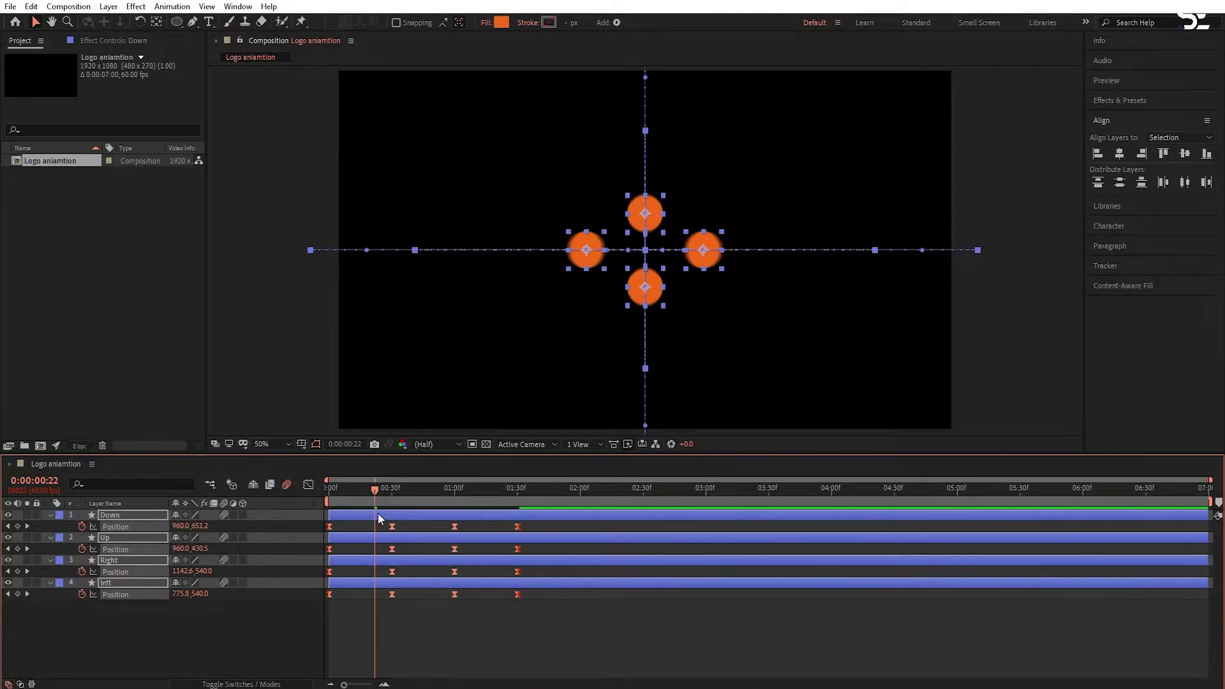
# Reshape the four layers' speed curves into sharp peaks just before and after 0:00:00:30 and before 0:00:01:30, and preview the motion from the start
pyautogui.click(308, 484)
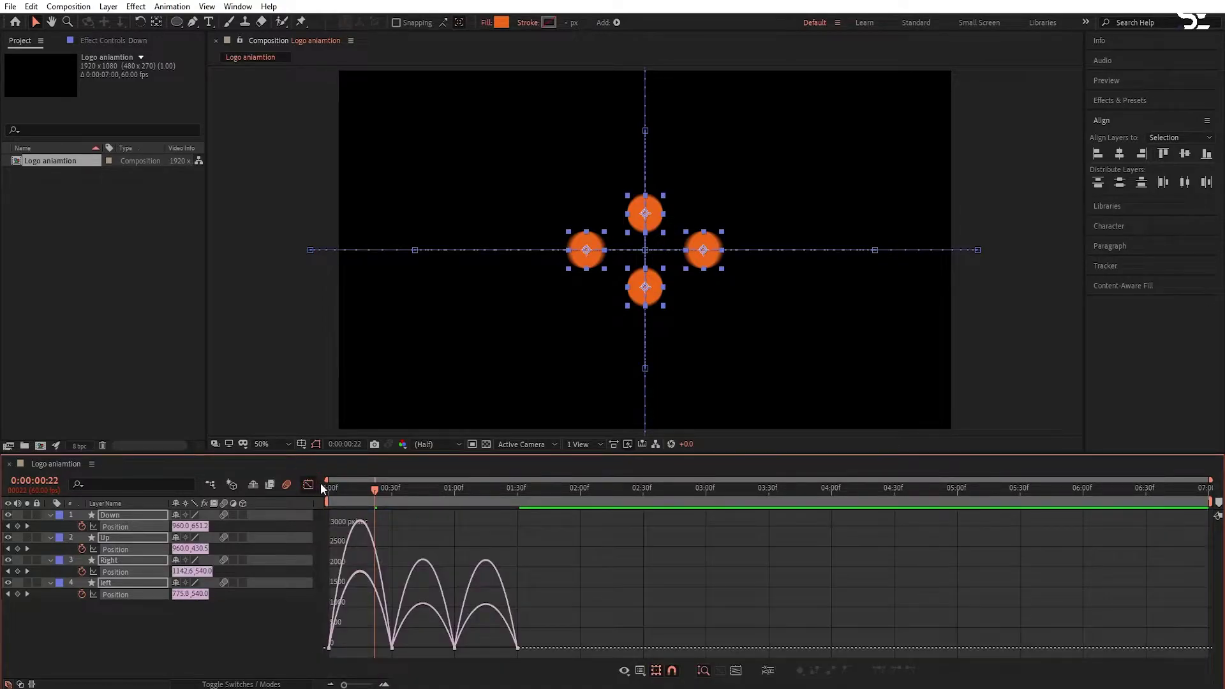
pyautogui.moveTo(351, 639); pyautogui.dragTo(382, 651)
pyautogui.moveTo(464, 629); pyautogui.dragTo(486, 643)
pyautogui.click(439, 600)
pyautogui.click(454, 643)
pyautogui.click(327, 490)
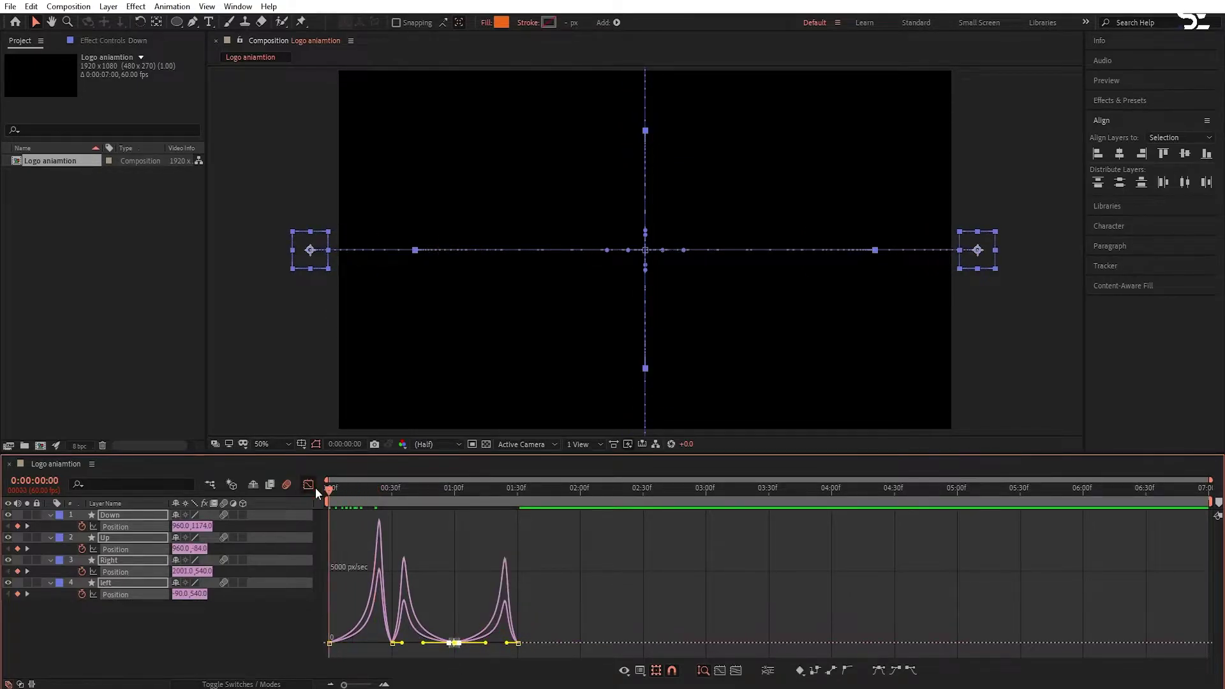
pyautogui.click(315, 488)
pyautogui.press('space')
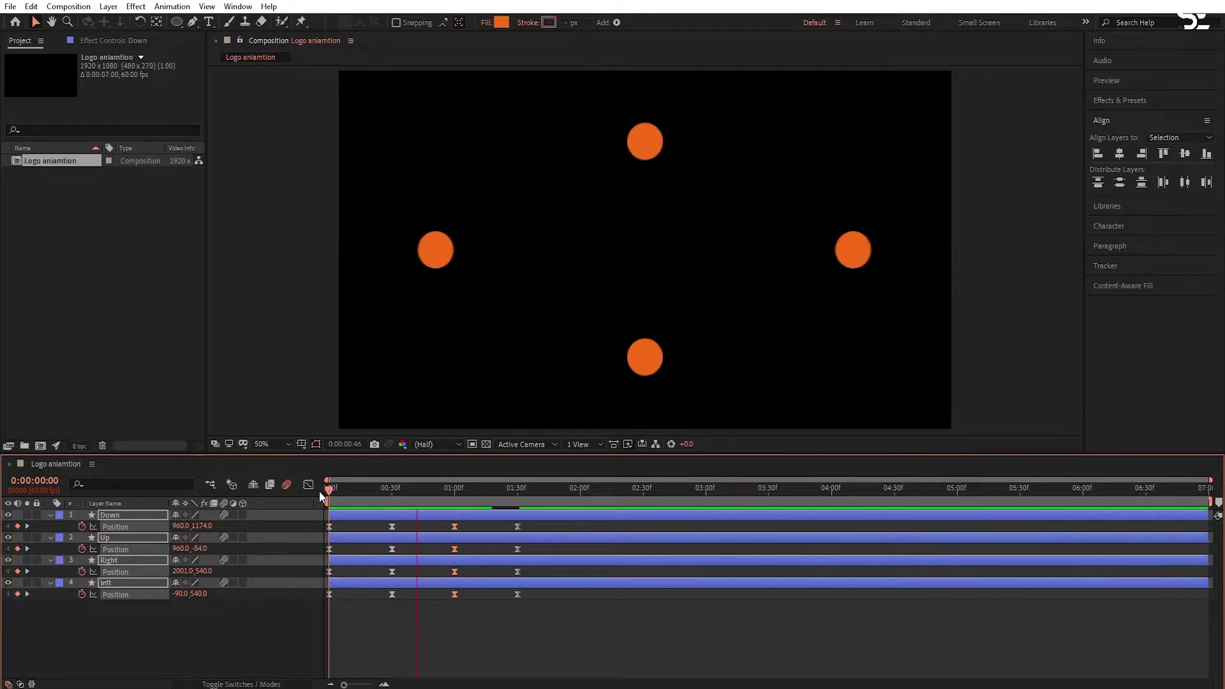
# At 0:00:00:36, where the circles are apart, change the Right circle's fill to magenta
pyautogui.moveTo(461, 491); pyautogui.dragTo(404, 490)
pyautogui.click(128, 561)
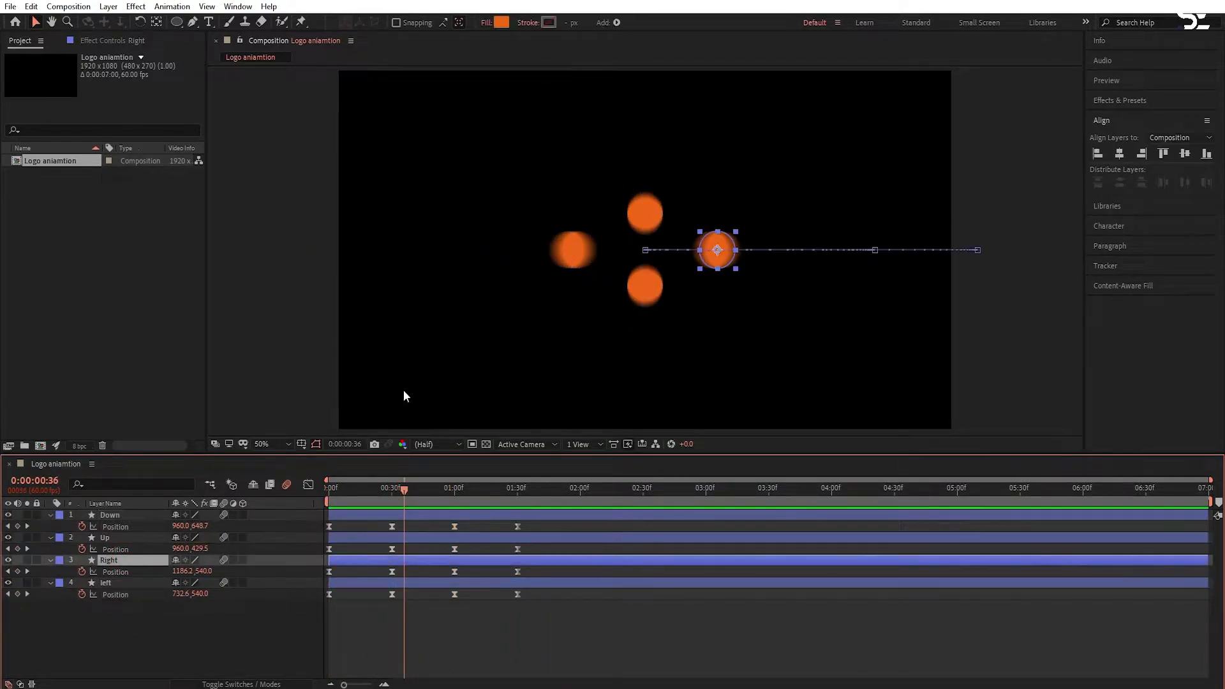
pyautogui.click(500, 24)
pyautogui.moveTo(473, 437); pyautogui.dragTo(480, 531)
pyautogui.click(572, 391)
# Change the Up circle's fill to yellow
pyautogui.click(143, 537)
pyautogui.click(501, 24)
pyautogui.click(584, 389)
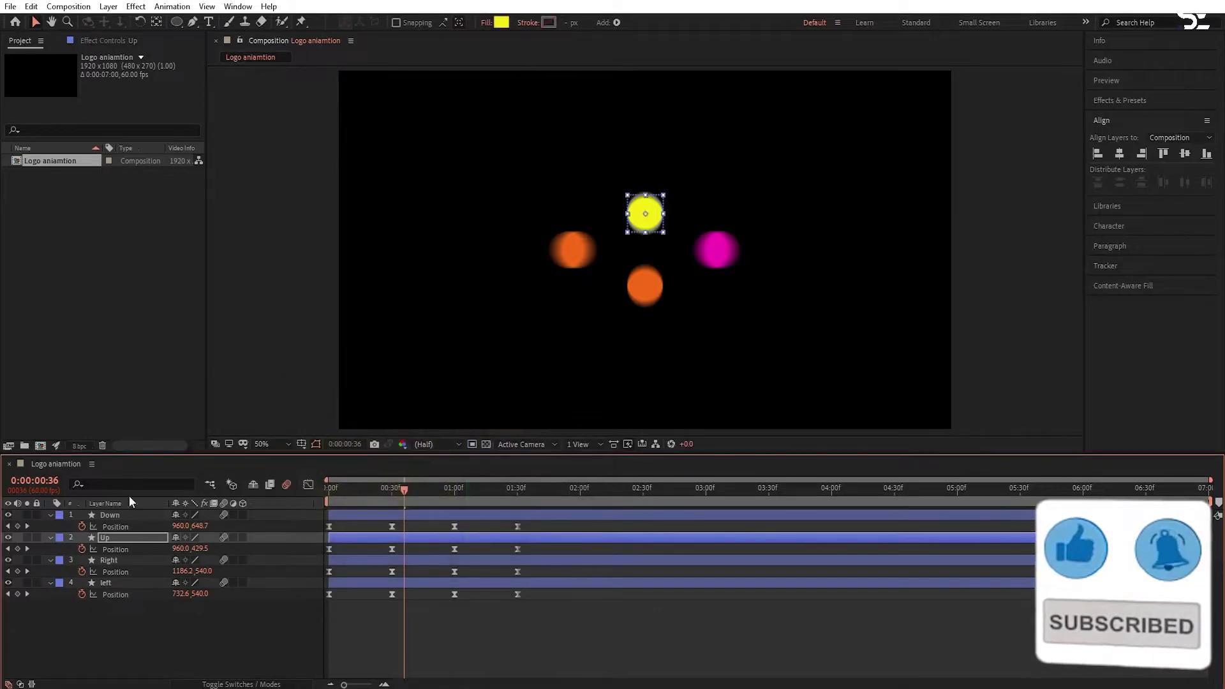
# Change the Down circle's fill to white
pyautogui.click(125, 515)
pyautogui.click(502, 22)
pyautogui.moveTo(473, 547); pyautogui.dragTo(473, 445)
pyautogui.click(335, 522)
pyautogui.moveTo(335, 522); pyautogui.dragTo(273, 349)
pyautogui.click(574, 391)
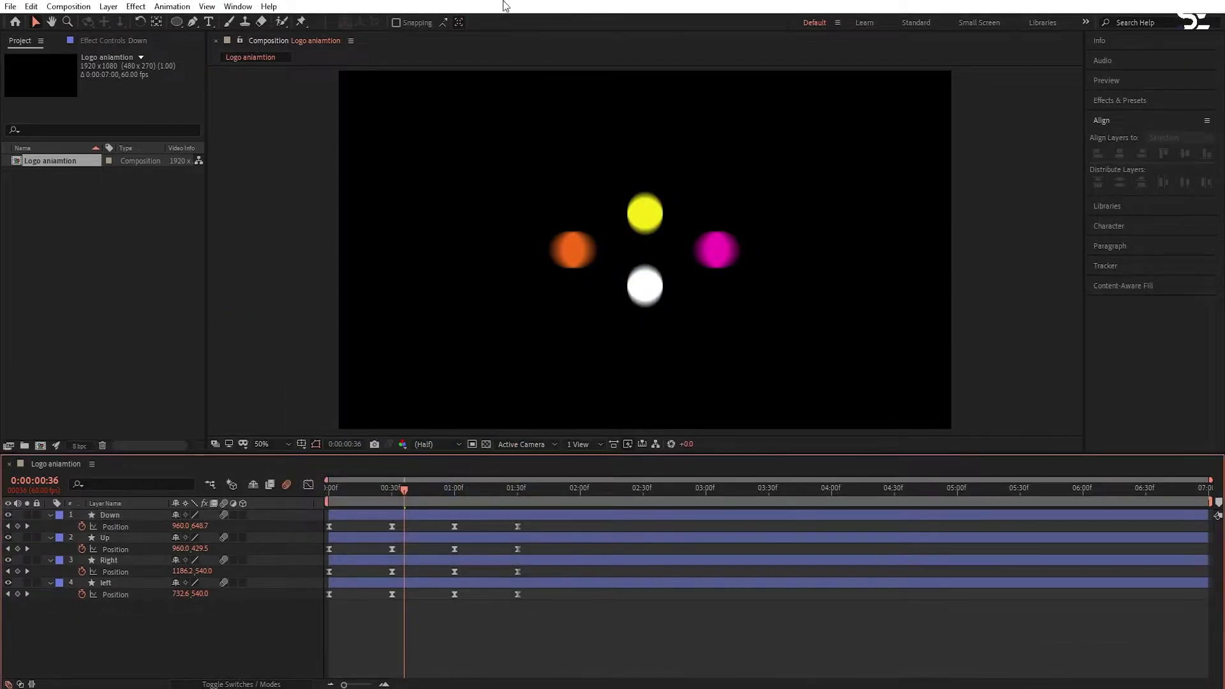
# Set the Down circle's fill to red (FF0000) and return the current time to 0:00:00:00
pyautogui.click(502, 22)
pyautogui.moveTo(297, 391); pyautogui.dragTo(480, 365)
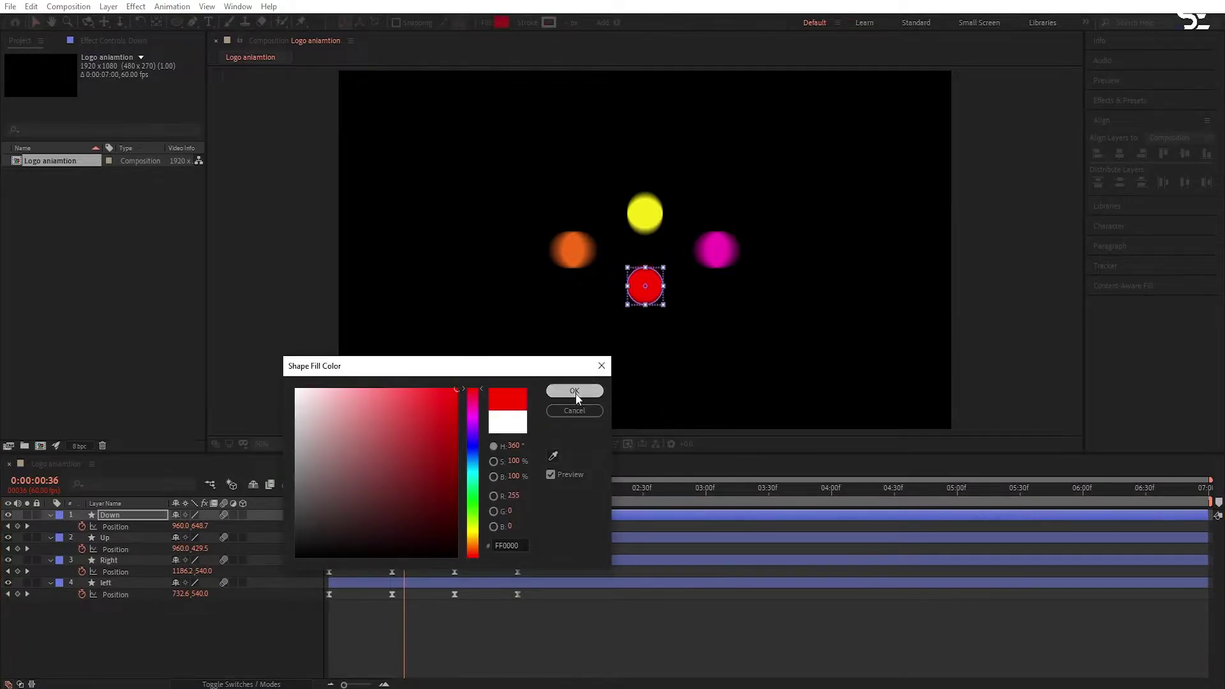
pyautogui.click(574, 389)
pyautogui.moveTo(498, 450); pyautogui.dragTo(382, 457)
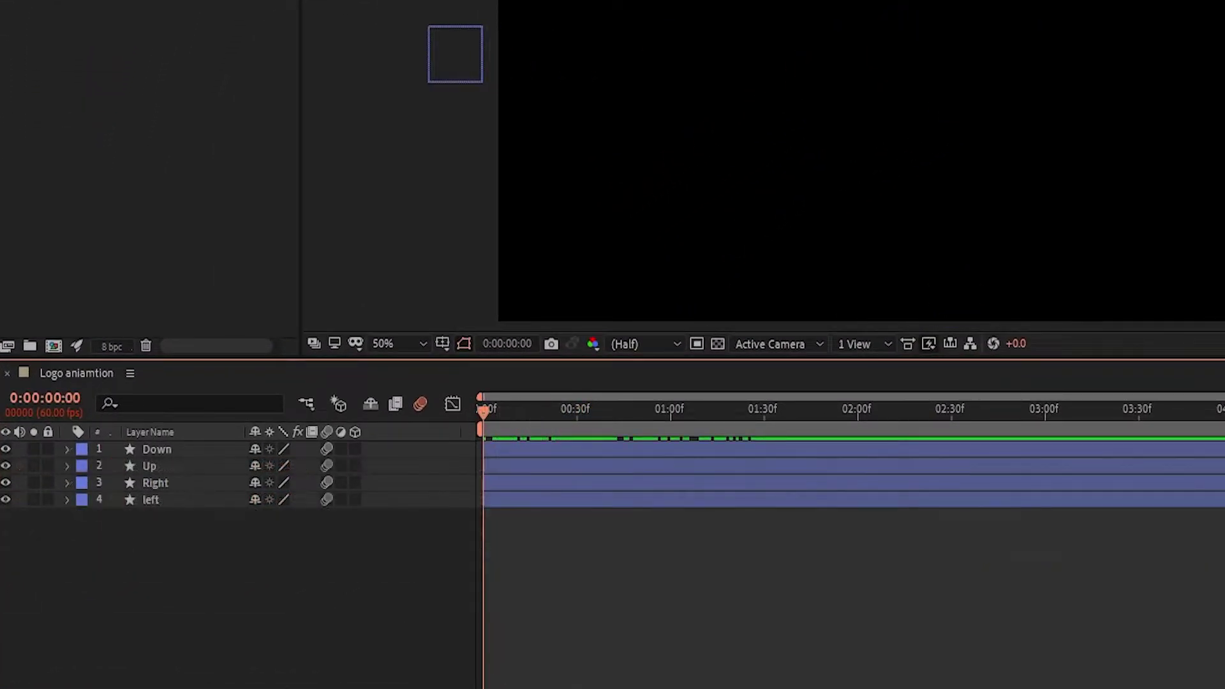
# Duplicate the Down layer and rename the copy as Big 1
pyautogui.click(157, 443)
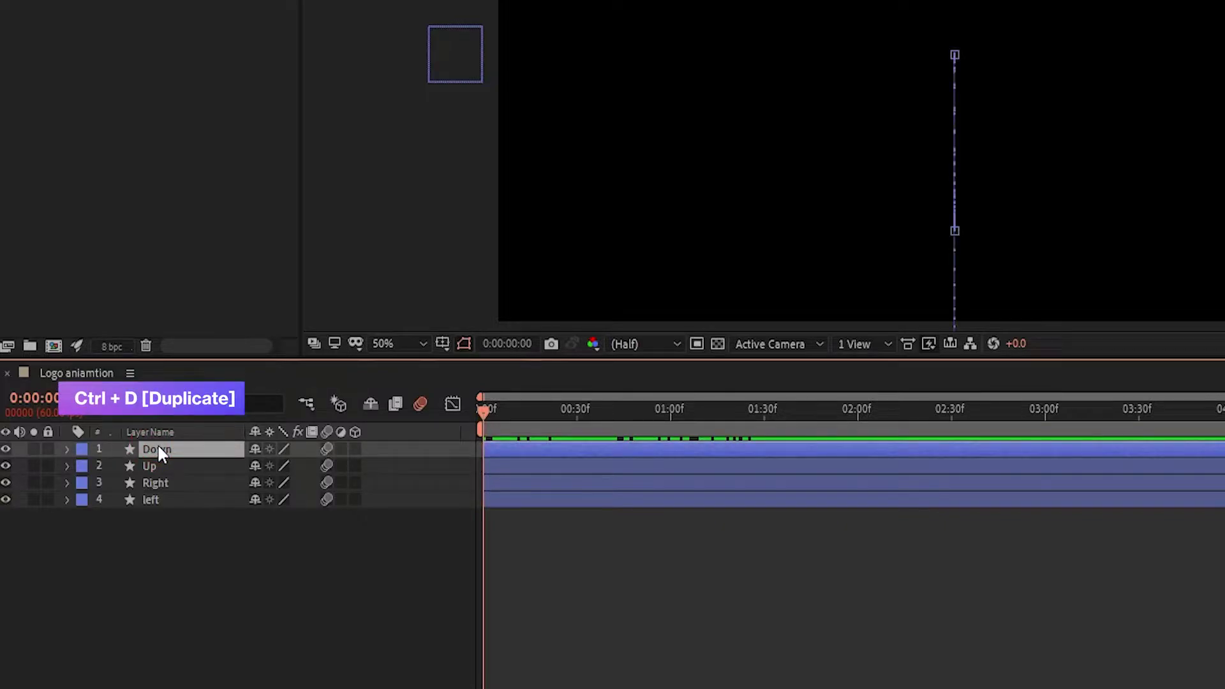
pyautogui.hotkey('ctrl', 'd')
pyautogui.press('Return')
pyautogui.write('Bi')
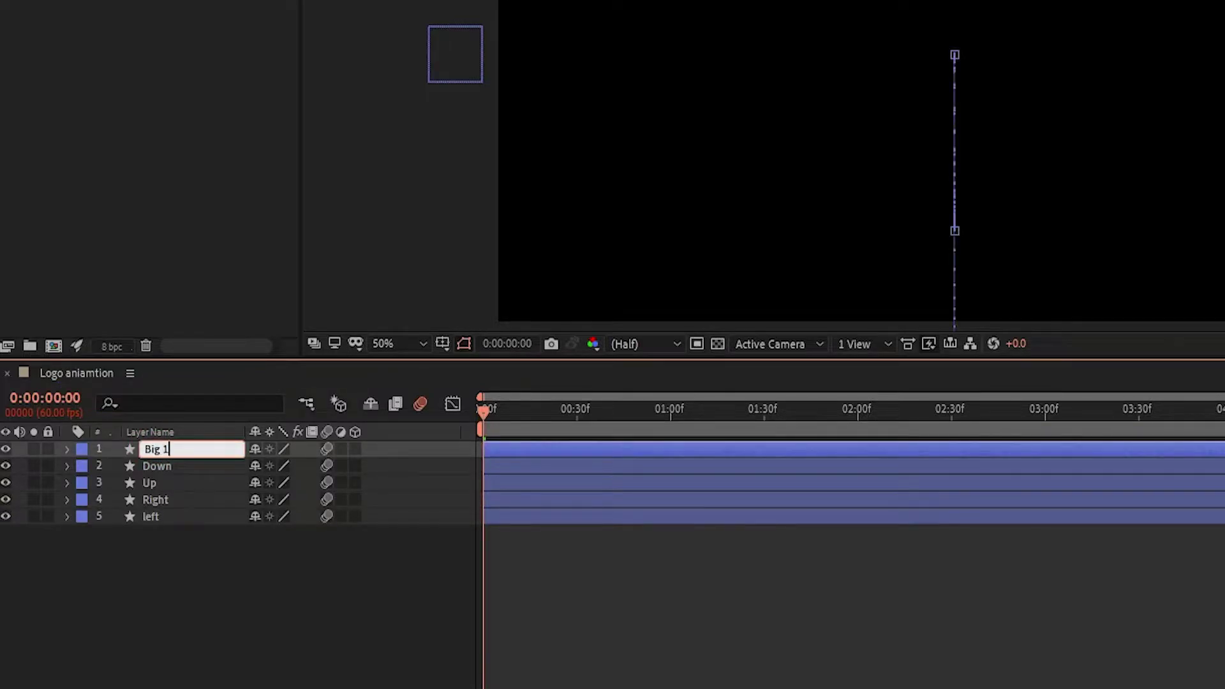
pyautogui.write('g 1')
pyautogui.press('Return')
# At 0:00:01:30, where the circle is at the center, remove all Position keyframes from the Big 1 layer
pyautogui.click(170, 445)
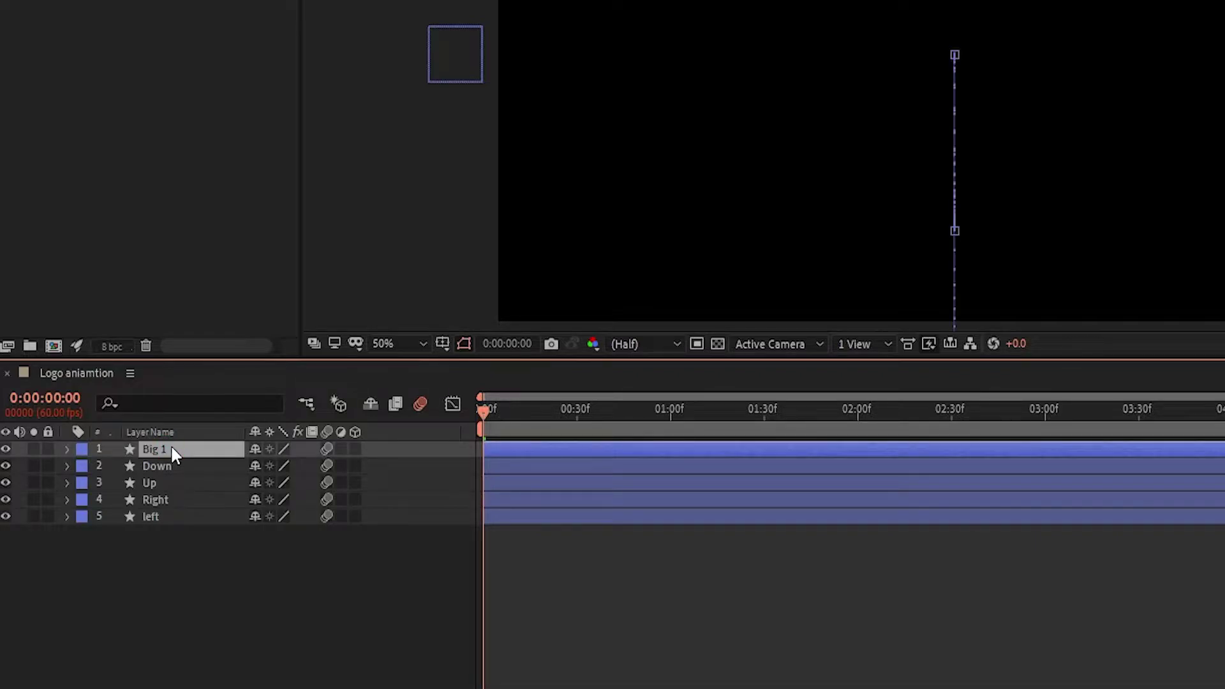
pyautogui.press('u')
pyautogui.moveTo(764, 408); pyautogui.dragTo(763, 404)
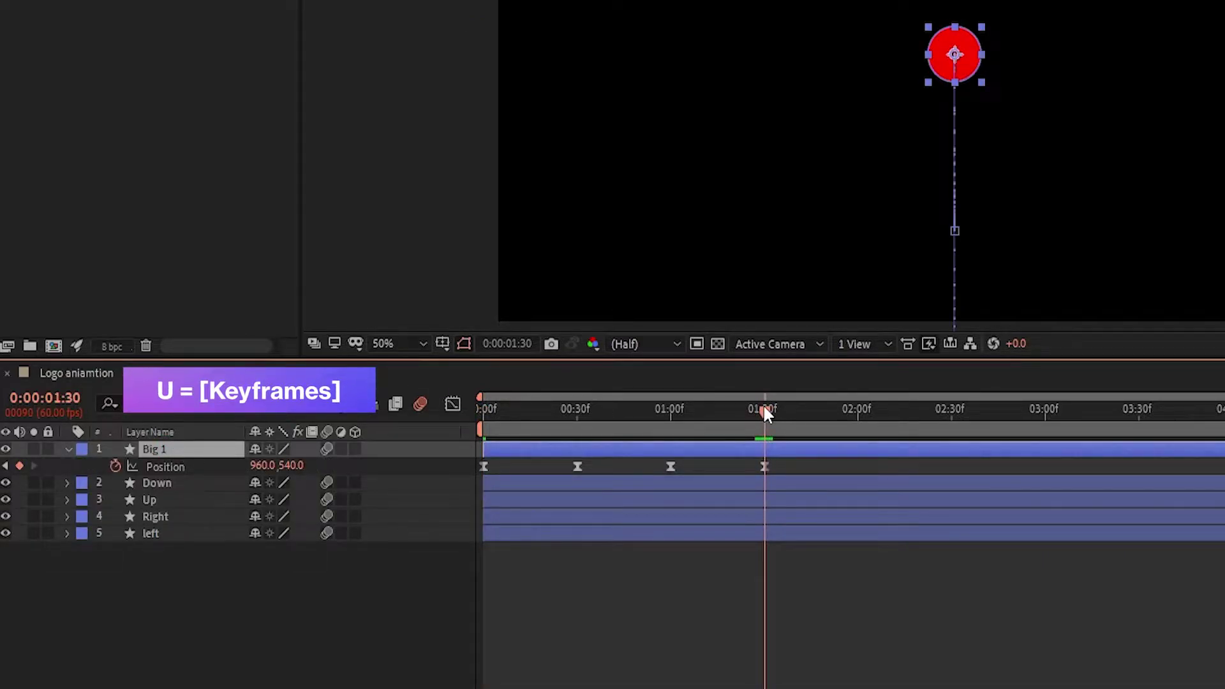
pyautogui.click(115, 466)
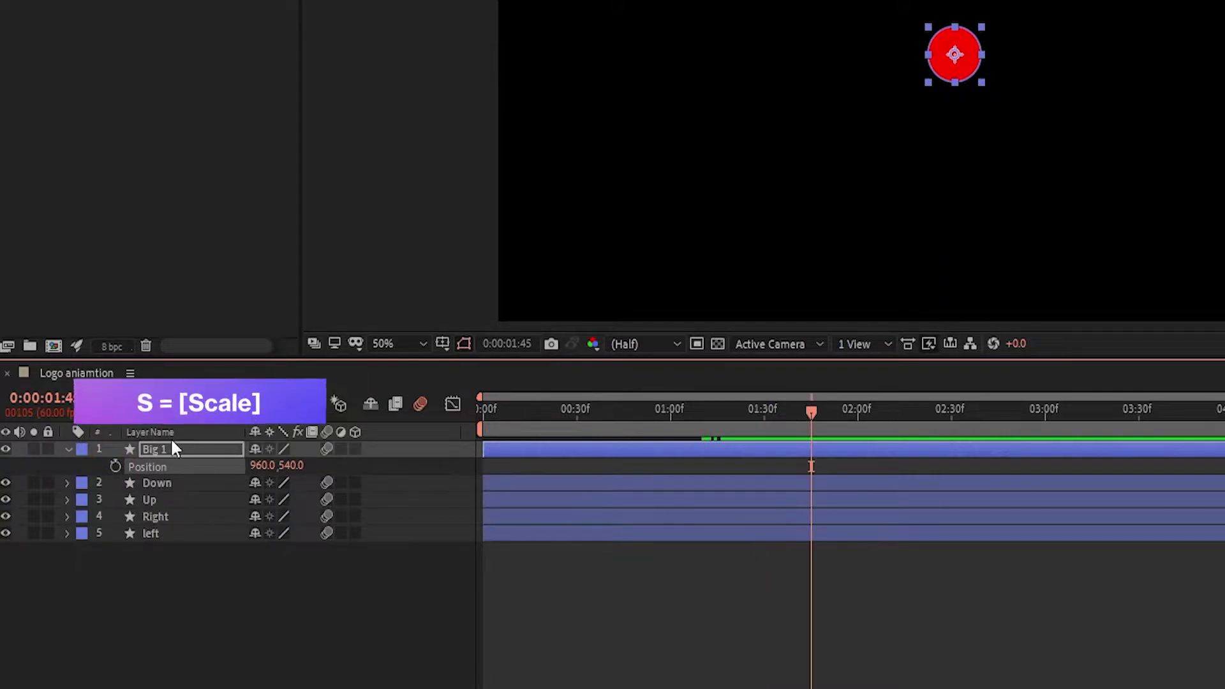
# Add a Scale keyframe to Big 1 at 0:00:01:24 and set its value to 0%
pyautogui.click(181, 450)
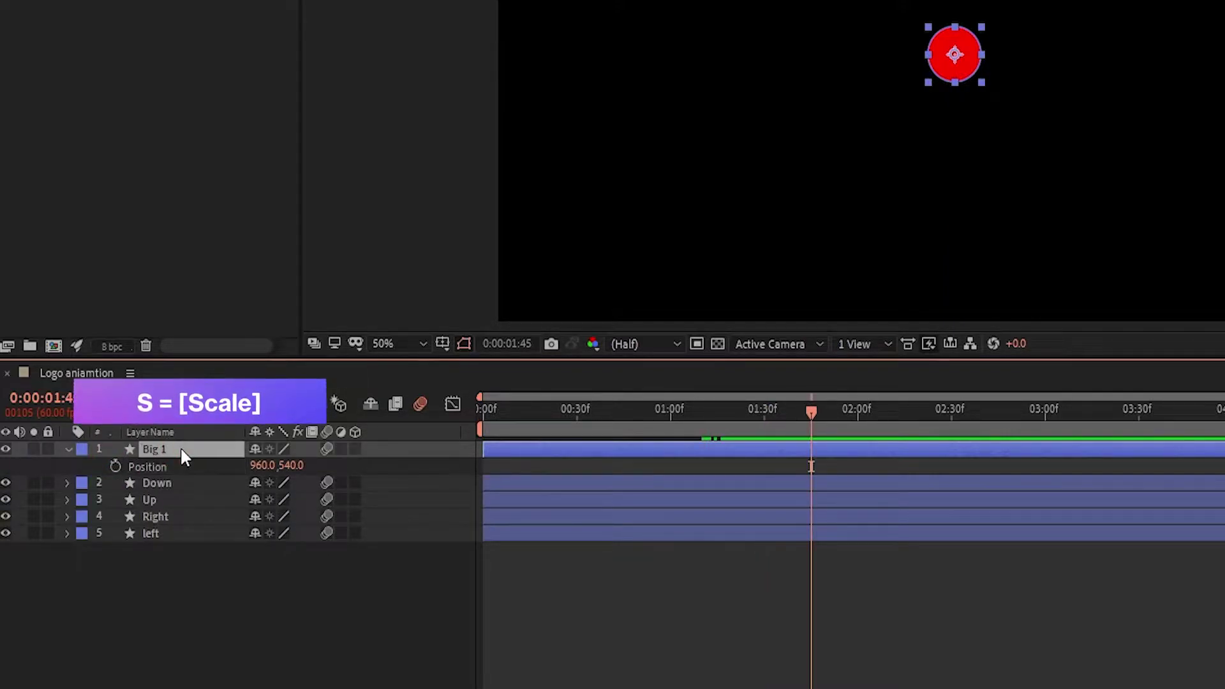
pyautogui.press('s')
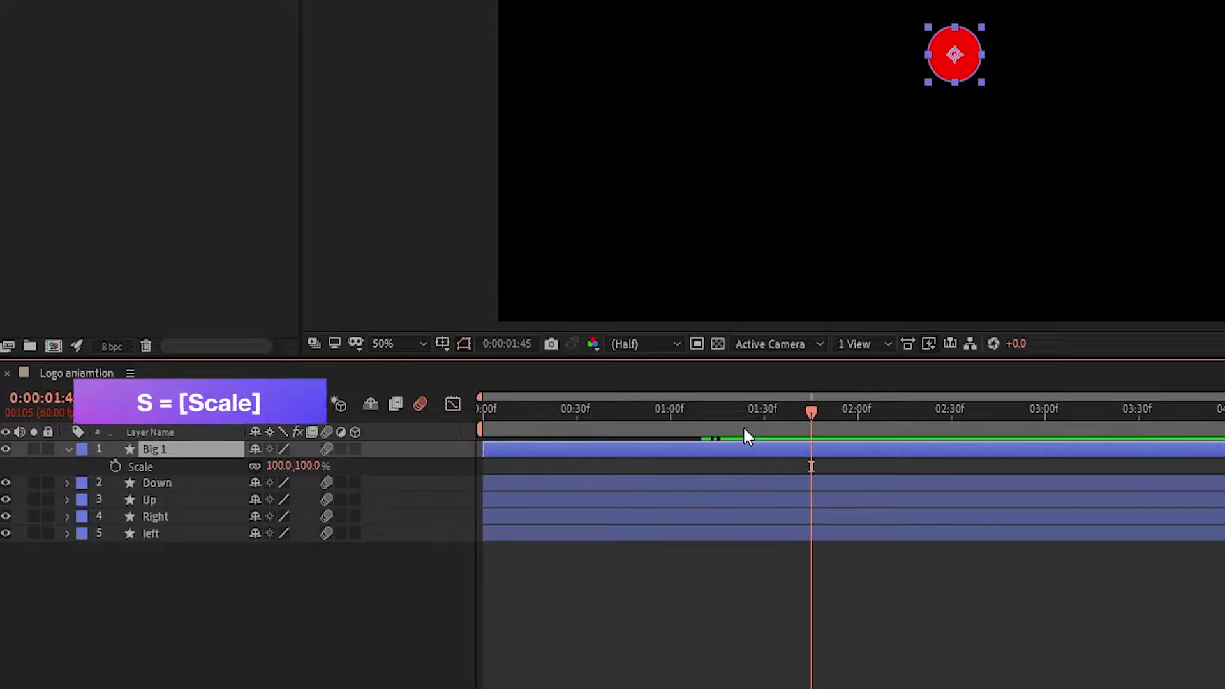
pyautogui.moveTo(781, 422); pyautogui.dragTo(744, 408)
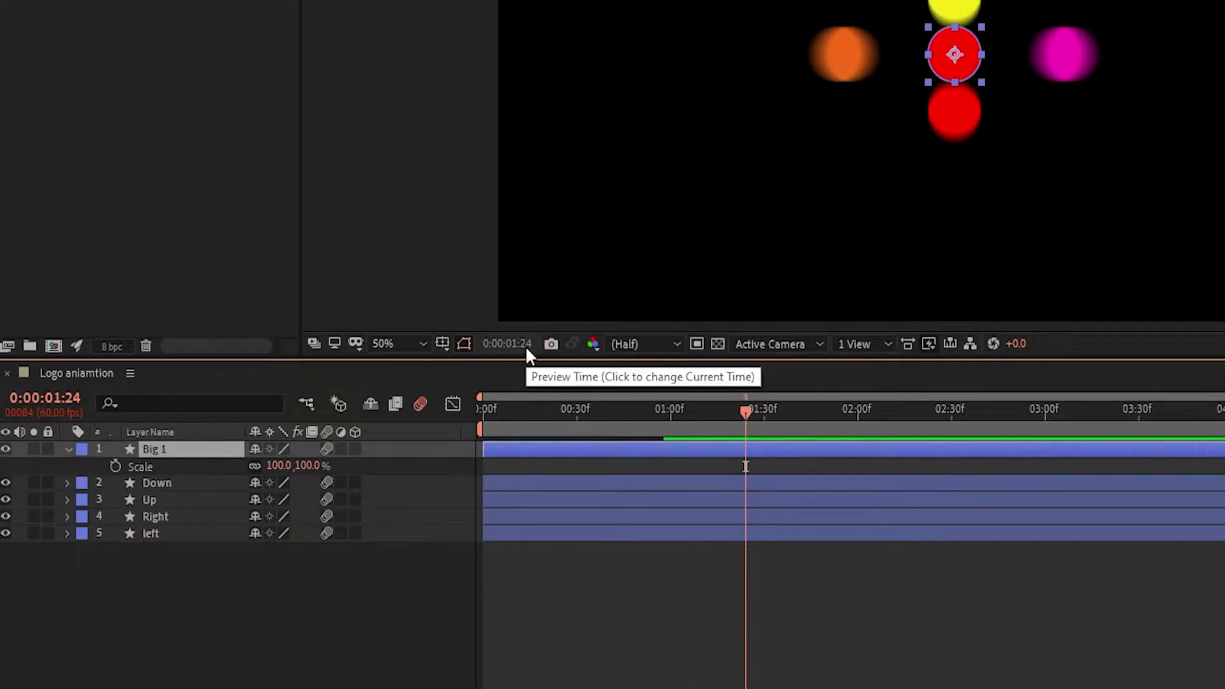
pyautogui.click(116, 466)
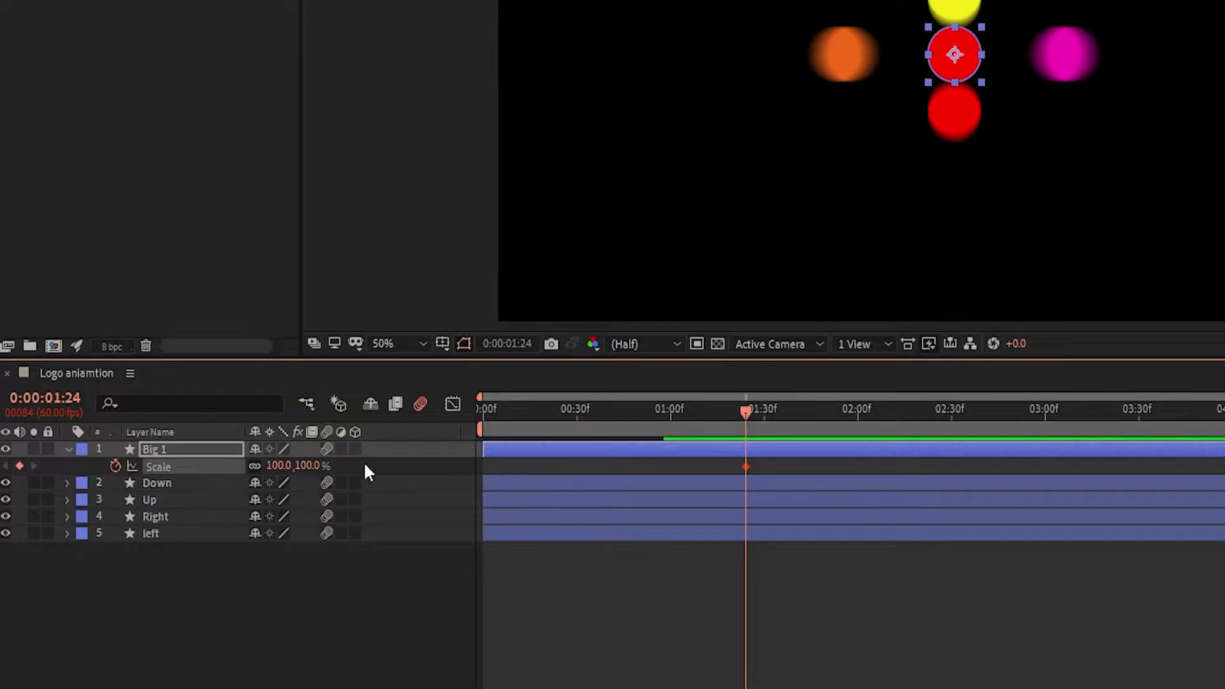
pyautogui.click(280, 465)
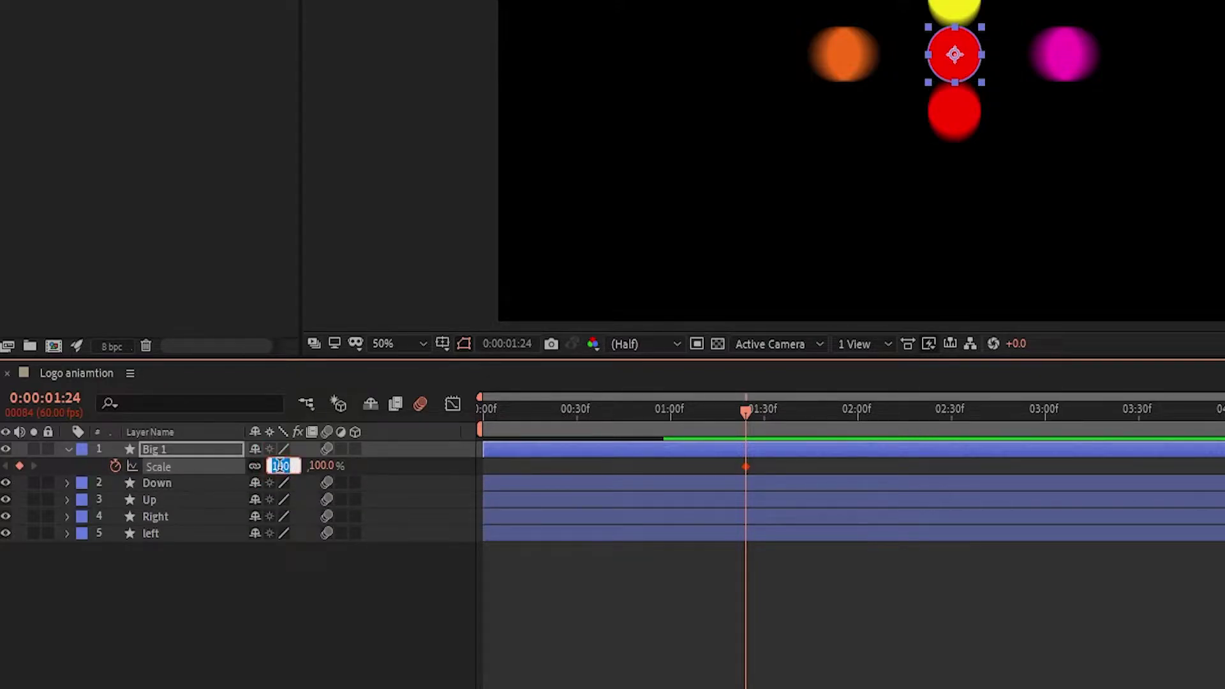
pyautogui.click(271, 563)
# At 0:00:03:50, enlarge Big 1's Scale to 2213% so that the circle fills the whole frame
pyautogui.moveTo(749, 410); pyautogui.dragTo(1203, 385)
pyautogui.click(346, 535)
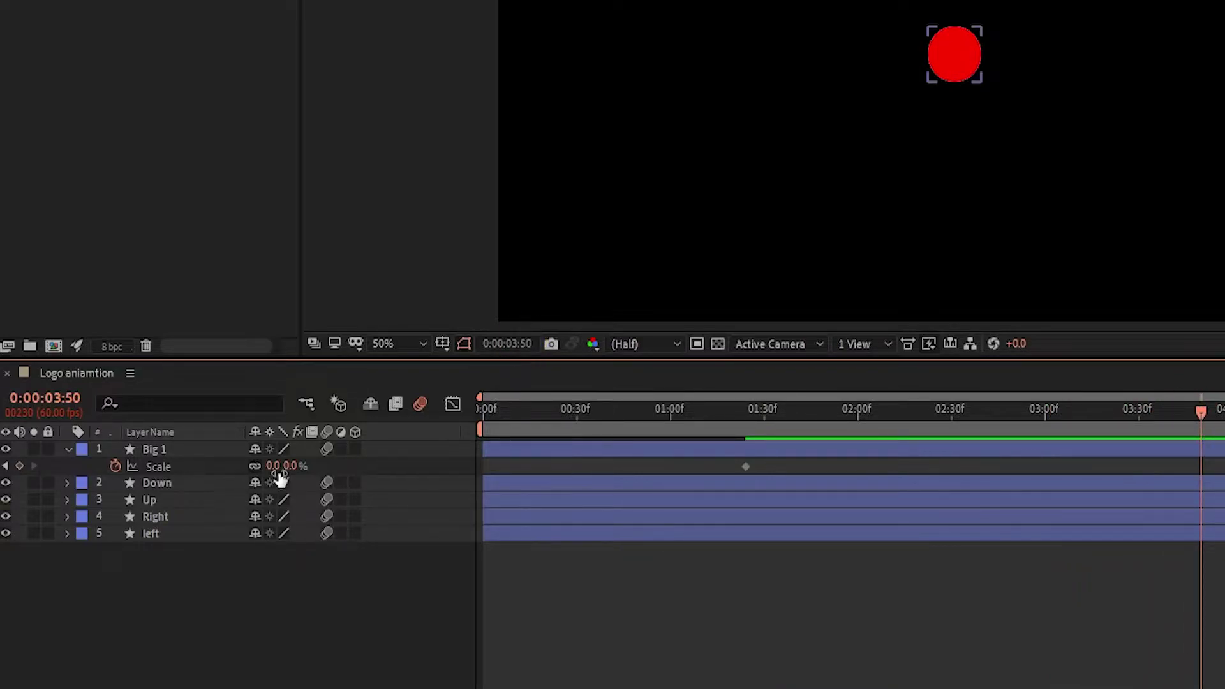
pyautogui.moveTo(276, 467); pyautogui.dragTo(808, 448)
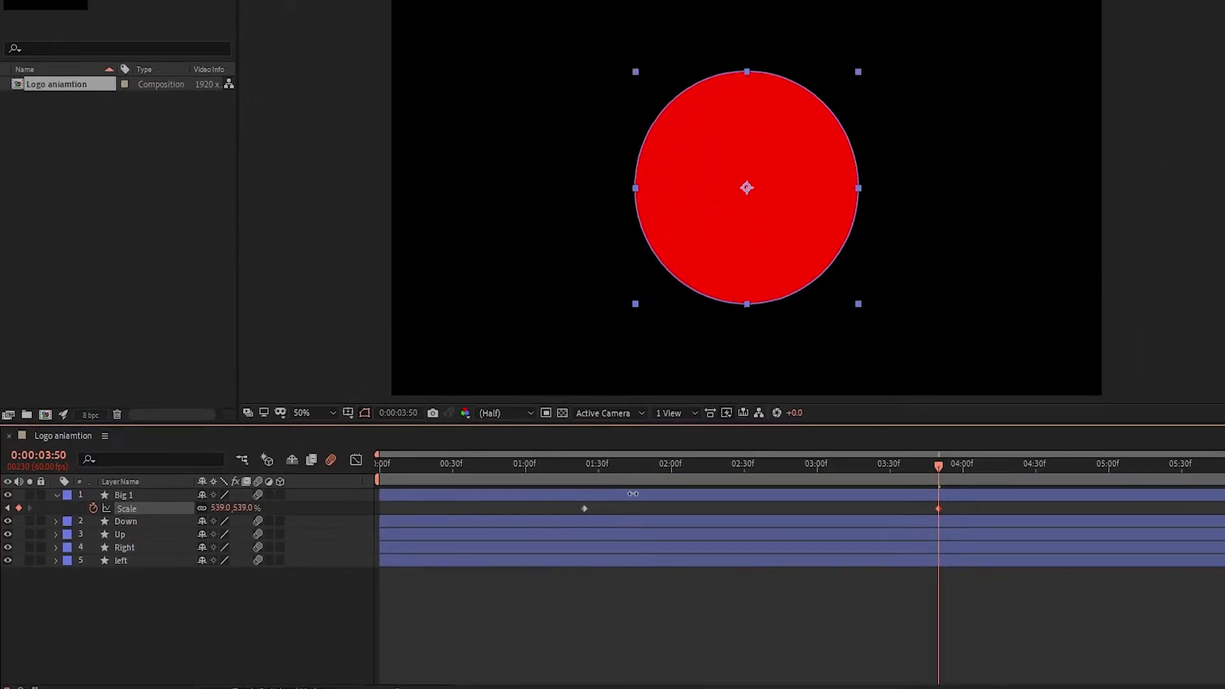
pyautogui.moveTo(633, 494); pyautogui.dragTo(1224, 498)
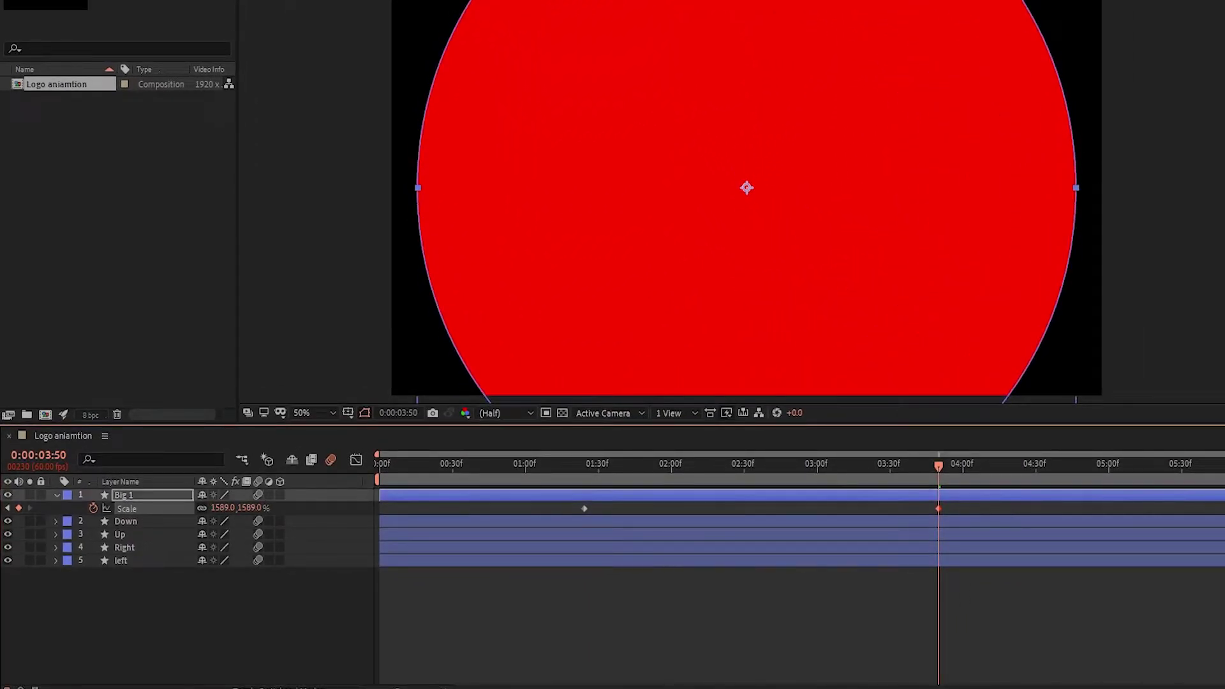
pyautogui.moveTo(217, 509); pyautogui.dragTo(631, 460)
# Change the Big 1 circle's fill to the same orange as the left circle
pyautogui.moveTo(785, 472); pyautogui.dragTo(560, 501)
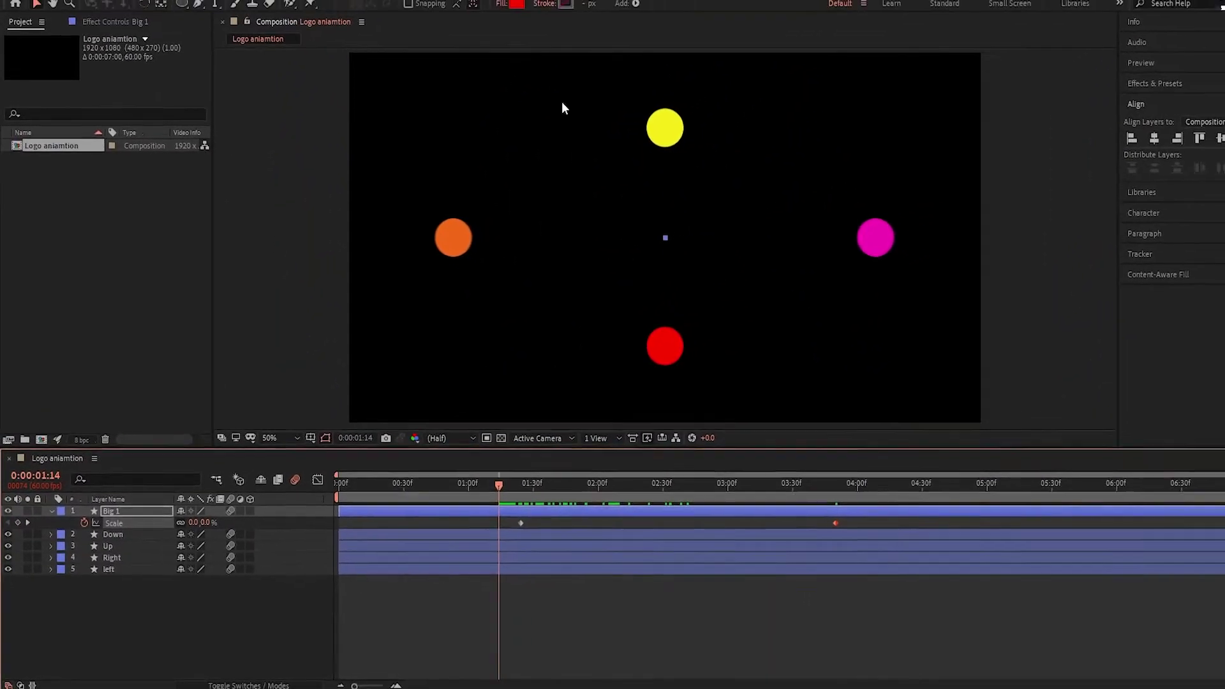
pyautogui.click(500, 23)
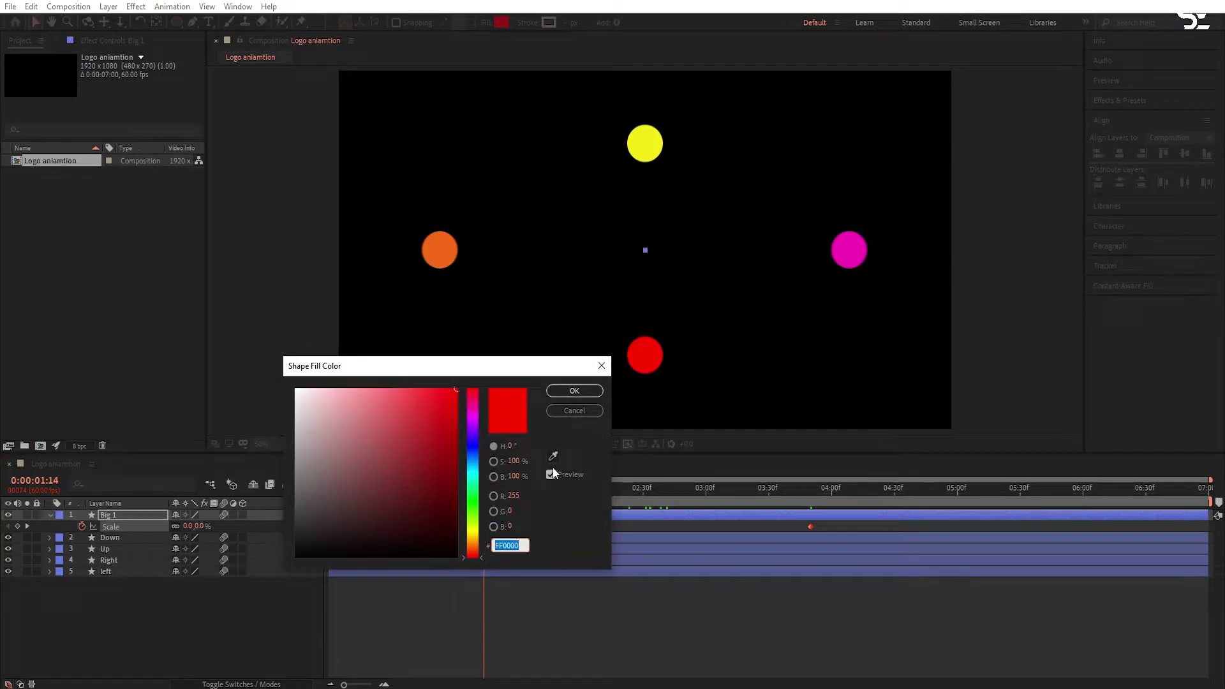
pyautogui.click(554, 456)
pyautogui.click(439, 250)
pyautogui.click(574, 390)
# Apply Easy Ease to both of Big 1's Scale keyframes
pyautogui.moveTo(484, 489); pyautogui.dragTo(828, 525)
pyautogui.rightClick(810, 528)
pyautogui.click(824, 518)
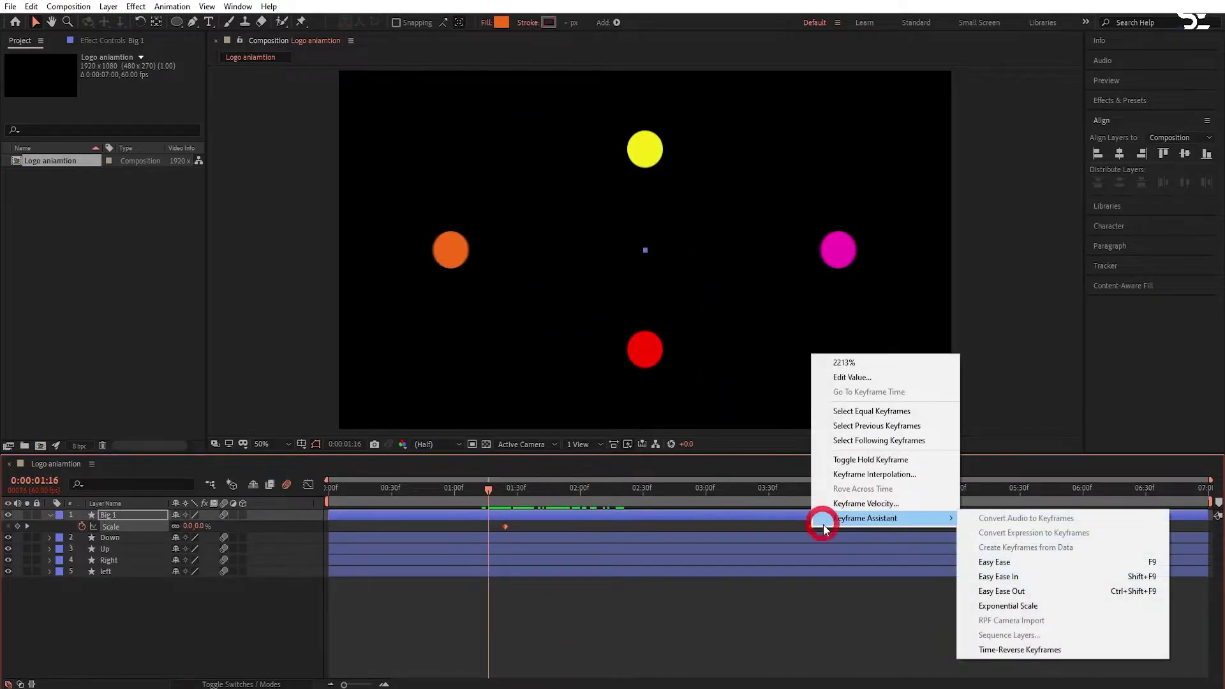
pyautogui.click(995, 562)
# In the speed graph, stretch the last Scale keyframe's ease handle toward the first keyframe so the circle grows fast and slows down
pyautogui.click(523, 488)
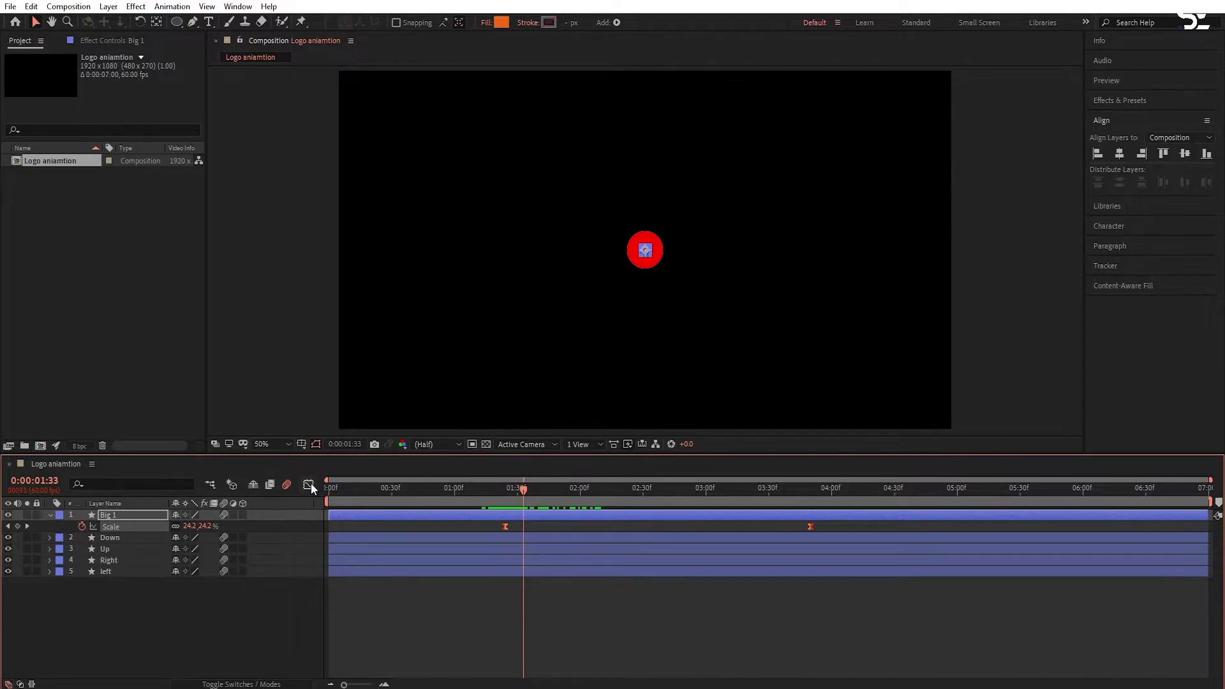
pyautogui.click(309, 485)
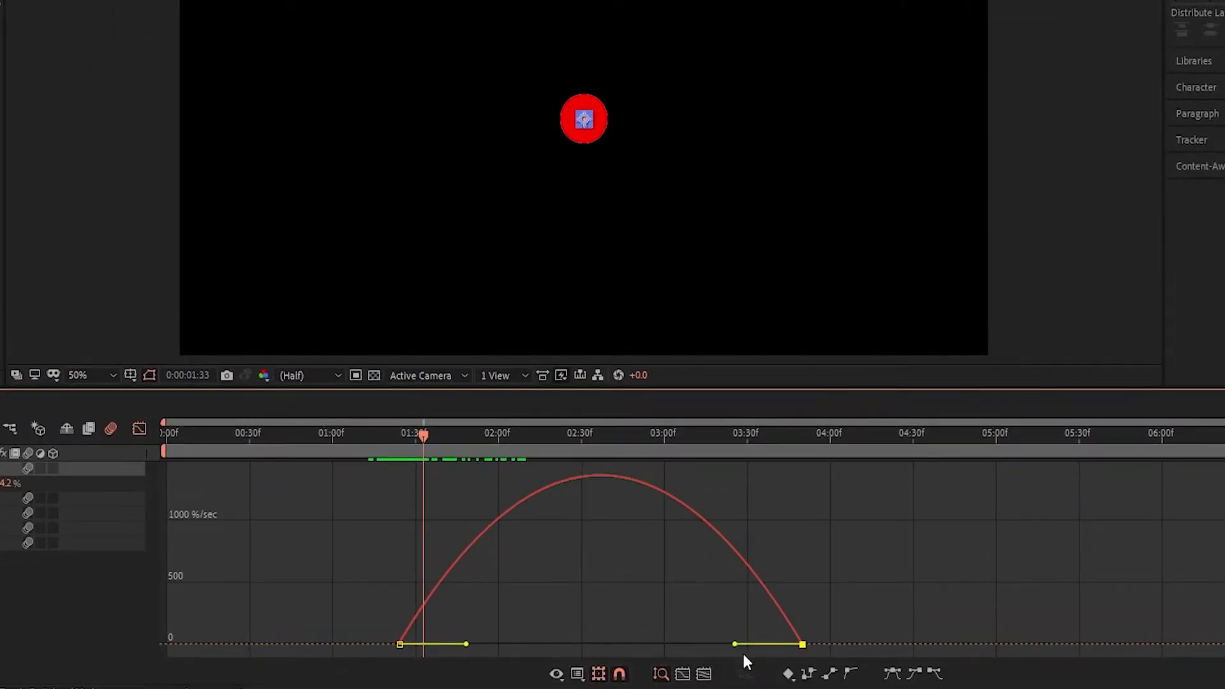
pyautogui.moveTo(736, 646); pyautogui.dragTo(442, 646)
pyautogui.click(140, 429)
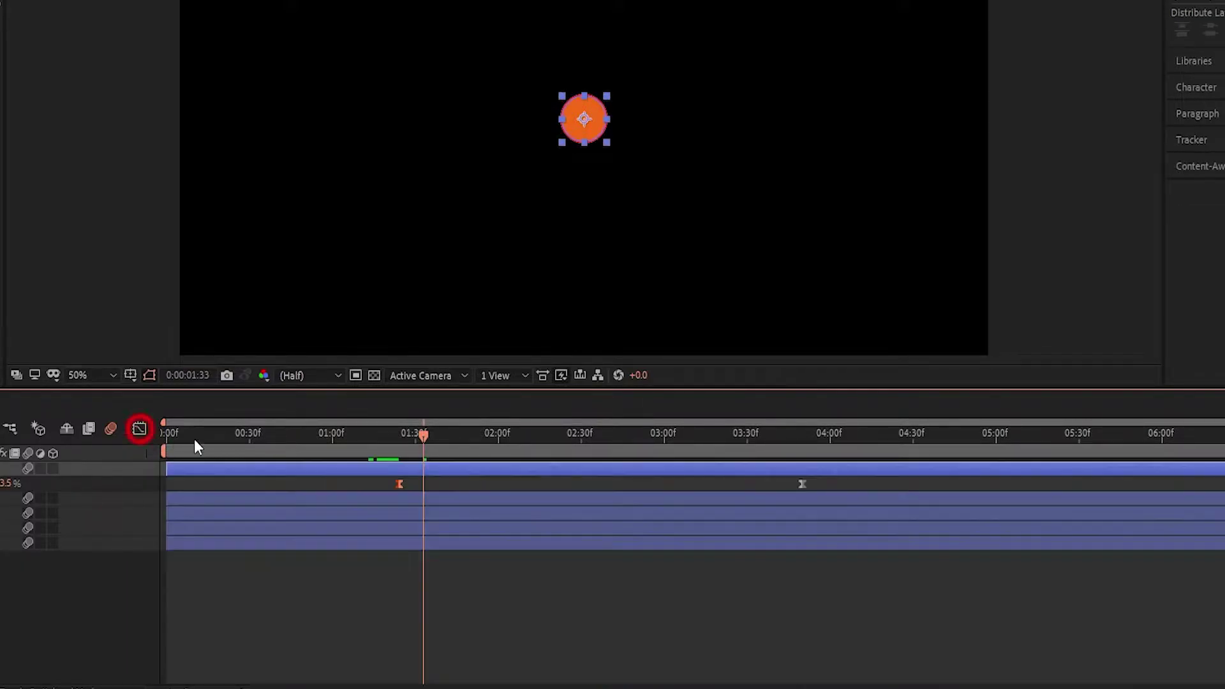
# Turn off motion blur for the Big 1 layer and preview the animation from 0:00:00:00
pyautogui.moveTo(326, 435); pyautogui.dragTo(164, 448)
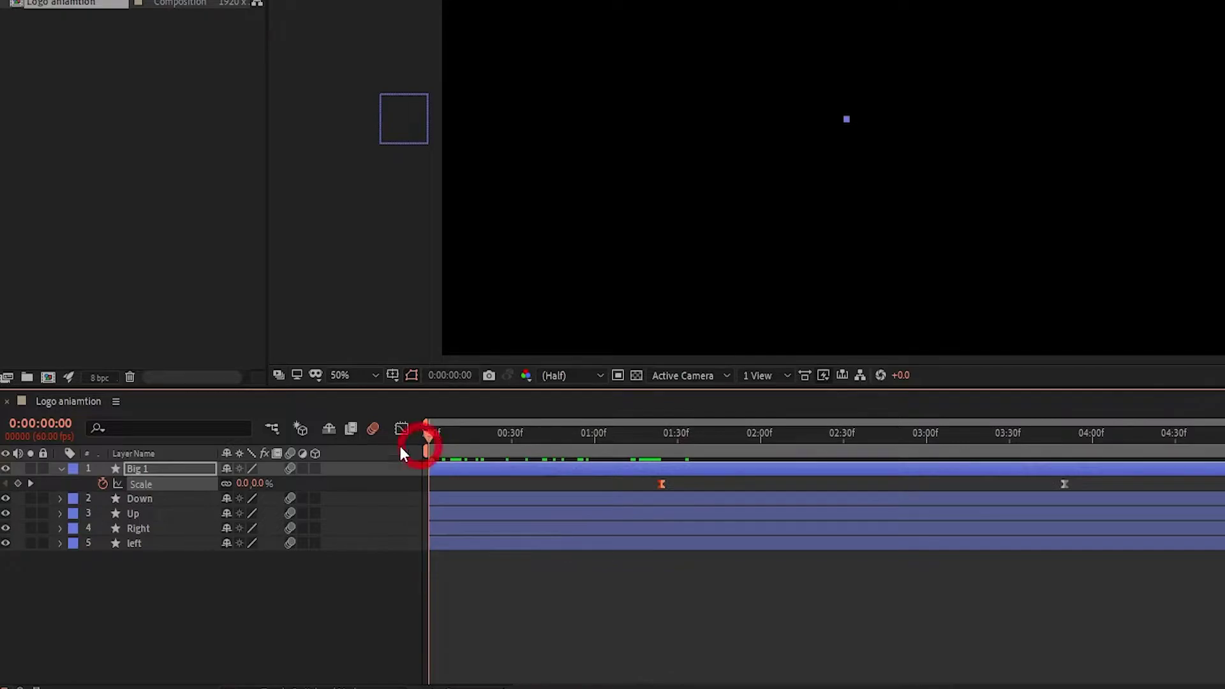
pyautogui.click(290, 468)
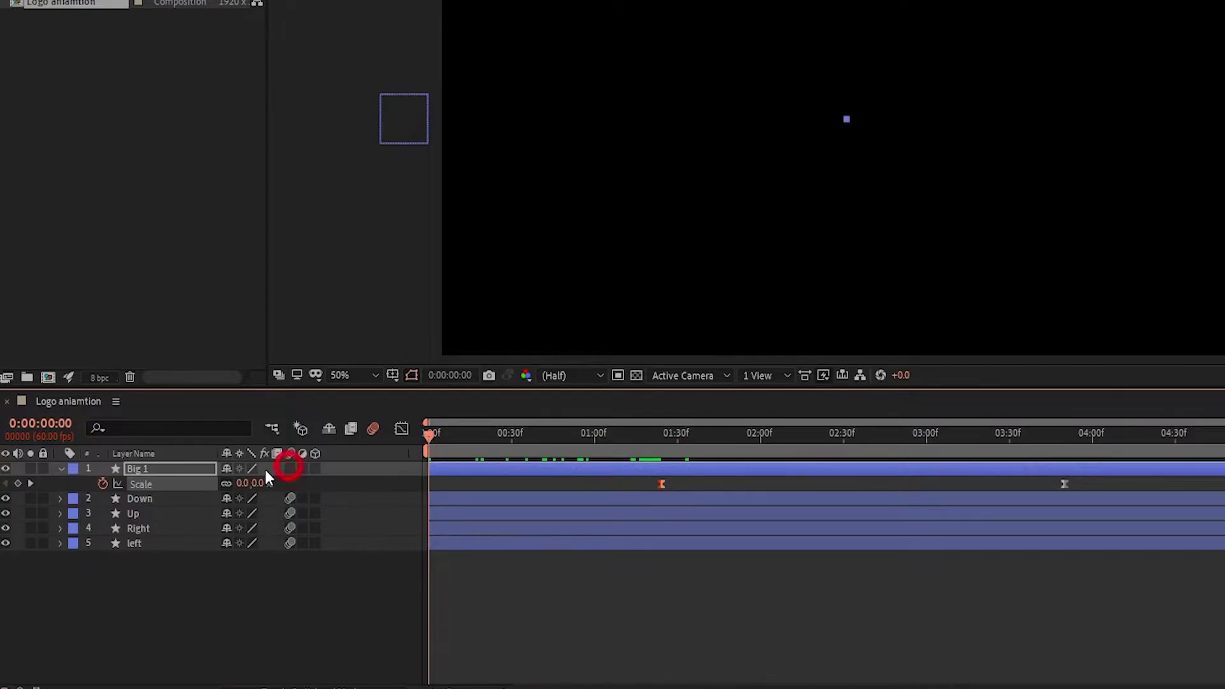
pyautogui.press('space')
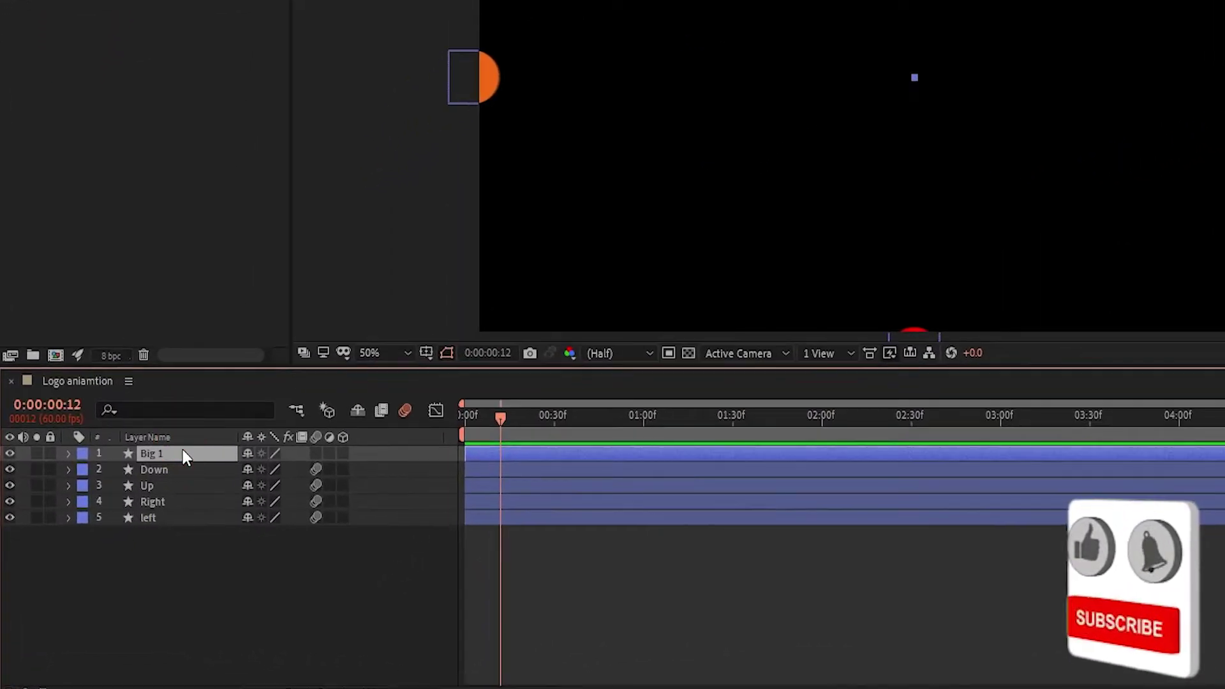
# Duplicate Big 1 as Big 2 and shift the copy so that it starts at frame 5
pyautogui.hotkey('ctrl', 'd')
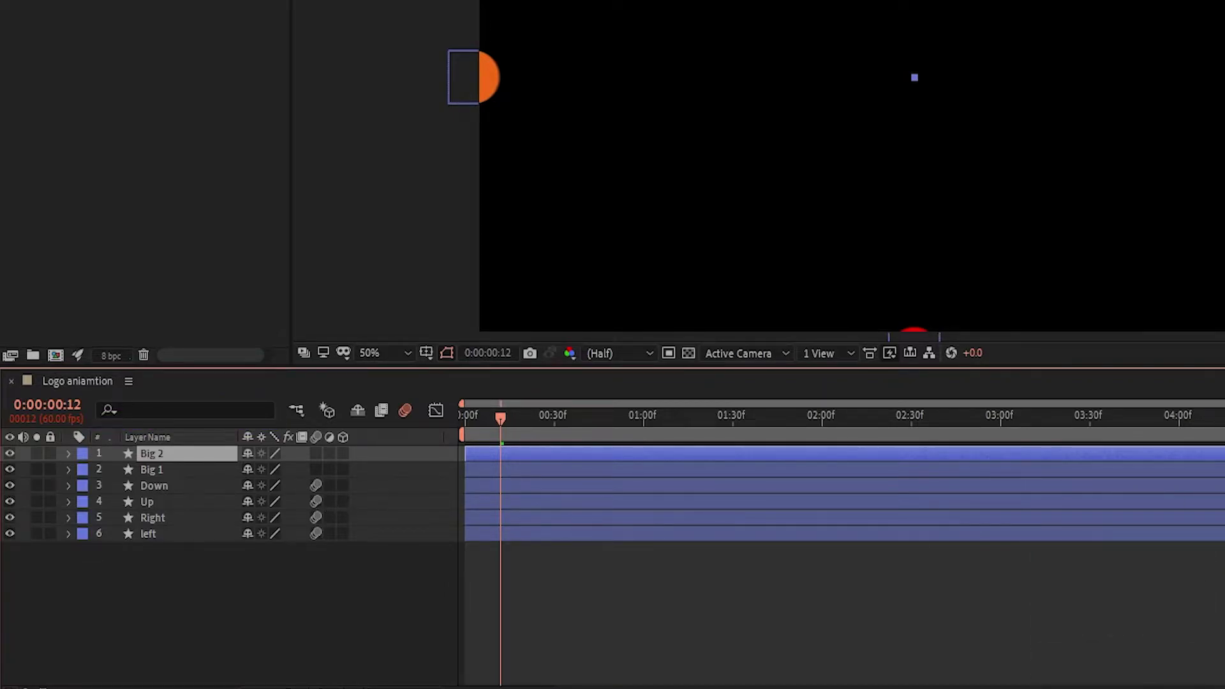
pyautogui.moveTo(1222, 404); pyautogui.dragTo(666, 441)
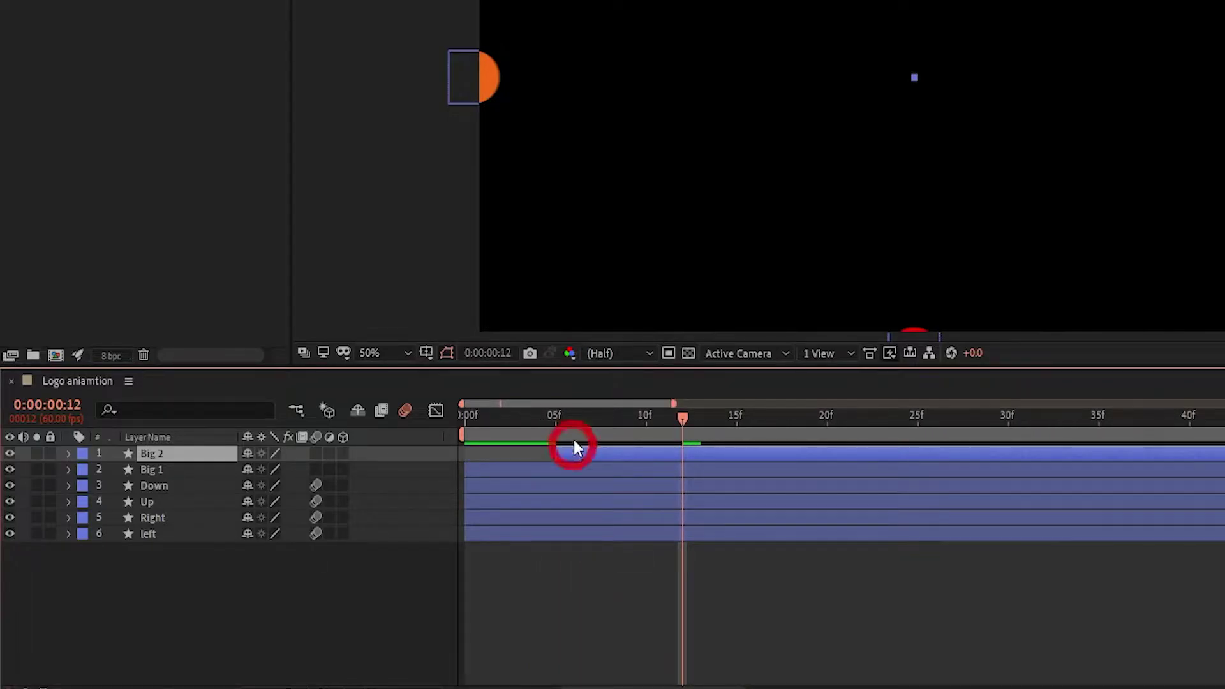
pyautogui.moveTo(554, 418); pyautogui.dragTo(682, 417)
pyautogui.moveTo(464, 558); pyautogui.dragTo(379, 559)
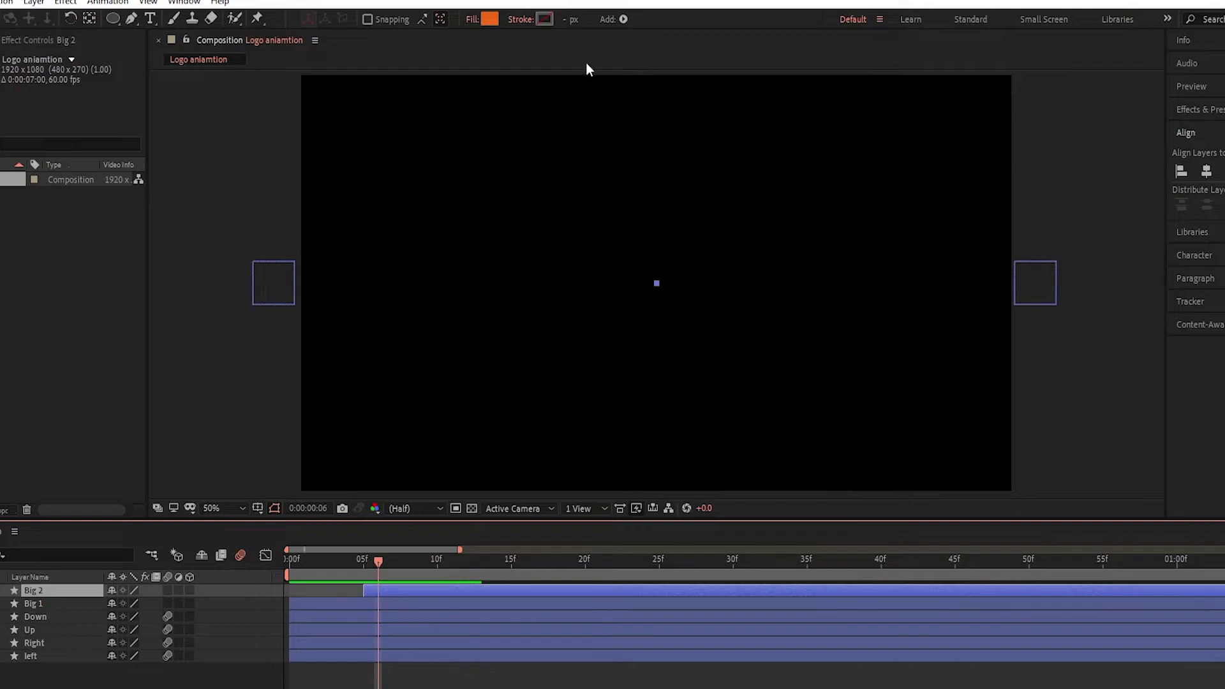
# Set the Big 2 circle's fill to white (FFFFFF)
pyautogui.click(492, 24)
pyautogui.moveTo(319, 497); pyautogui.dragTo(262, 406)
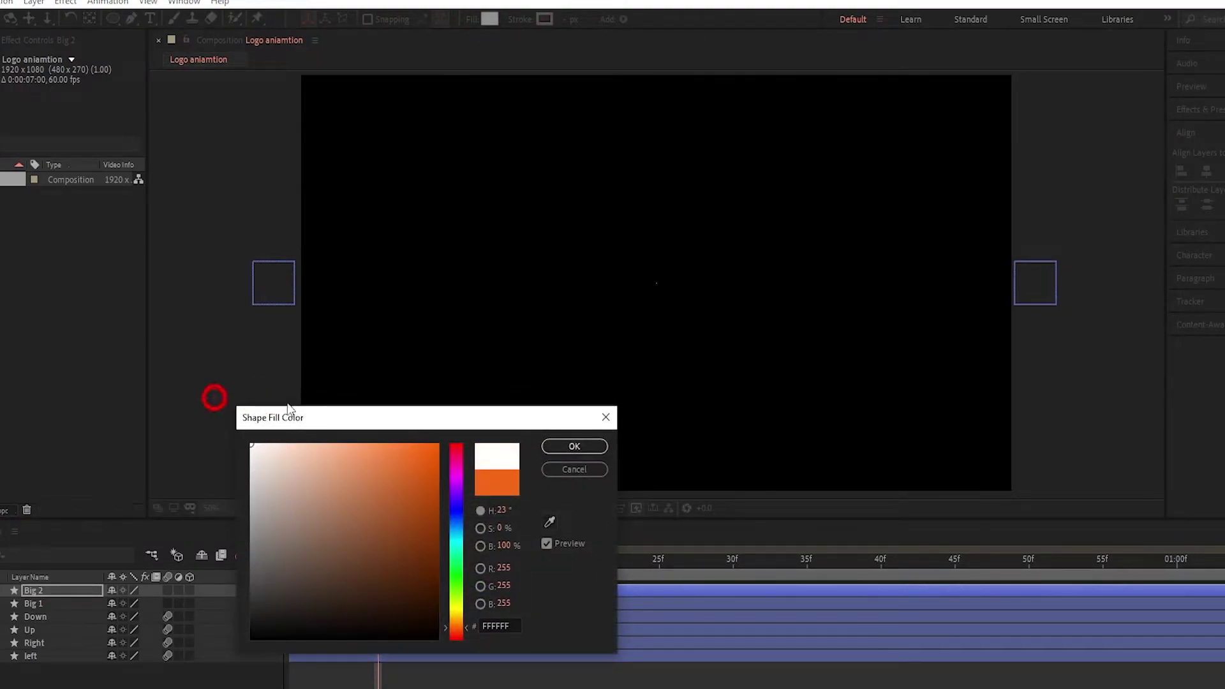
pyautogui.click(589, 447)
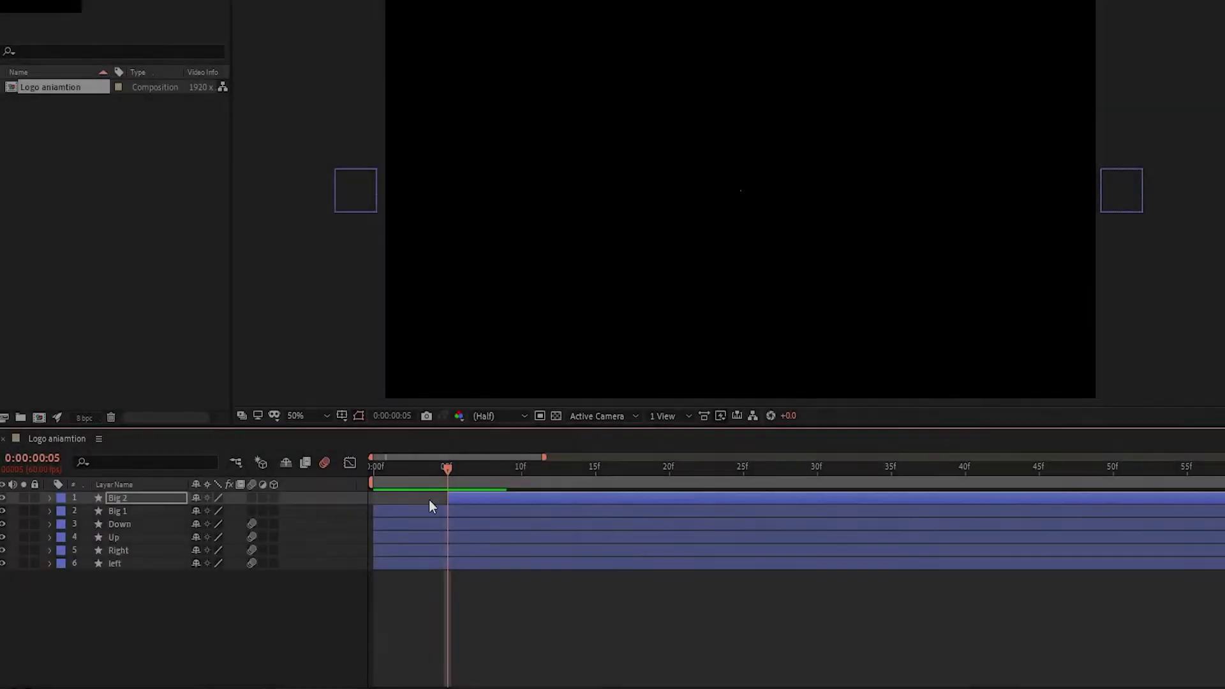
# Duplicate Big 2 as Big 3 and shift the copy so that it starts at frame 10
pyautogui.hotkey('ctrl', 'd')
pyautogui.click(155, 496)
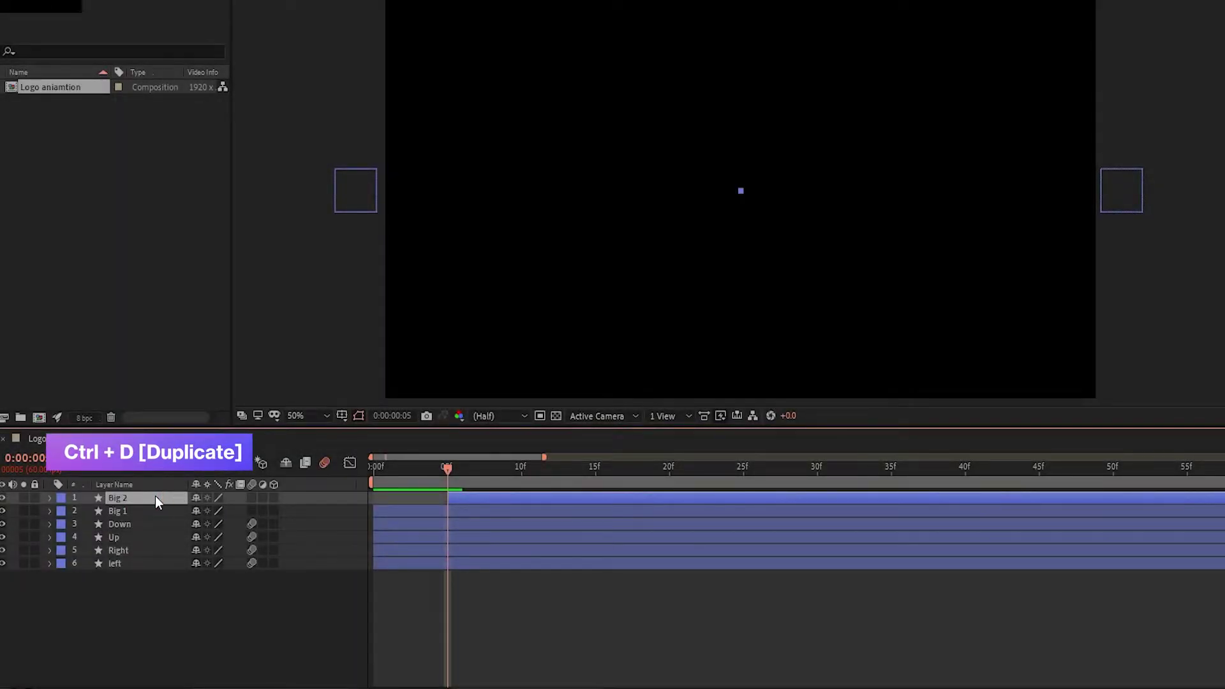
pyautogui.hotkey('ctrl', 'd')
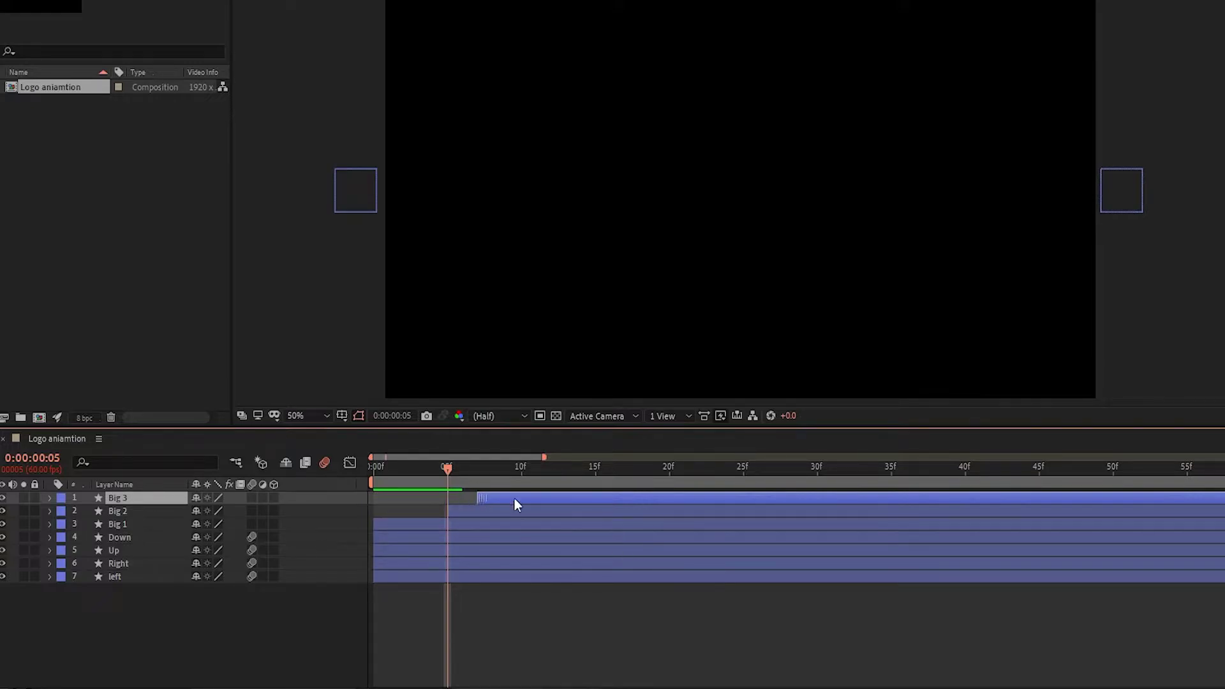
pyautogui.click(526, 471)
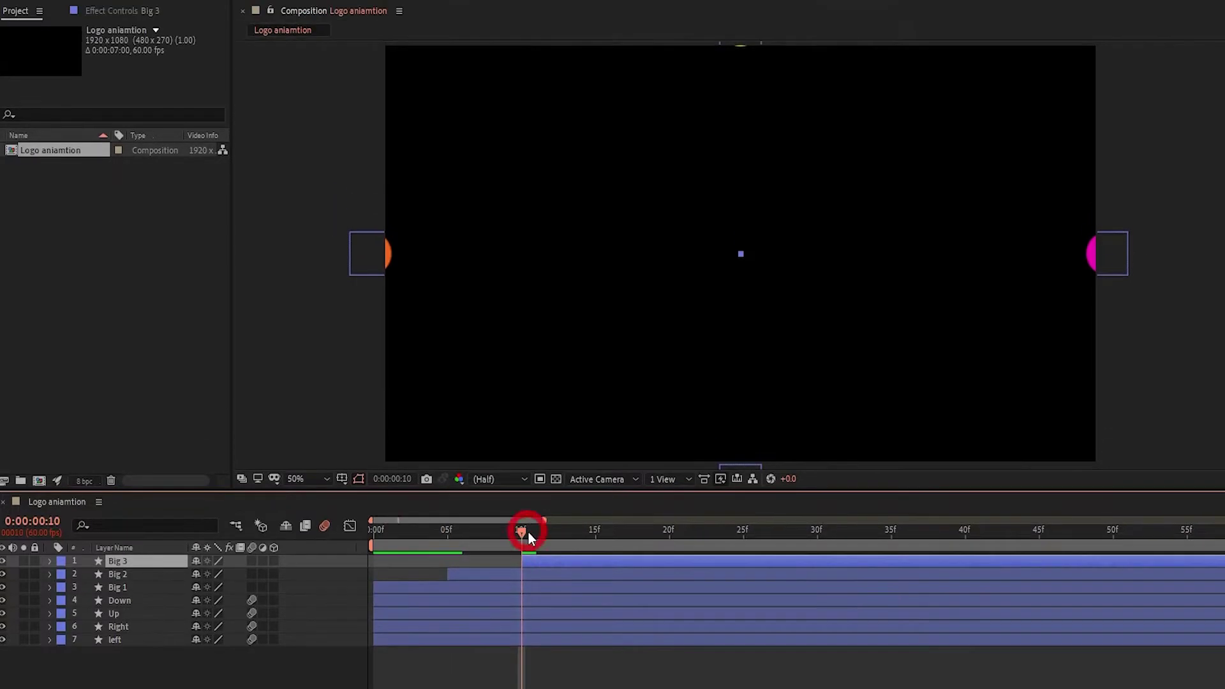
# Change the Big 3 circle's fill to a dark navy blue
pyautogui.moveTo(528, 469); pyautogui.dragTo(743, 469)
pyautogui.click(579, 11)
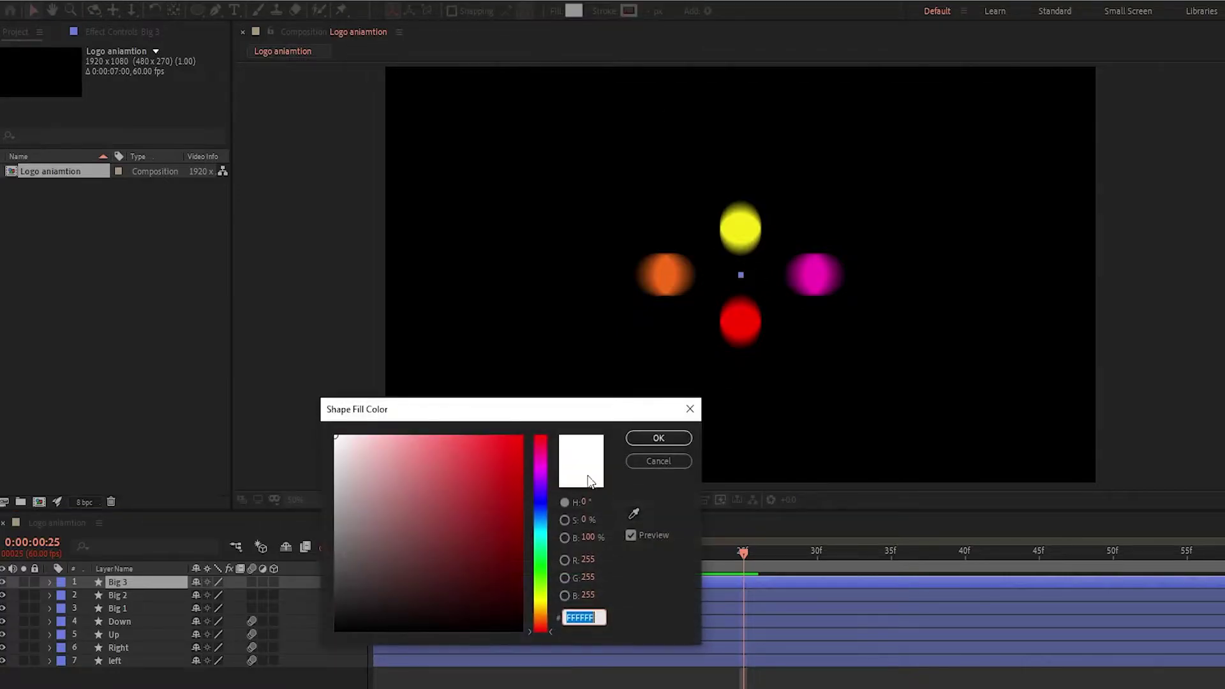
pyautogui.moveTo(541, 603); pyautogui.dragTo(541, 500)
pyautogui.click(404, 591)
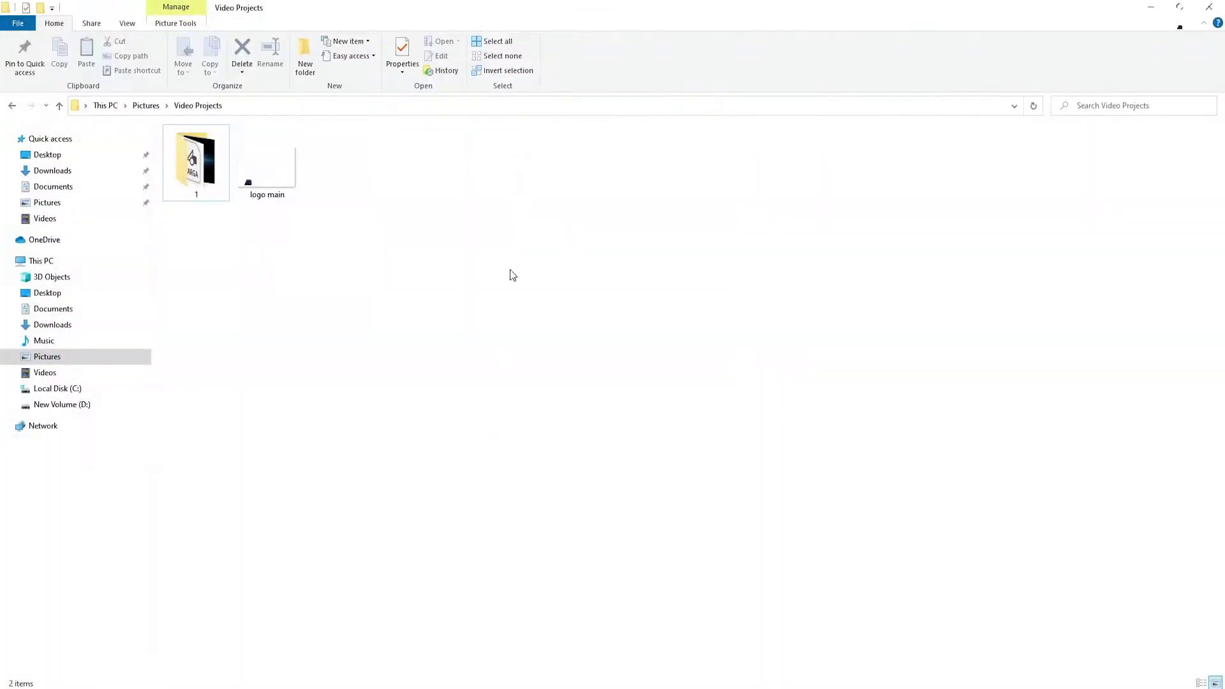
# Import logo main.png, place it as the layer above Big 3 and set its Scale to 33%
pyautogui.click(267, 163)
pyautogui.moveTo(266, 162); pyautogui.dragTo(90, 345)
pyautogui.moveTo(125, 556); pyautogui.dragTo(141, 577)
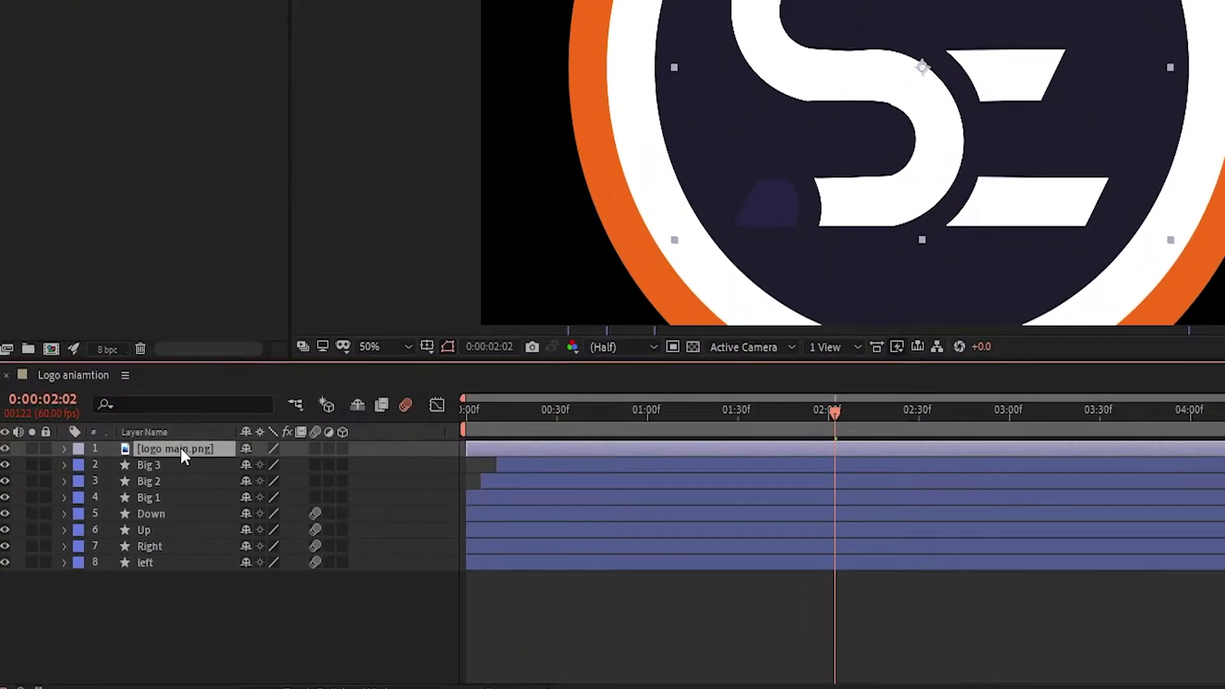
pyautogui.press('s')
pyautogui.moveTo(275, 465); pyautogui.dragTo(178, 464)
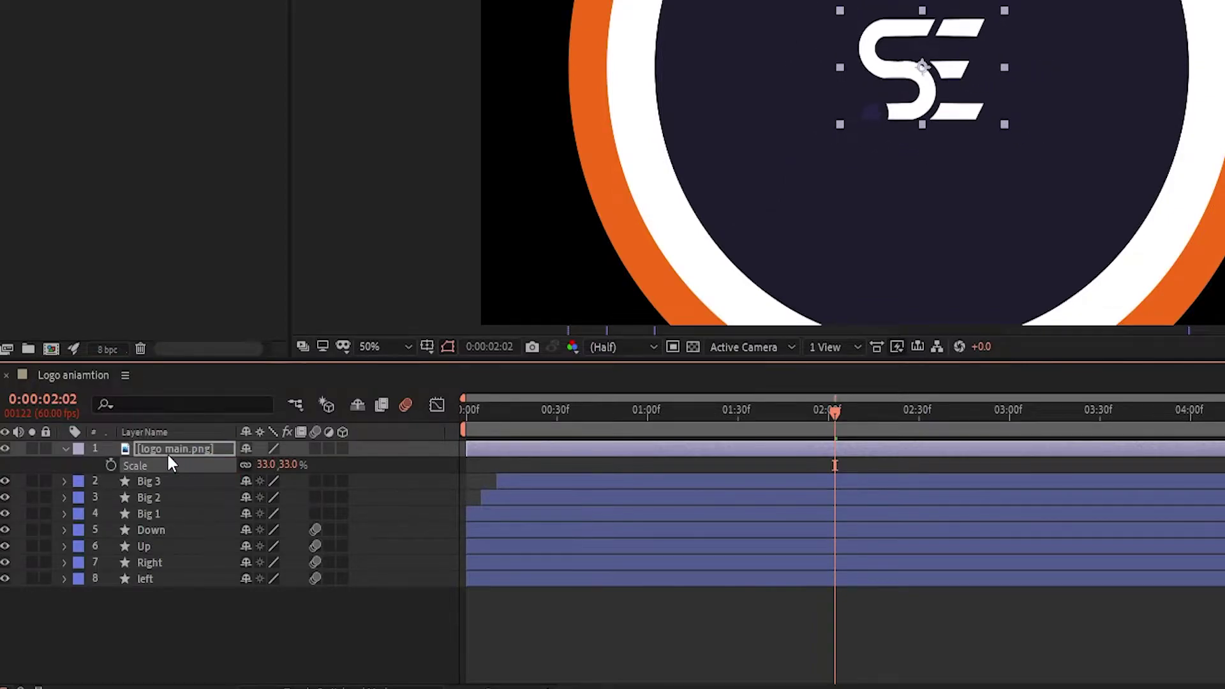
# Pre-compose the logo main.png layer as "Logo Comp", moving all attributes into the new composition
pyautogui.rightClick(164, 450)
pyautogui.click(254, 346)
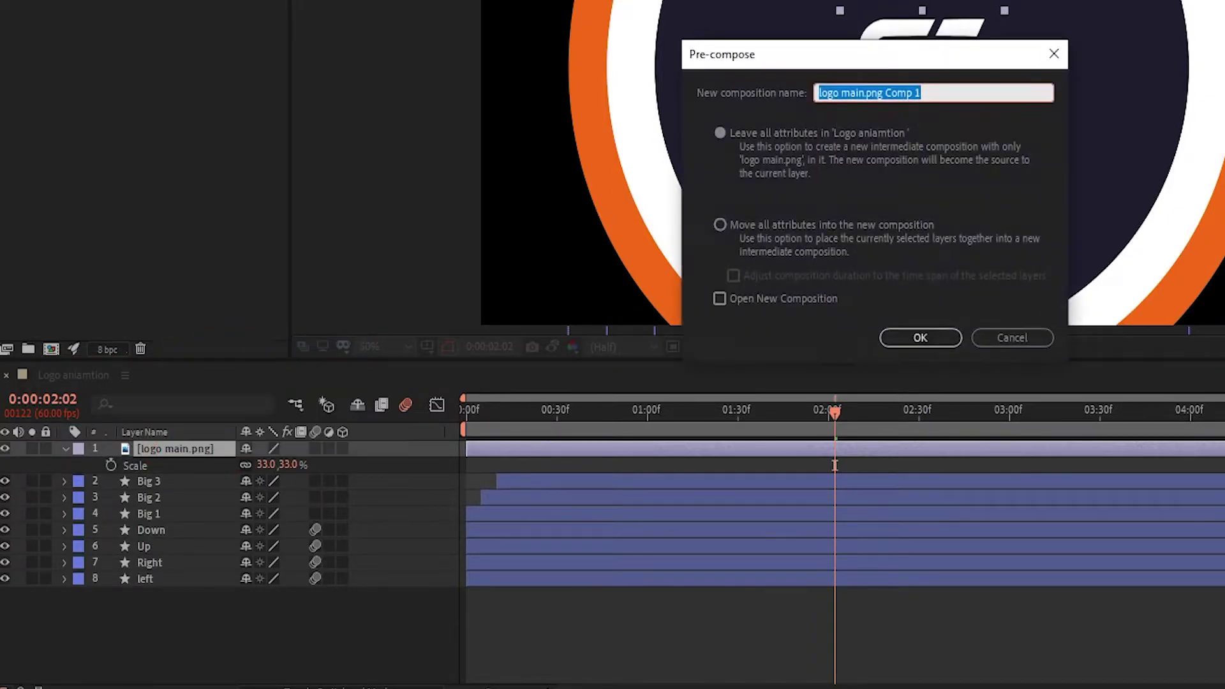
pyautogui.write('Logo ')
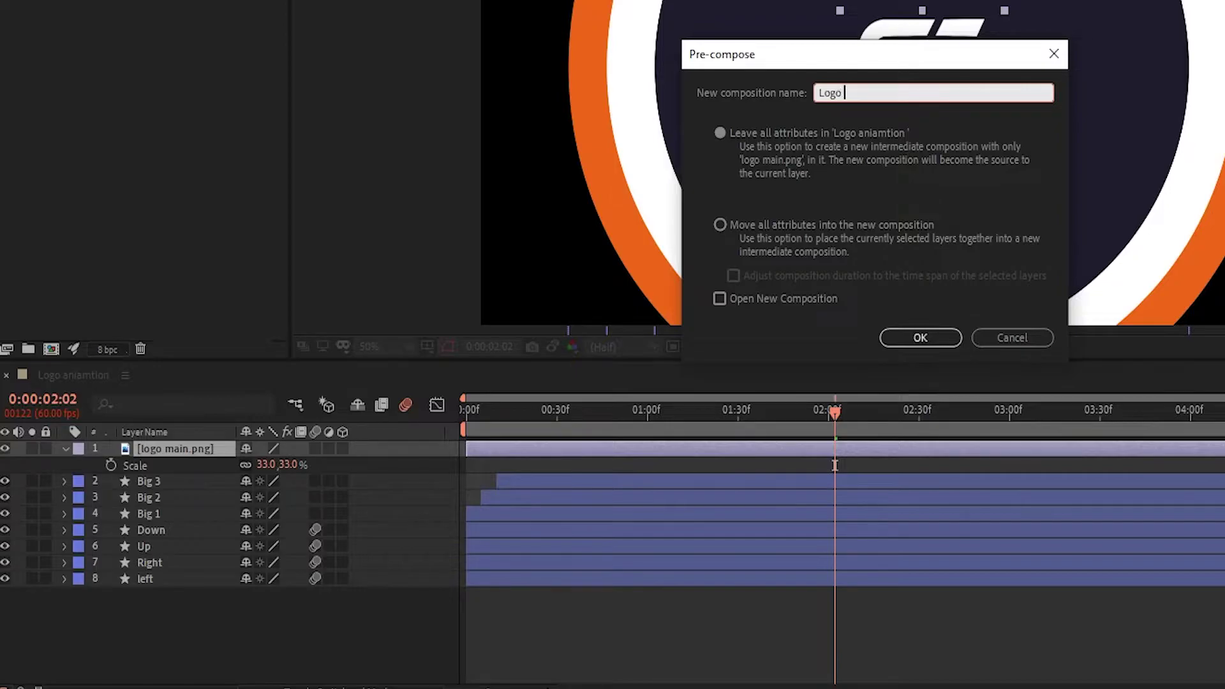
pyautogui.write('Comp')
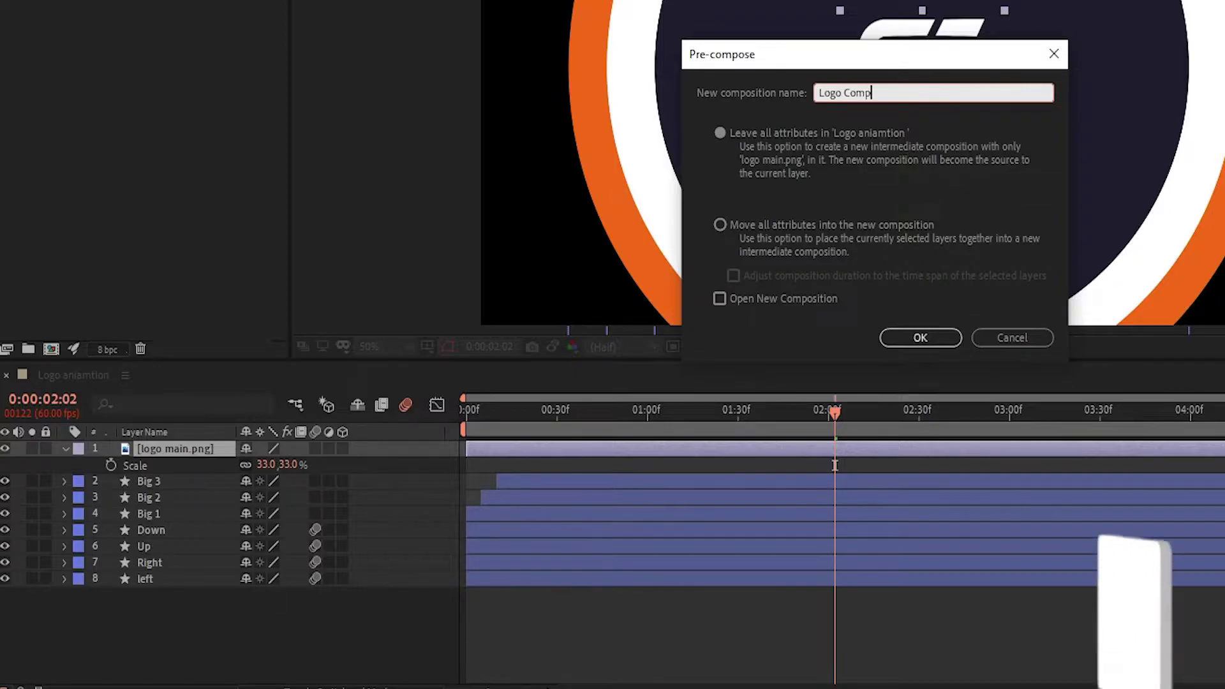
pyautogui.click(726, 225)
pyautogui.click(935, 336)
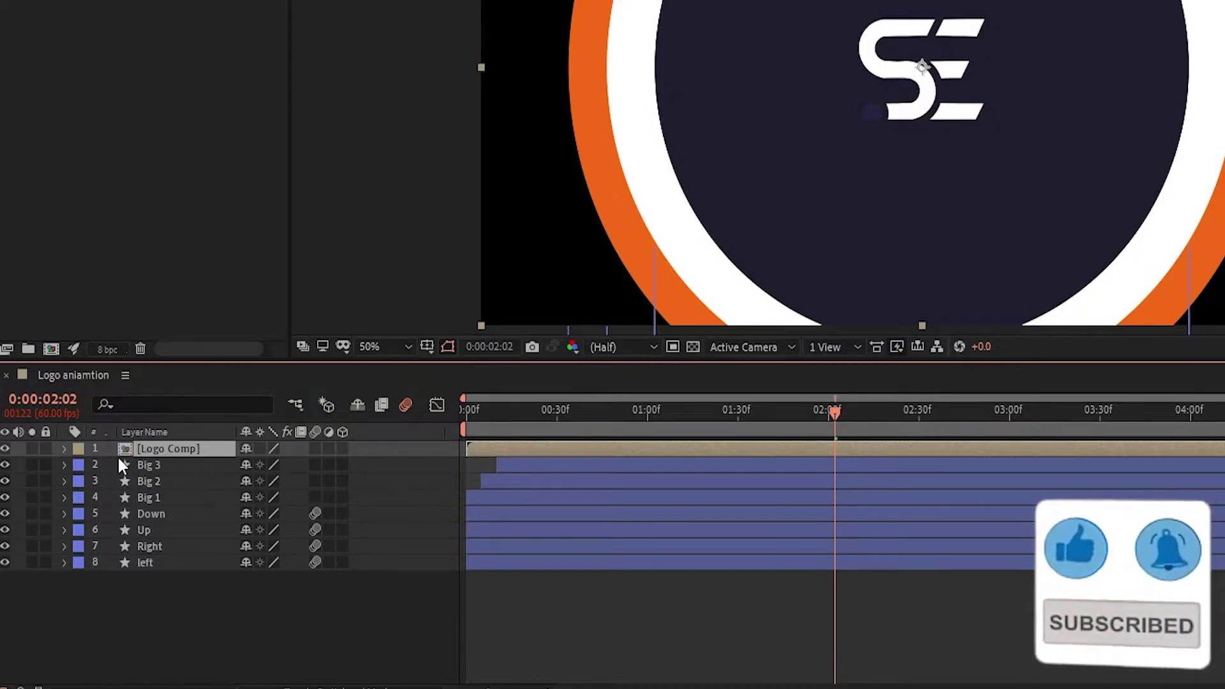
# Change the label color of the Big 1, Big 2 and Big 3 layers to teal
pyautogui.click(164, 465)
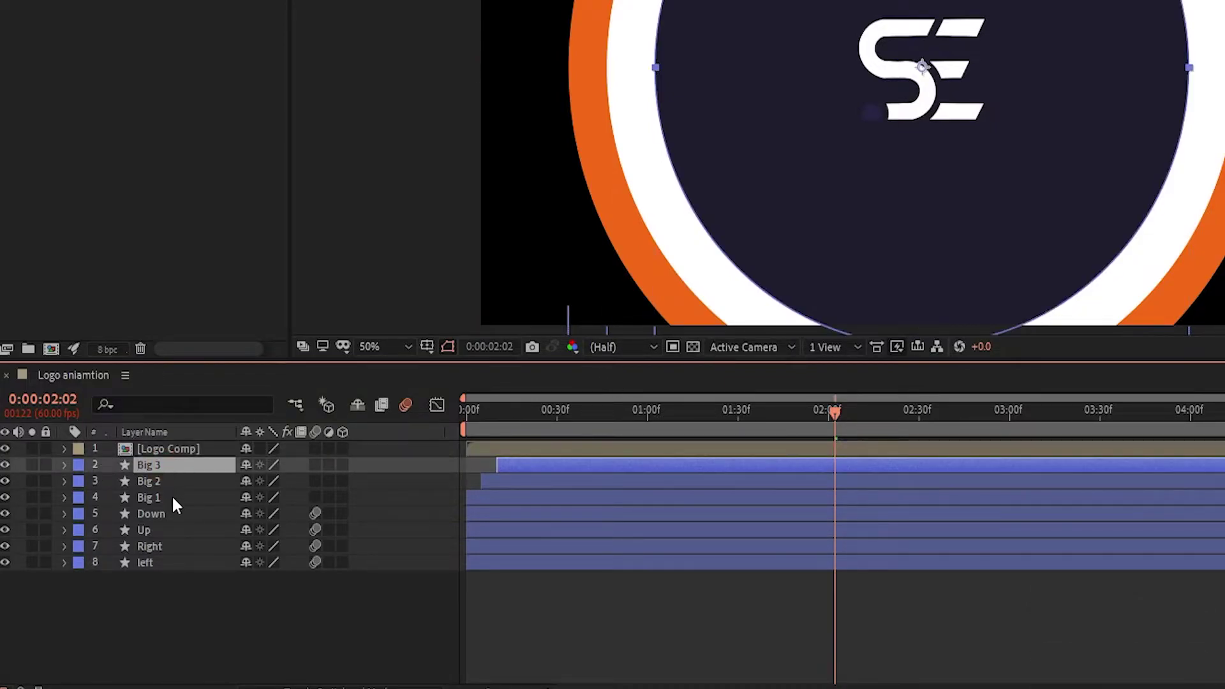
pyautogui.keyDown('shift'); pyautogui.click(166, 497); pyautogui.keyUp('shift')
pyautogui.click(78, 498)
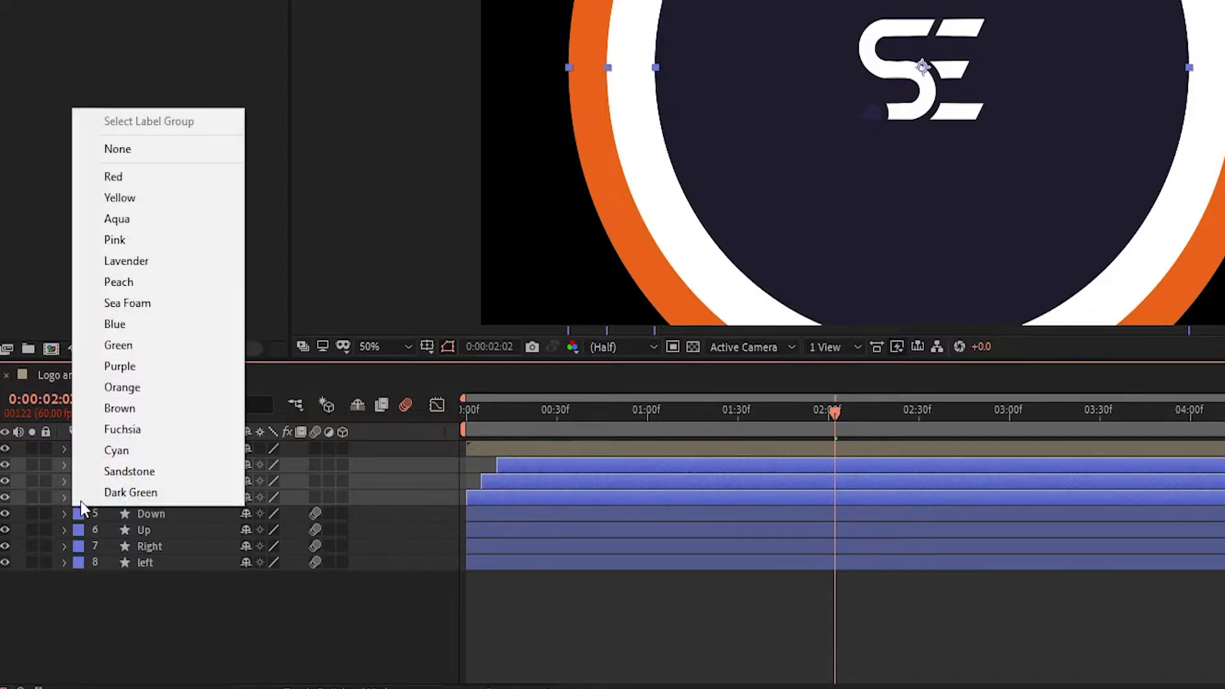
pyautogui.click(108, 476)
pyautogui.click(83, 498)
pyautogui.click(90, 495)
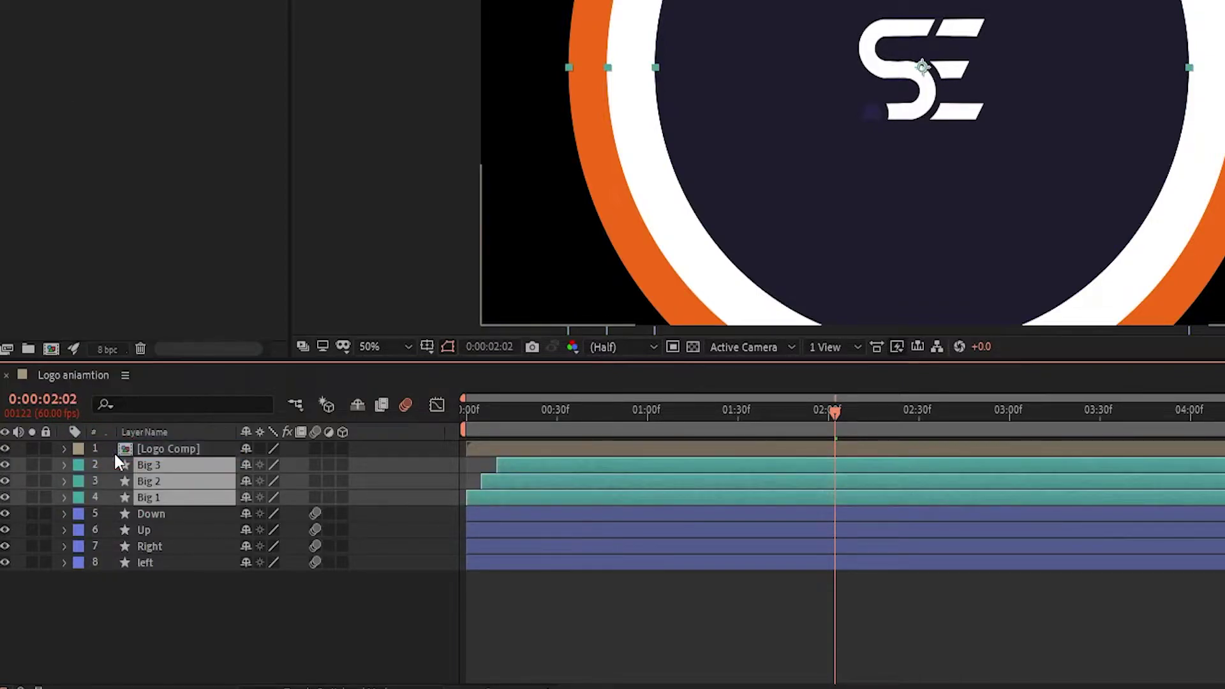
# Keyframe Logo Comp's Scale from 0% at 0:00:01:50 to 76% at 0:00:02:10
pyautogui.click(185, 449)
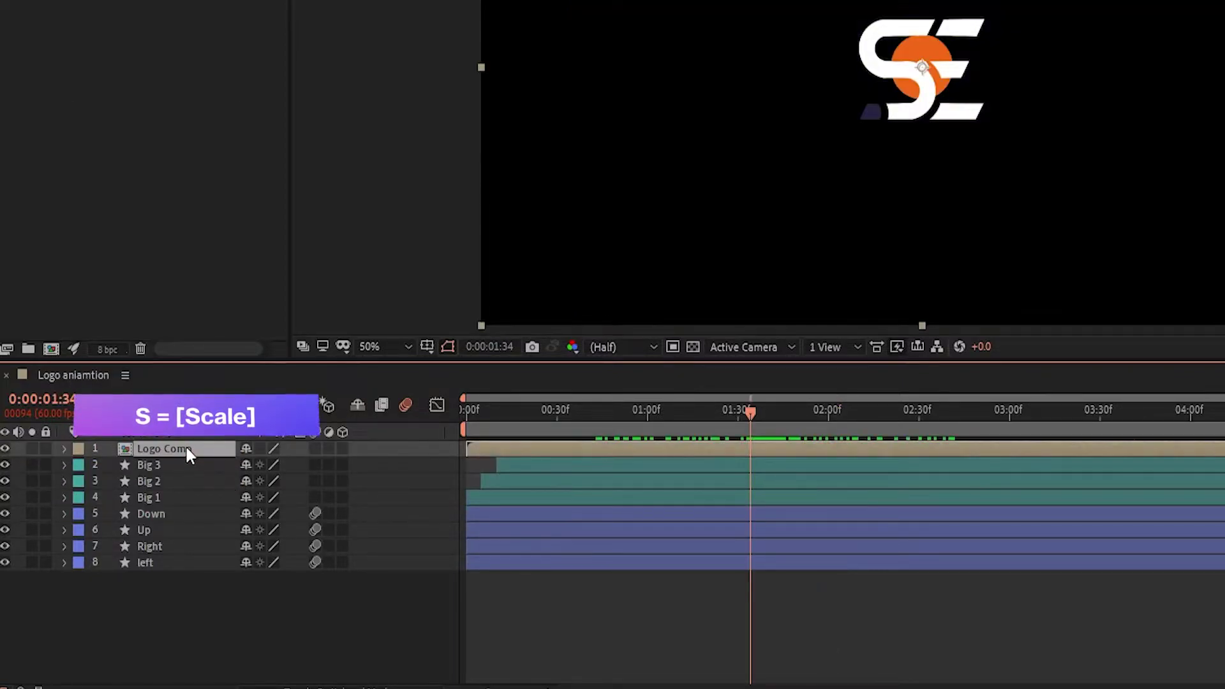
pyautogui.press('s')
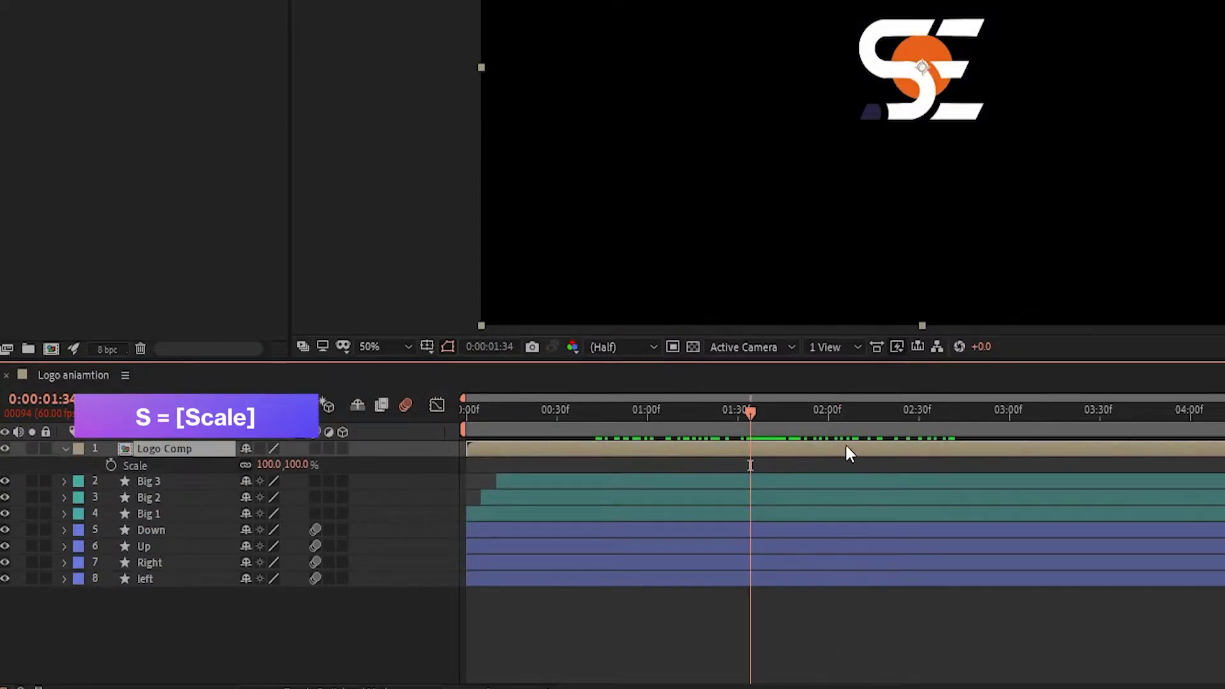
pyautogui.moveTo(750, 412); pyautogui.dragTo(798, 408)
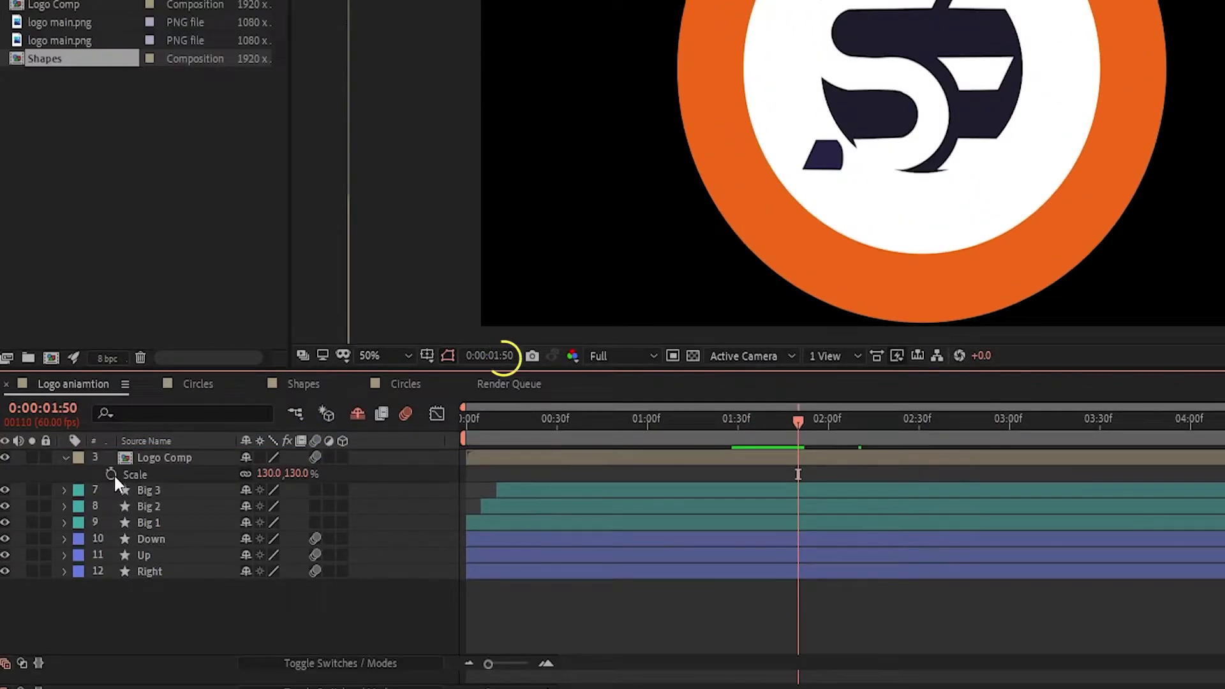
pyautogui.click(110, 474)
pyautogui.click(271, 474)
pyautogui.write('0')
pyautogui.click(277, 599)
pyautogui.moveTo(798, 421); pyautogui.dragTo(861, 418)
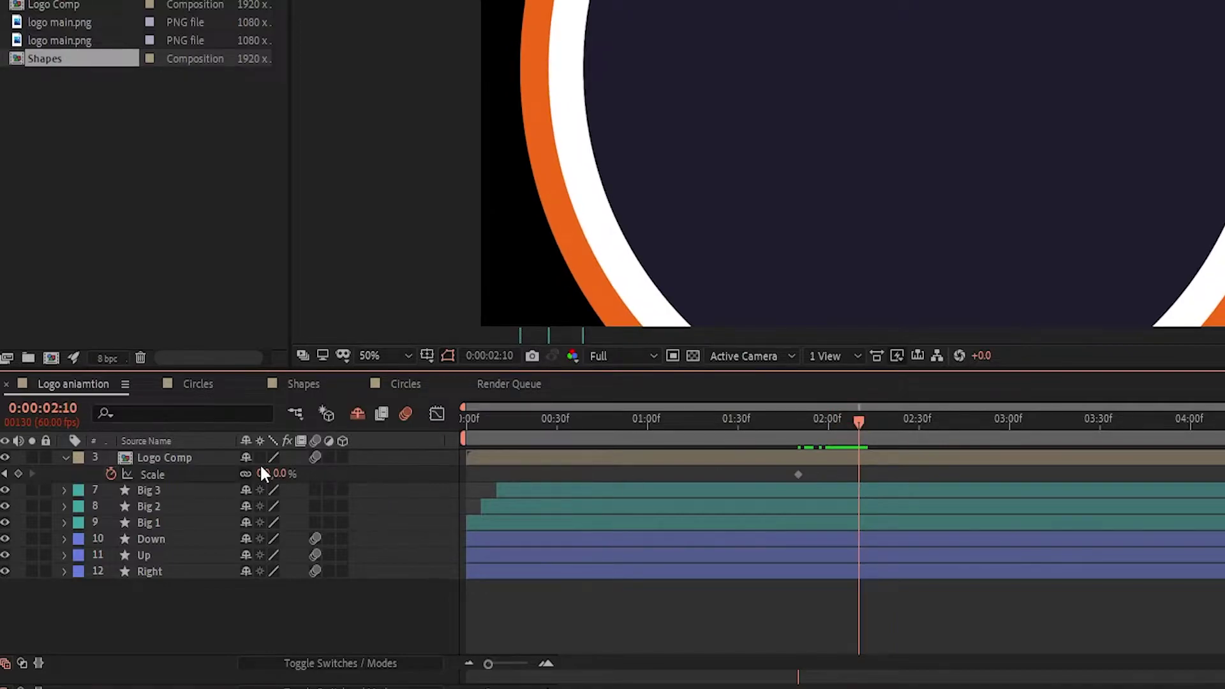
pyautogui.write('76')
# Apply Easy Ease to both of Logo Comp's Scale keyframes
pyautogui.moveTo(909, 503); pyautogui.dragTo(793, 476)
pyautogui.rightClick(795, 474)
pyautogui.moveTo(838, 470)
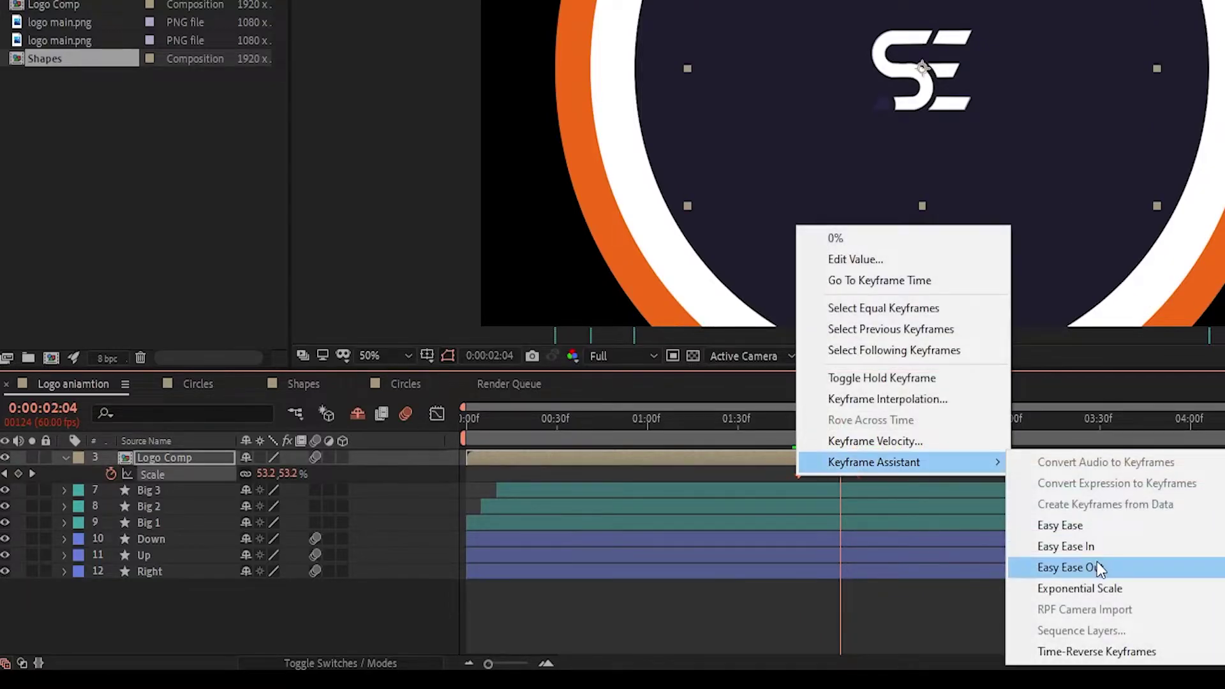
pyautogui.click(1087, 525)
# Add holding keyframes for Logo Comp's Scale and Position at 0:00:03:20
pyautogui.moveTo(868, 422); pyautogui.dragTo(885, 422)
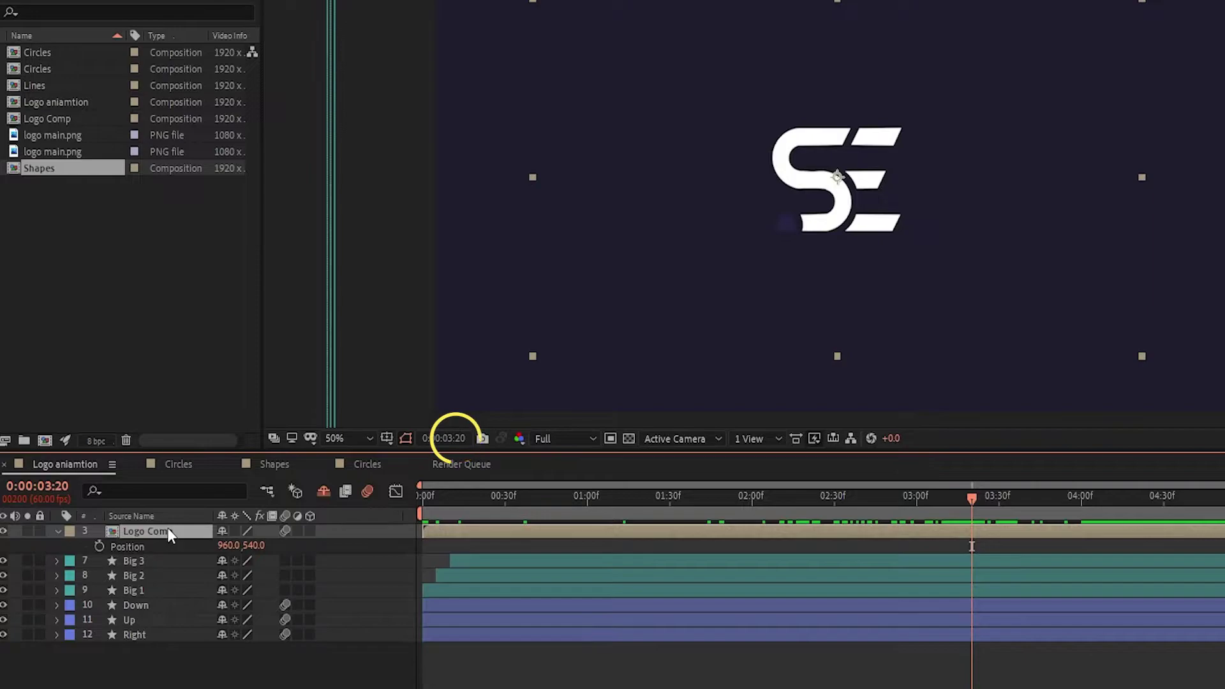
pyautogui.hotkey('shift', 's')
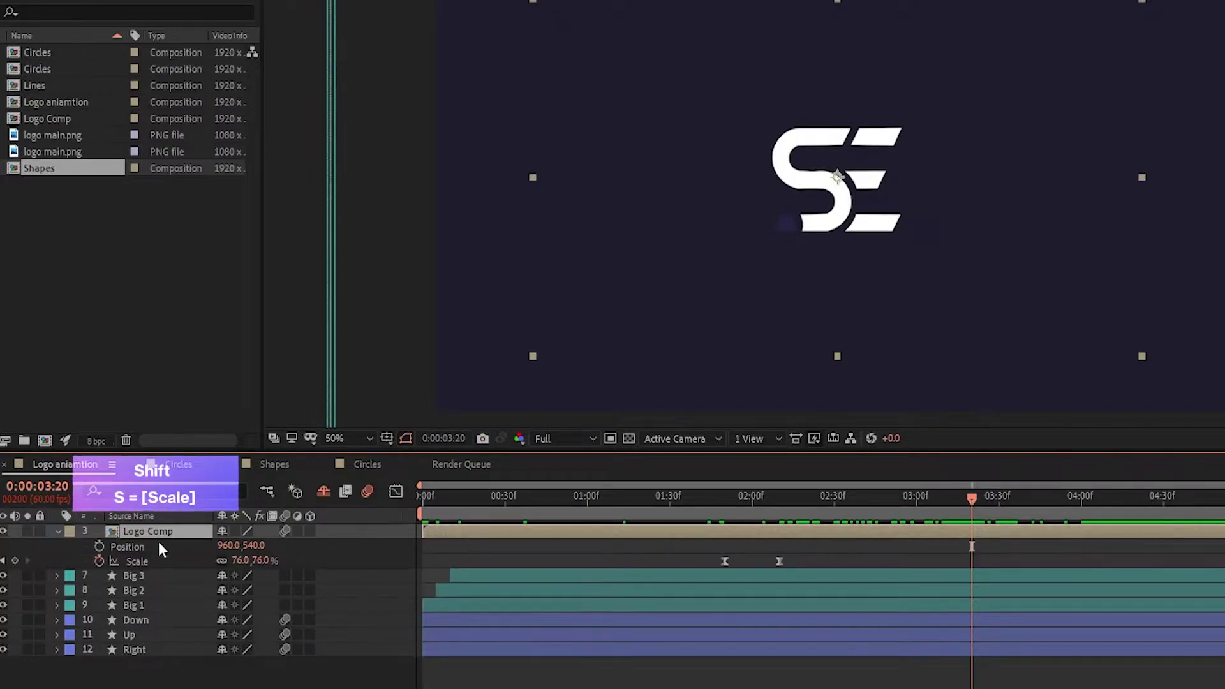
pyautogui.click(14, 563)
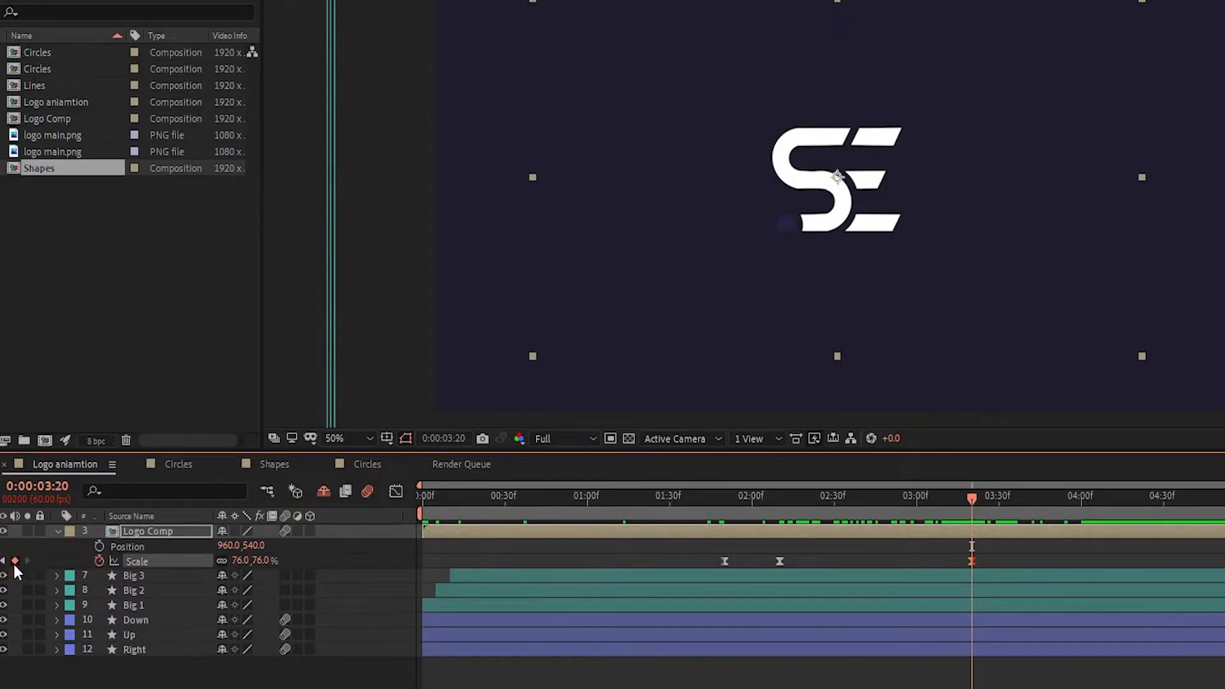
pyautogui.click(99, 547)
# At 0:00:03:40, set Logo Comp's Scale to 71% and raise its Position to 960, 496
pyautogui.moveTo(986, 497); pyautogui.dragTo(1026, 493)
pyautogui.click(241, 561)
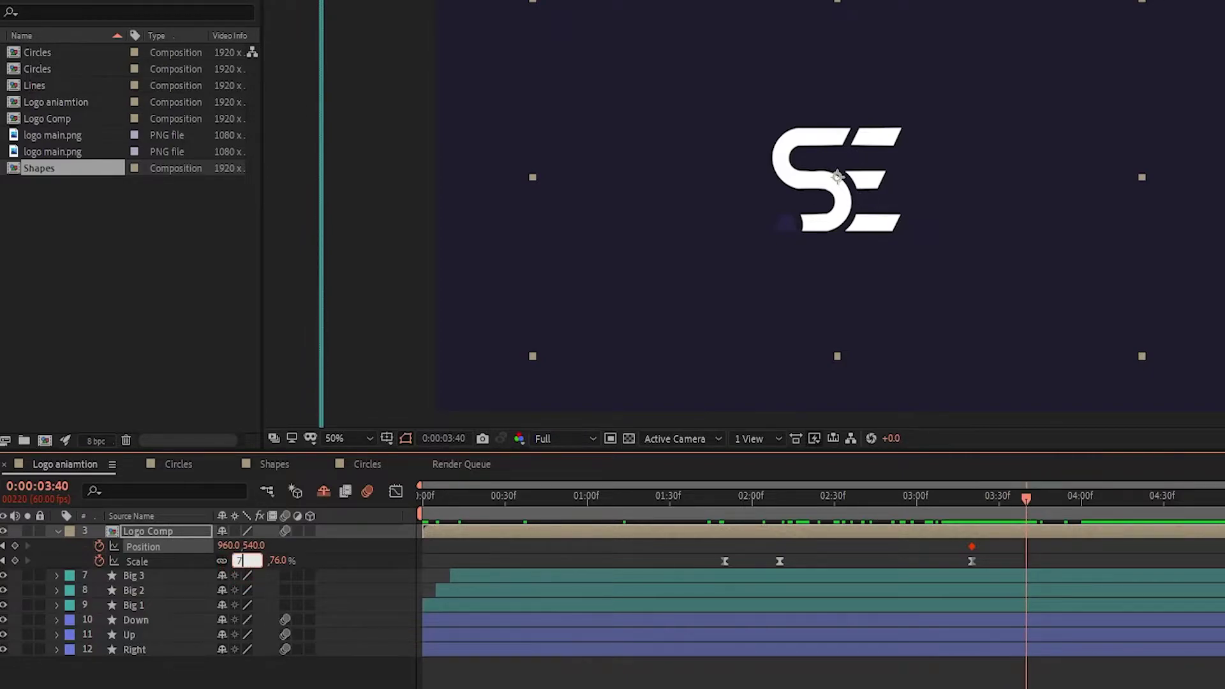
pyautogui.write('71')
pyautogui.press('Return')
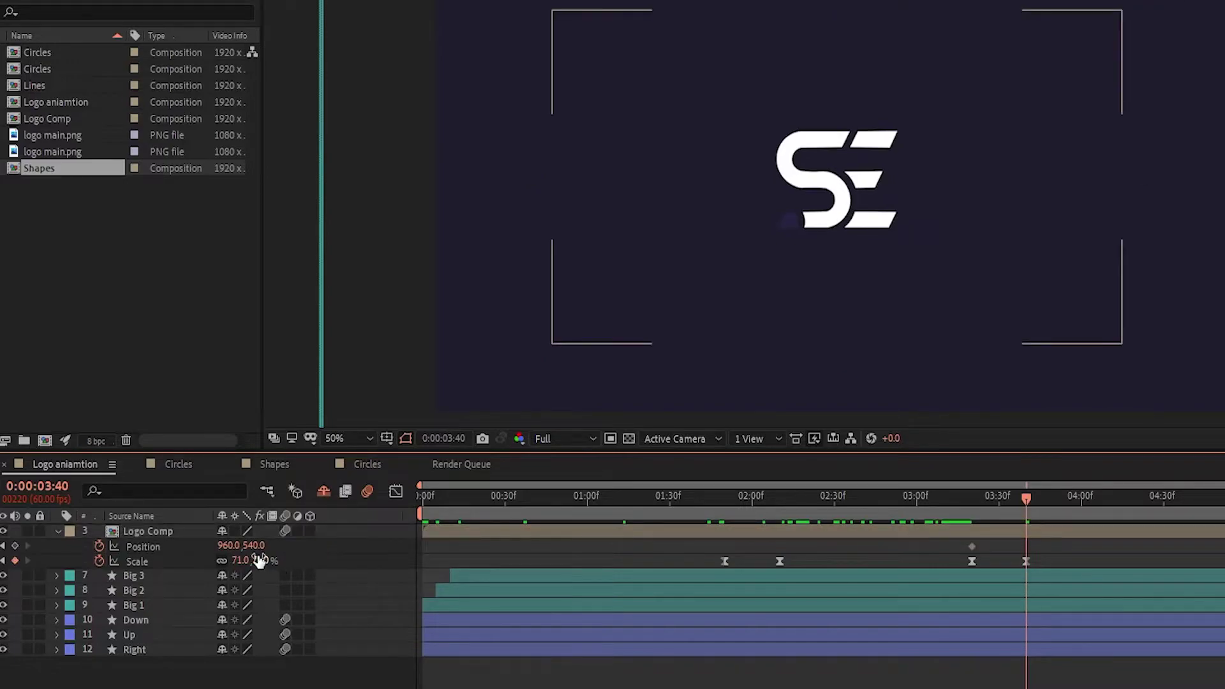
pyautogui.moveTo(258, 553); pyautogui.dragTo(200, 552)
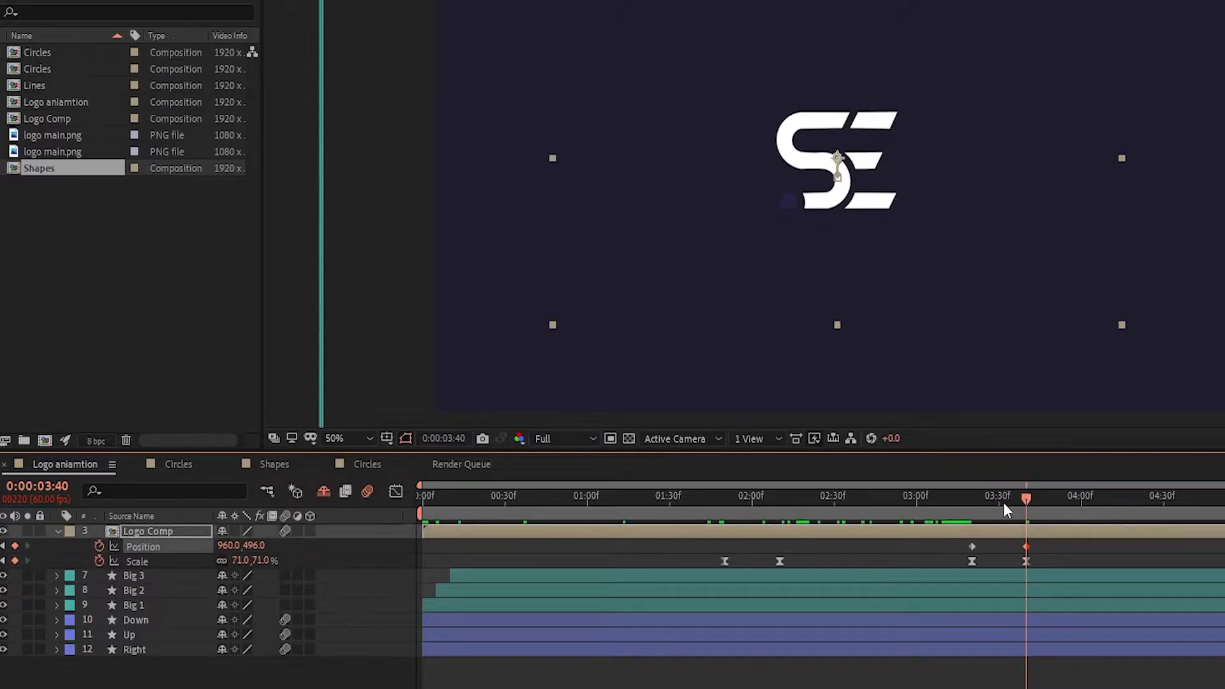
pyautogui.moveTo(1004, 503); pyautogui.dragTo(961, 513)
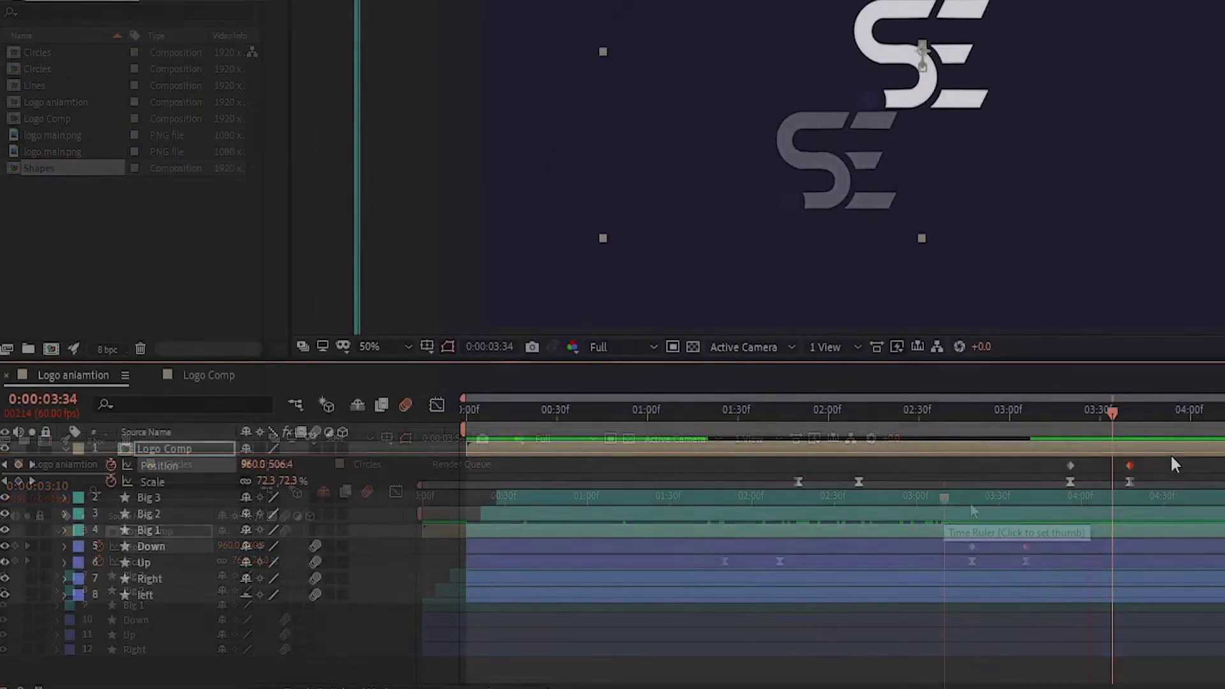
# Apply Easy Ease to Logo Comp's two Position keyframes
pyautogui.rightClick(1071, 466)
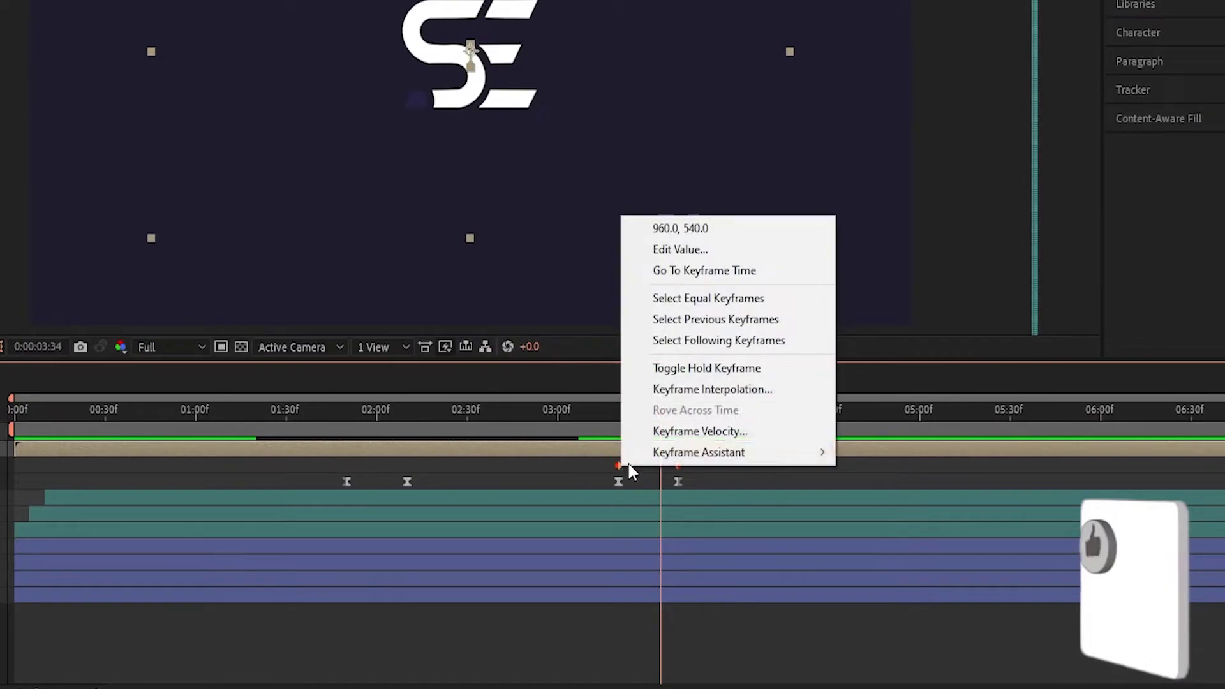
pyautogui.moveTo(643, 457)
pyautogui.click(890, 510)
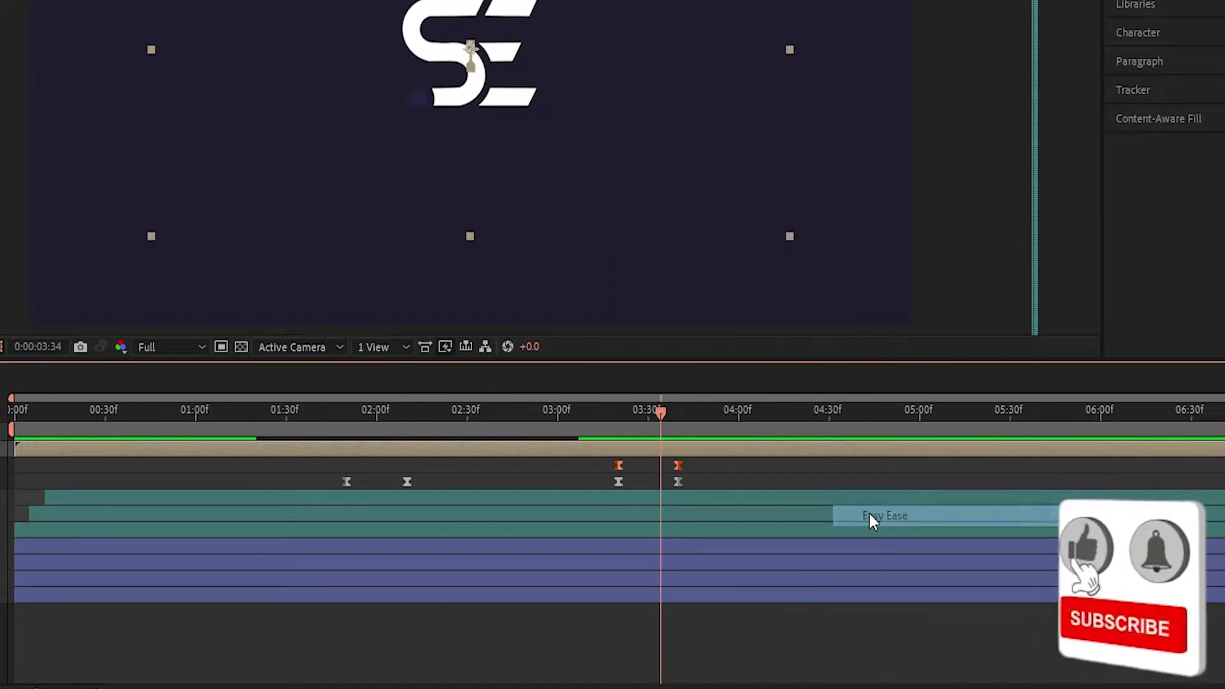
# Reshape the speed curves of all Logo Comp Position and Scale keyframes for a fast start and a long ease into each end keyframe
pyautogui.moveTo(735, 468); pyautogui.dragTo(298, 495)
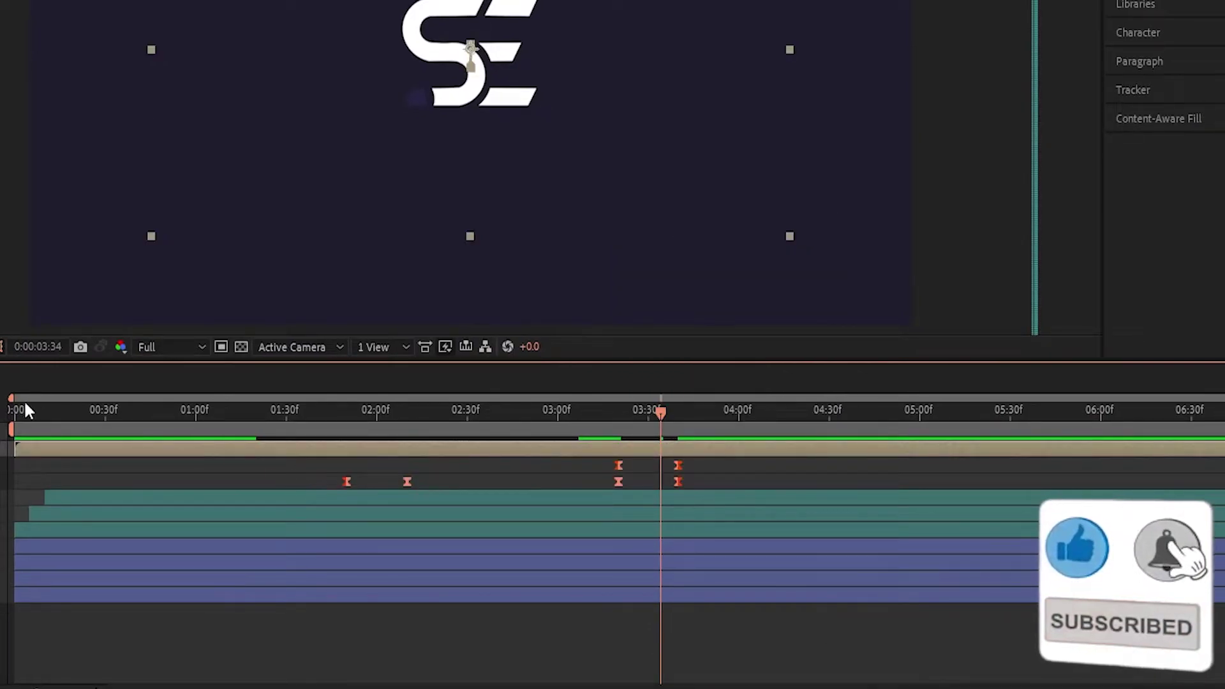
pyautogui.click(73, 404)
pyautogui.moveTo(830, 601); pyautogui.dragTo(408, 640)
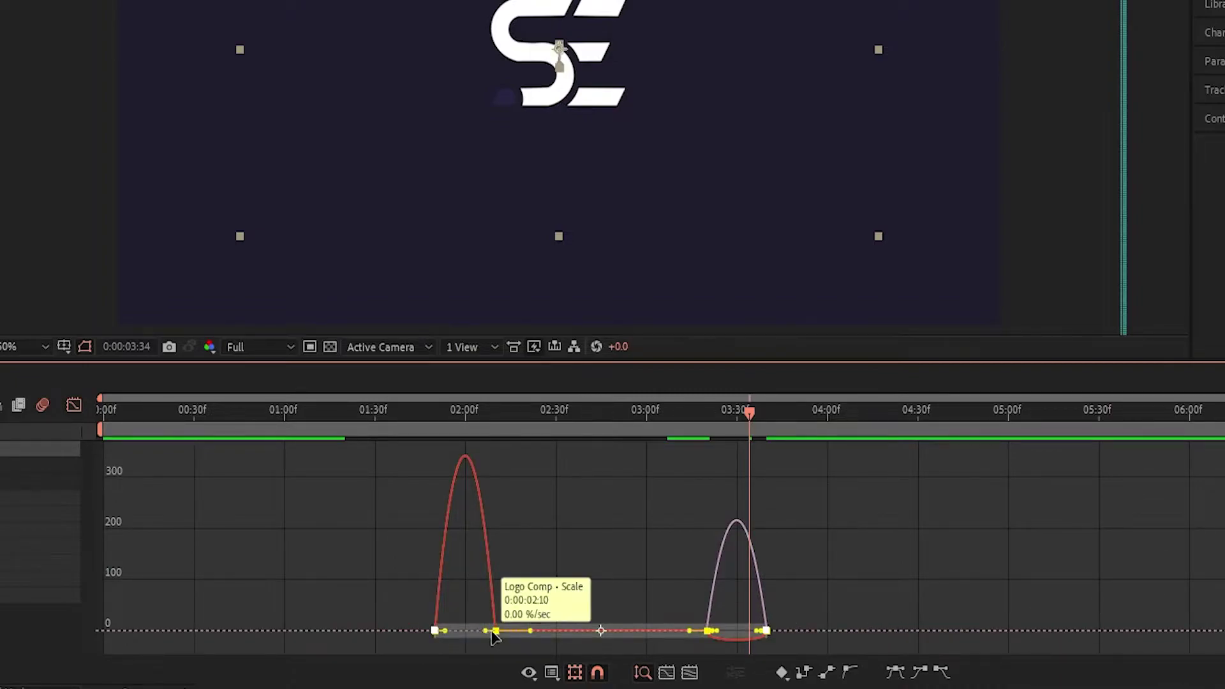
pyautogui.moveTo(485, 635); pyautogui.dragTo(449, 626)
pyautogui.click(71, 408)
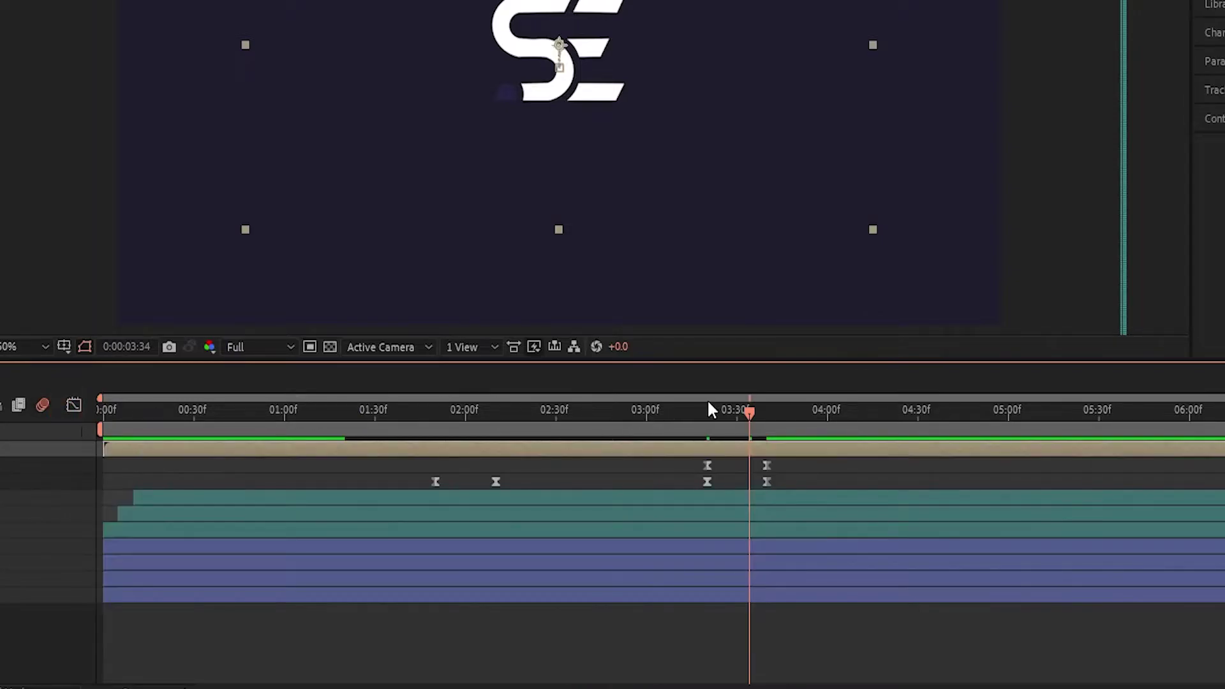
pyautogui.moveTo(684, 412); pyautogui.dragTo(424, 426)
pyautogui.moveTo(784, 427); pyautogui.dragTo(834, 424)
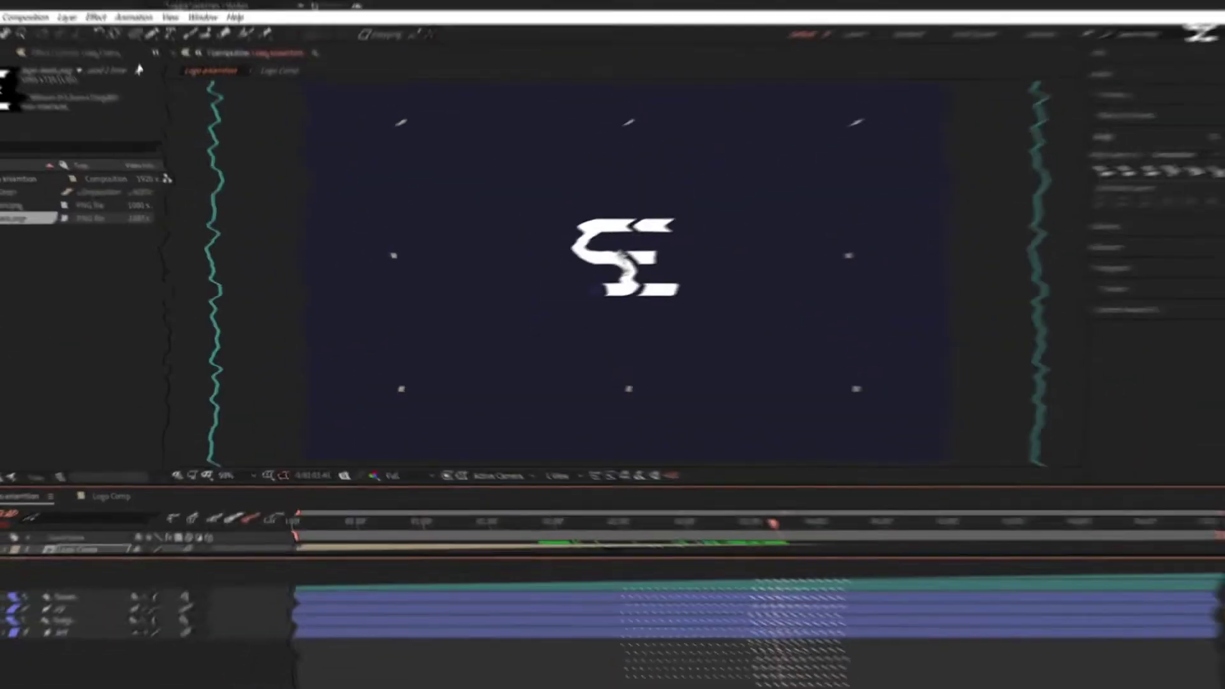
pyautogui.hotkey('ctrl', 't')
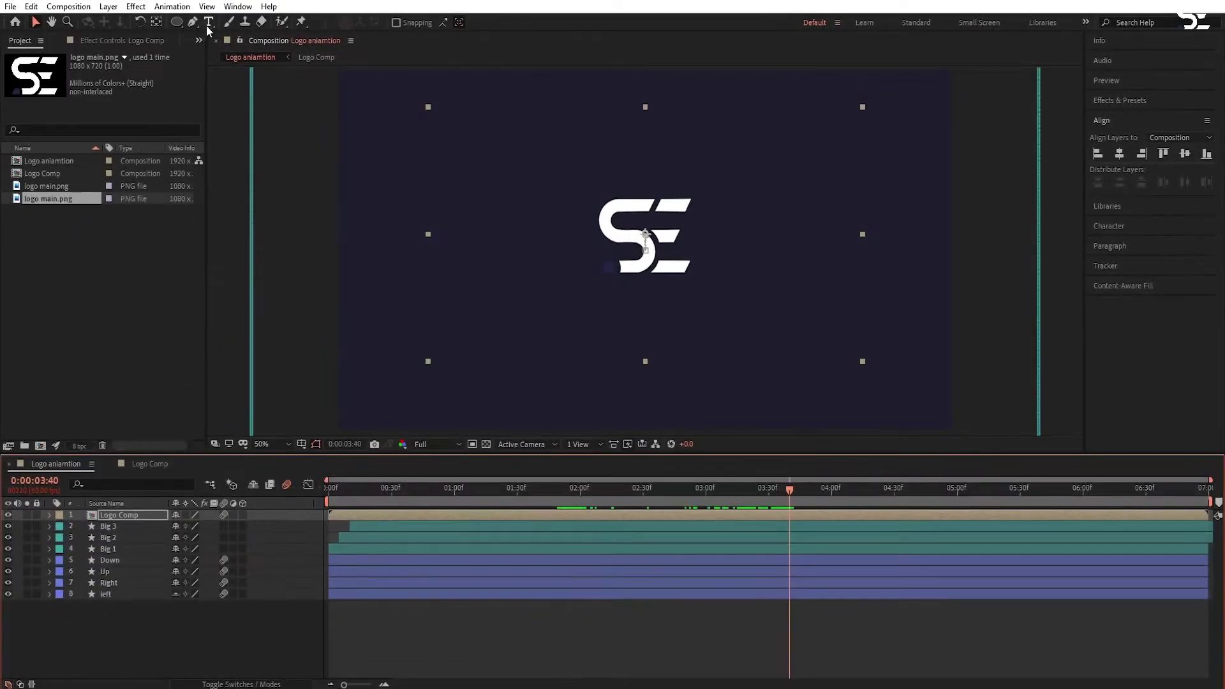
pyautogui.click(523, 425)
pyautogui.write('www.sarthakeditz.com')
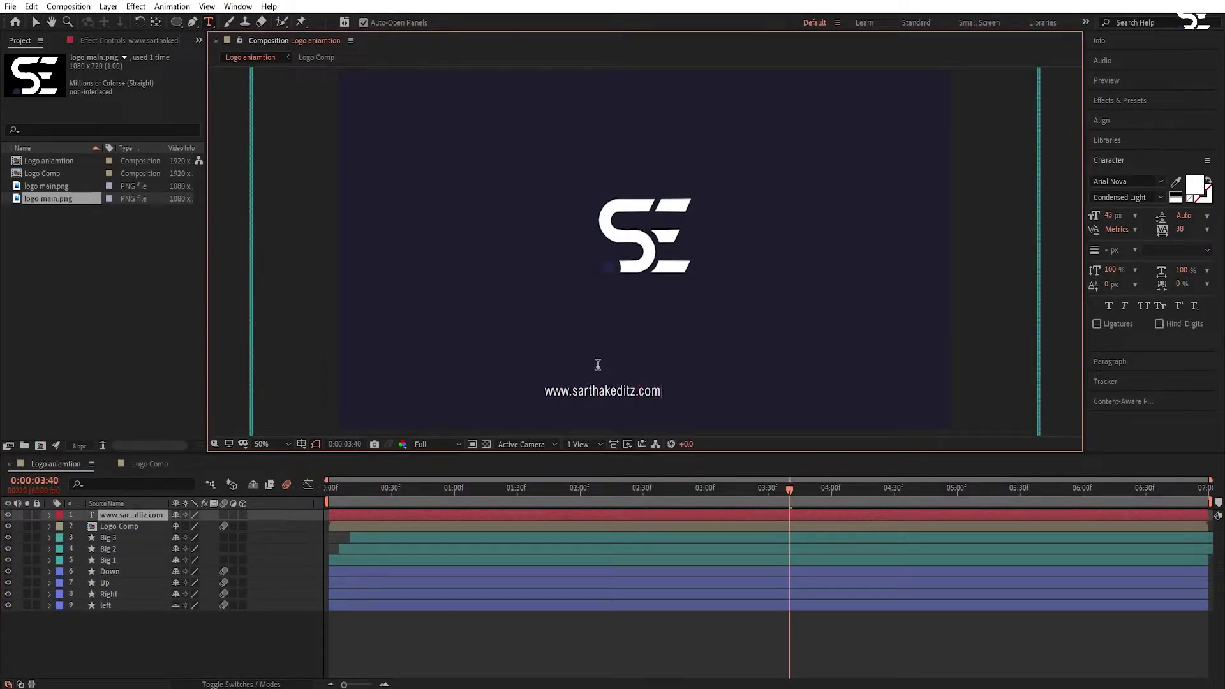
# Color the "sarthakeditz" part of the website text yellow
pyautogui.moveTo(573, 385); pyautogui.dragTo(637, 370)
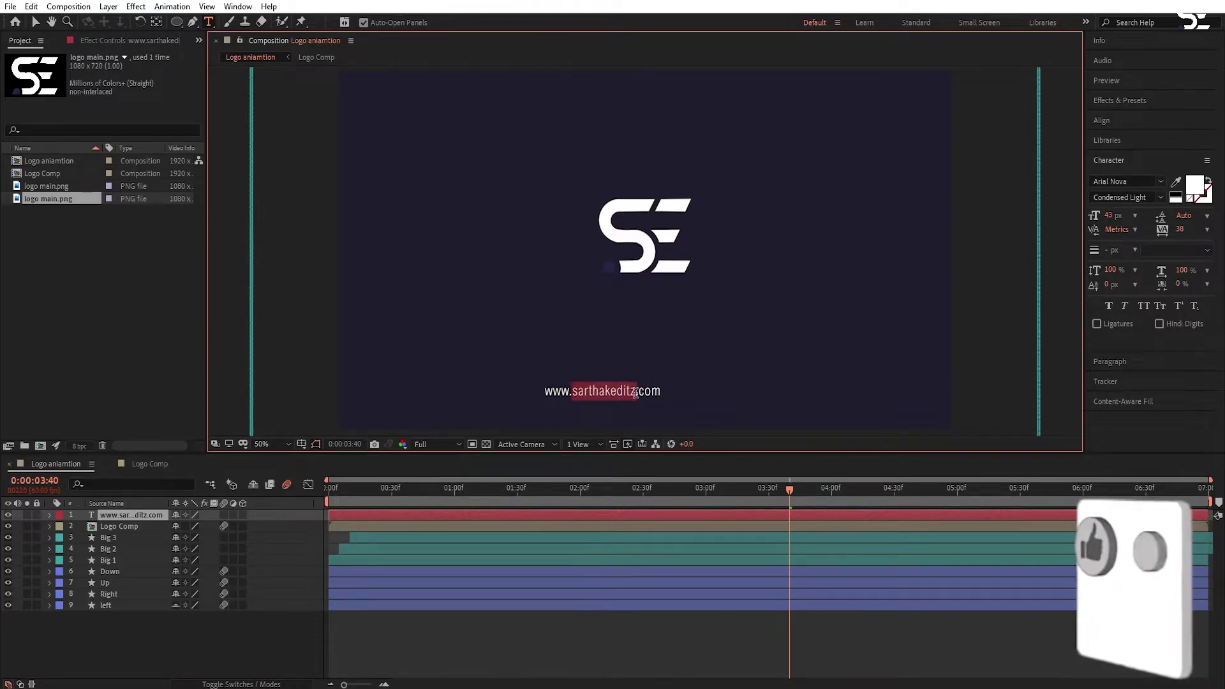
pyautogui.click(1191, 191)
pyautogui.moveTo(473, 515); pyautogui.dragTo(474, 532)
pyautogui.click(449, 417)
pyautogui.click(574, 390)
pyautogui.click(36, 22)
# Try the Bebas Regular font on the website text
pyautogui.click(1147, 182)
pyautogui.click(1139, 161)
pyautogui.click(1143, 182)
pyautogui.write('bebas')
pyautogui.press('Return')
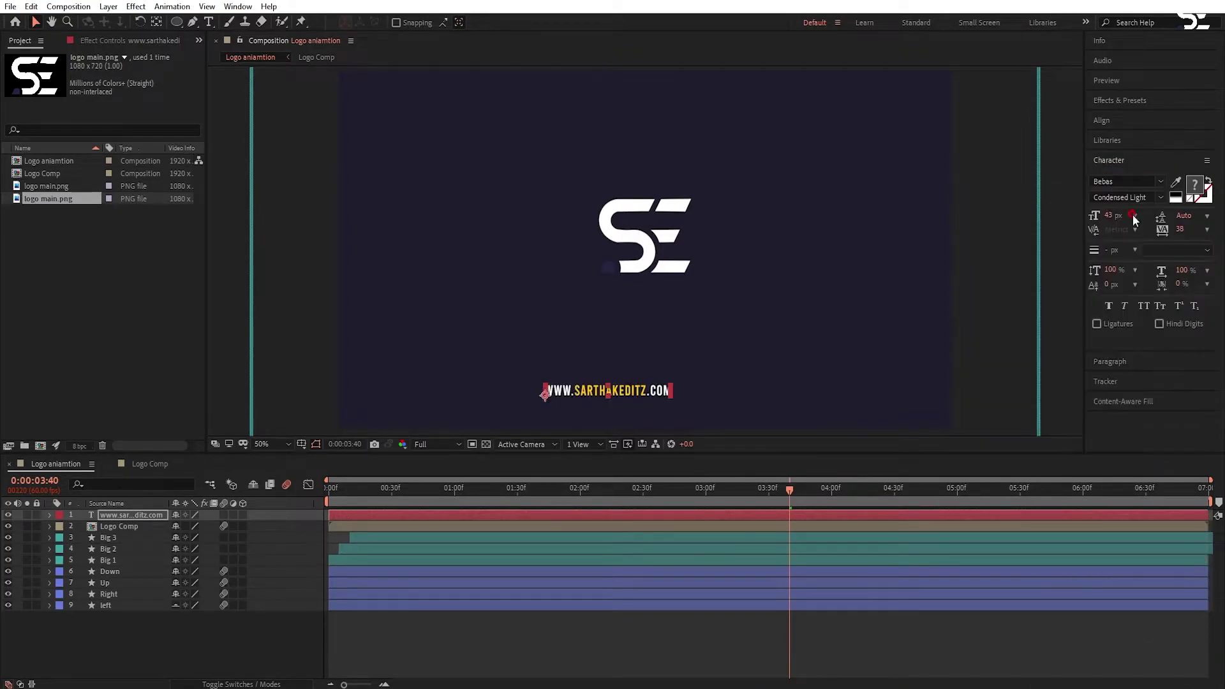
pyautogui.click(1105, 197)
pyautogui.click(1149, 240)
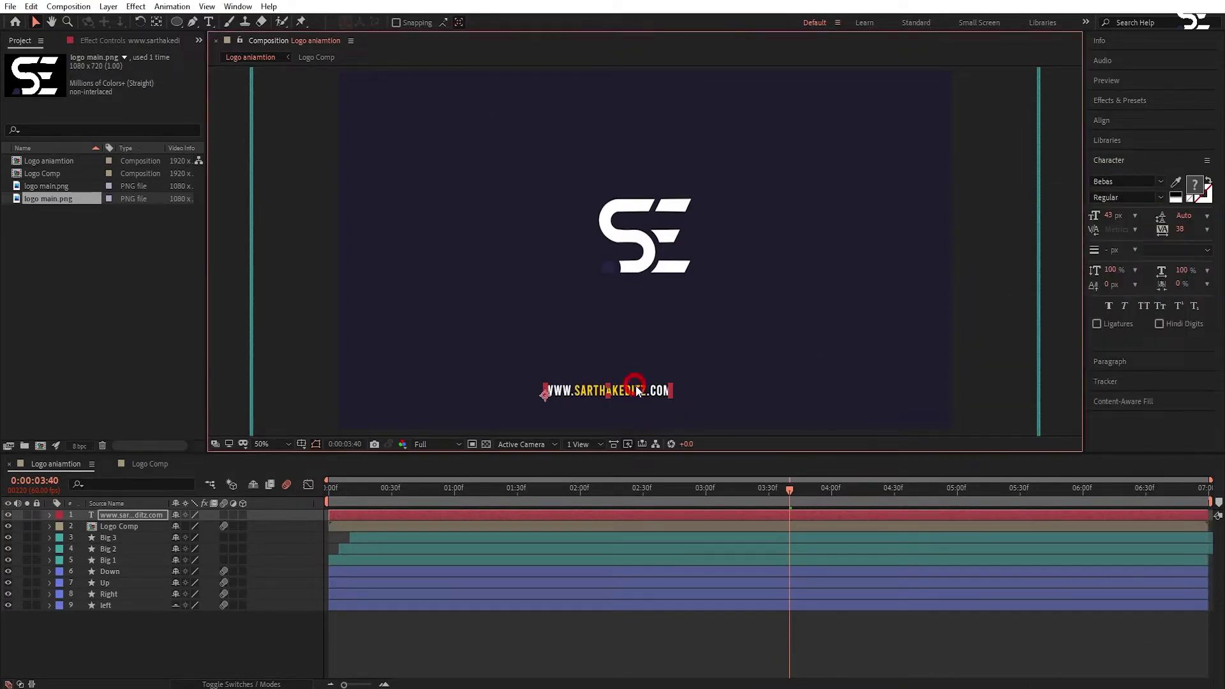
pyautogui.click(630, 386)
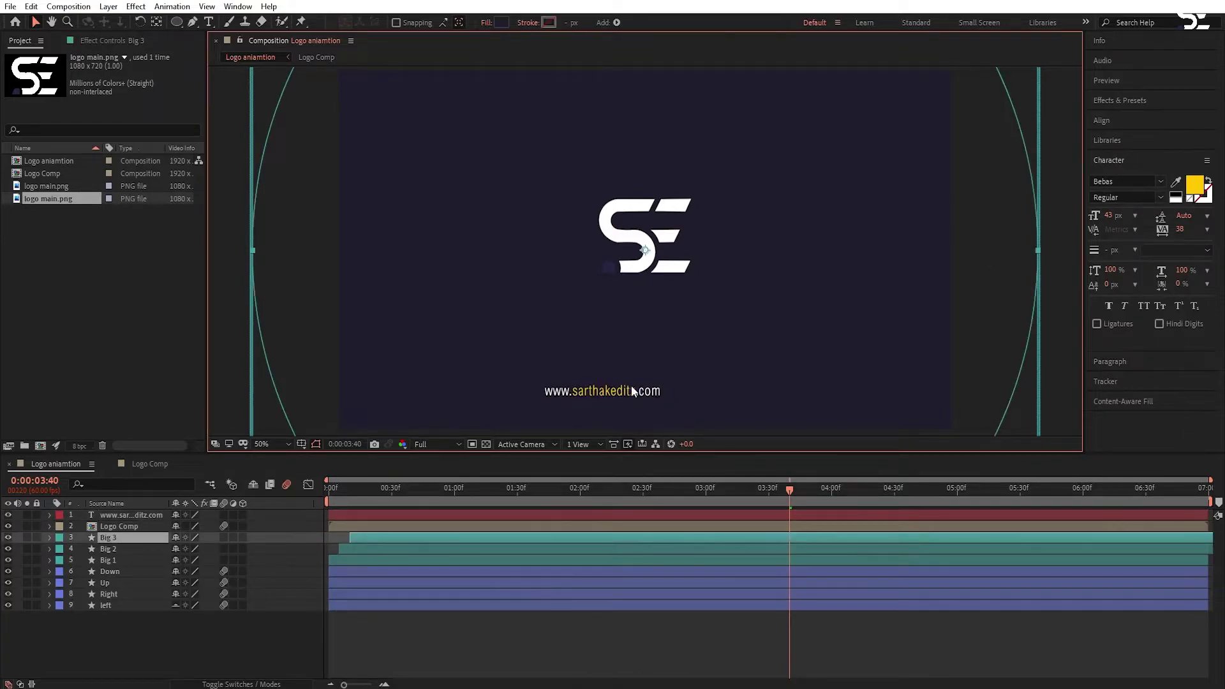
# Move the website text directly beneath the SE logo
pyautogui.click(628, 392)
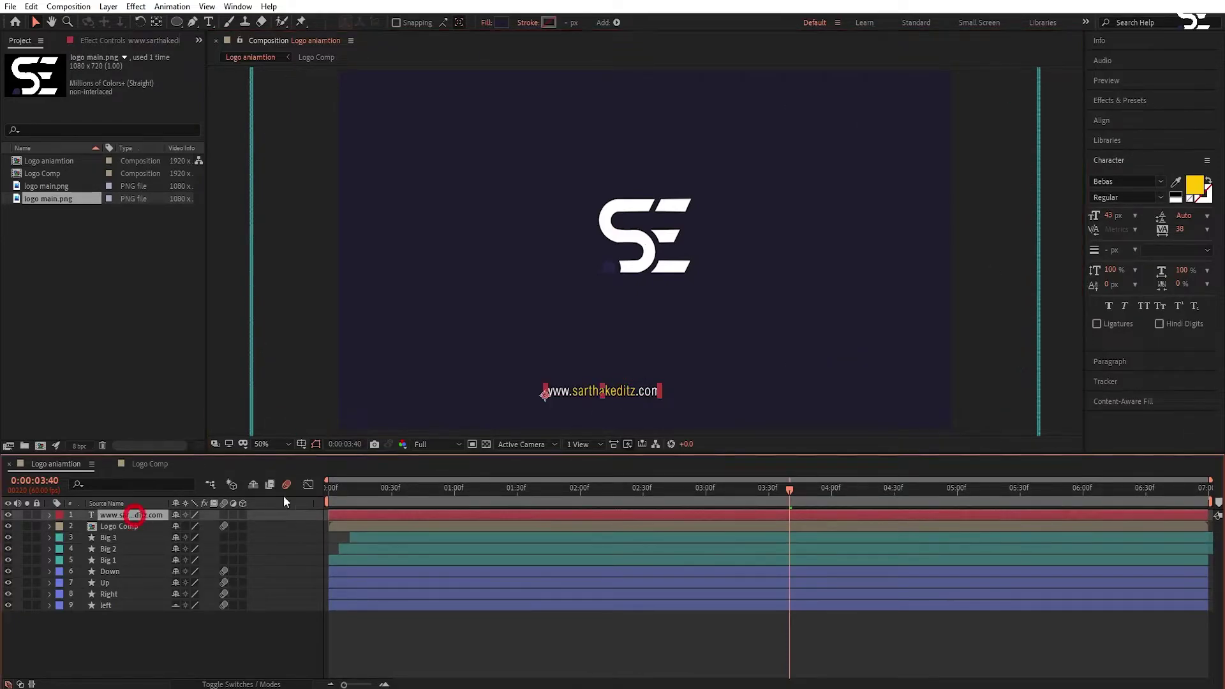
pyautogui.moveTo(628, 392); pyautogui.dragTo(677, 293)
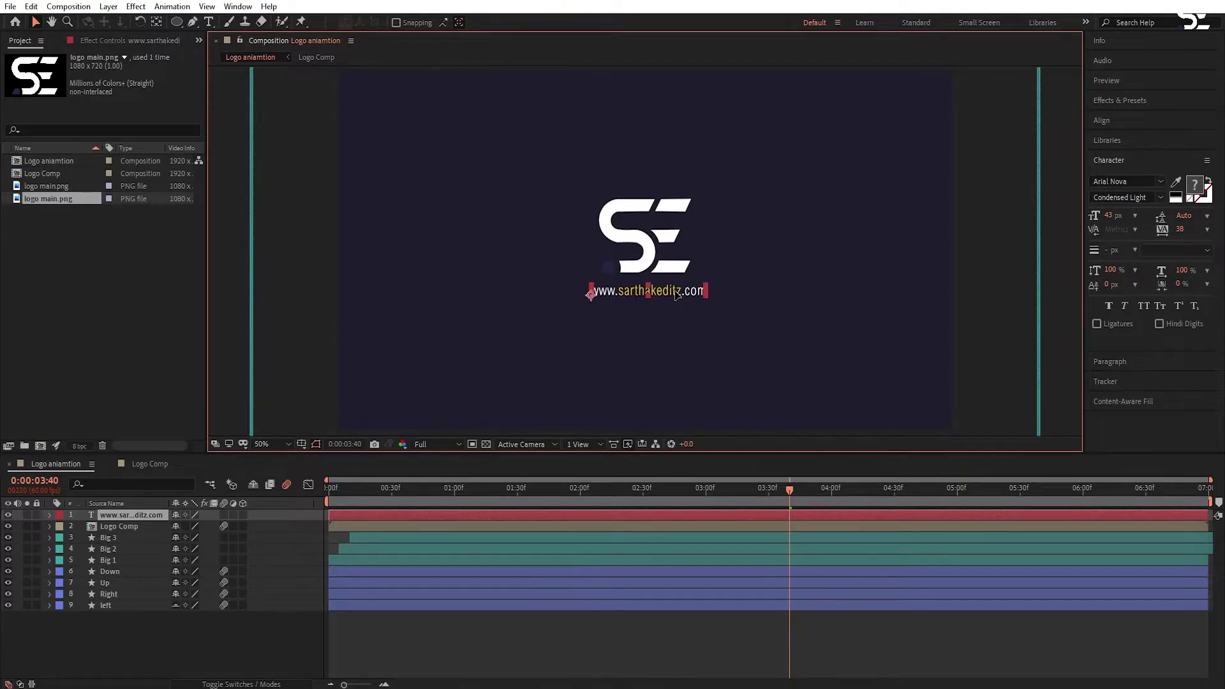
# At 0:00:02:50, apply the Fade Up Words animation preset to the website text layer
pyautogui.moveTo(790, 491); pyautogui.dragTo(673, 491)
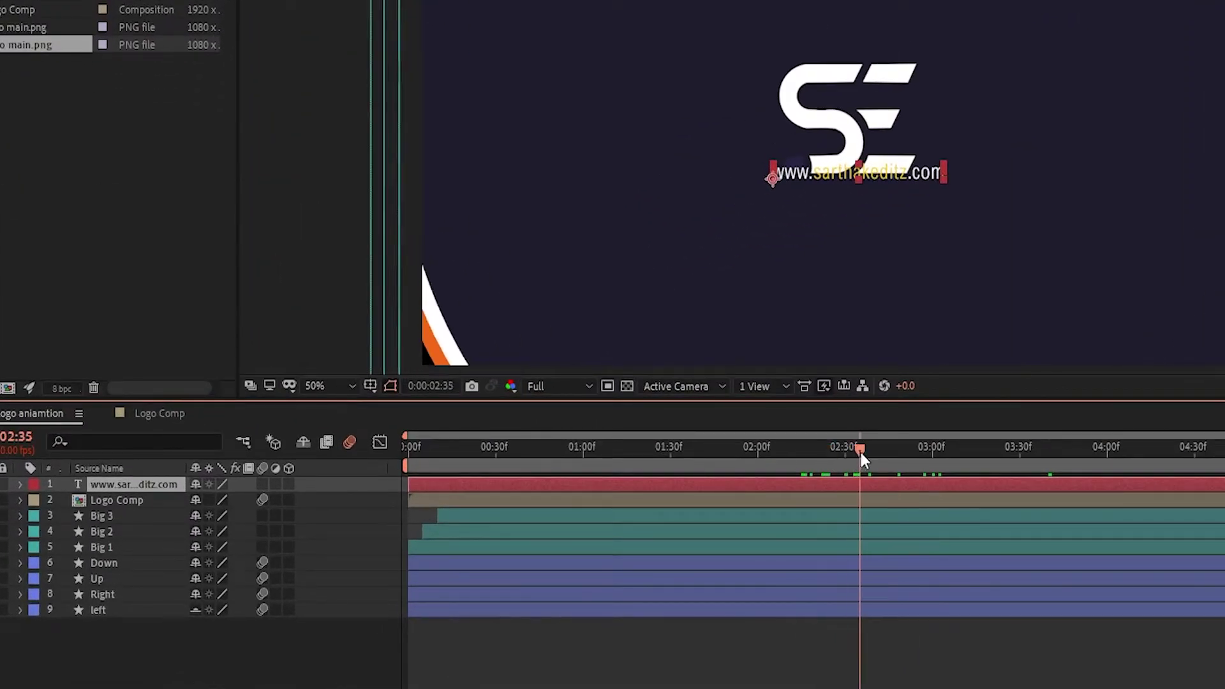
pyautogui.moveTo(889, 450); pyautogui.dragTo(905, 451)
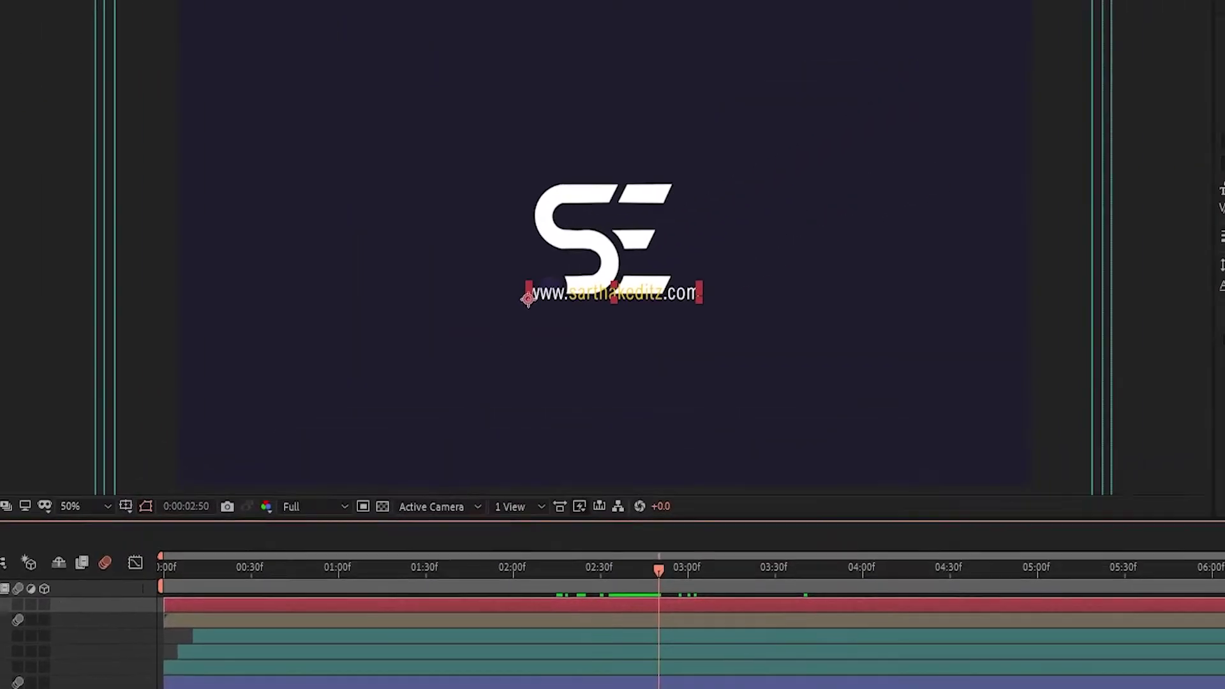
pyautogui.click(1082, 131)
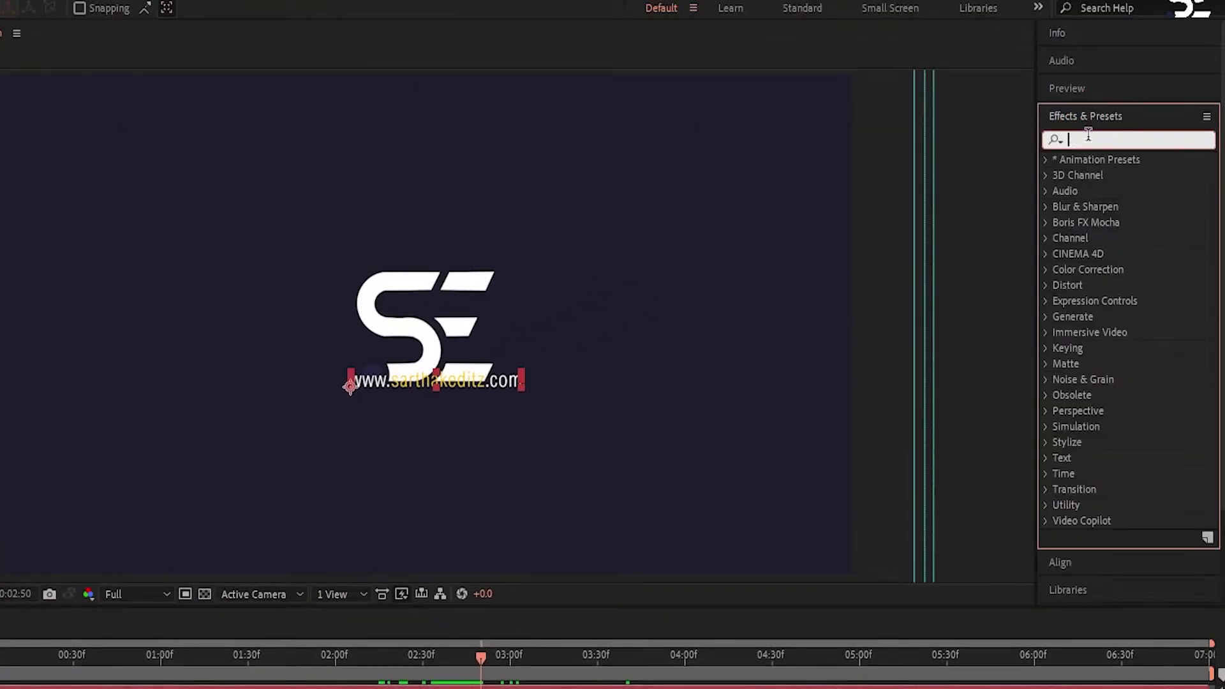
pyautogui.write('Fade')
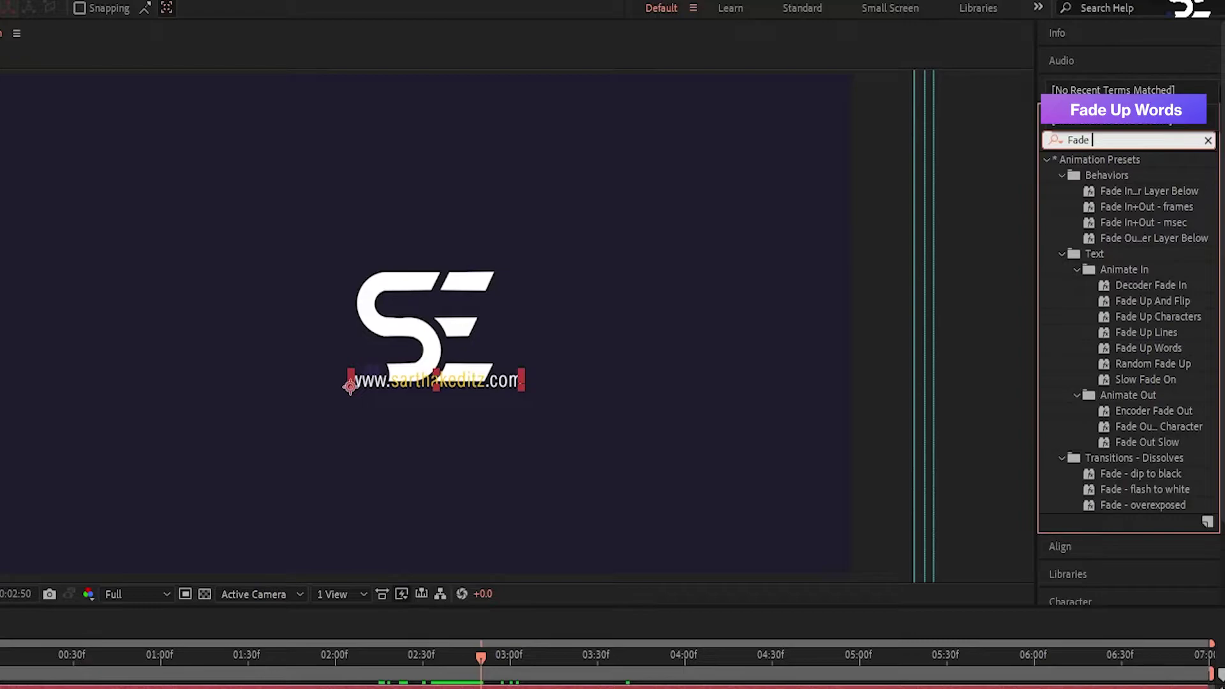
pyautogui.write(' u')
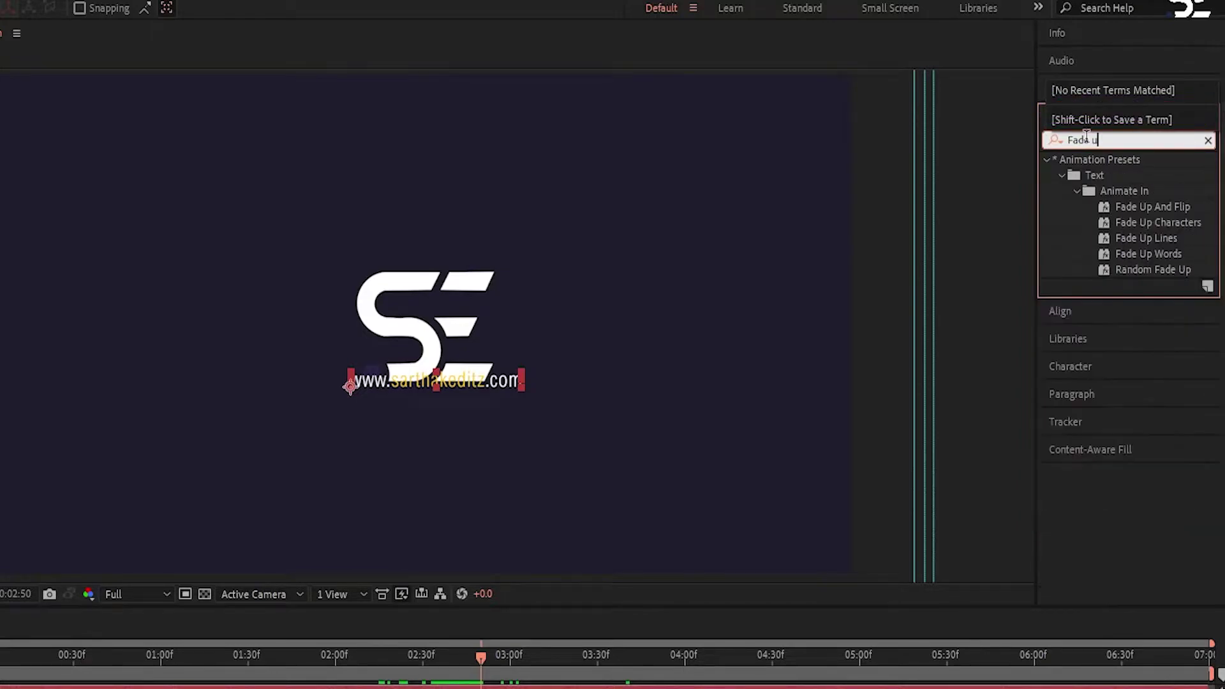
pyautogui.write('p ')
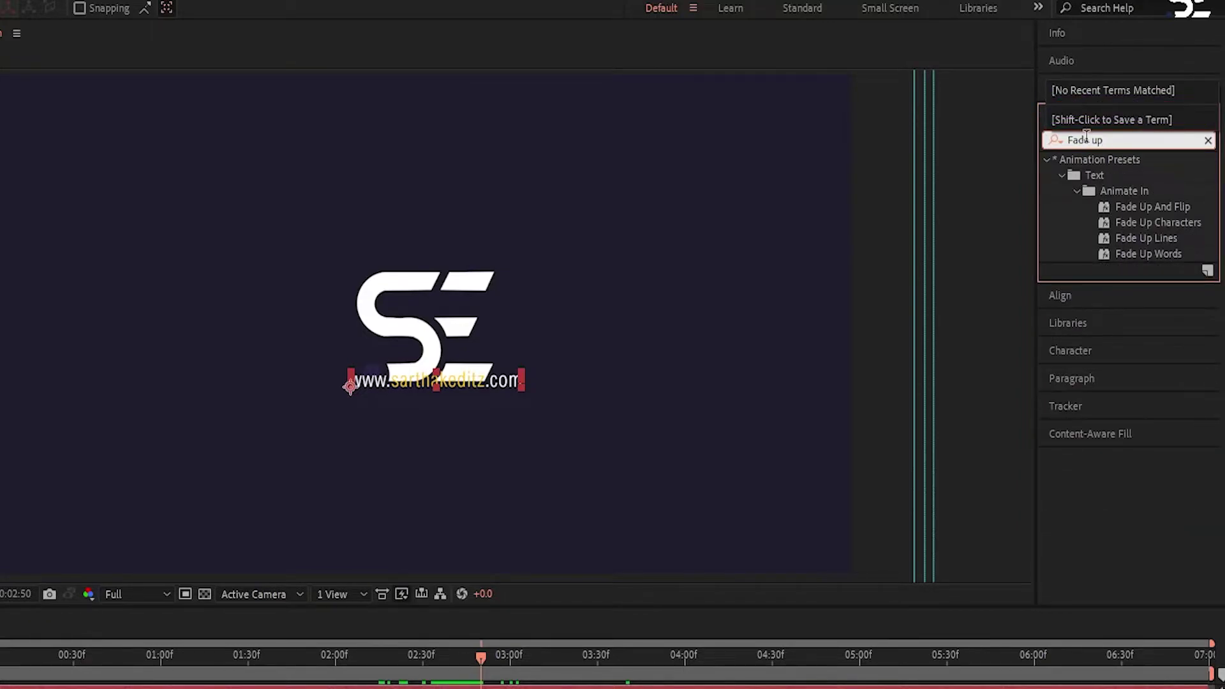
pyautogui.write('wor')
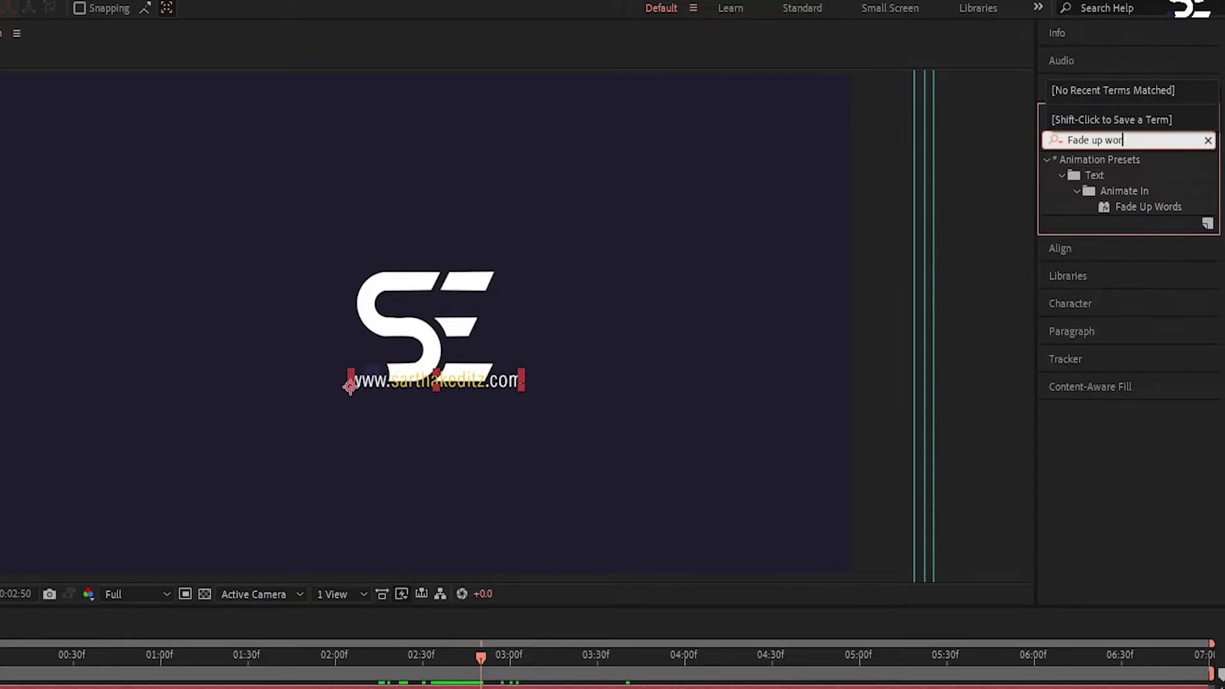
pyautogui.moveTo(1156, 208); pyautogui.dragTo(170, 449)
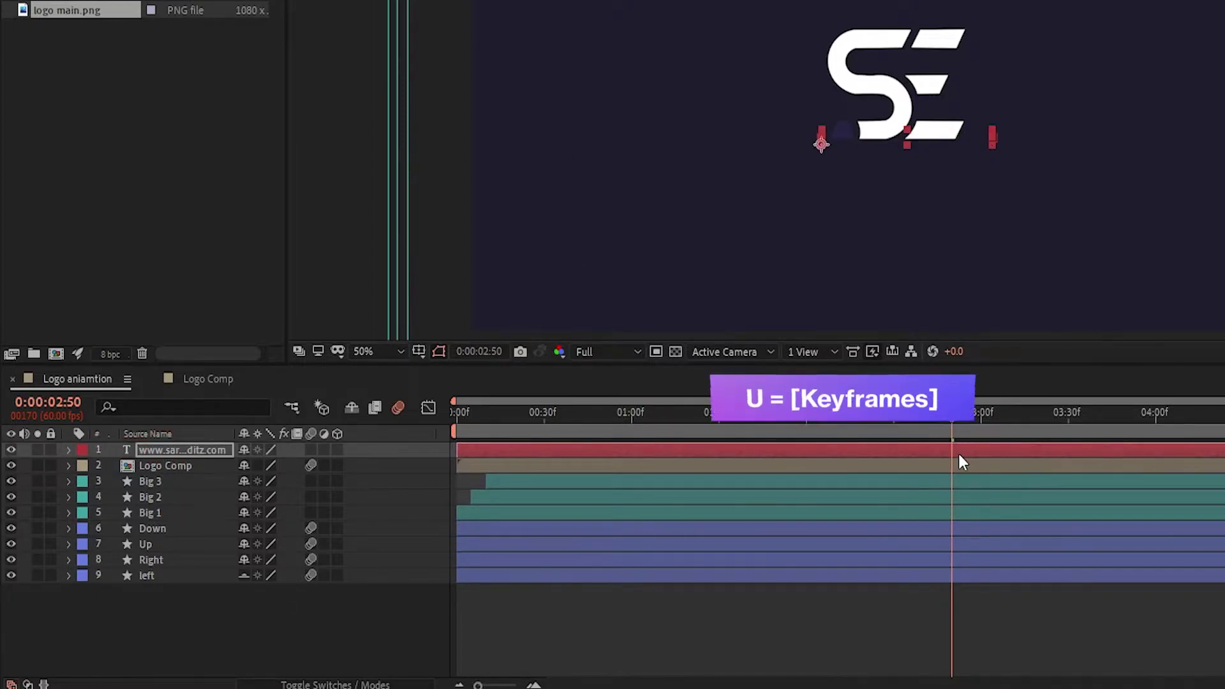
# Keyframe the website text's position from 790, 756 at 0:00:02:49 to 790, 724 at about 0:00:03:13, and preview the motion
pyautogui.press('u')
pyautogui.moveTo(957, 416)
pyautogui.mouseDown()
pyautogui.moveTo(1124, 403)
pyautogui.moveTo(951, 430)
pyautogui.mouseUp()
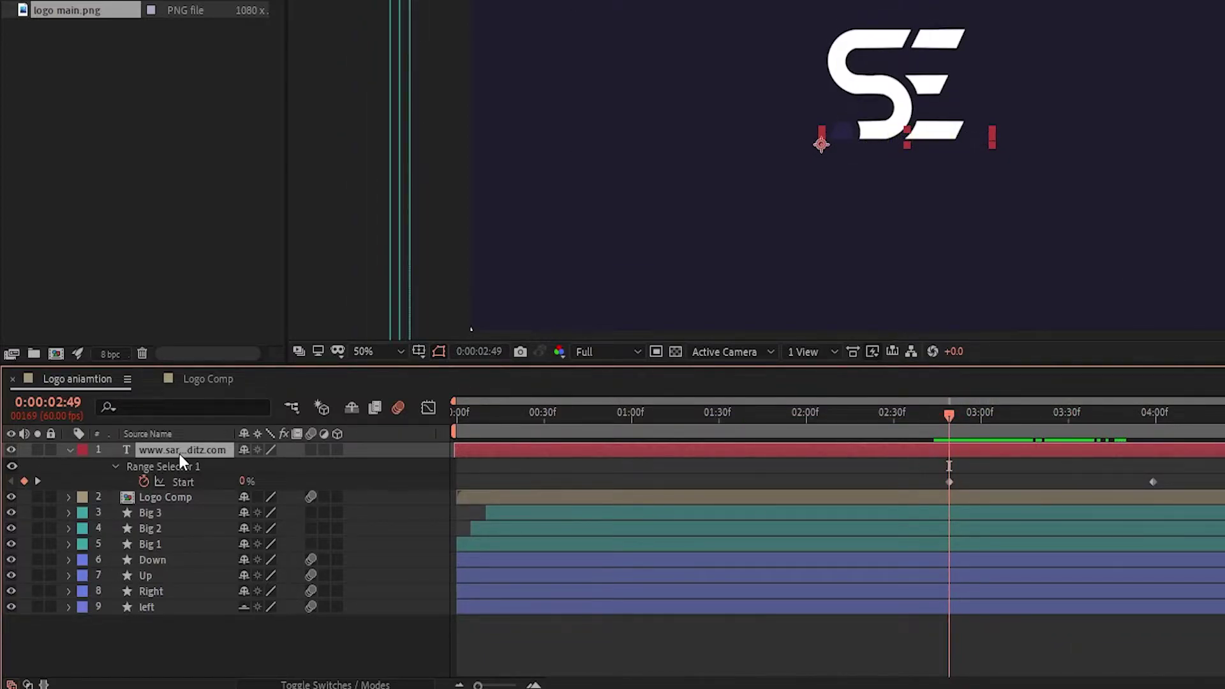
pyautogui.press('p')
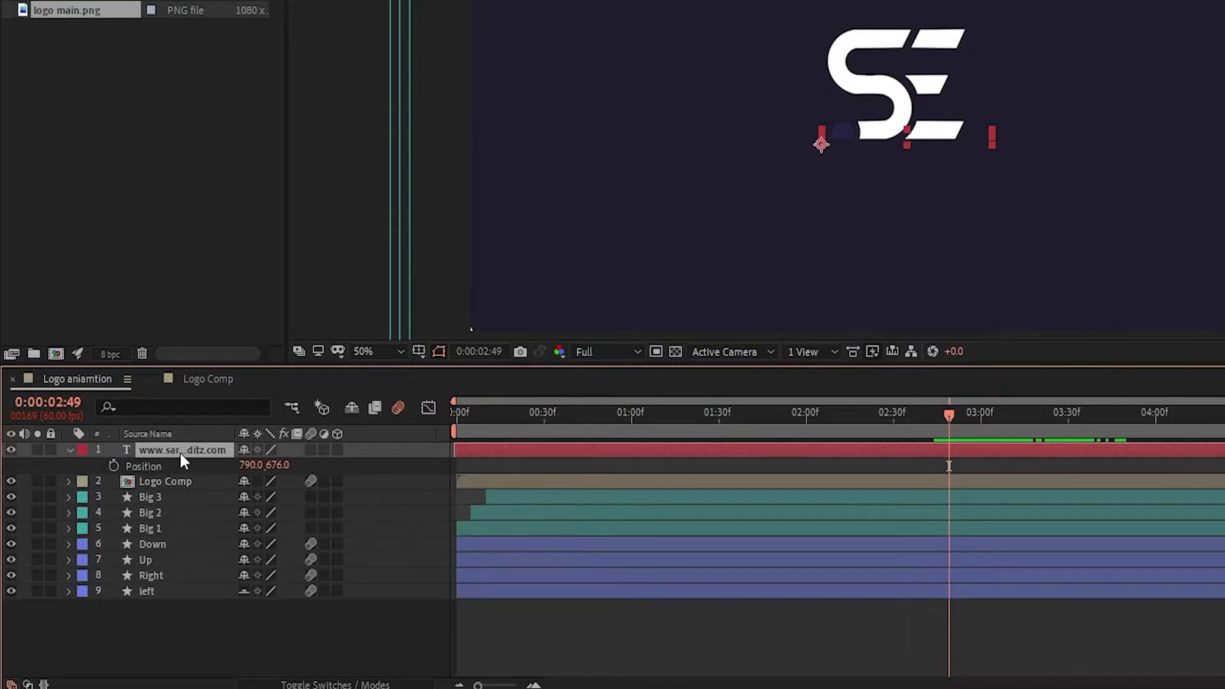
pyautogui.click(112, 465)
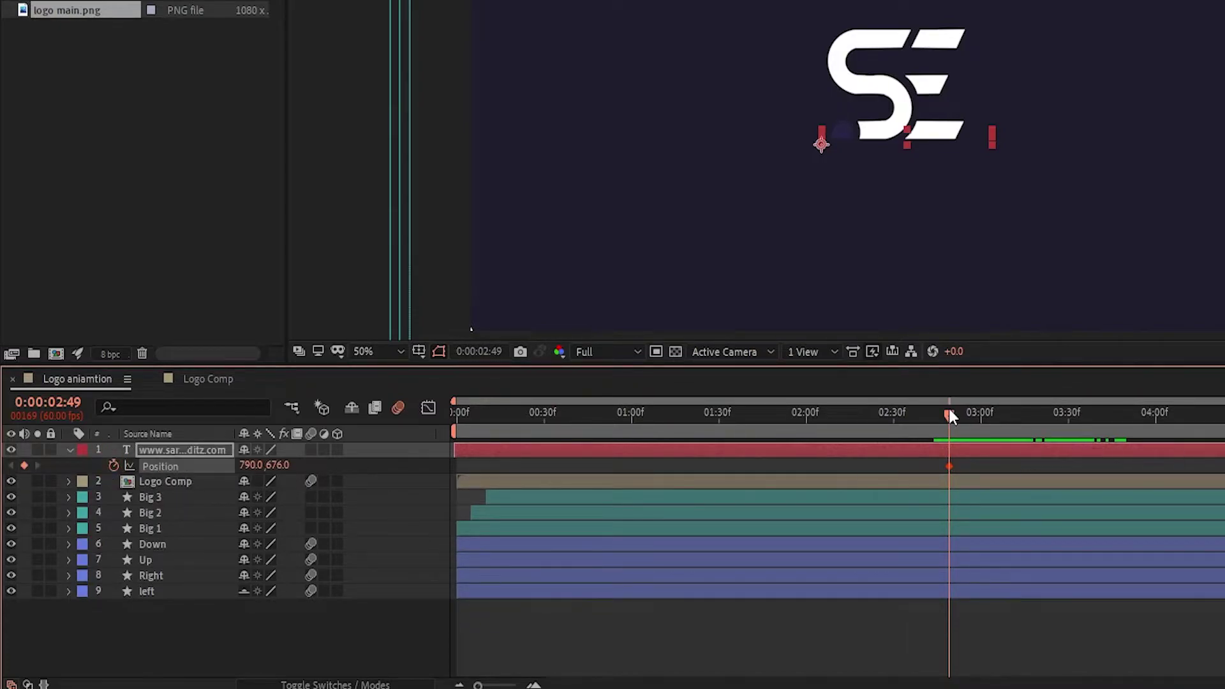
pyautogui.moveTo(276, 464); pyautogui.dragTo(407, 468)
pyautogui.moveTo(976, 418); pyautogui.dragTo(1020, 414)
pyautogui.moveTo(274, 465); pyautogui.dragTo(244, 466)
pyautogui.moveTo(1001, 423); pyautogui.dragTo(937, 413)
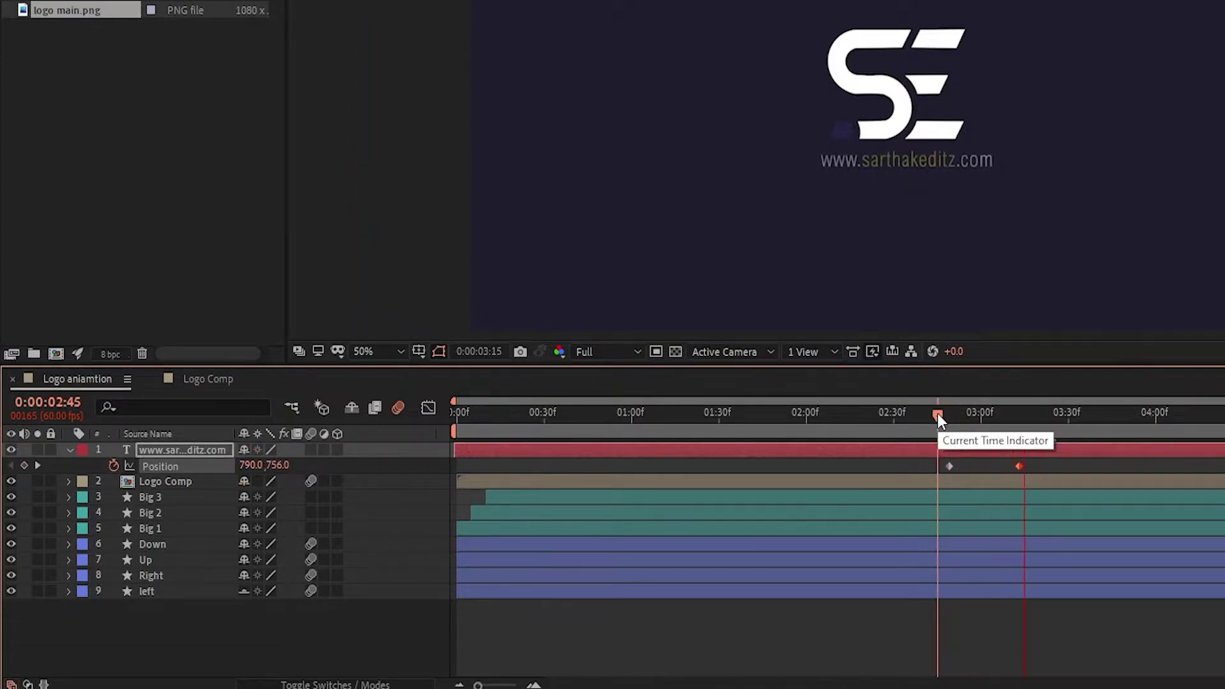
pyautogui.press('space')
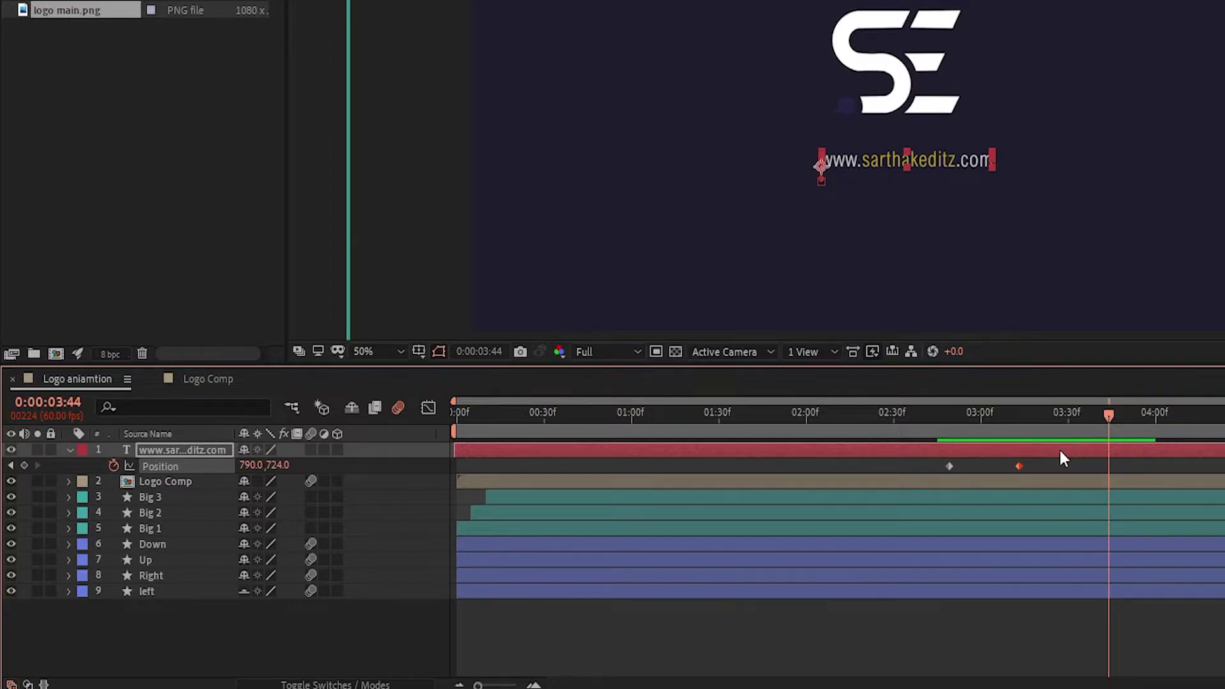
# Move the ending Start keyframe of the text's range selector earlier, to about 0:00:03:37, and scrub through the fade
pyautogui.press('u')
pyautogui.moveTo(1131, 481); pyautogui.dragTo(1088, 483)
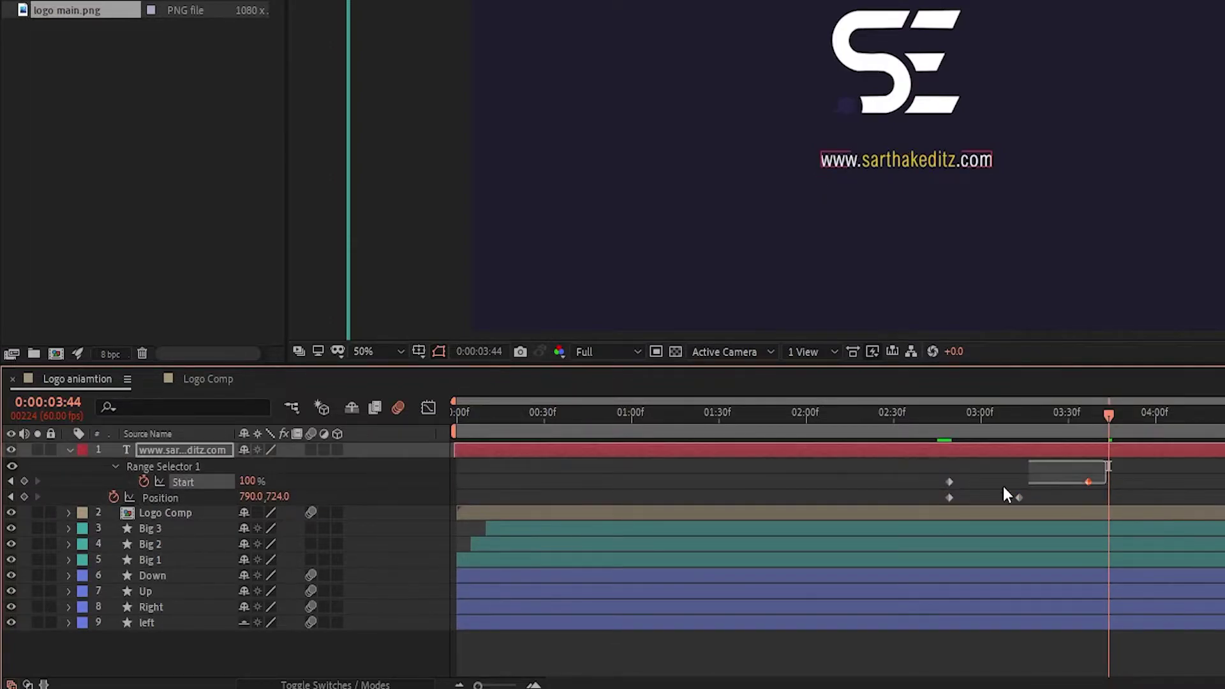
pyautogui.click(970, 416)
pyautogui.moveTo(970, 415); pyautogui.dragTo(1039, 412)
# Select the website text's Position keyframes, reduce its Y position to raise the text, and scrub through the result
pyautogui.moveTo(950, 497); pyautogui.dragTo(1043, 485)
pyautogui.moveTo(1001, 414); pyautogui.dragTo(1113, 432)
pyautogui.click(1130, 491)
pyautogui.moveTo(275, 497); pyautogui.dragTo(229, 497)
pyautogui.moveTo(1111, 418); pyautogui.dragTo(1135, 429)
pyautogui.click(966, 439)
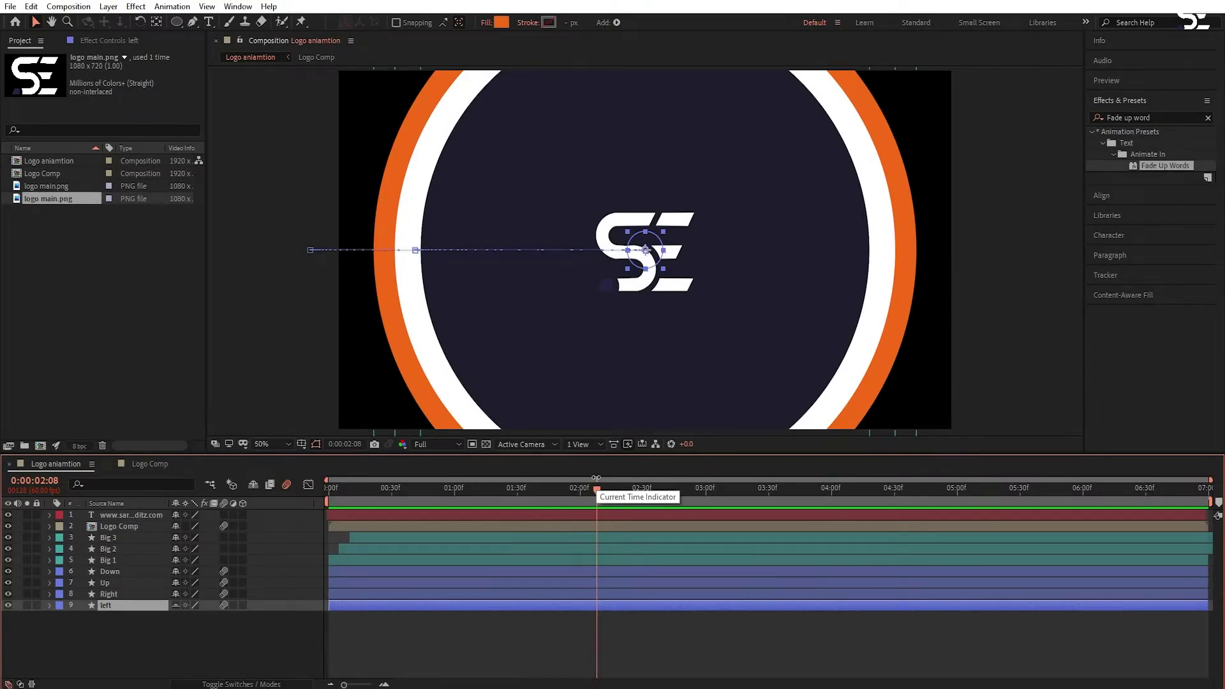
# Create a new 1920 x 1080, 7-second composition at 60 fps named "Shapes"
pyautogui.click(143, 626)
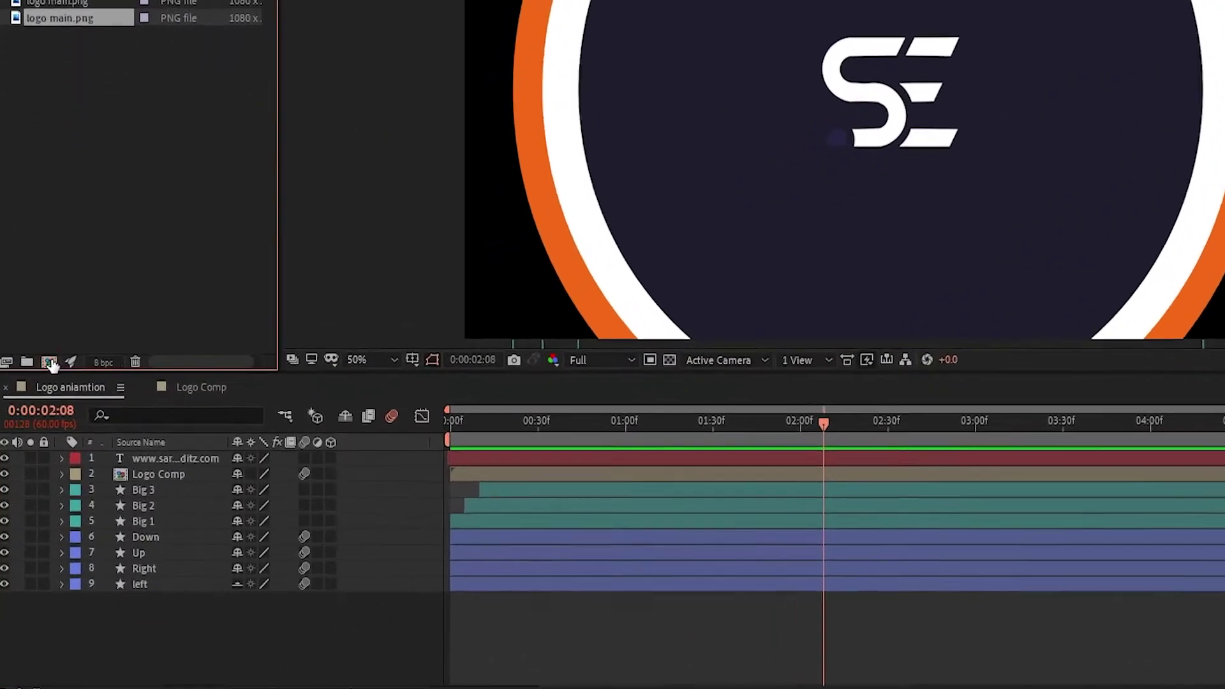
pyautogui.click(50, 361)
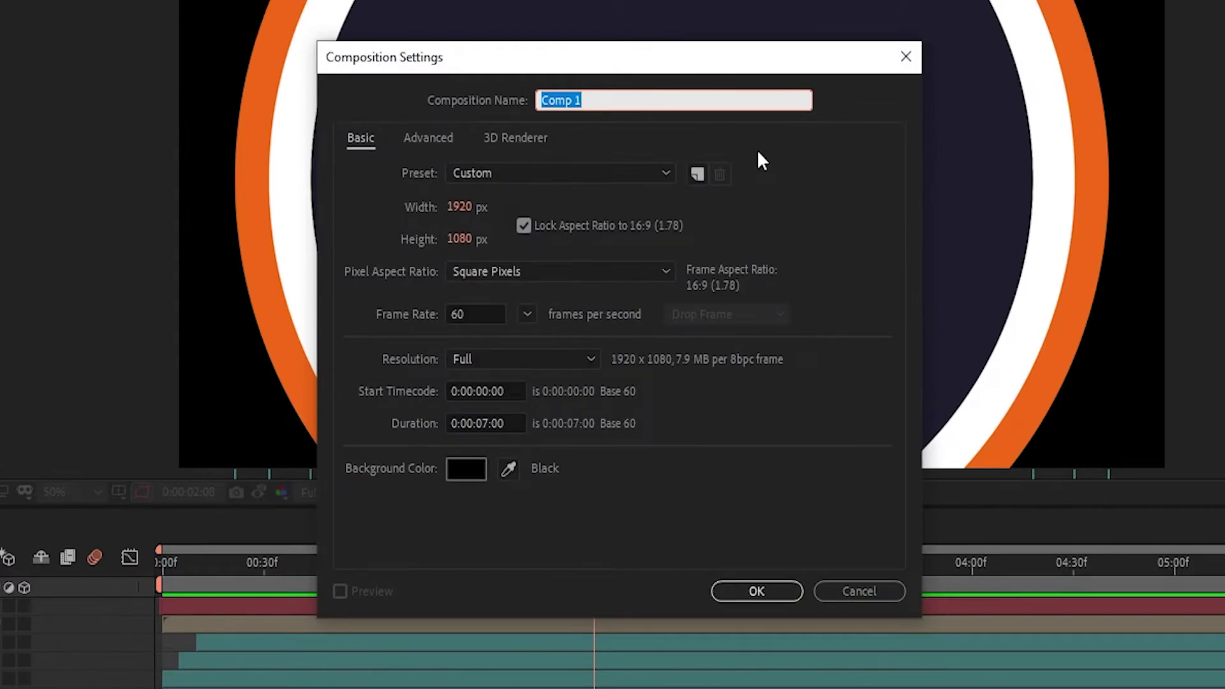
pyautogui.write('Shapes')
pyautogui.click(760, 591)
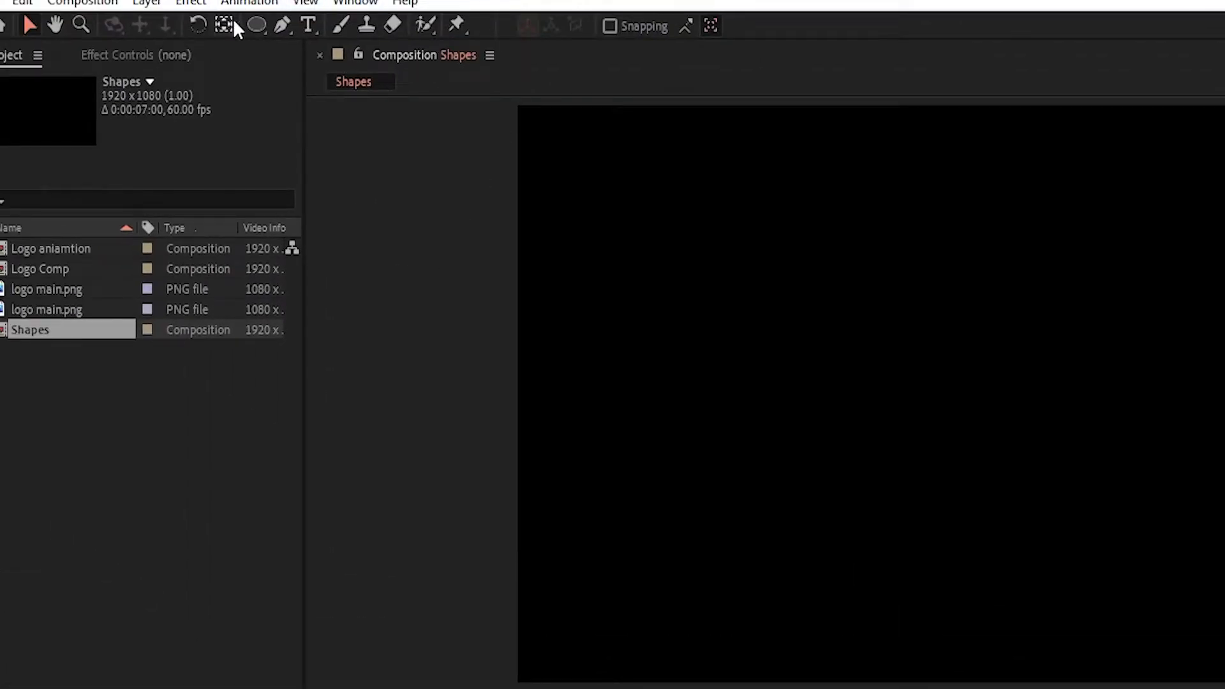
# Choose the Polygon tool and set its fill to None and its stroke color to white (FFFFFF)
pyautogui.moveTo(254, 29); pyautogui.dragTo(347, 96)
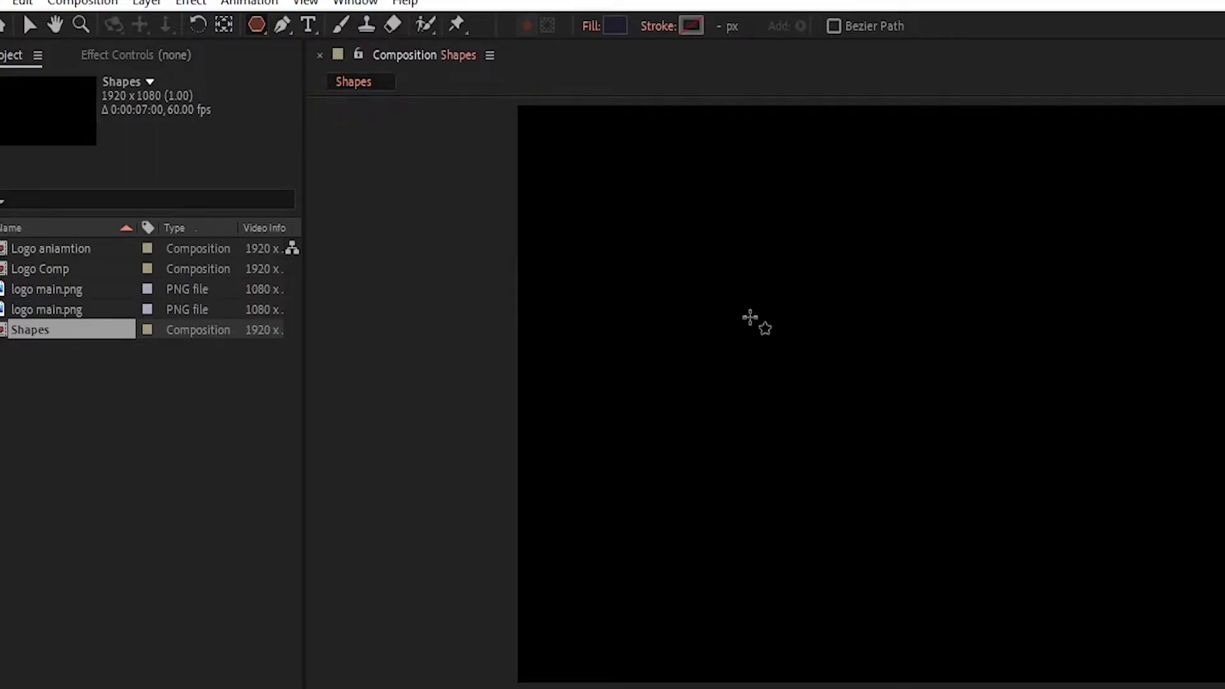
pyautogui.click(593, 26)
pyautogui.click(856, 495)
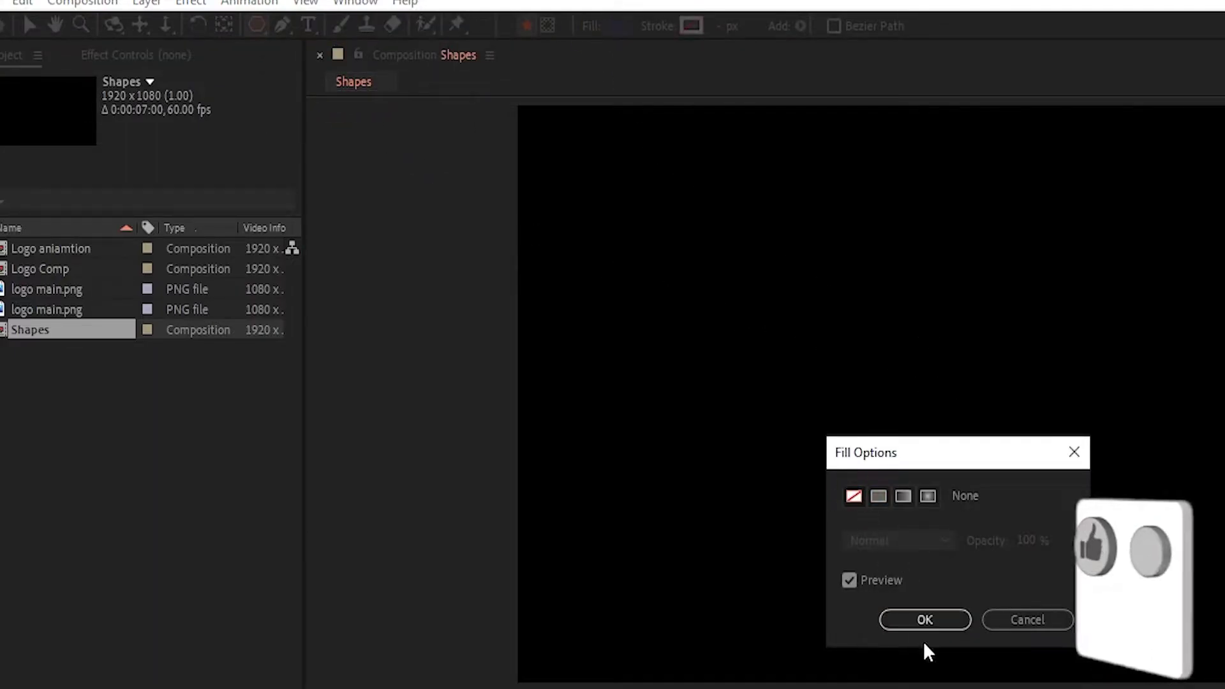
pyautogui.click(924, 618)
pyautogui.click(684, 28)
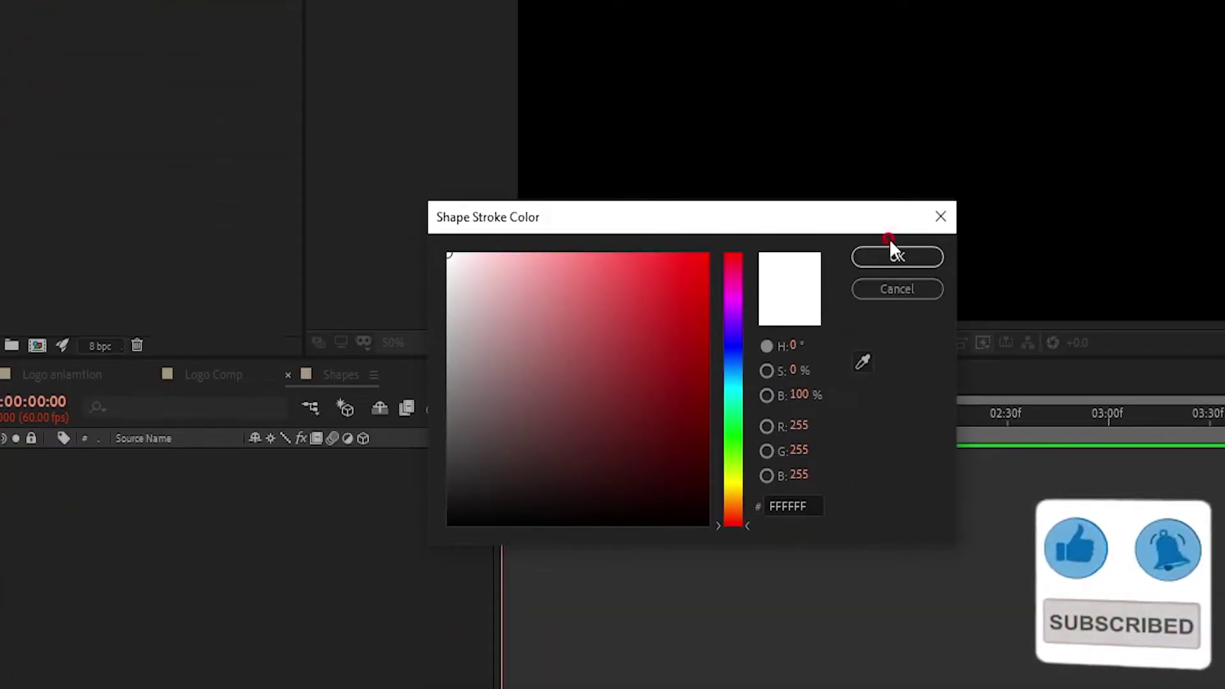
pyautogui.click(894, 257)
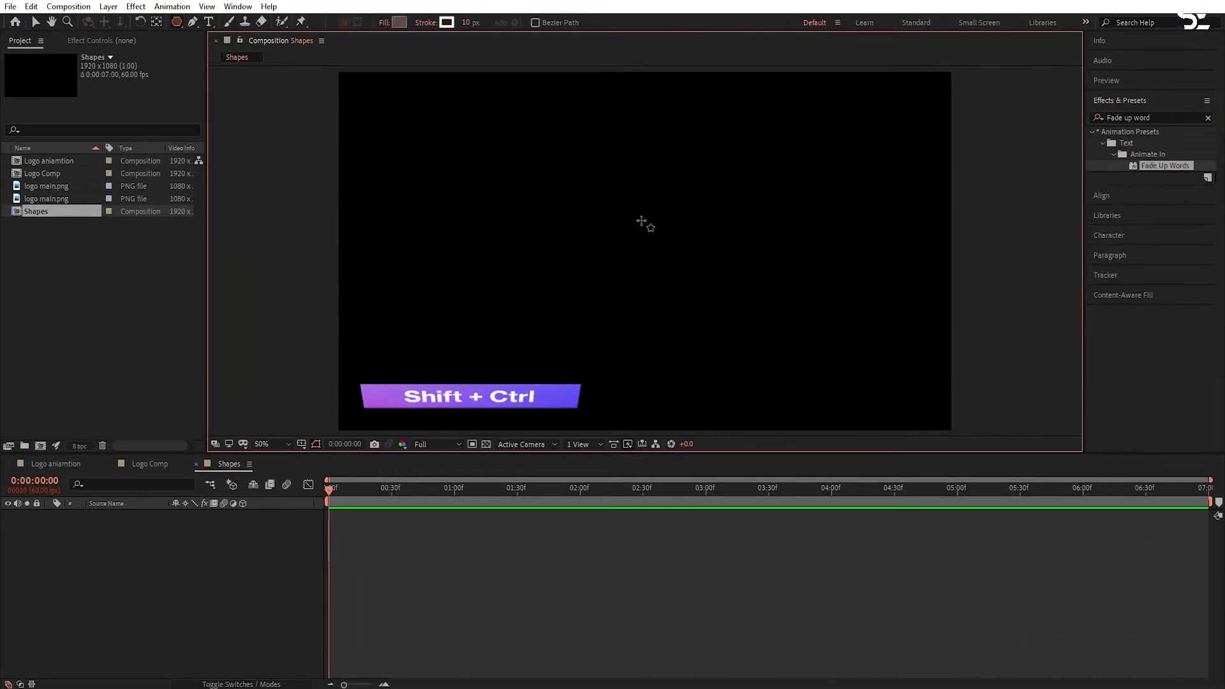
# Draw a small pentagon outline with a 10 px stroke and center it horizontally and vertically in the composition
pyautogui.moveTo(643, 222); pyautogui.dragTo(646, 251)
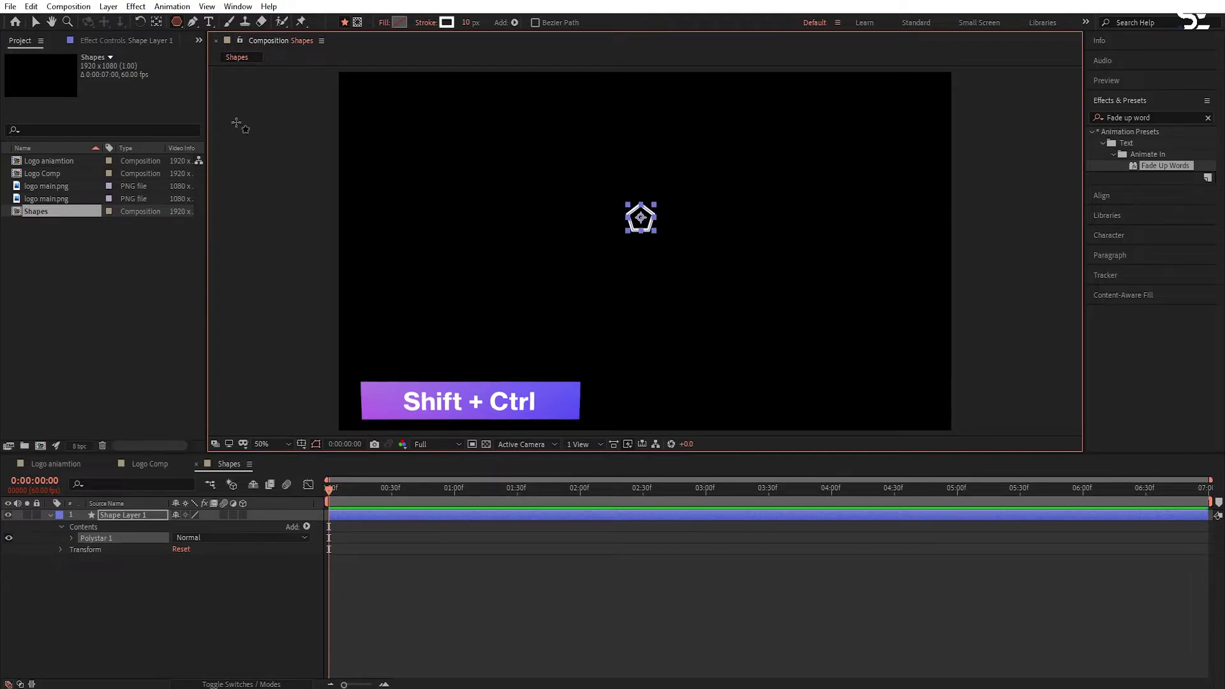
pyautogui.press('v')
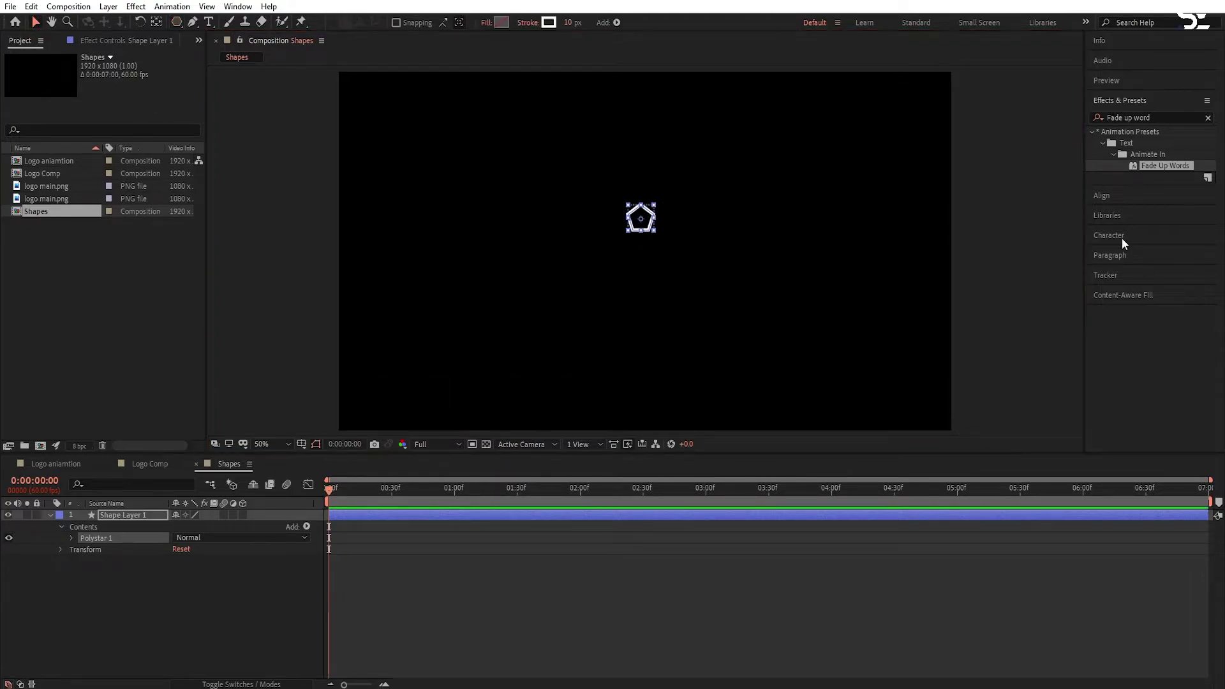
pyautogui.click(1106, 199)
pyautogui.click(1121, 155)
pyautogui.click(1185, 155)
pyautogui.click(864, 278)
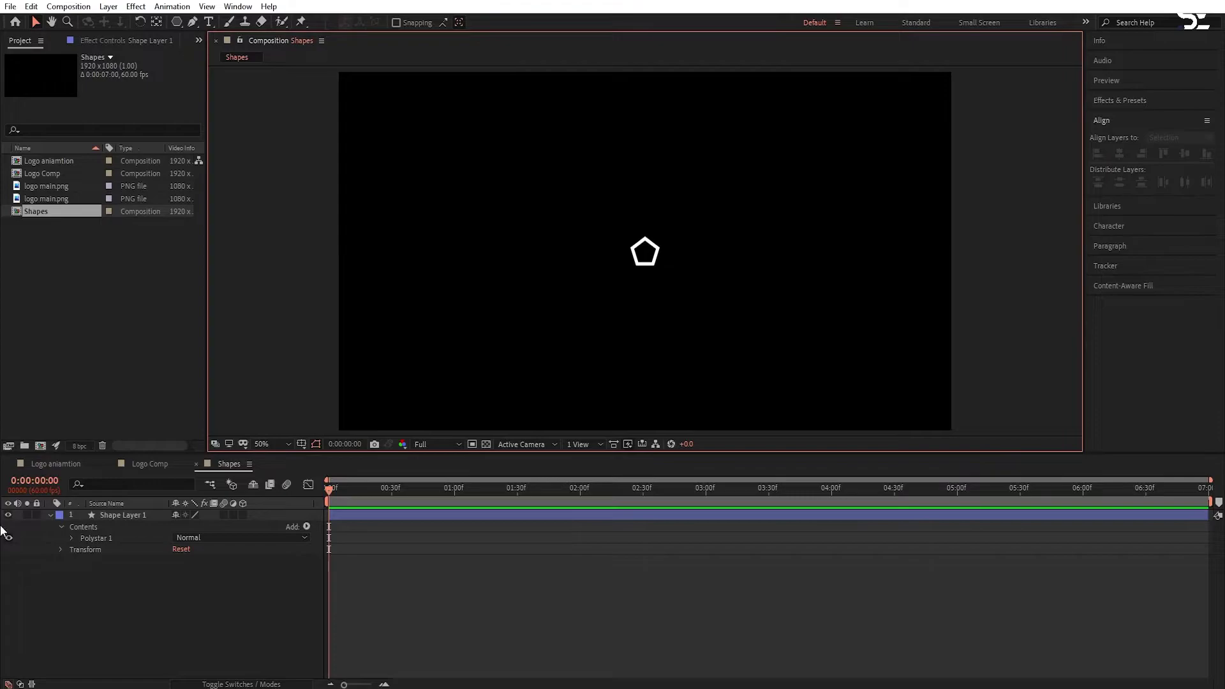
# Add Position, Scale and Rotation keyframes to the pentagon layer at 0:00:00:00, keeping the default scale and rotation
pyautogui.click(139, 518)
pyautogui.press('p')
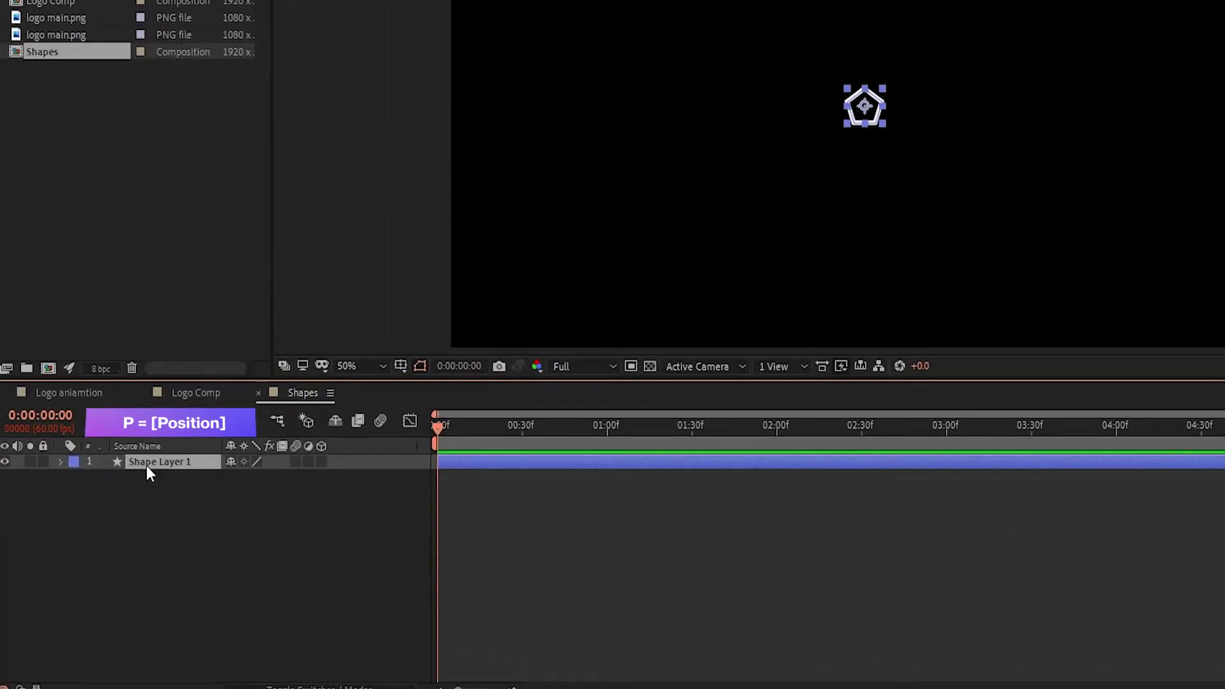
pyautogui.moveTo(495, 432); pyautogui.dragTo(420, 442)
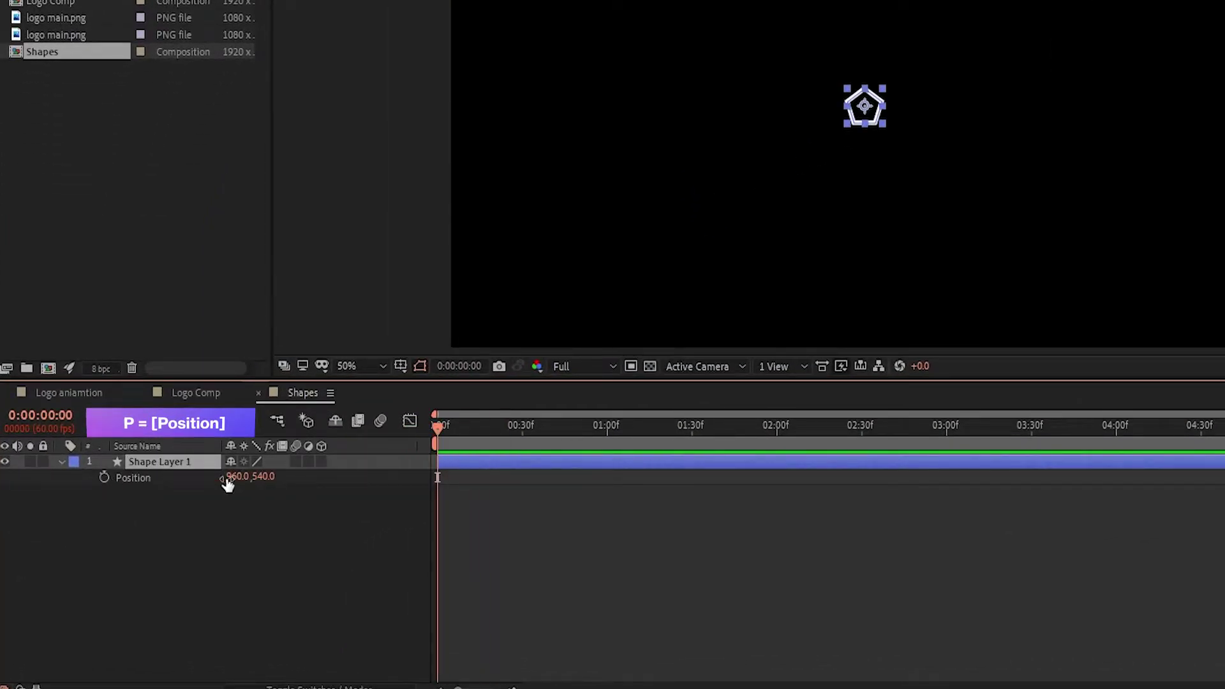
pyautogui.click(104, 477)
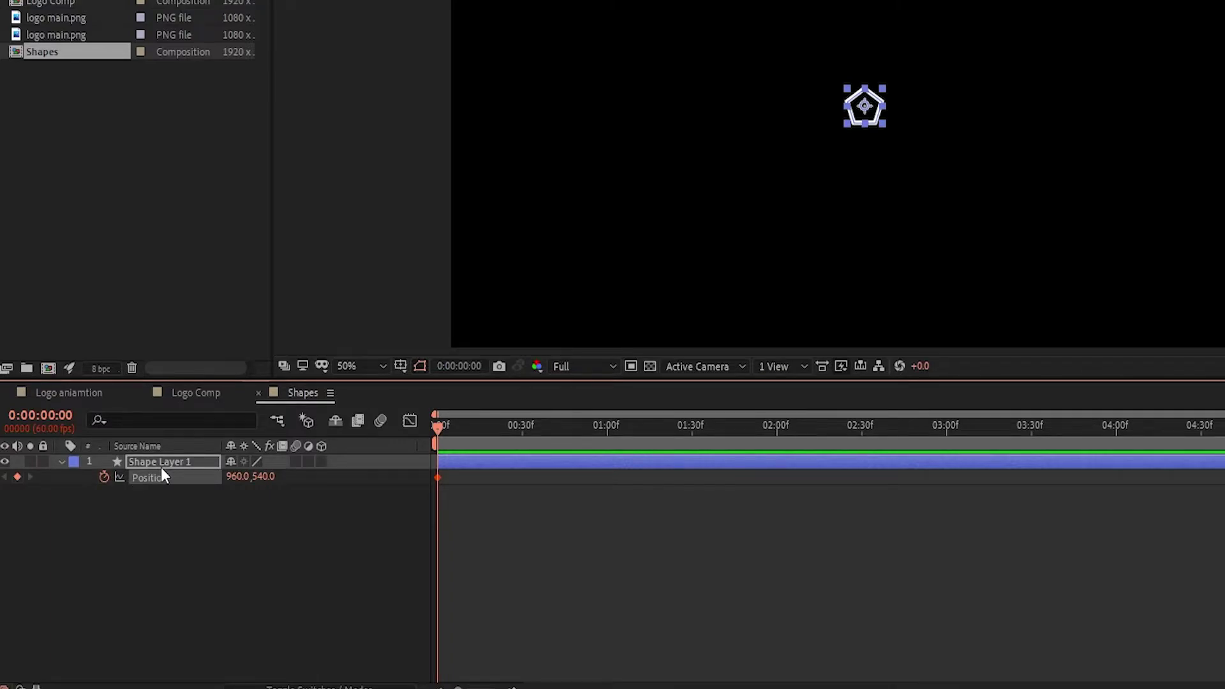
pyautogui.click(167, 466)
pyautogui.press('s')
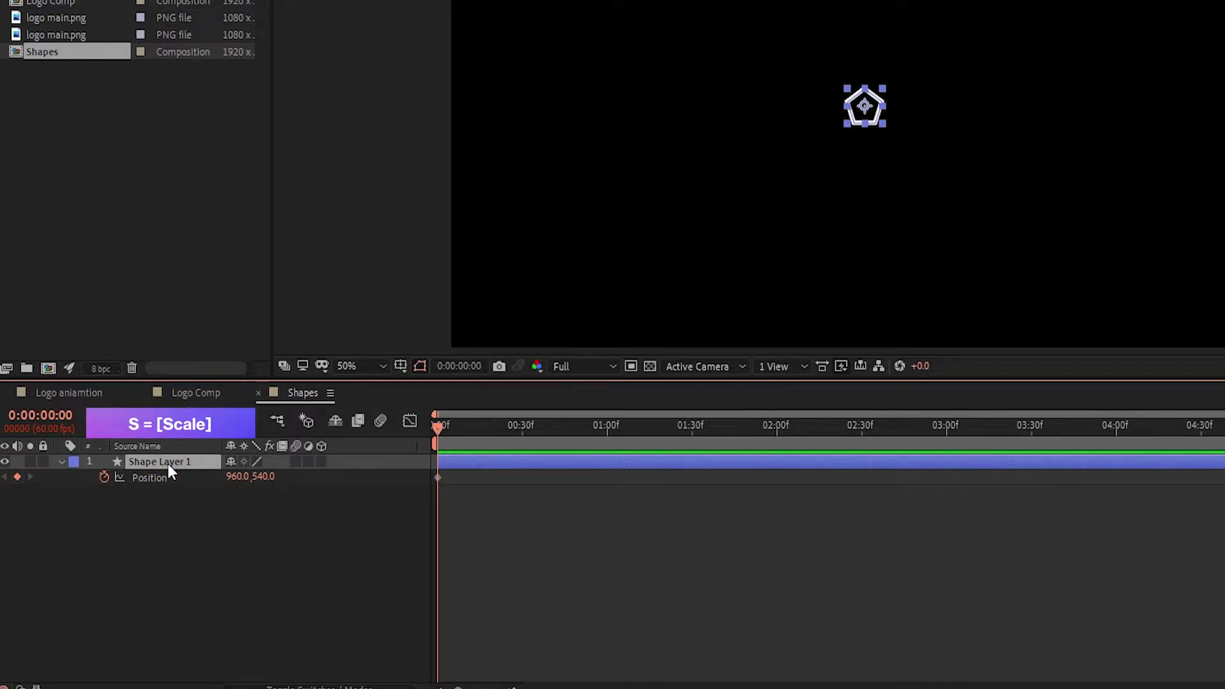
pyautogui.click(107, 477)
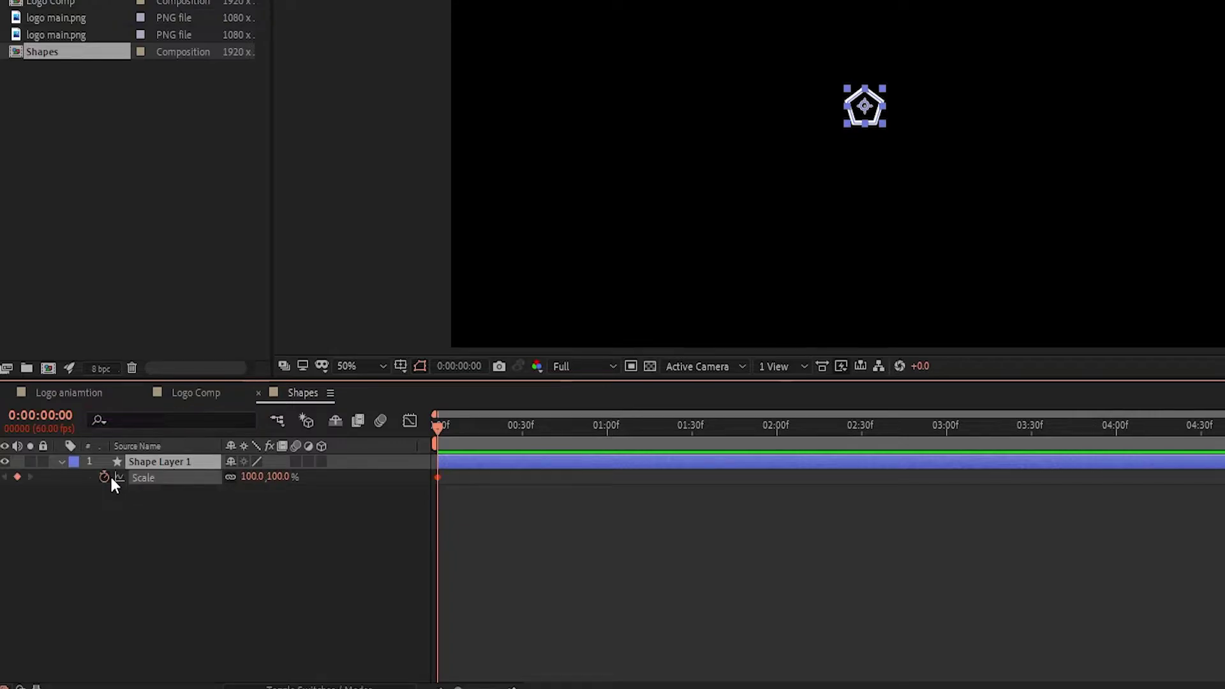
pyautogui.click(162, 466)
pyautogui.press('r')
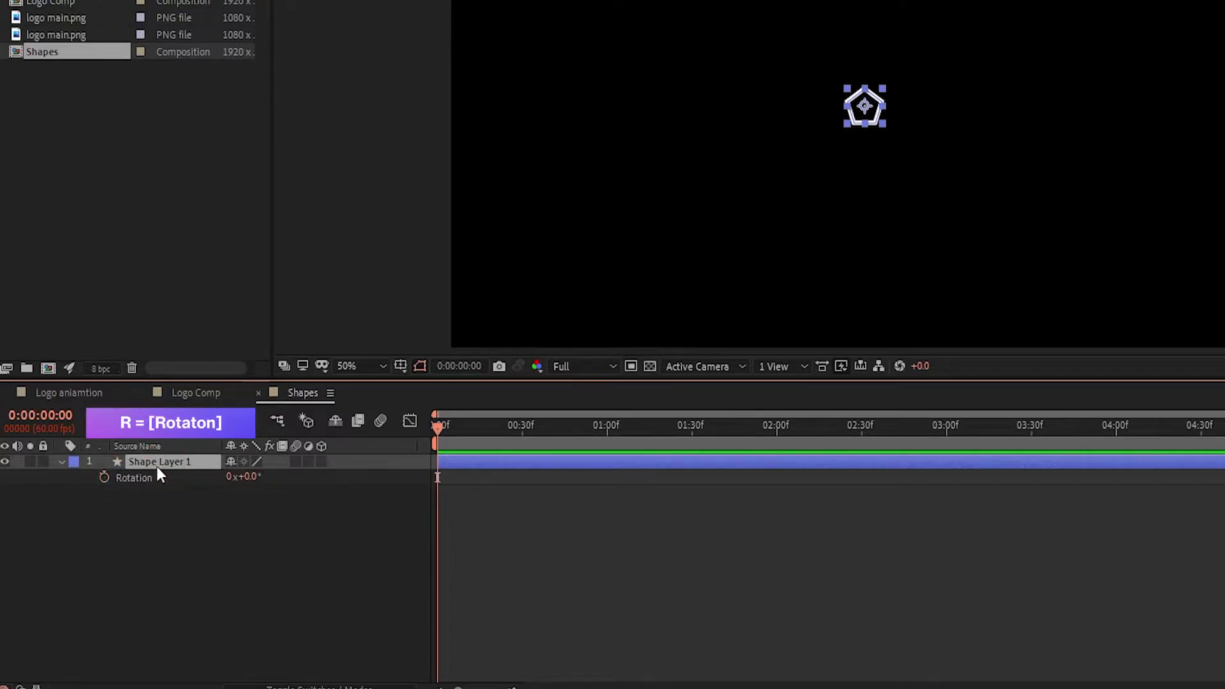
pyautogui.click(104, 478)
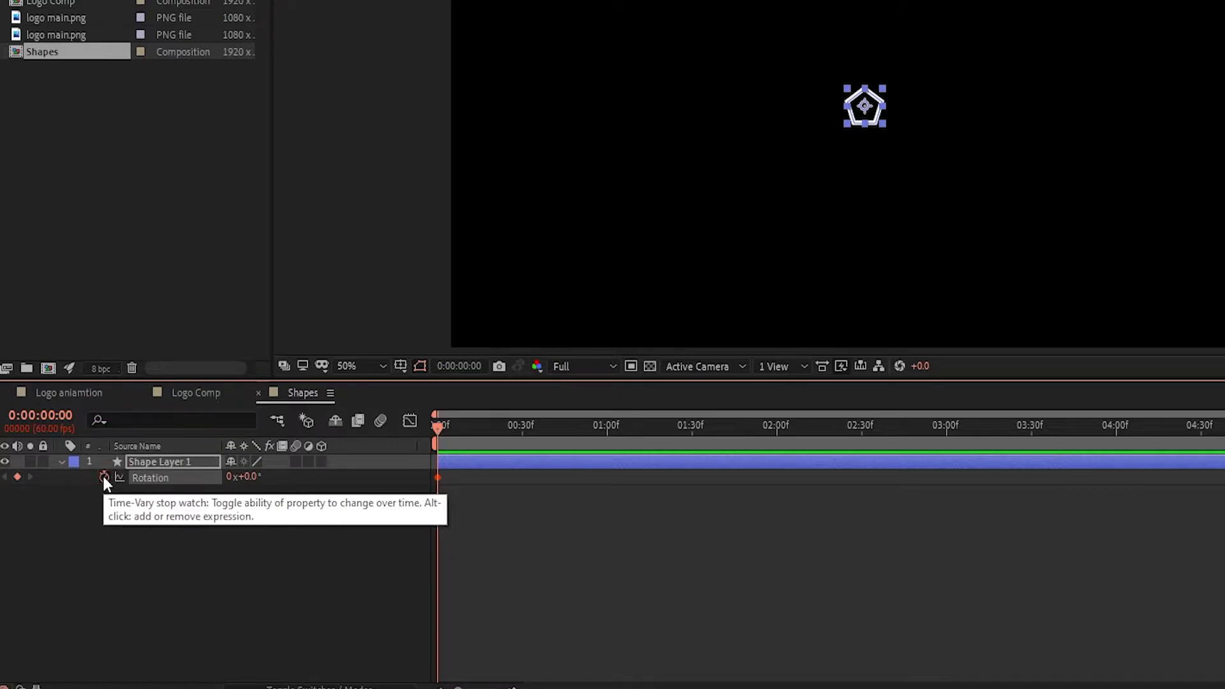
# Add a Stroke Width keyframe to the pentagon's Stroke 1 at 0:00:00:00 and collapse the layer's properties
pyautogui.click(155, 459)
pyautogui.click(63, 462)
pyautogui.click(62, 462)
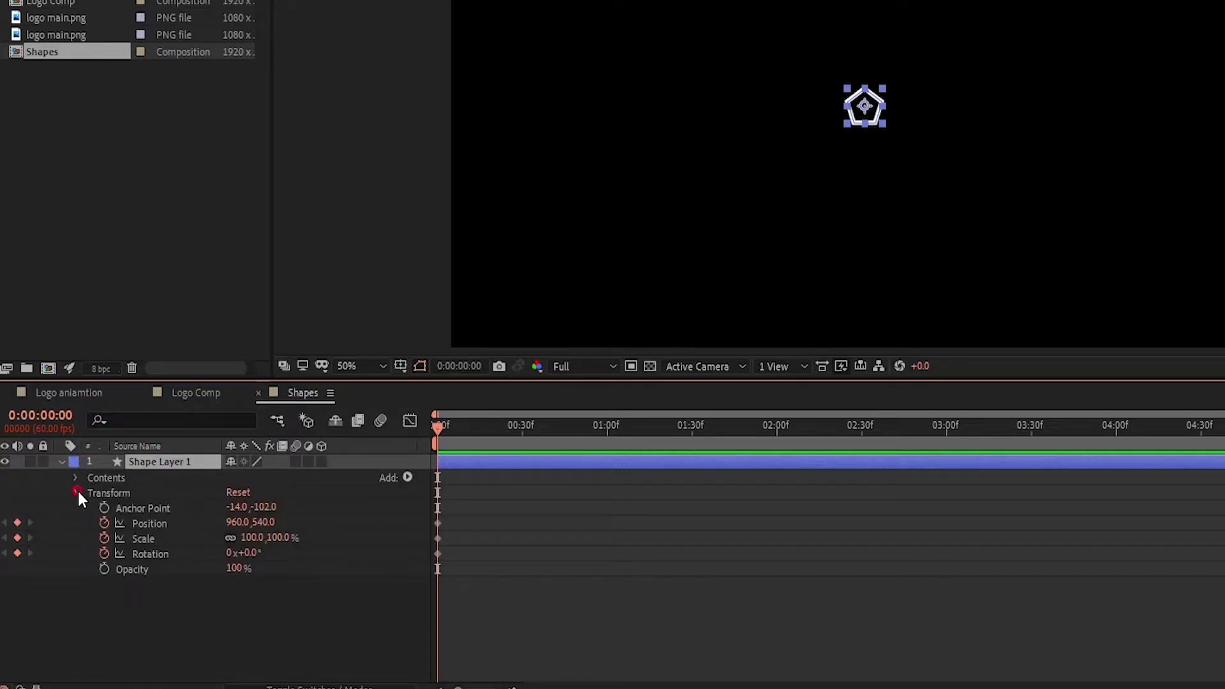
pyautogui.click(78, 491)
pyautogui.click(75, 477)
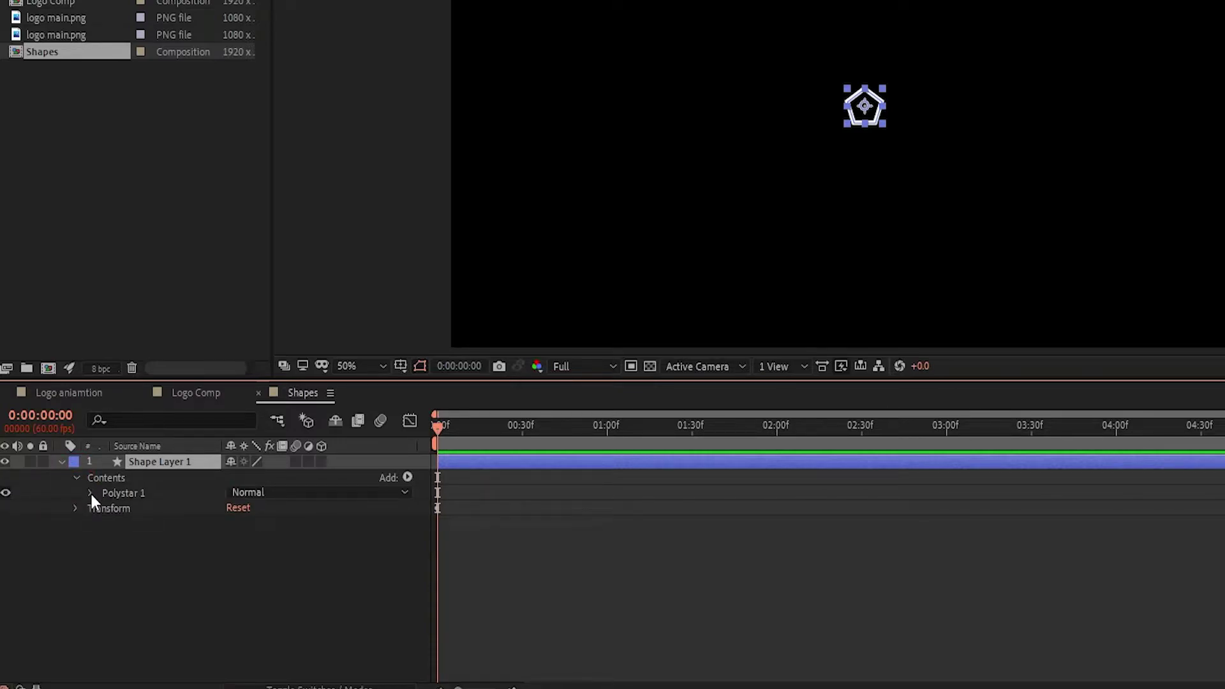
pyautogui.click(90, 494)
pyautogui.click(105, 524)
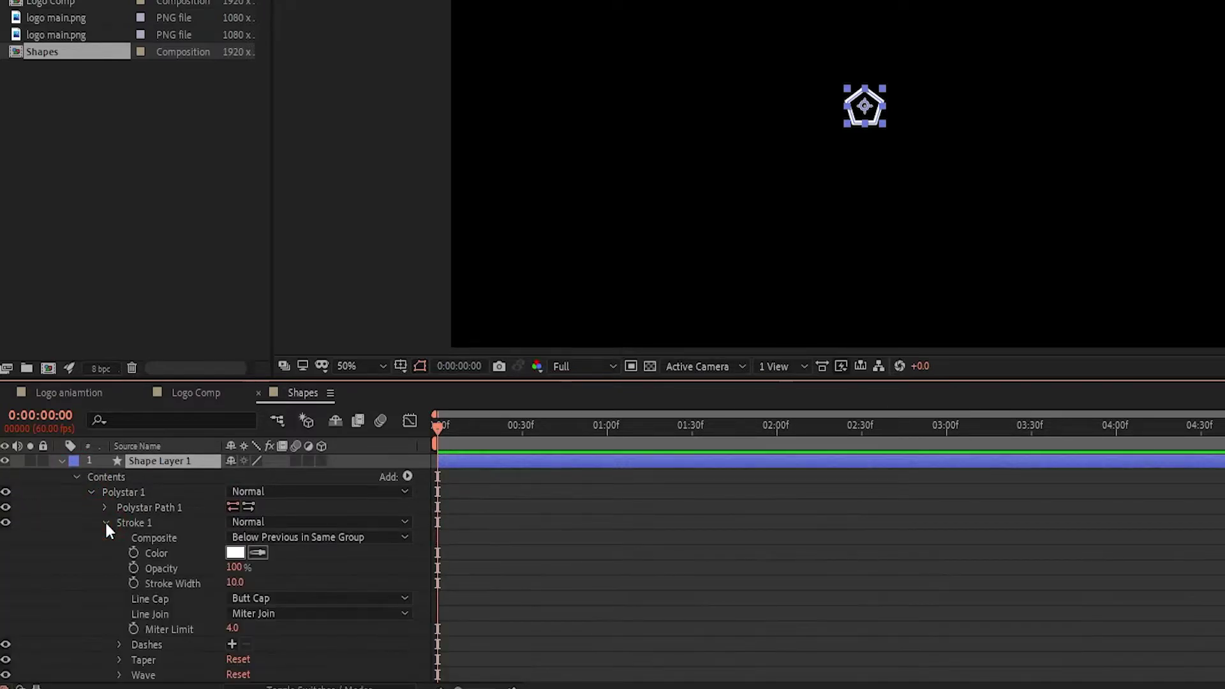
pyautogui.click(132, 583)
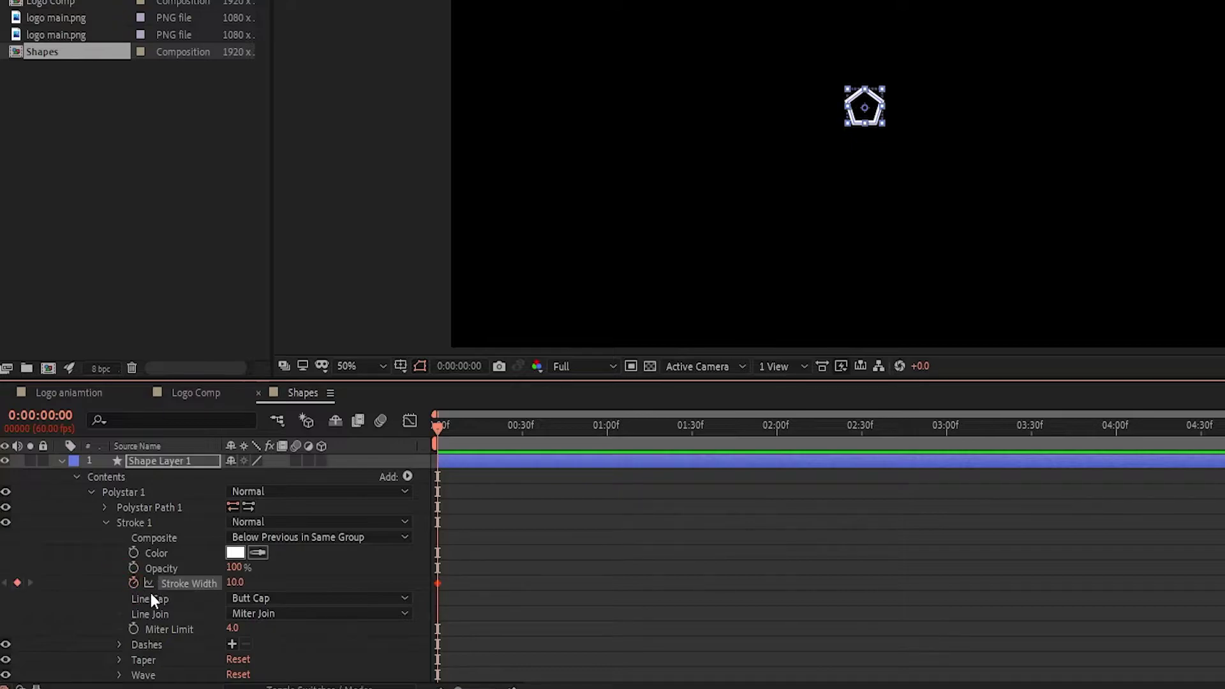
pyautogui.click(60, 461)
# Reveal the pentagon layer's keyframes and set its Scale to 0% at 0:00:00:00
pyautogui.click(149, 462)
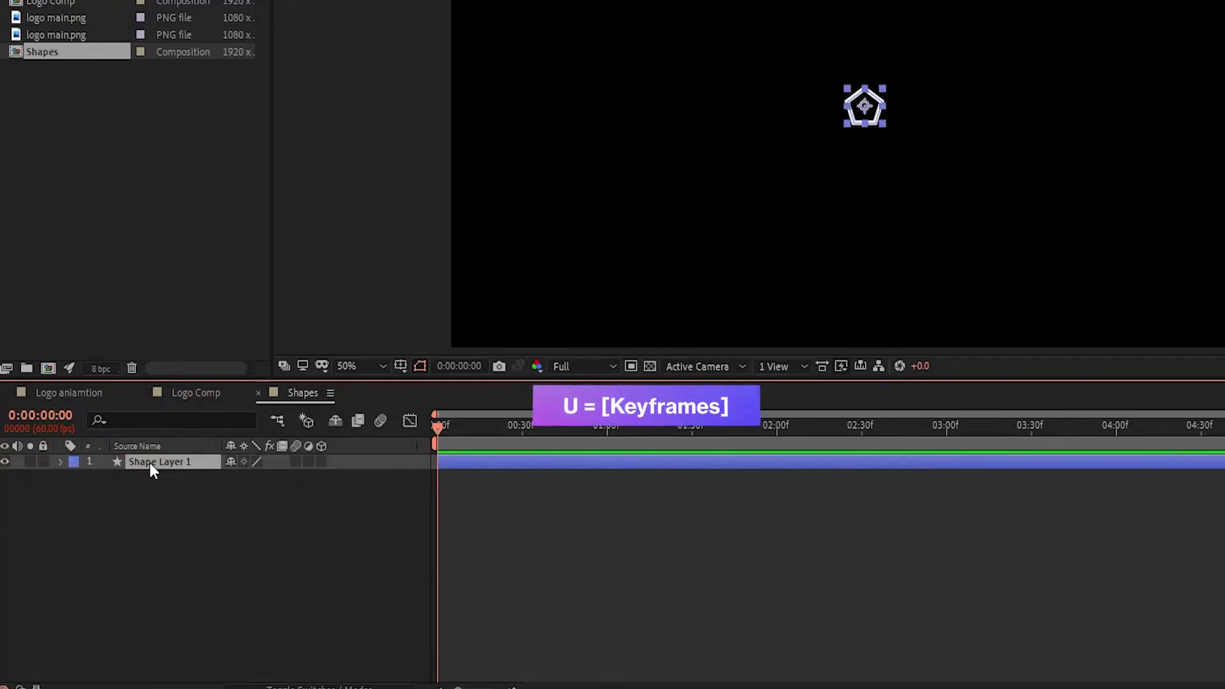
pyautogui.press('u')
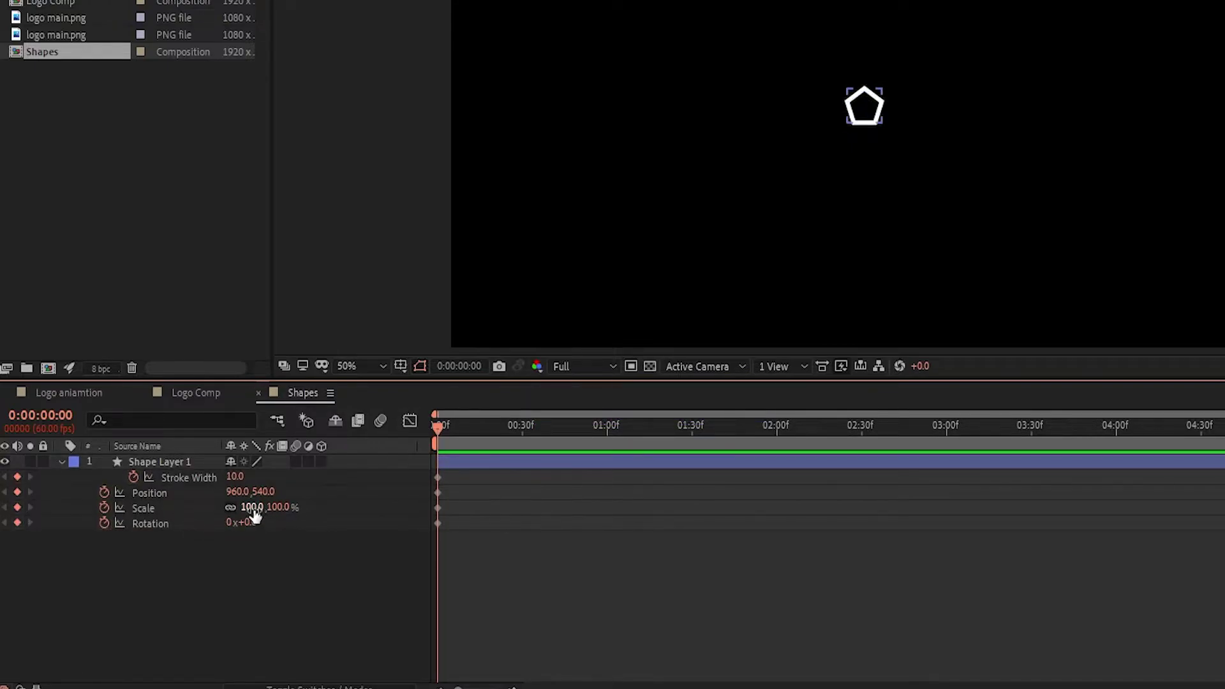
pyautogui.click(252, 507)
pyautogui.write('0')
pyautogui.click(325, 541)
# At 0:00:01:00, set the pentagon's Stroke Width to 12 and its Scale to 100%
pyautogui.moveTo(460, 440); pyautogui.dragTo(608, 427)
pyautogui.write('10')
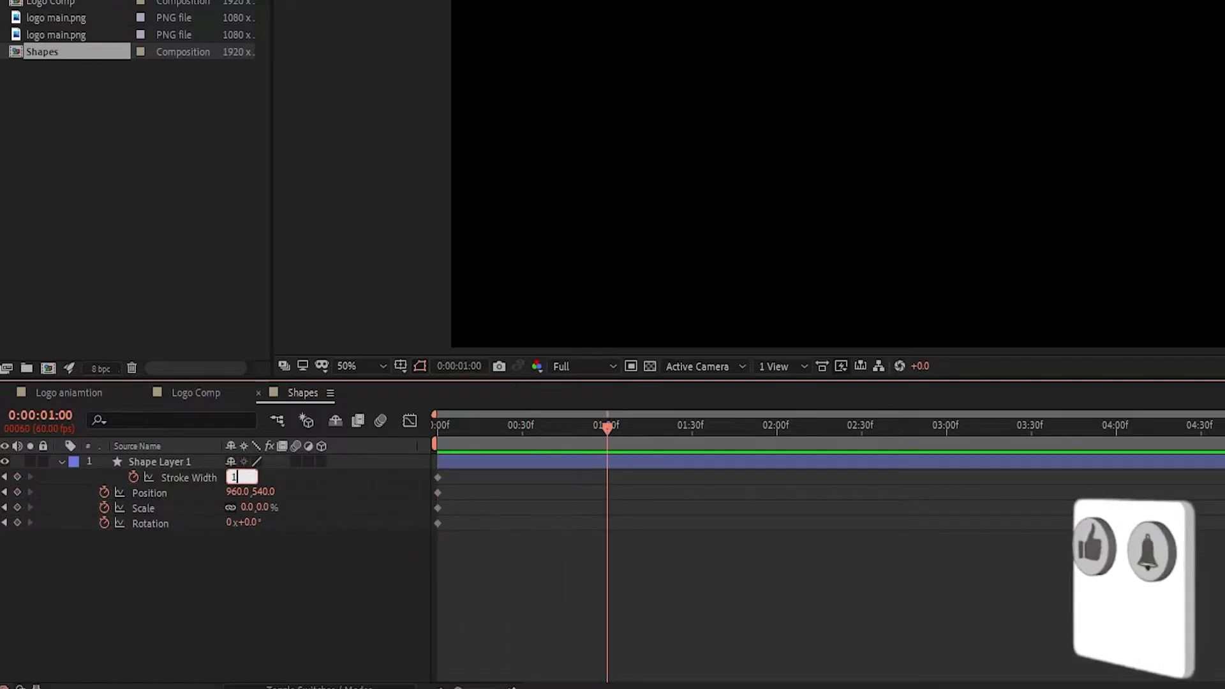
pyautogui.click(303, 505)
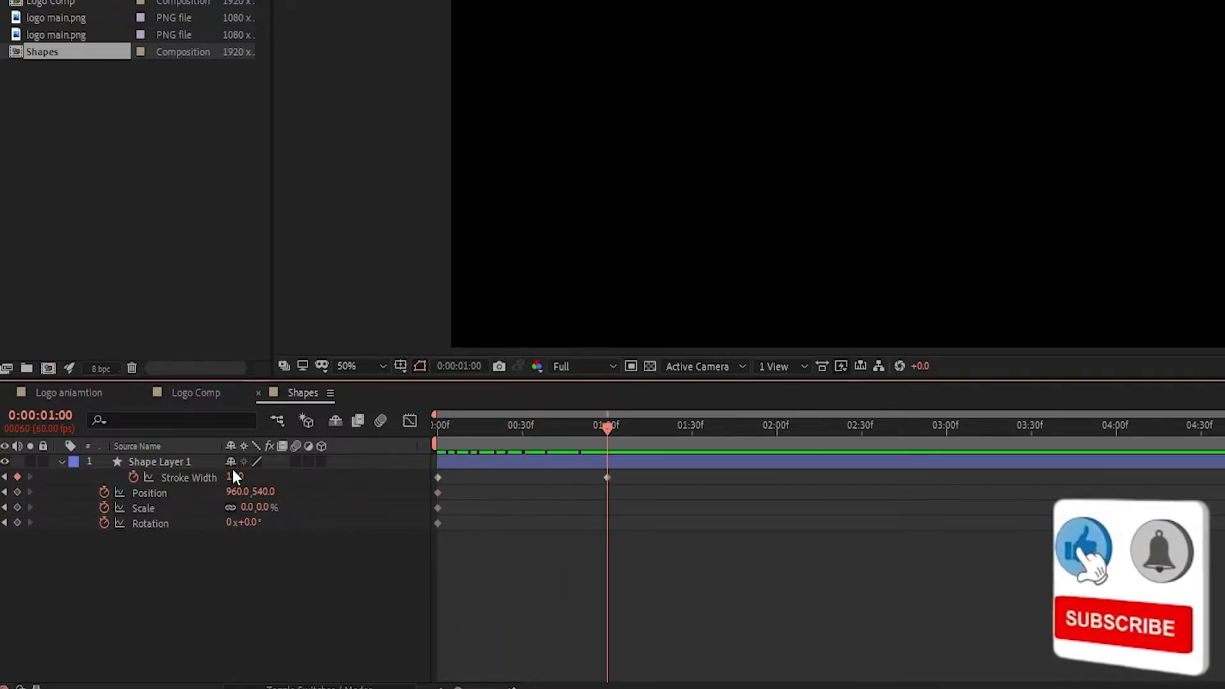
pyautogui.click(247, 507)
pyautogui.write('100')
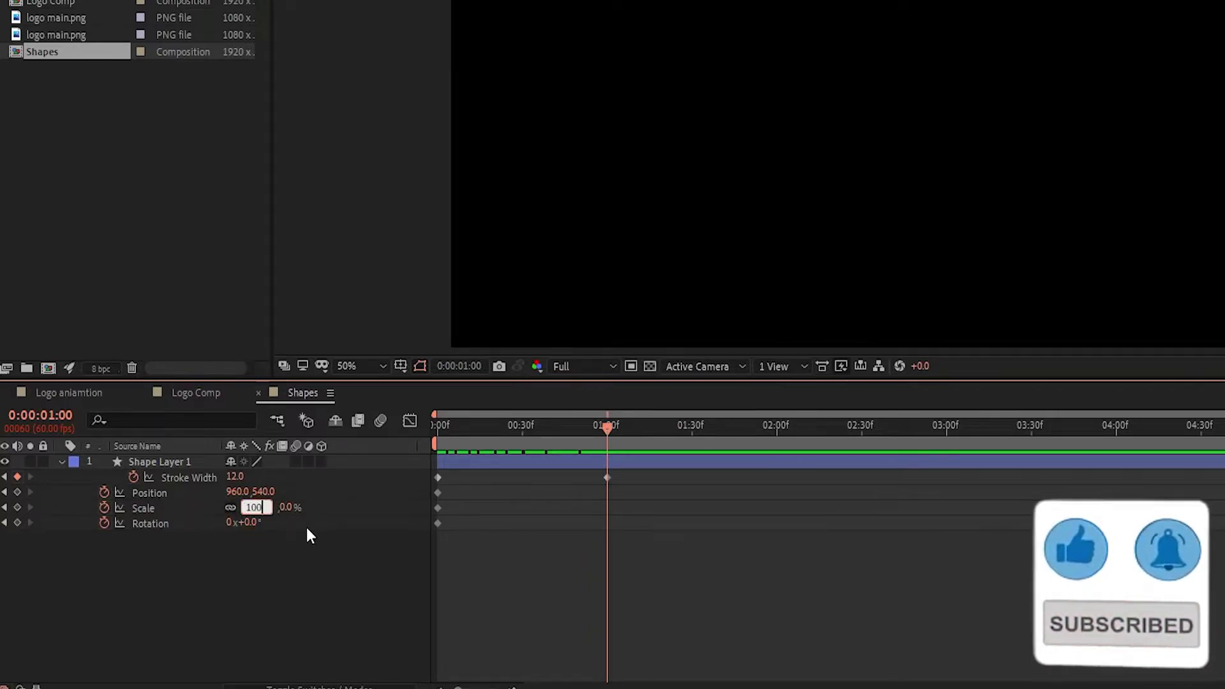
pyautogui.press('Return')
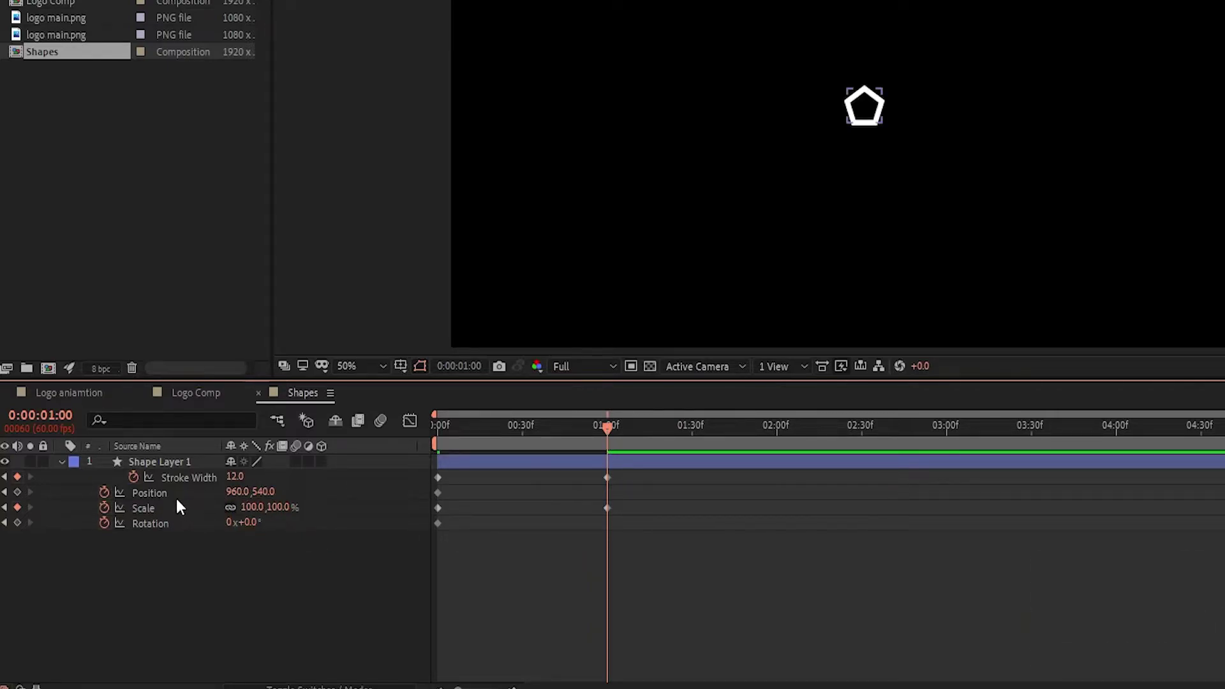
# Move the pentagon down and left of the composition's center at 0:00:01:00, to a Position of about 616, 674
pyautogui.click(166, 492)
pyautogui.moveTo(871, 120); pyautogui.dragTo(861, 125)
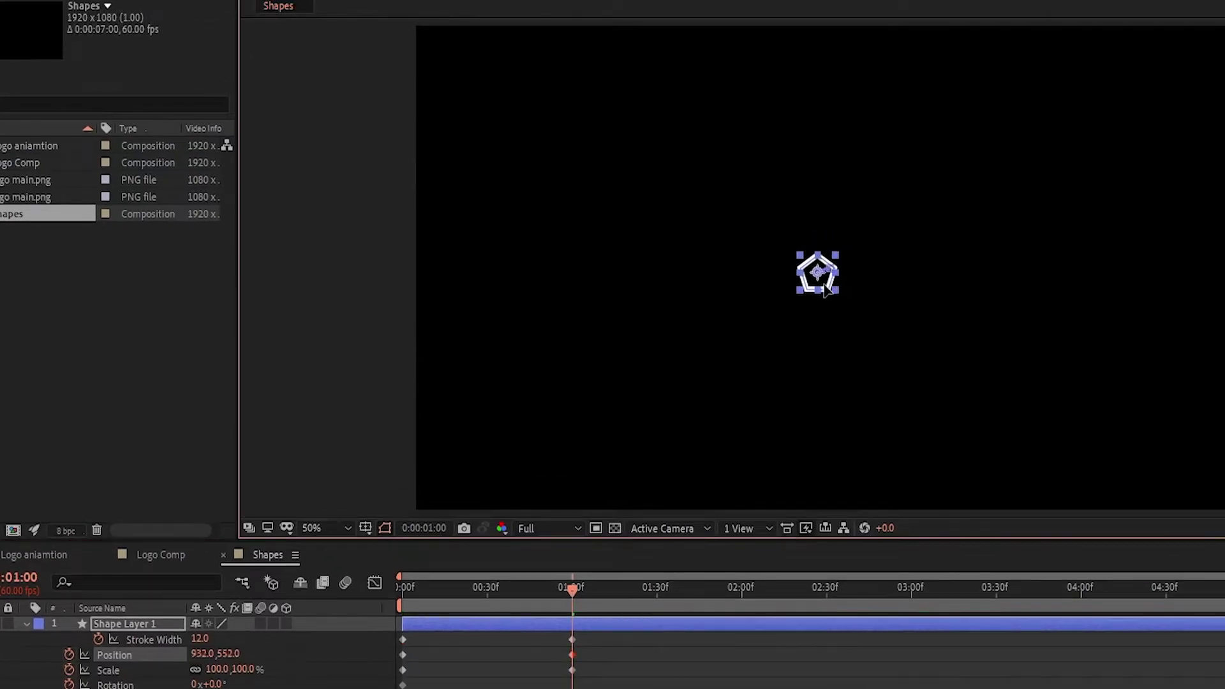
pyautogui.moveTo(824, 288); pyautogui.dragTo(692, 332)
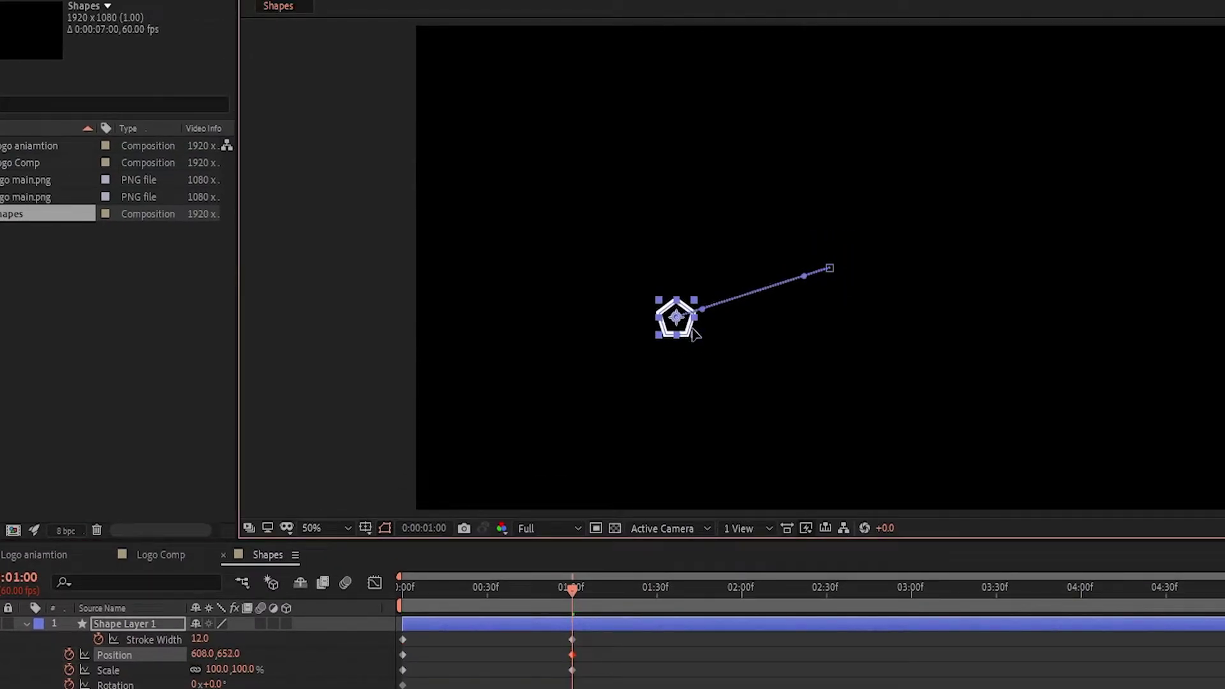
# At 0:00:01:30, set the pentagon's Stroke Width to 0 and keyframe a change in its Rotation revolutions
pyautogui.moveTo(590, 608); pyautogui.dragTo(658, 606)
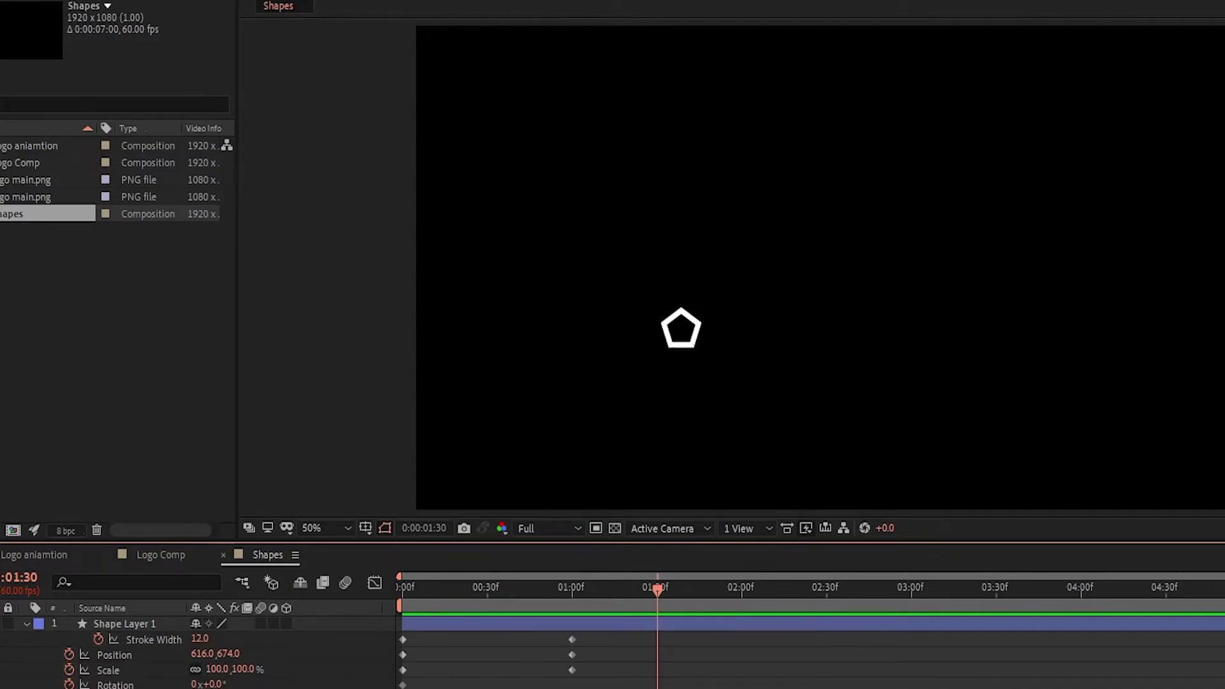
pyautogui.click(219, 671)
pyautogui.click(243, 488)
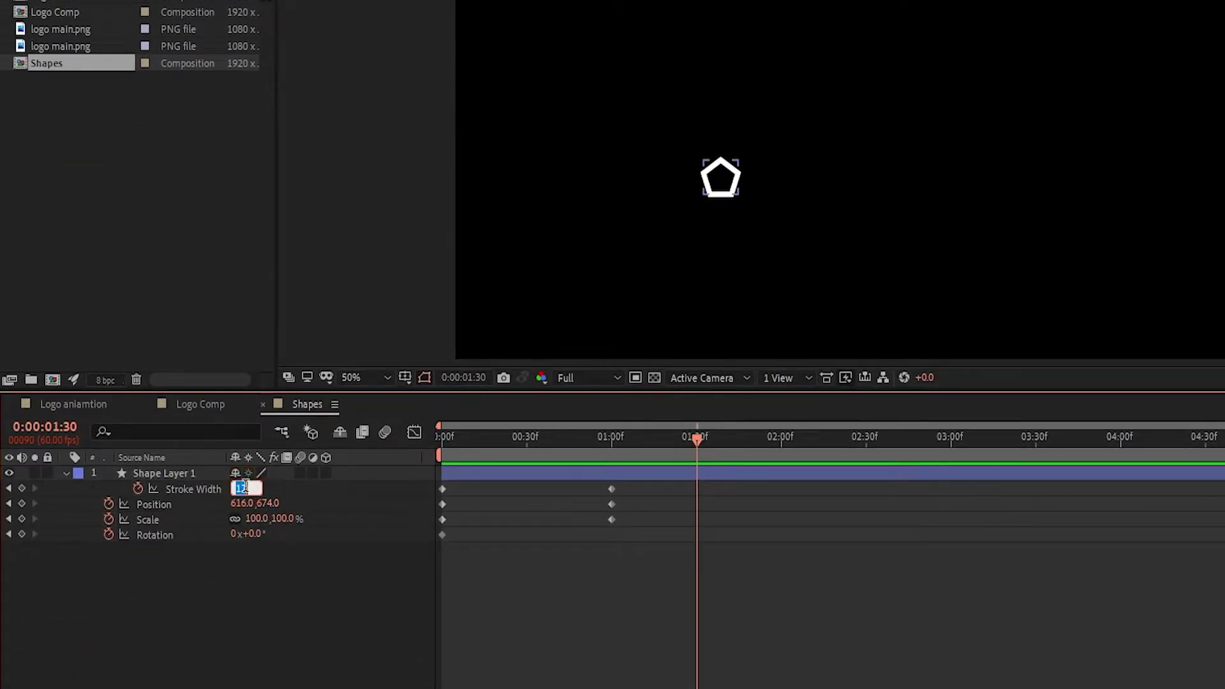
pyautogui.write('0')
pyautogui.press('Return')
pyautogui.click(235, 532)
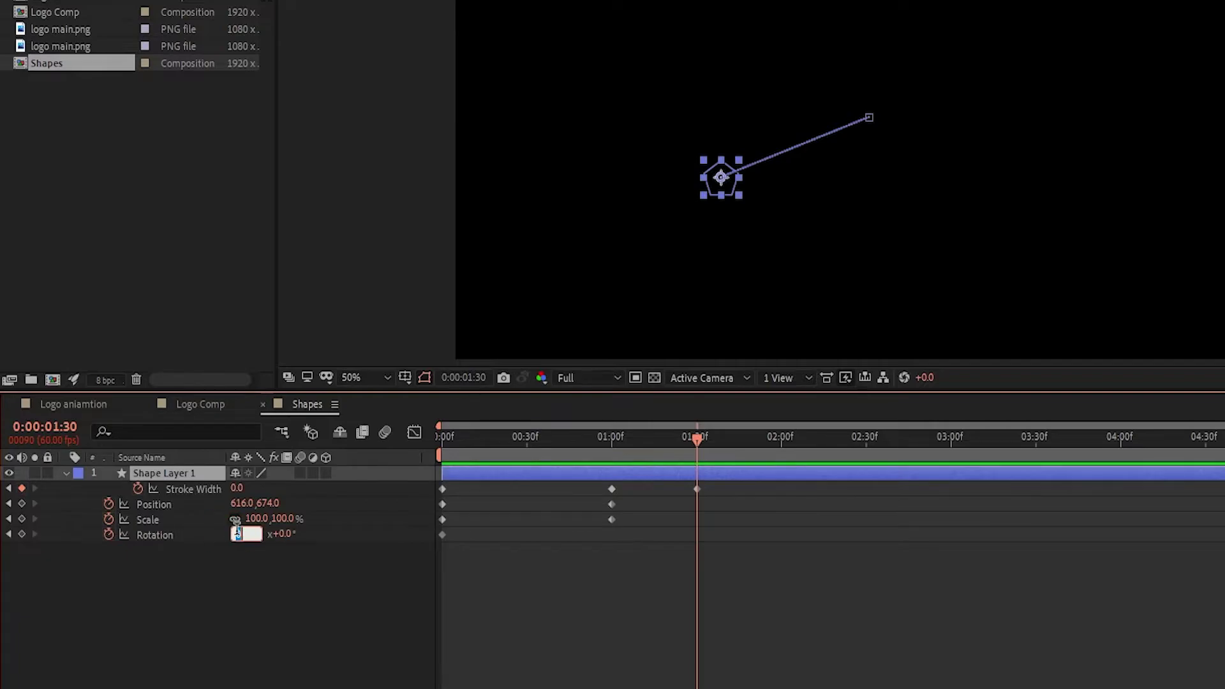
pyautogui.click(252, 579)
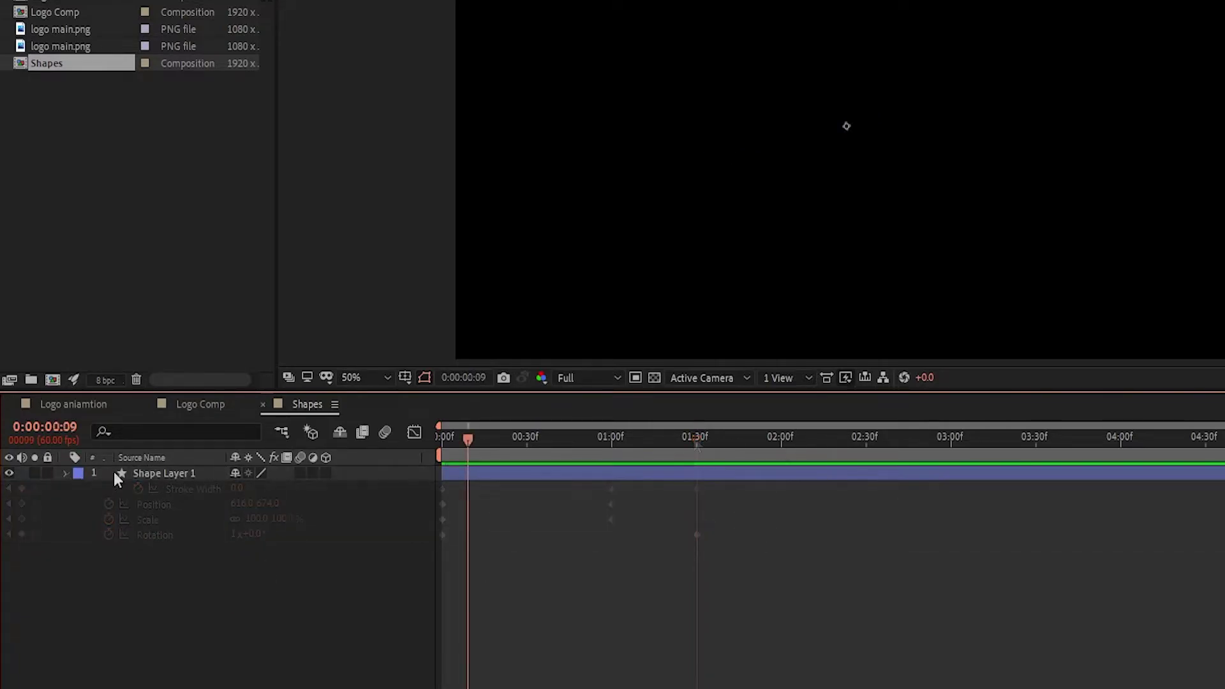
# Duplicate the pentagon layer and move the copy at 0:00:01:00 to a Position of about 798, 762, below and right of the original
pyautogui.click(134, 475)
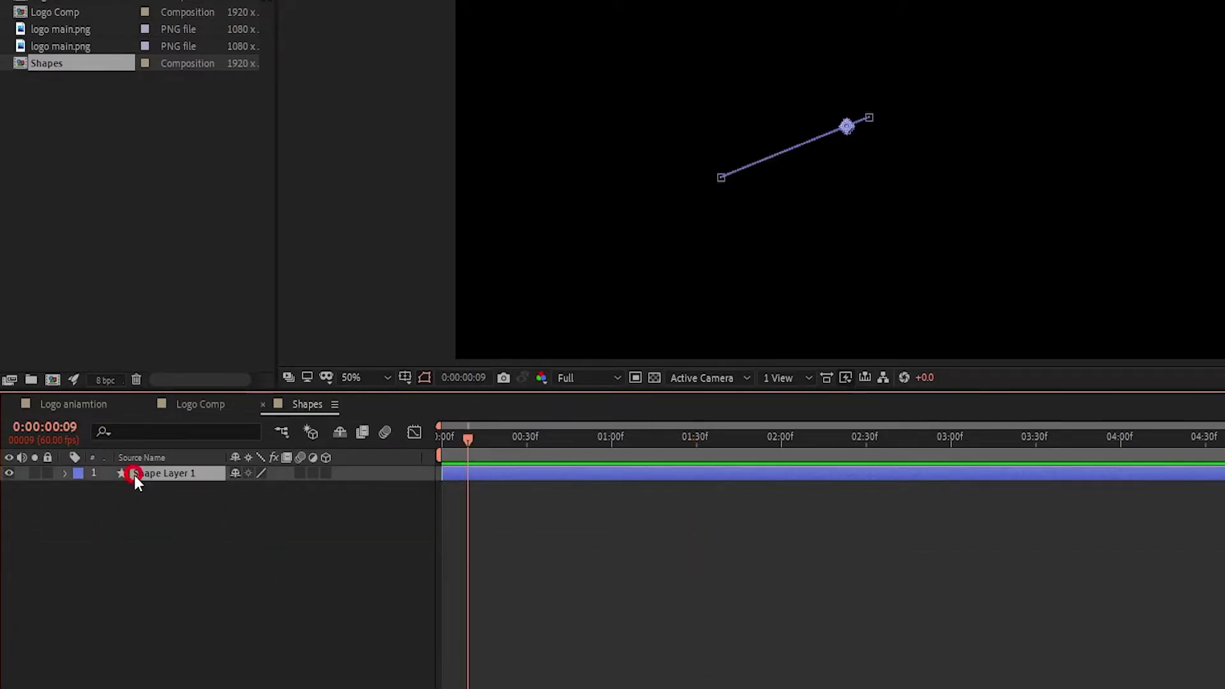
pyautogui.hotkey('ctrl', 'd')
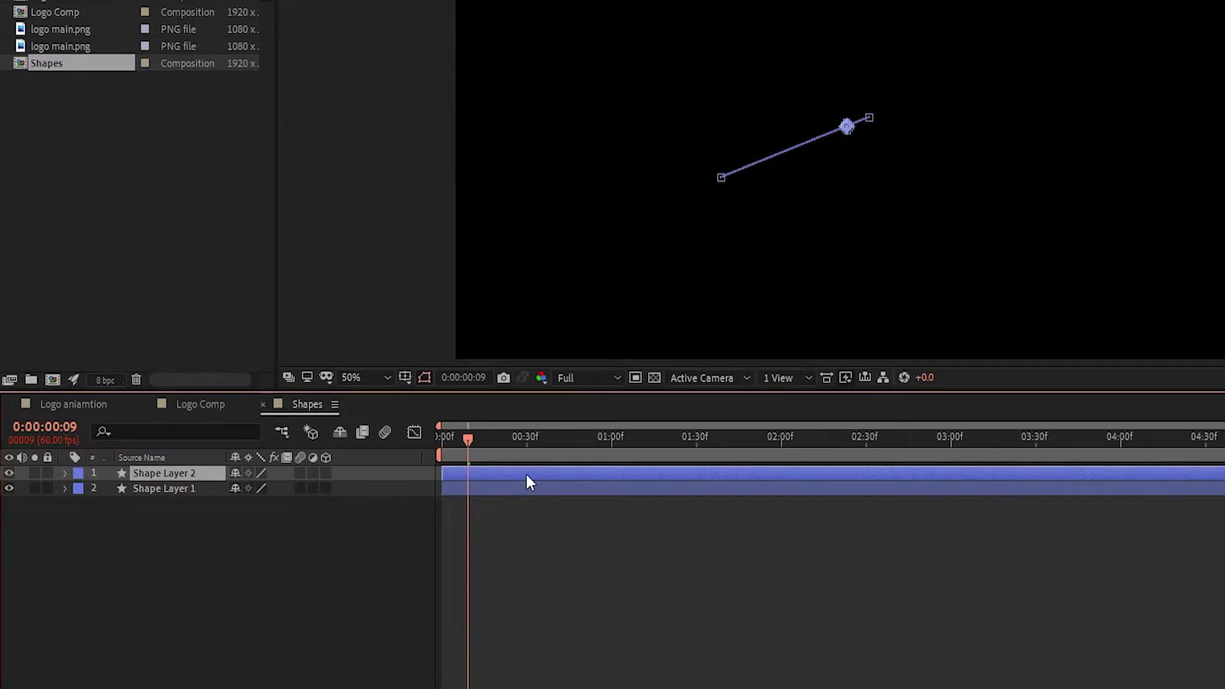
pyautogui.press('p')
pyautogui.moveTo(610, 447); pyautogui.dragTo(614, 442)
pyautogui.press('pageup')
pyautogui.moveTo(733, 171); pyautogui.dragTo(805, 229)
# Turn the duplicated pentagon into a triangle by setting its Polystar Path 1 Points to 3, and collapse the layer
pyautogui.click(67, 473)
pyautogui.click(67, 473)
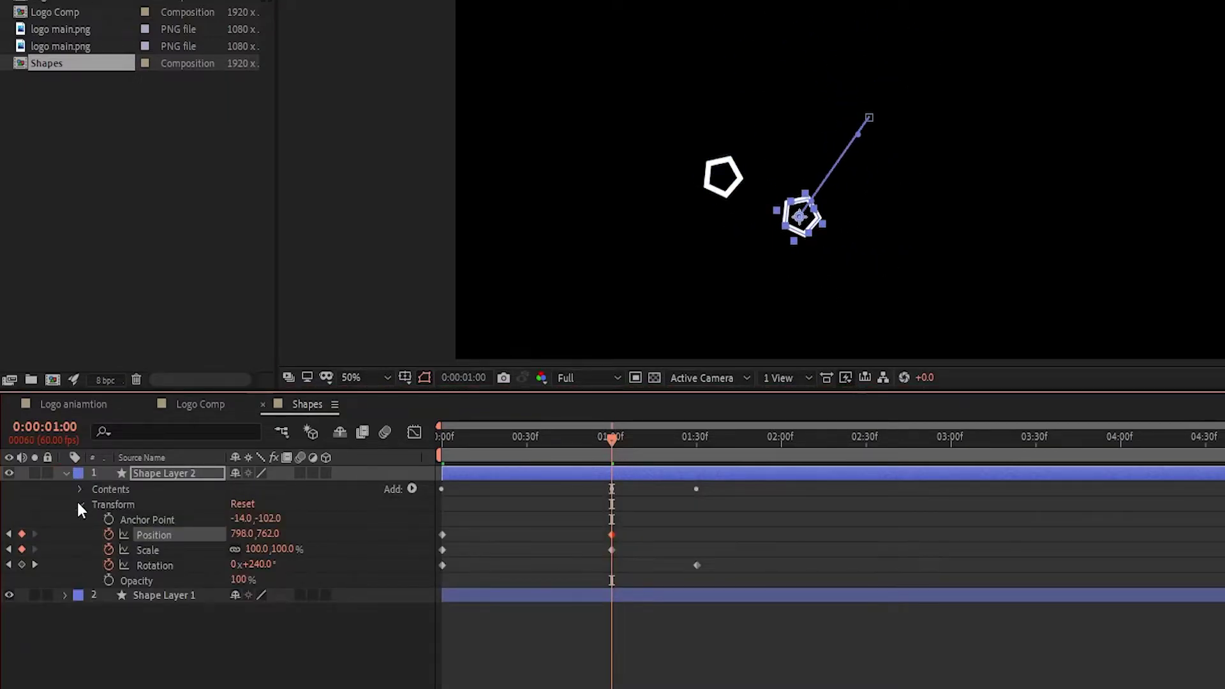
pyautogui.click(78, 504)
pyautogui.click(79, 489)
pyautogui.click(97, 504)
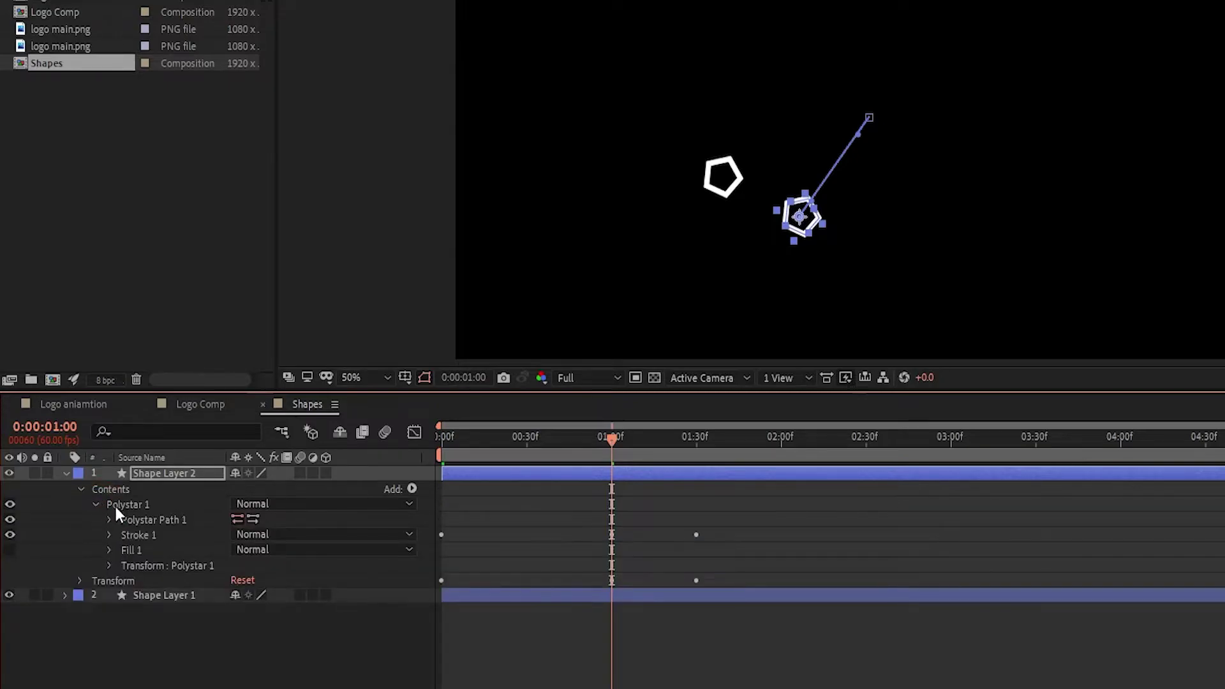
pyautogui.click(108, 519)
pyautogui.click(237, 550)
pyautogui.write('3')
pyautogui.click(309, 556)
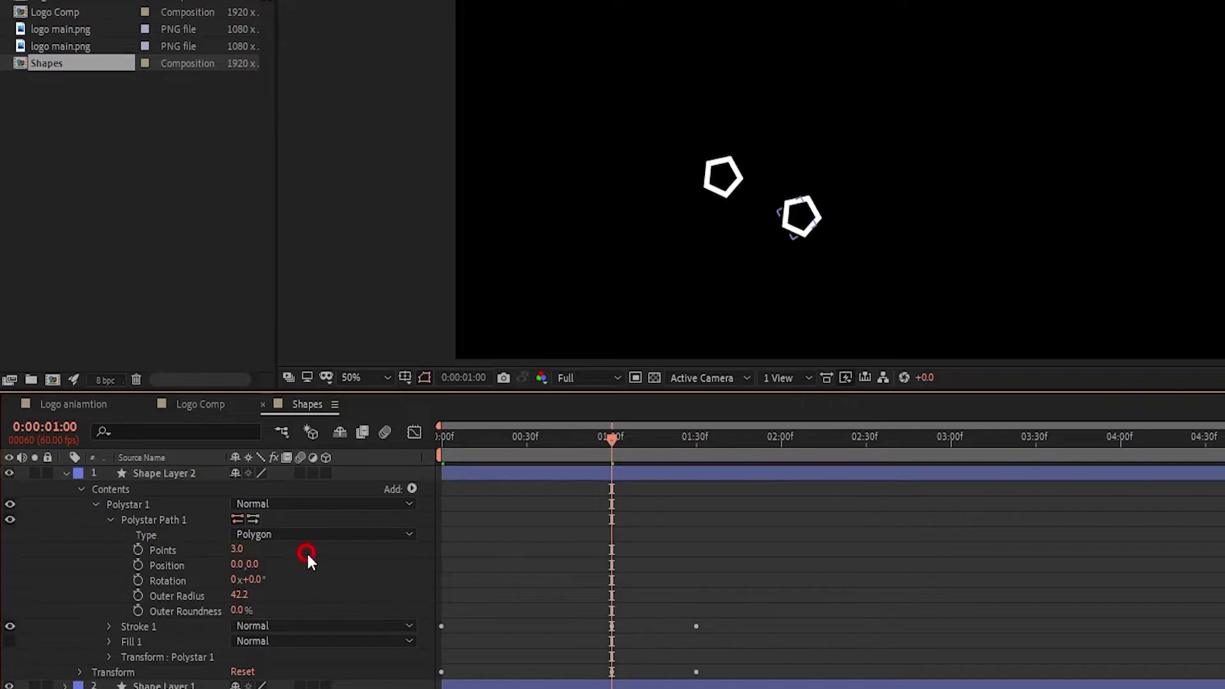
pyautogui.click(67, 474)
# Duplicate the triangle layer and move the copy above the pentagon at 0:00:01:00
pyautogui.click(126, 475)
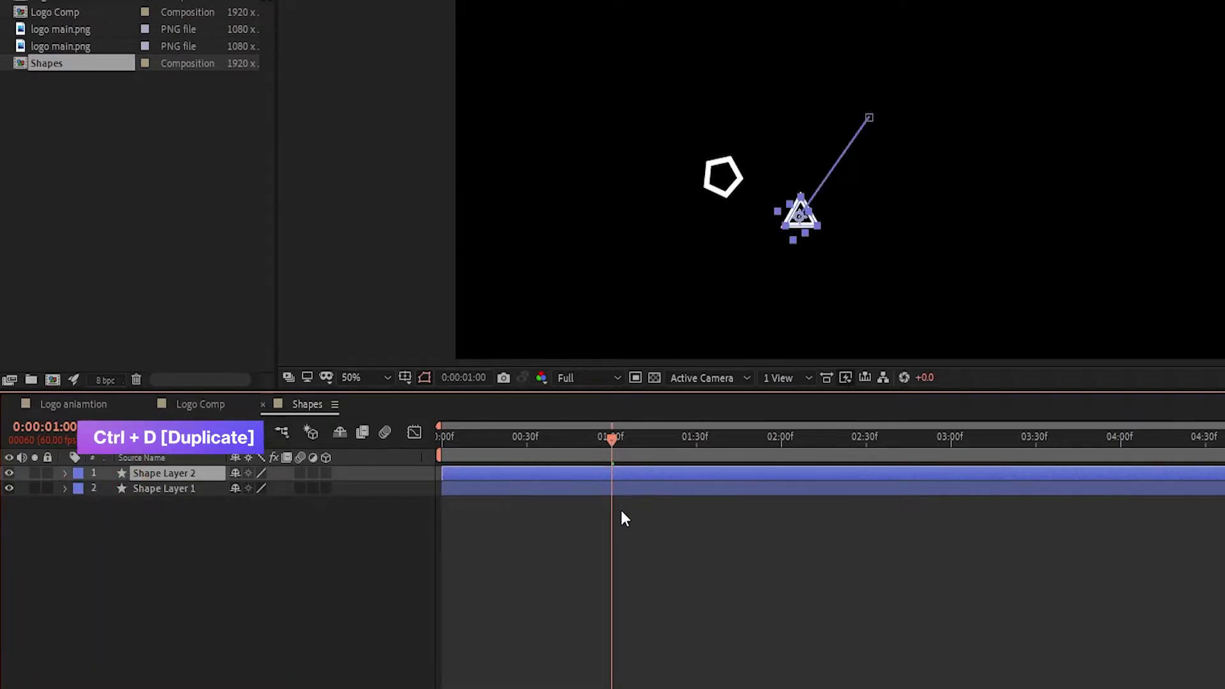
pyautogui.hotkey('ctrl', 'd')
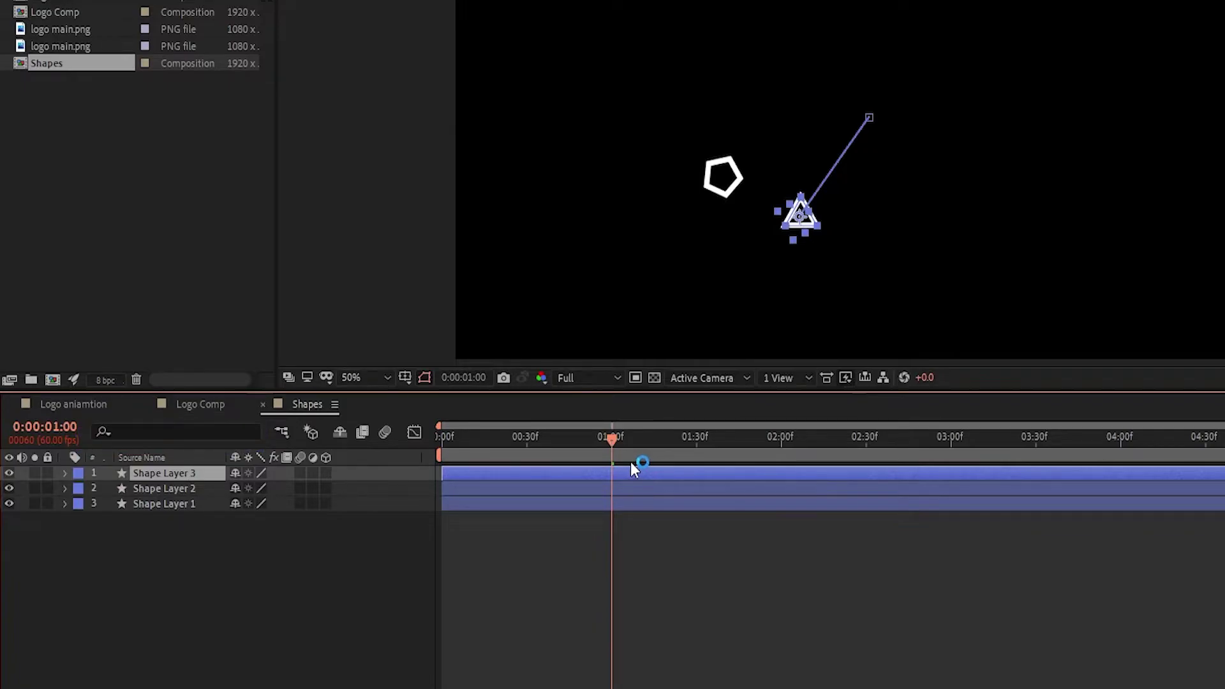
pyautogui.moveTo(607, 439)
pyautogui.mouseDown()
pyautogui.moveTo(621, 434)
pyautogui.moveTo(606, 435)
pyautogui.mouseUp()
pyautogui.moveTo(803, 222); pyautogui.dragTo(730, 91)
# Turn the duplicated triangle into a circle by raising its Polystar Path 1 Points to 106
pyautogui.click(65, 473)
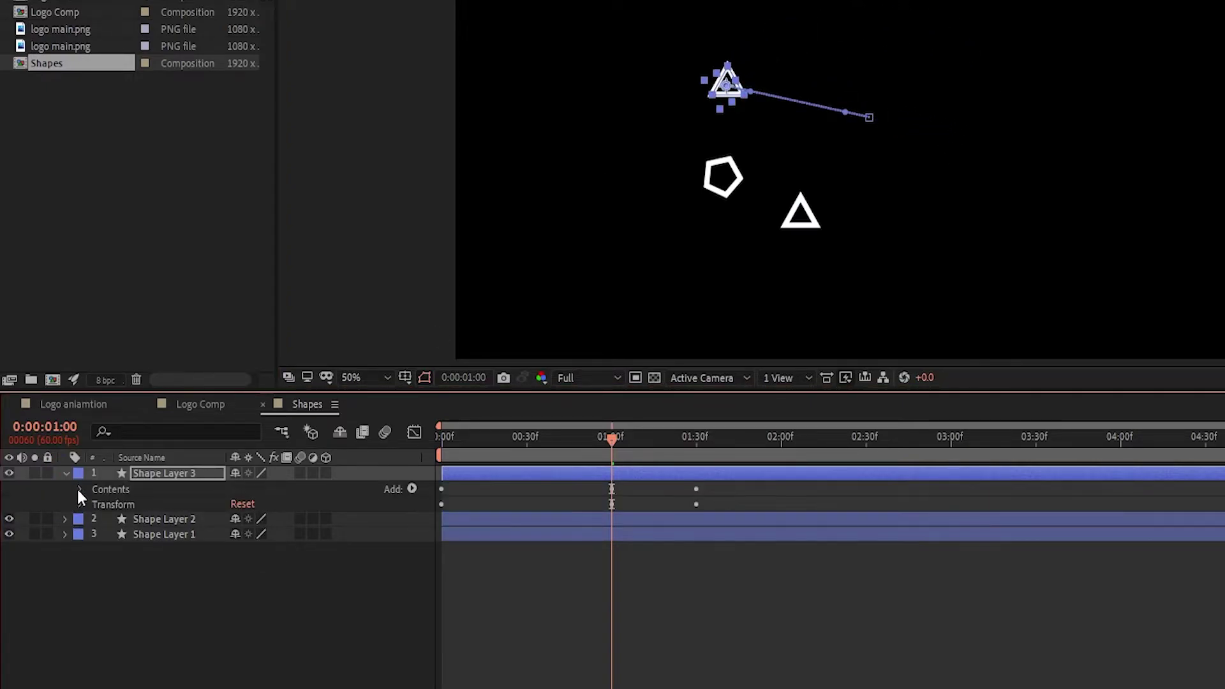
pyautogui.click(79, 489)
pyautogui.click(94, 503)
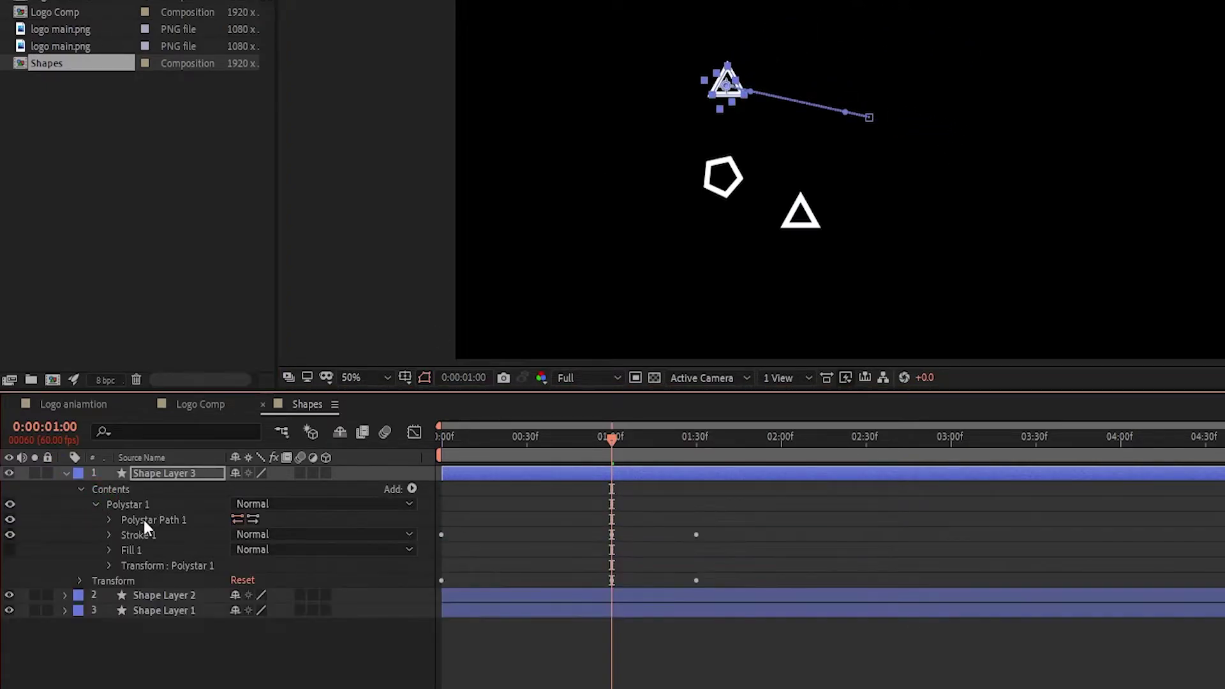
pyautogui.click(110, 520)
pyautogui.click(223, 554)
pyautogui.moveTo(239, 553); pyautogui.dragTo(318, 539)
pyautogui.click(331, 561)
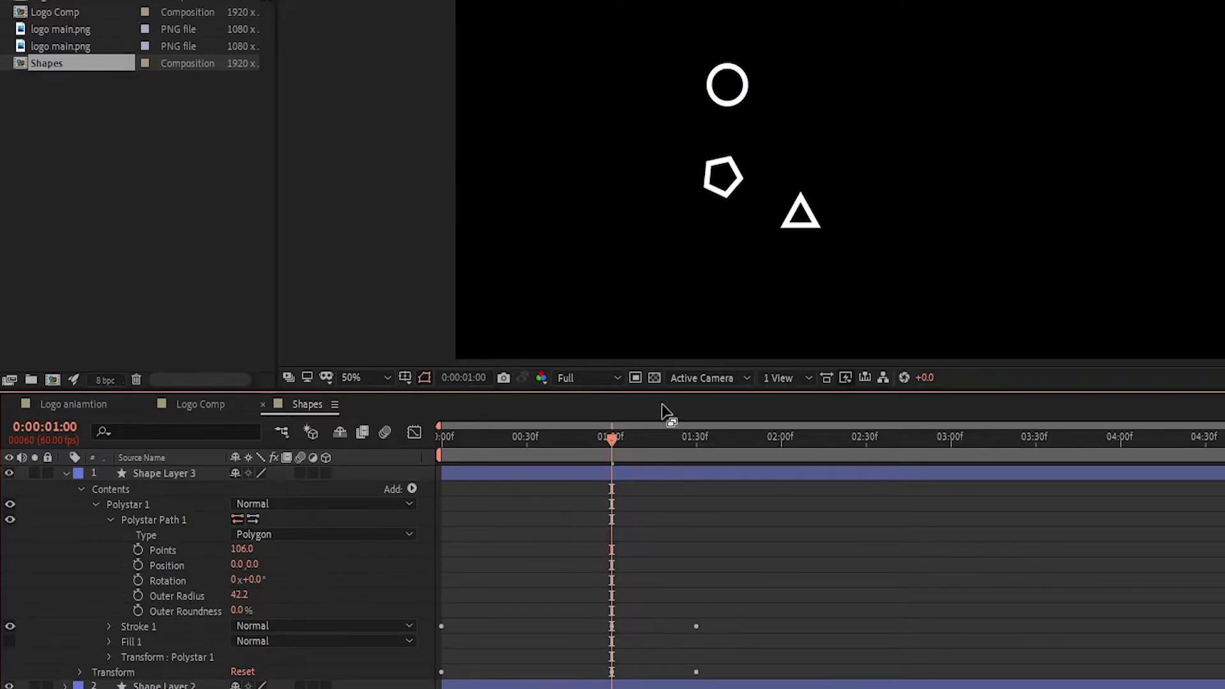
# Collapse and duplicate the circle layer, and move the copy to the right of the triangle, slightly higher, at 0:00:01:00
pyautogui.click(141, 476)
pyautogui.press('u')
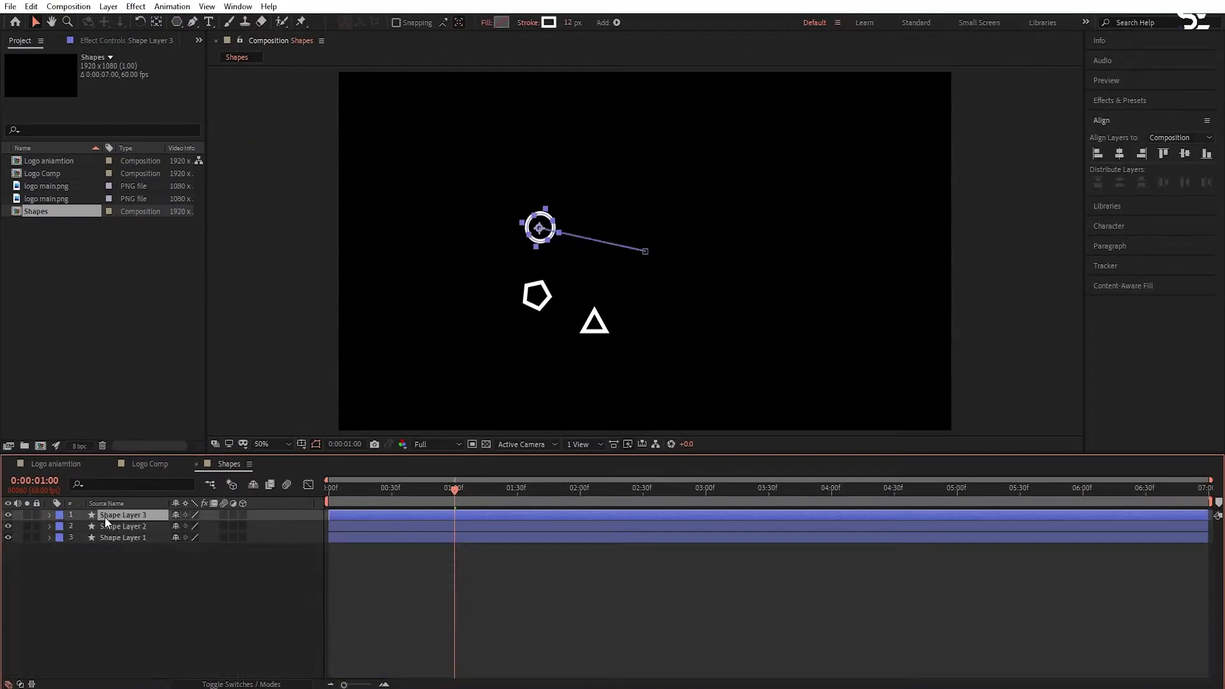
pyautogui.hotkey('ctrl', 'd')
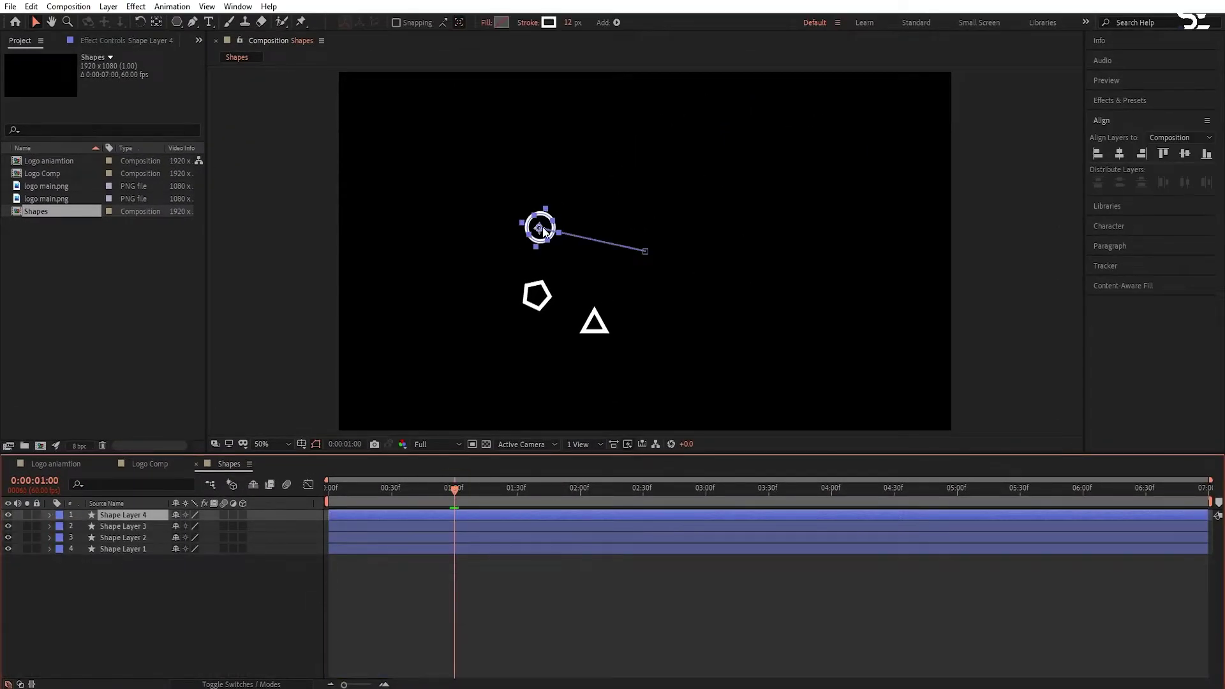
pyautogui.moveTo(546, 226); pyautogui.dragTo(684, 297)
# Turn the duplicated circle into a square by setting its Polystar Path 1 Points to 4, and collapse the layer
pyautogui.click(50, 515)
pyautogui.click(62, 526)
pyautogui.click(73, 538)
pyautogui.click(83, 550)
pyautogui.click(179, 572)
pyautogui.write('4')
pyautogui.press('Return')
pyautogui.moveTo(454, 490)
pyautogui.mouseDown()
pyautogui.moveTo(384, 490)
pyautogui.moveTo(471, 490)
pyautogui.moveTo(454, 489)
pyautogui.mouseUp()
pyautogui.click(50, 515)
# Duplicate the square layer and move the copy above the other shapes, near the composition's horizontal center, at 0:00:01:00
pyautogui.click(128, 515)
pyautogui.hotkey('ctrl', 'd')
pyautogui.moveTo(678, 298); pyautogui.dragTo(628, 182)
# Turn the duplicated square into a hexagon by setting its Polystar Path 1 Points to 6, and collapse the layer
pyautogui.click(49, 515)
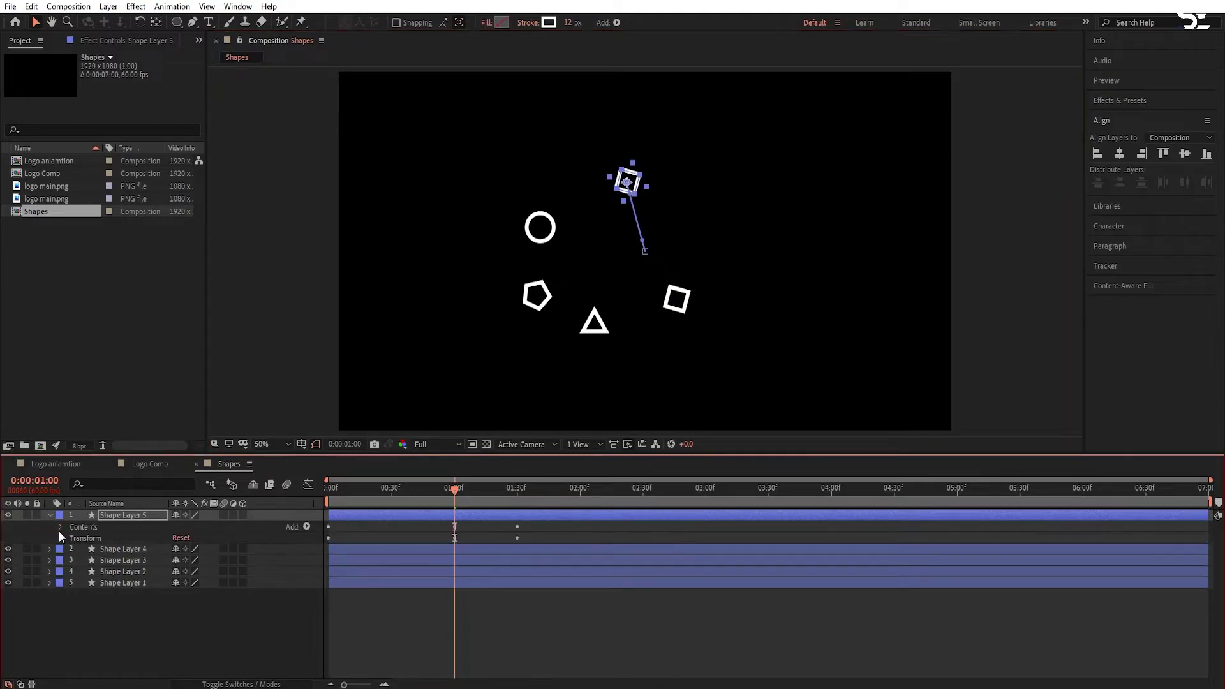
pyautogui.click(61, 527)
pyautogui.click(71, 538)
pyautogui.click(72, 538)
pyautogui.click(83, 549)
pyautogui.click(178, 571)
pyautogui.write('6')
pyautogui.click(528, 385)
pyautogui.click(50, 515)
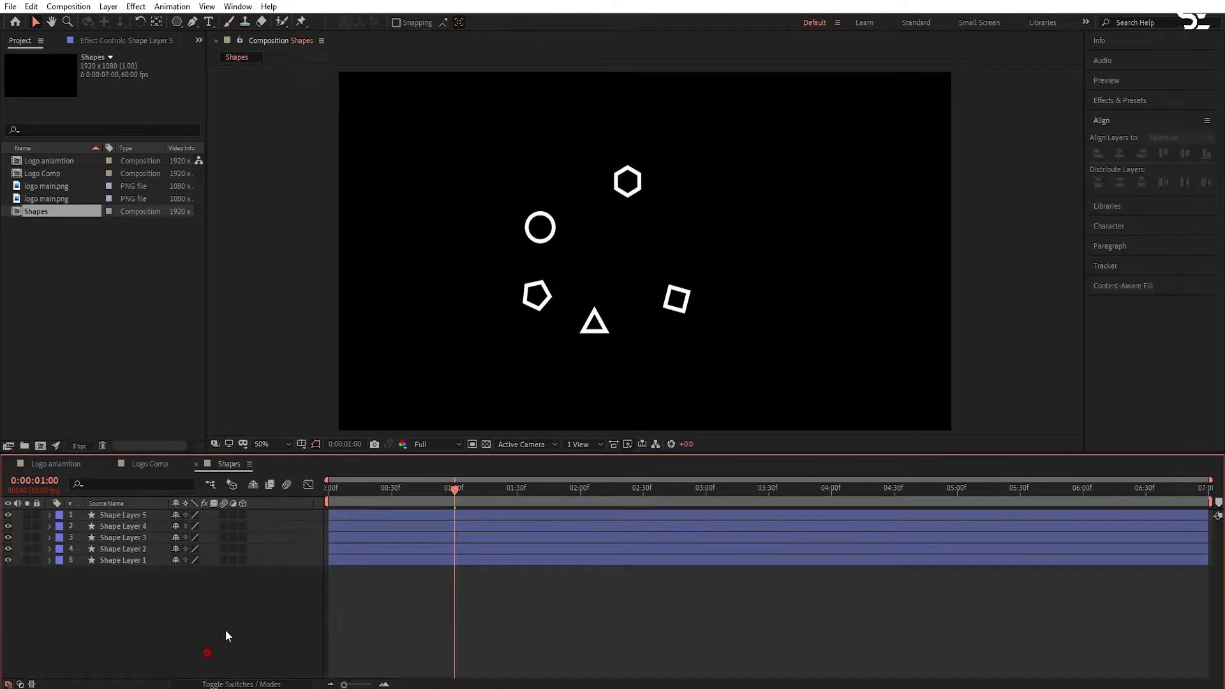
# Arrange the square, triangle, pentagon, circle and hexagon in a roughly even ring around the composition's center at 0:00:01:00
pyautogui.moveTo(687, 304); pyautogui.dragTo(723, 235)
pyautogui.moveTo(599, 327); pyautogui.dragTo(651, 324)
pyautogui.moveTo(549, 297); pyautogui.dragTo(567, 302)
pyautogui.moveTo(550, 235); pyautogui.dragTo(562, 233)
pyautogui.moveTo(636, 192); pyautogui.dragTo(645, 195)
pyautogui.moveTo(653, 324); pyautogui.dragTo(681, 319)
pyautogui.moveTo(564, 304); pyautogui.dragTo(589, 308)
pyautogui.click(553, 228)
pyautogui.moveTo(553, 228); pyautogui.dragTo(545, 230)
pyautogui.moveTo(640, 189); pyautogui.dragTo(633, 178)
pyautogui.moveTo(715, 234); pyautogui.dragTo(721, 233)
pyautogui.moveTo(678, 315); pyautogui.dragTo(684, 320)
# Bend the shapes' motion paths into curves by adjusting their path handles near the composition's center
pyautogui.click(582, 307)
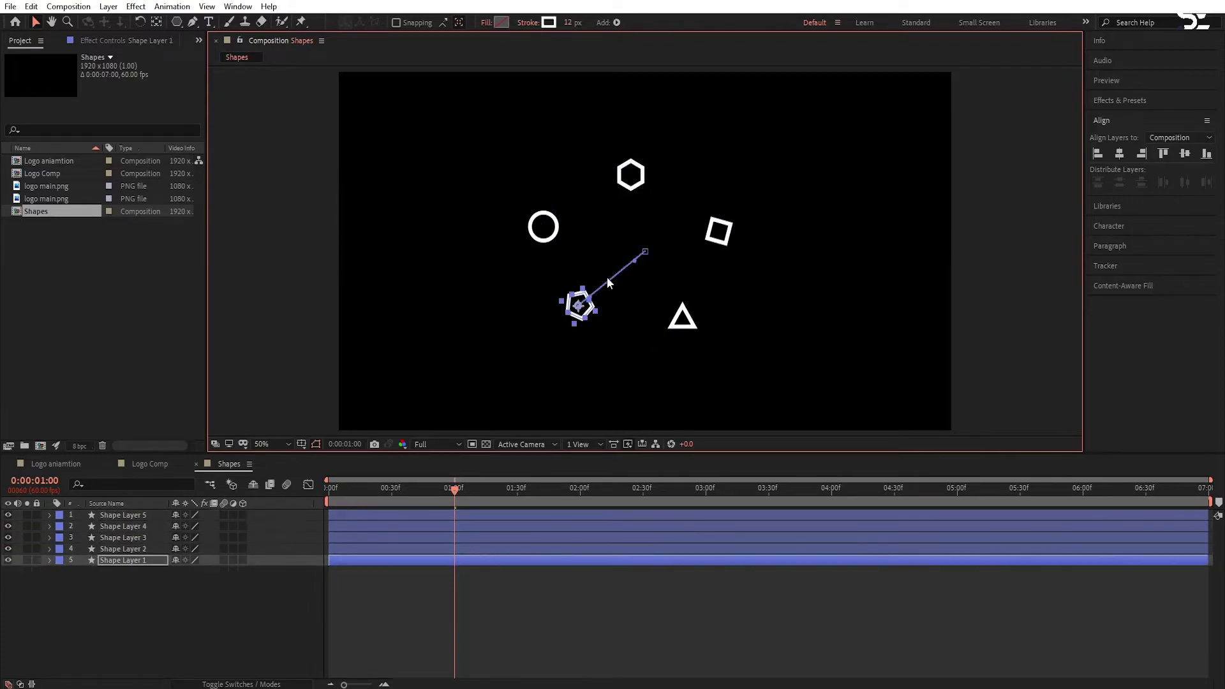
pyautogui.click(544, 227)
pyautogui.click(630, 175)
pyautogui.click(719, 231)
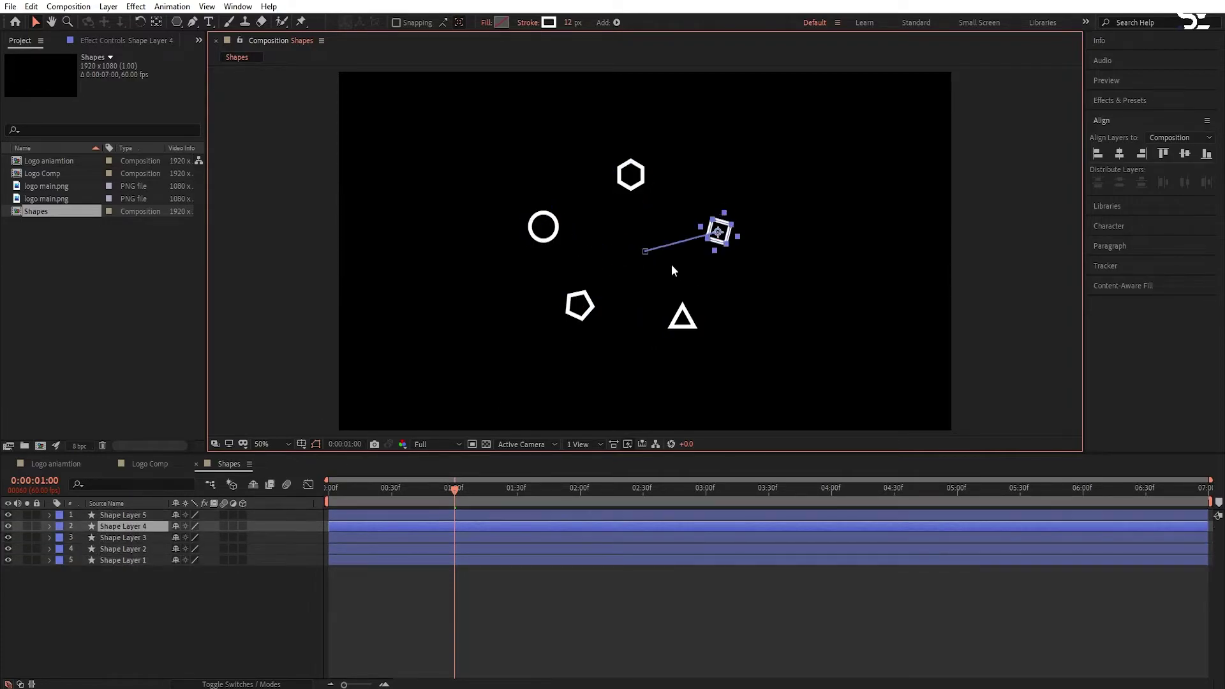
pyautogui.moveTo(660, 249); pyautogui.dragTo(637, 269)
pyautogui.click(683, 317)
pyautogui.click(654, 275)
pyautogui.click(682, 317)
pyautogui.scroll(2, 676, 312)
pyautogui.moveTo(734, 381); pyautogui.dragTo(547, 83)
pyautogui.moveTo(579, 184); pyautogui.dragTo(591, 158)
pyautogui.scroll(-2, 636, 171)
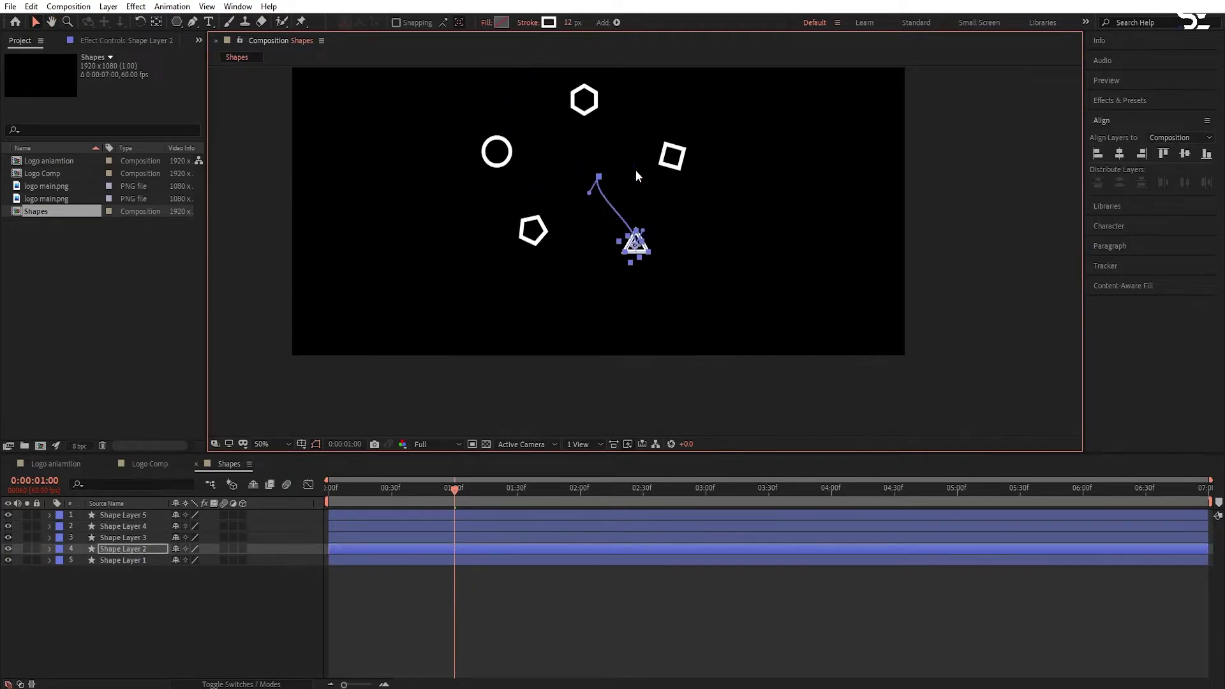
pyautogui.click(636, 172)
# Fit the composition in the viewer and preview the shapes animation from the start
pyautogui.click(280, 444)
pyautogui.click(269, 457)
pyautogui.press('space')
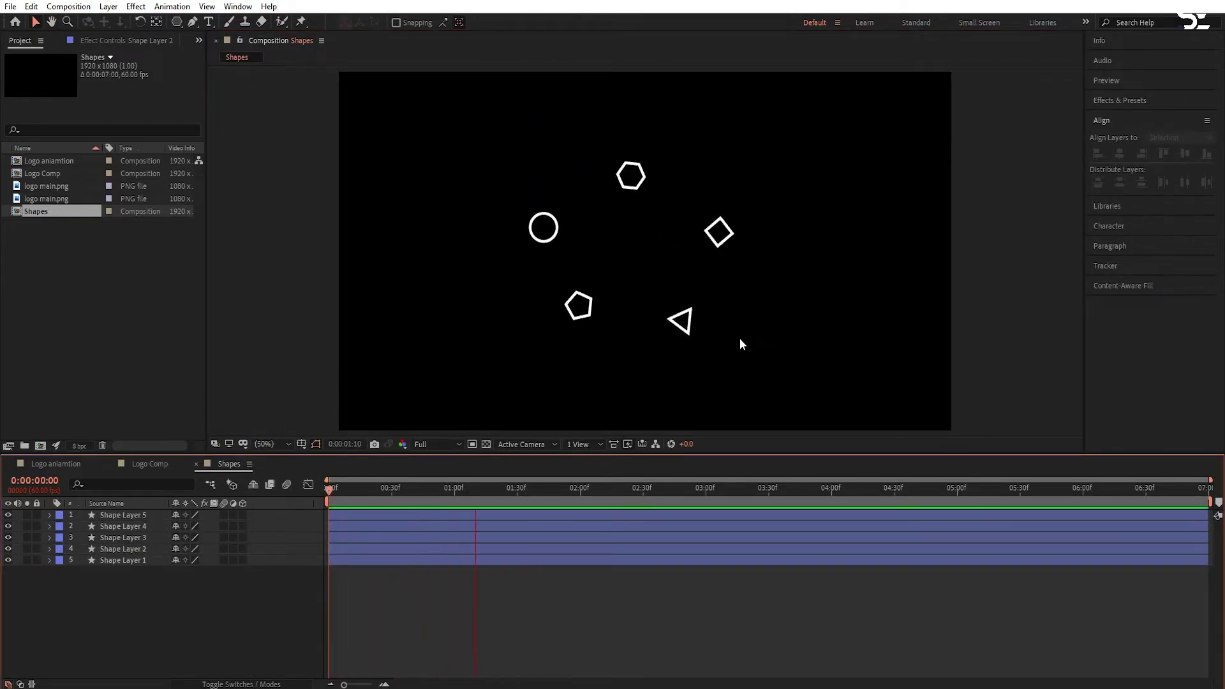
pyautogui.click(565, 484)
# Enable motion blur on all five shape layers and for the composition, and preview the animation from the start
pyautogui.moveTo(223, 515); pyautogui.dragTo(224, 560)
pyautogui.click(286, 484)
pyautogui.press('Home')
pyautogui.press('space')
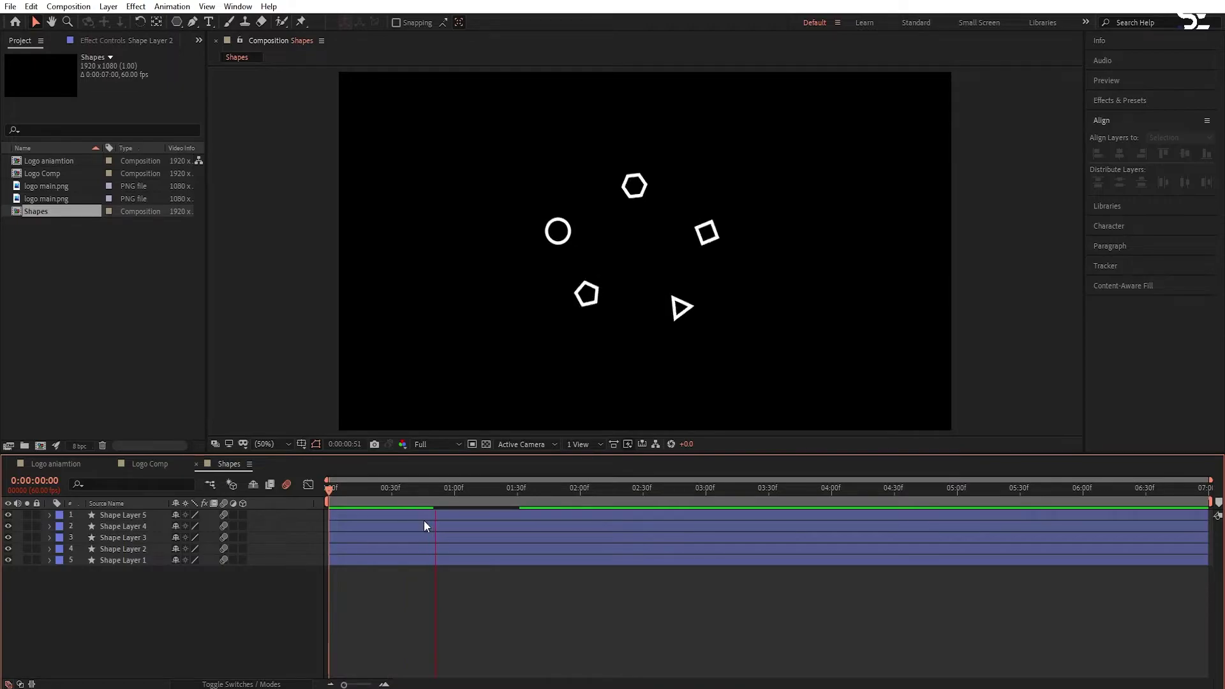
pyautogui.press('space')
# Reveal all shape layers' keyframes and apply Easy Ease In to their Stroke Width, Position and Scale keyframes at 0:00:01:00
pyautogui.click(422, 515)
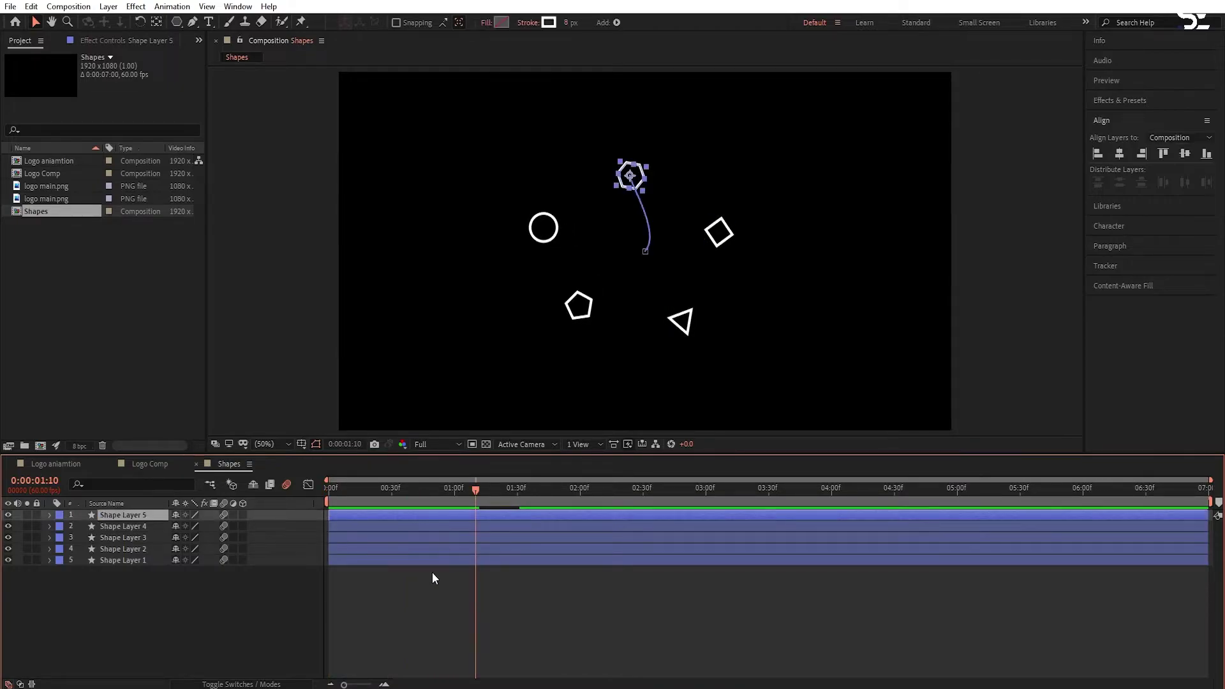
pyautogui.hotkey('ctrl', 'a')
pyautogui.press('u')
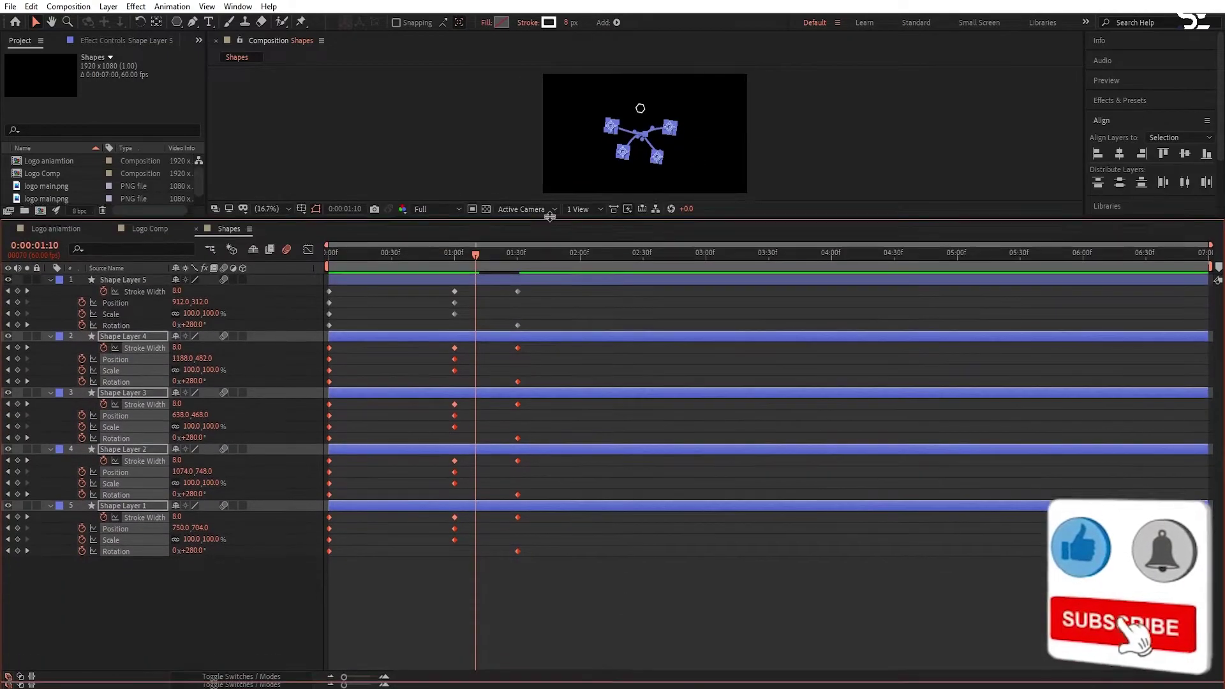
pyautogui.click(432, 598)
pyautogui.moveTo(445, 594); pyautogui.dragTo(469, 243)
pyautogui.rightClick(453, 539)
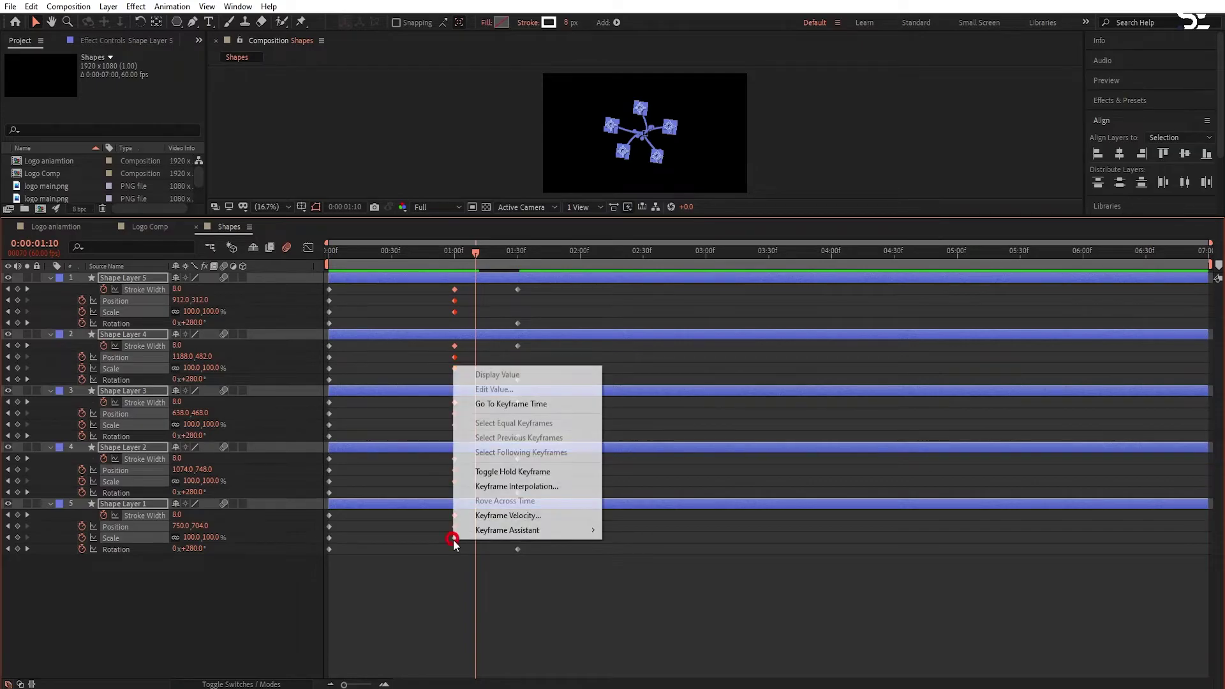
pyautogui.moveTo(511, 531)
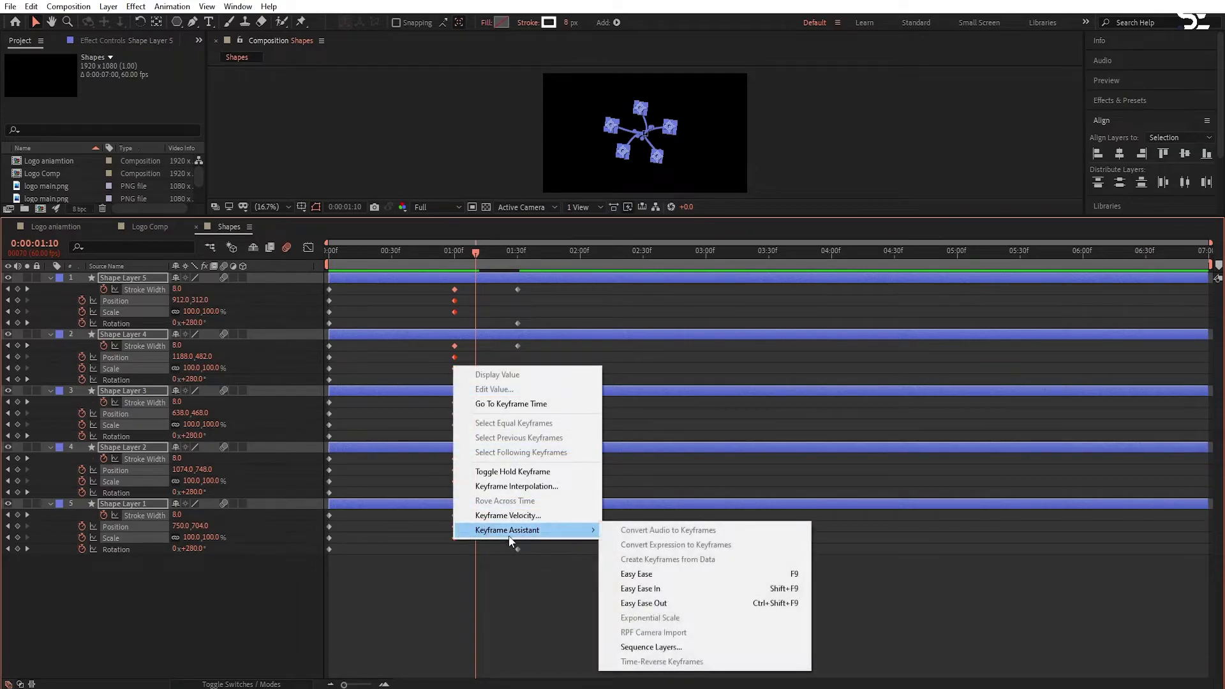
pyautogui.click(672, 591)
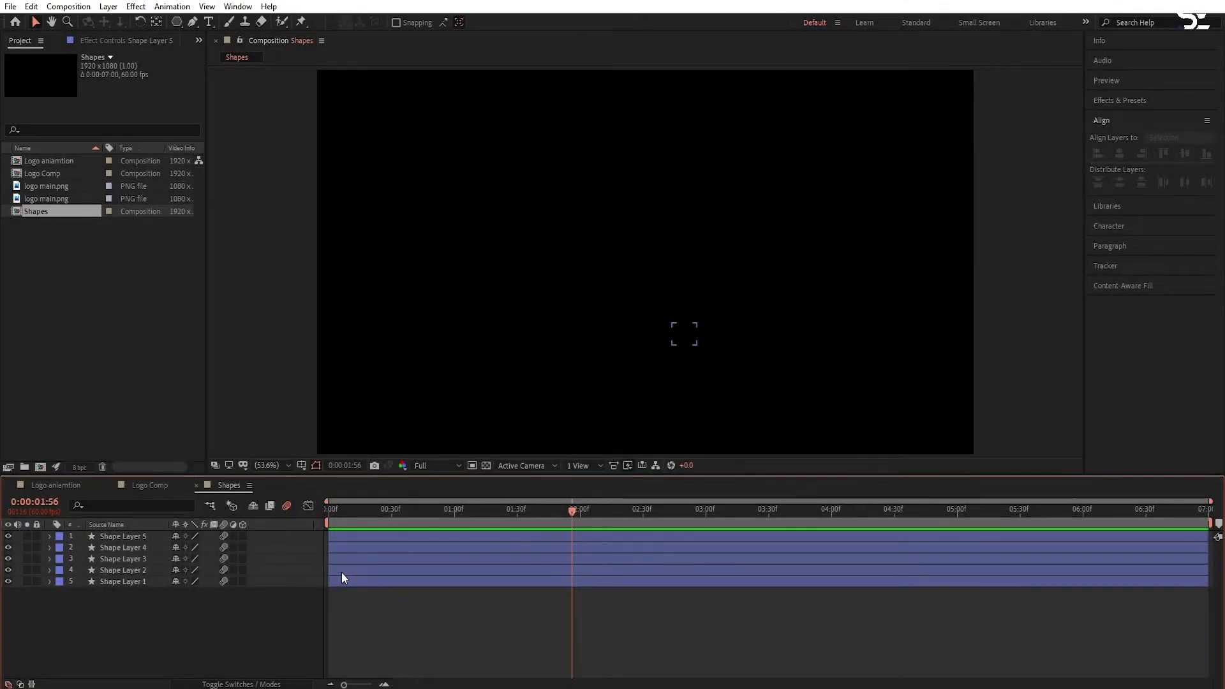
# Stagger the five shape layers' start times by varying amounts within about the first 25 frames and preview the animation
pyautogui.moveTo(342, 572)
pyautogui.mouseDown()
pyautogui.moveTo(370, 557)
pyautogui.moveTo(358, 557)
pyautogui.mouseUp()
pyautogui.click(351, 558)
pyautogui.moveTo(359, 548); pyautogui.dragTo(382, 537)
pyautogui.click(378, 548)
pyautogui.moveTo(375, 559)
pyautogui.mouseDown()
pyautogui.moveTo(390, 582)
pyautogui.moveTo(381, 558)
pyautogui.mouseUp()
pyautogui.moveTo(376, 536); pyautogui.dragTo(368, 536)
pyautogui.moveTo(379, 569); pyautogui.dragTo(374, 548)
pyautogui.moveTo(378, 558); pyautogui.dragTo(380, 559)
pyautogui.press('Home')
pyautogui.press('space')
pyautogui.press('space')
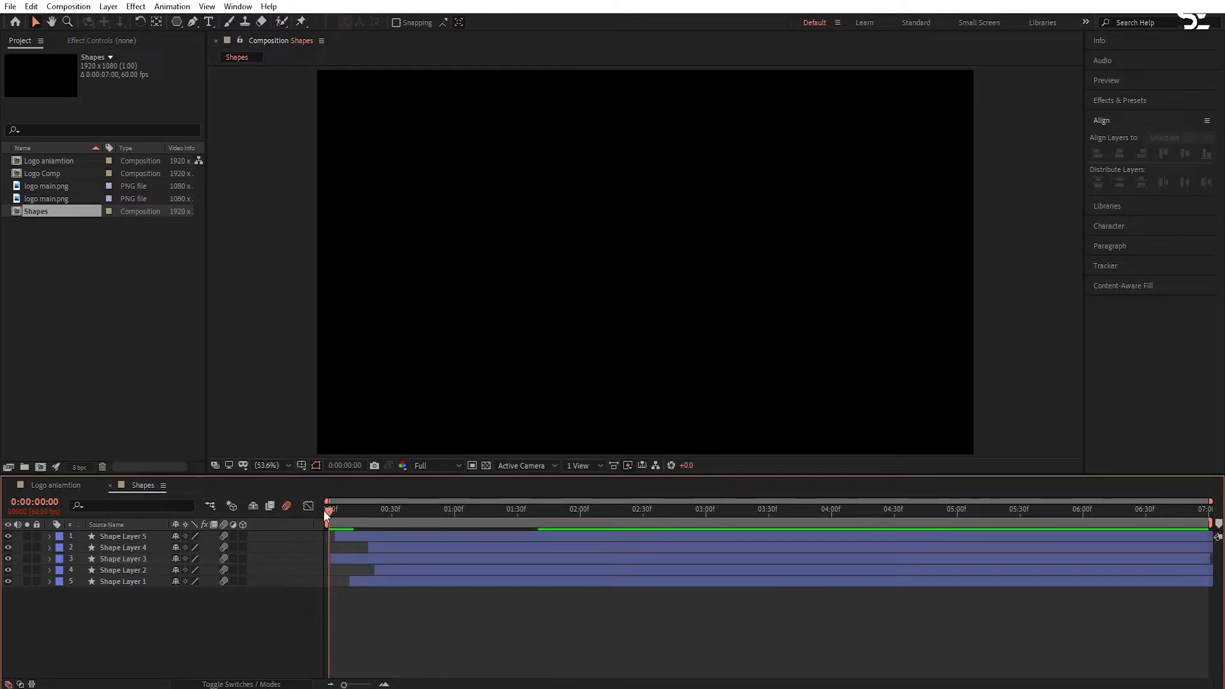
# Show the Title/Action Safe guides in the Shapes composition and leave all layers deselected
pyautogui.click(303, 466)
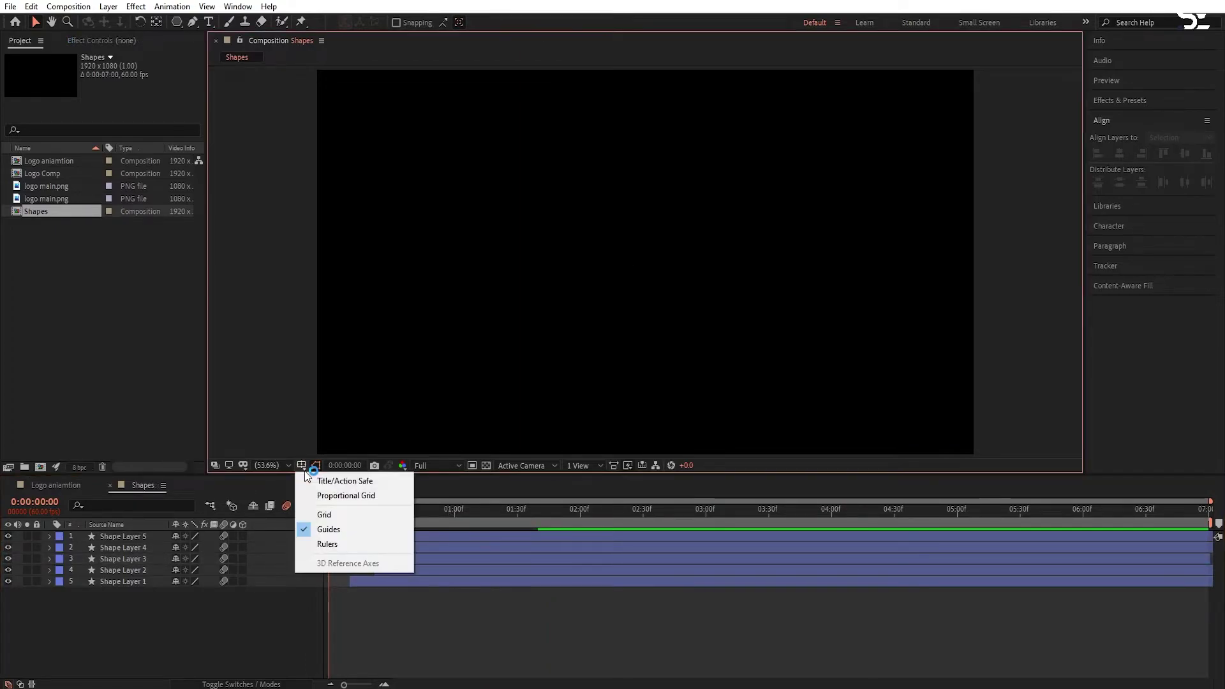
pyautogui.click(344, 480)
pyautogui.click(155, 546)
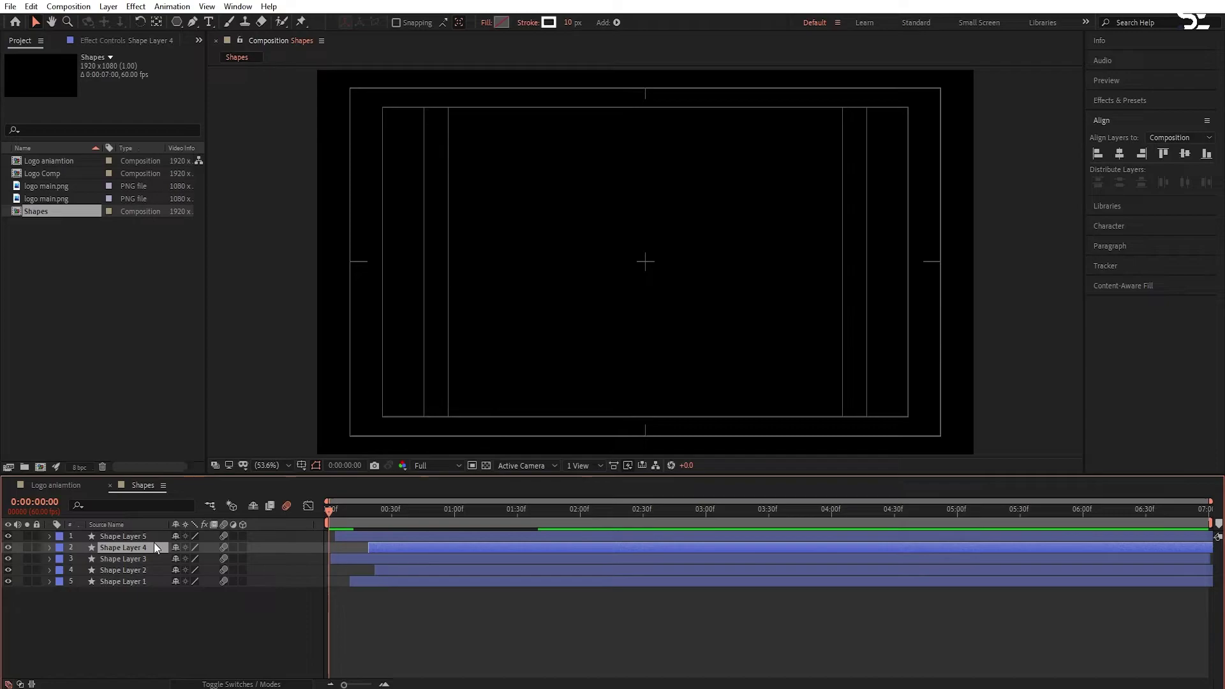
pyautogui.click(154, 612)
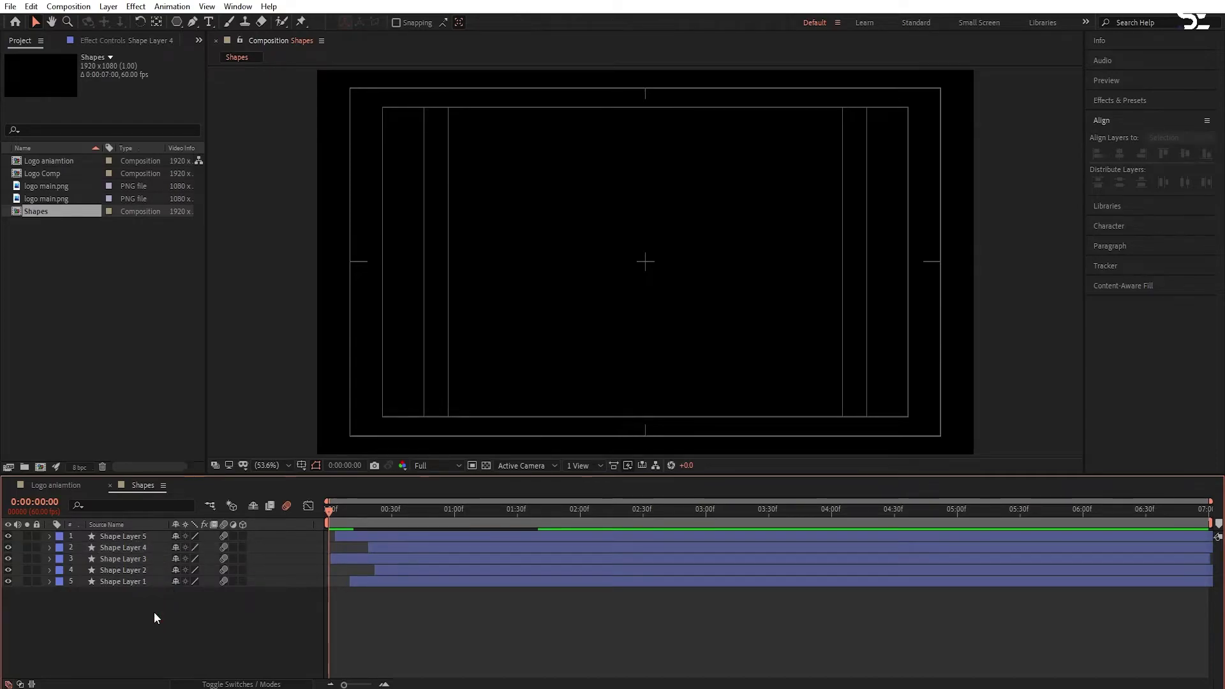
# Draw a straight horizontal line rightward from the composition centre with the Pen tool and fit the view
pyautogui.click(192, 22)
pyautogui.click(737, 254)
pyautogui.keyDown('shift'); pyautogui.click(736, 252); pyautogui.keyUp('shift')
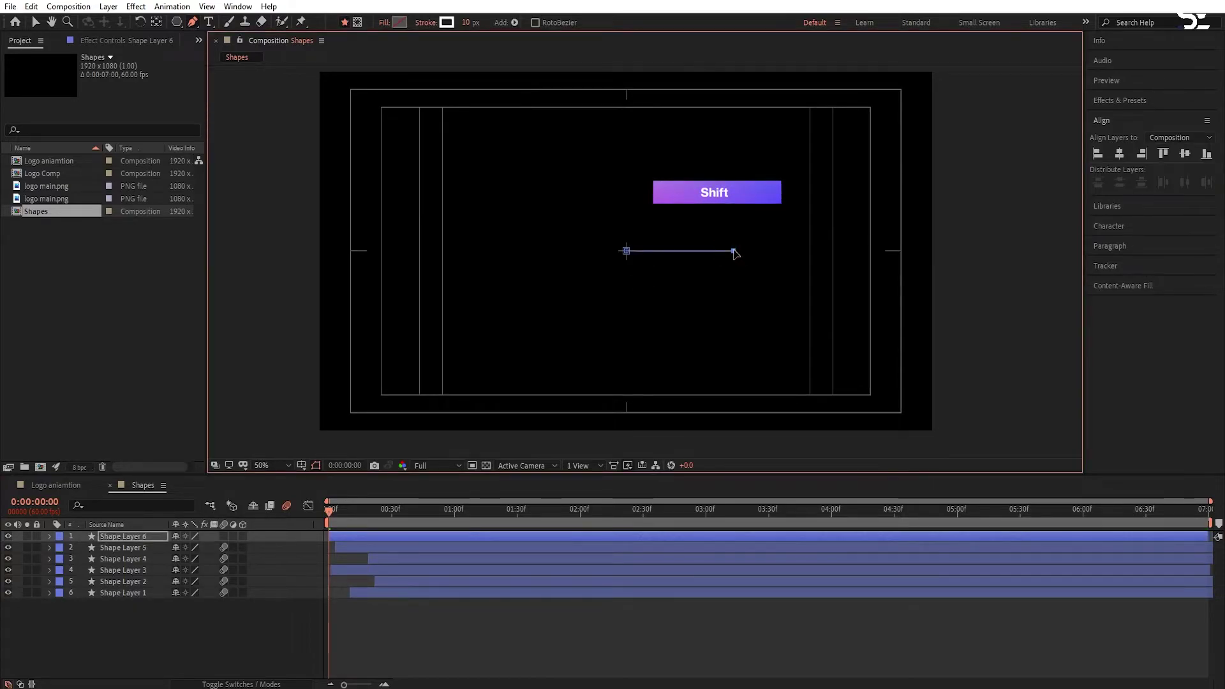
pyautogui.click(279, 465)
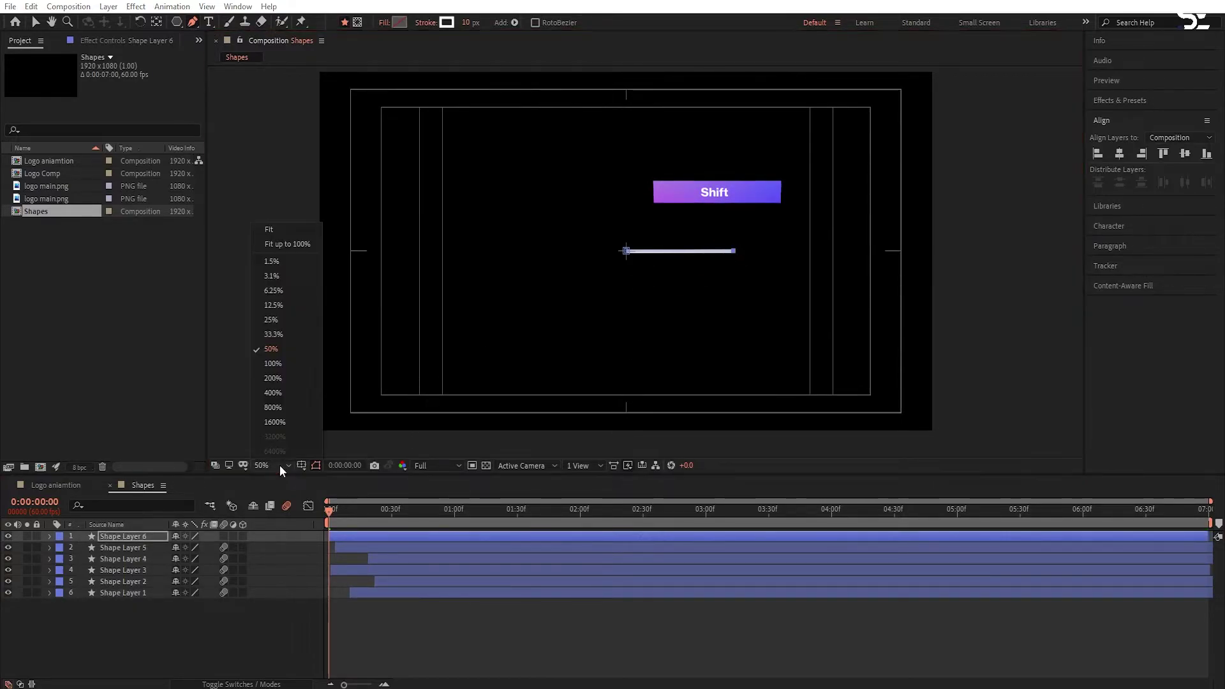
pyautogui.click(287, 244)
# Rename the new line's shape layer as Line 1
pyautogui.press('Return')
pyautogui.write('Lines')
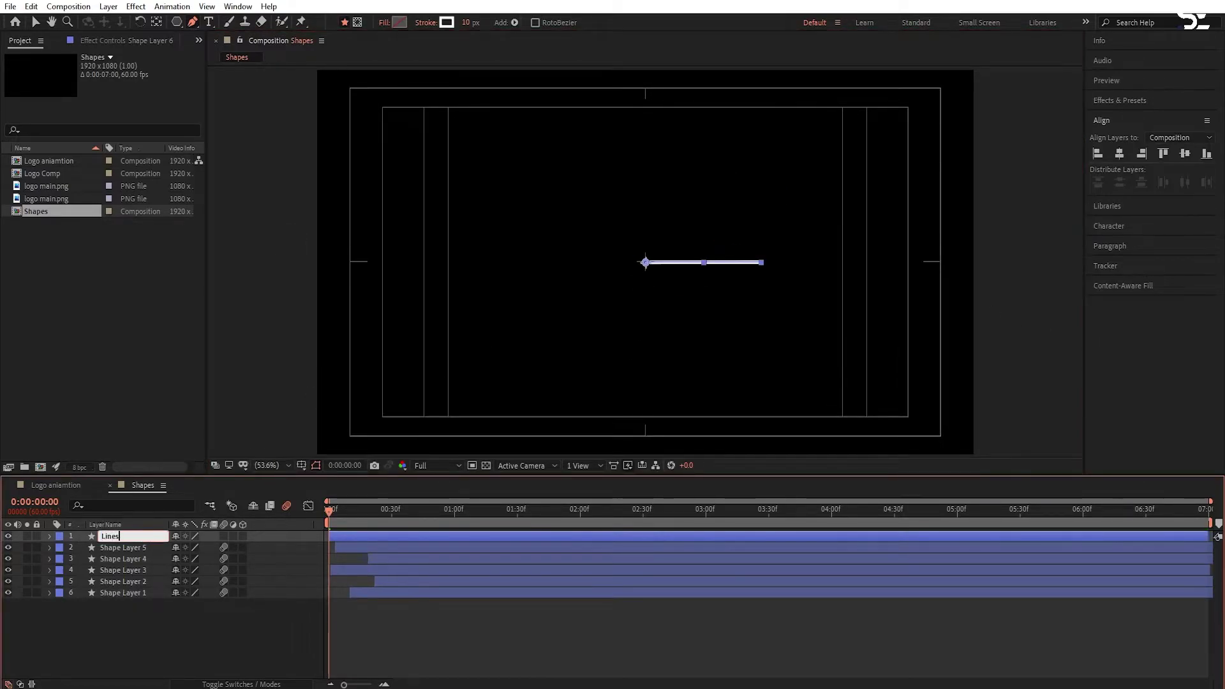
pyautogui.press('BackSpace')
pyautogui.write('1')
pyautogui.press('Return')
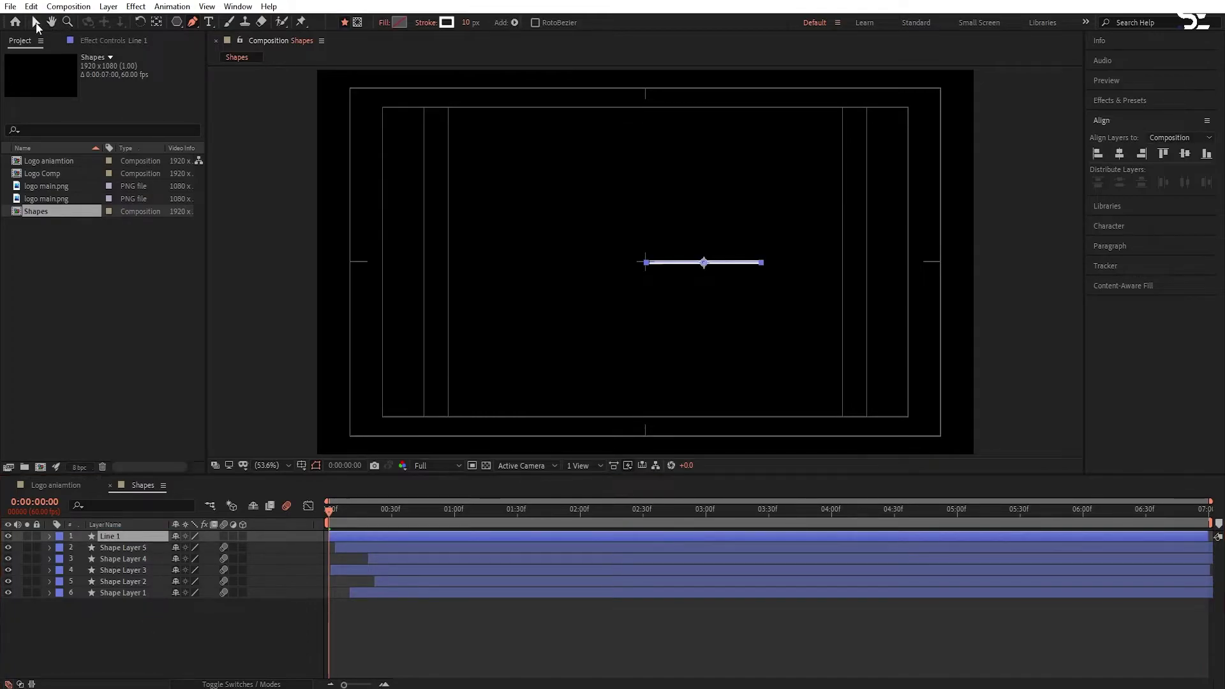
# Set the Line Cap of Line 1's stroke to Round Cap
pyautogui.click(49, 536)
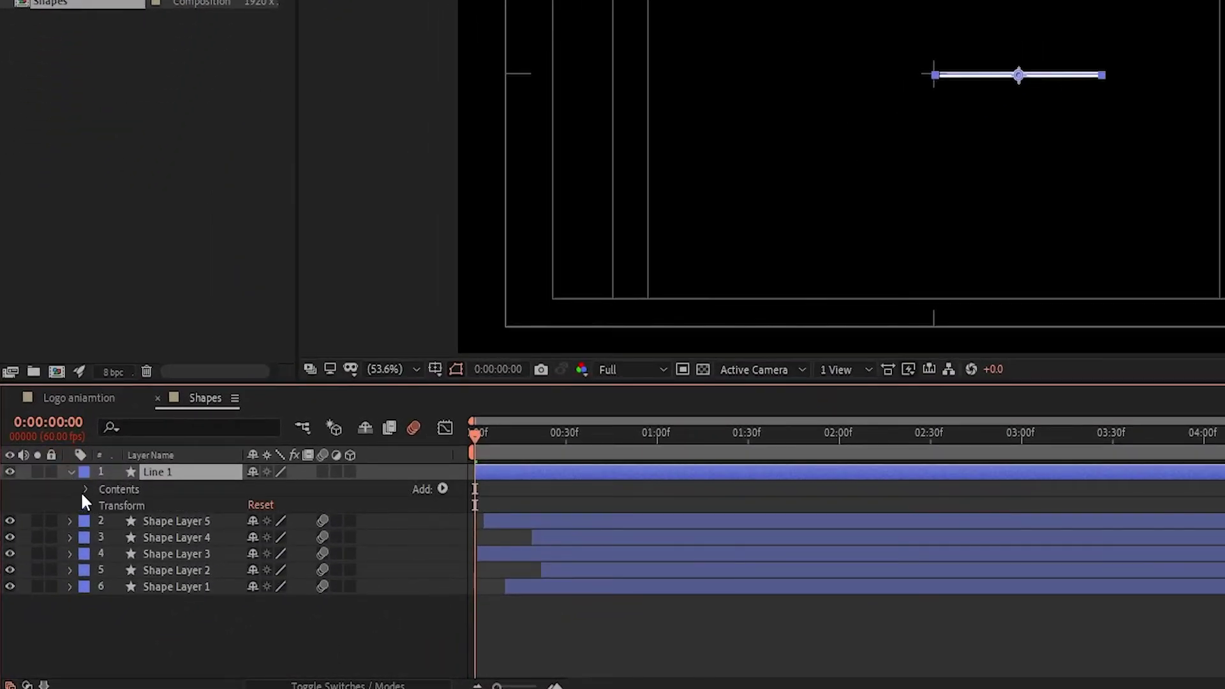
pyautogui.click(83, 490)
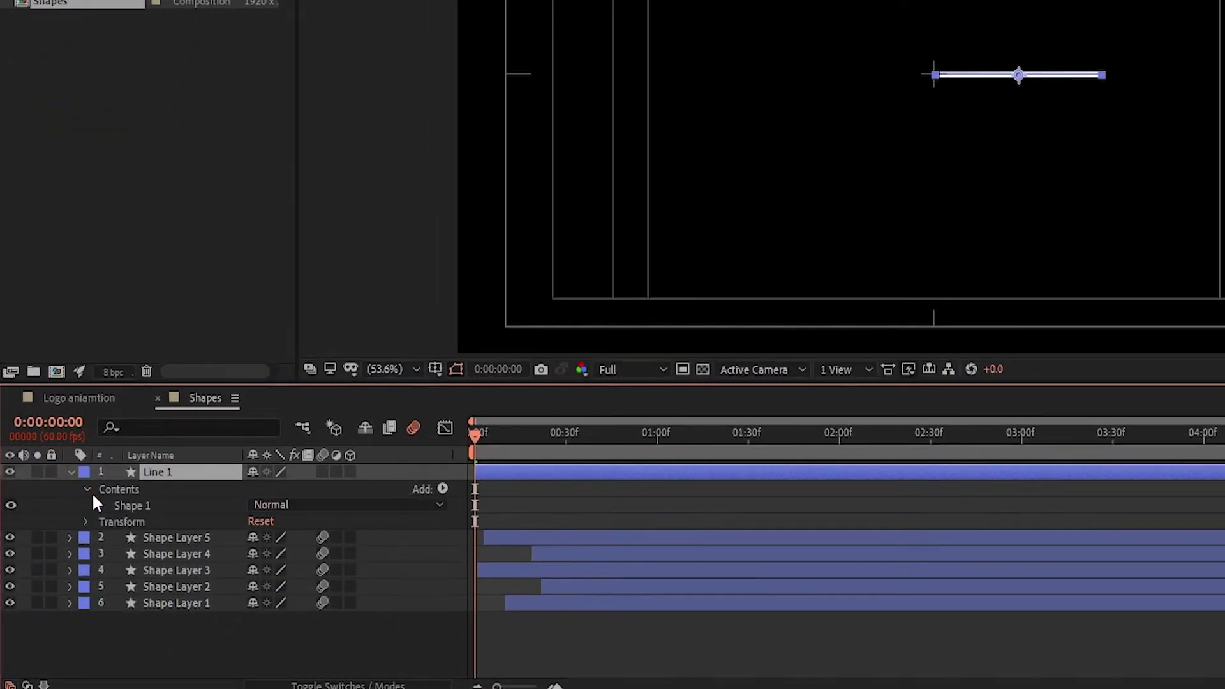
pyautogui.click(102, 505)
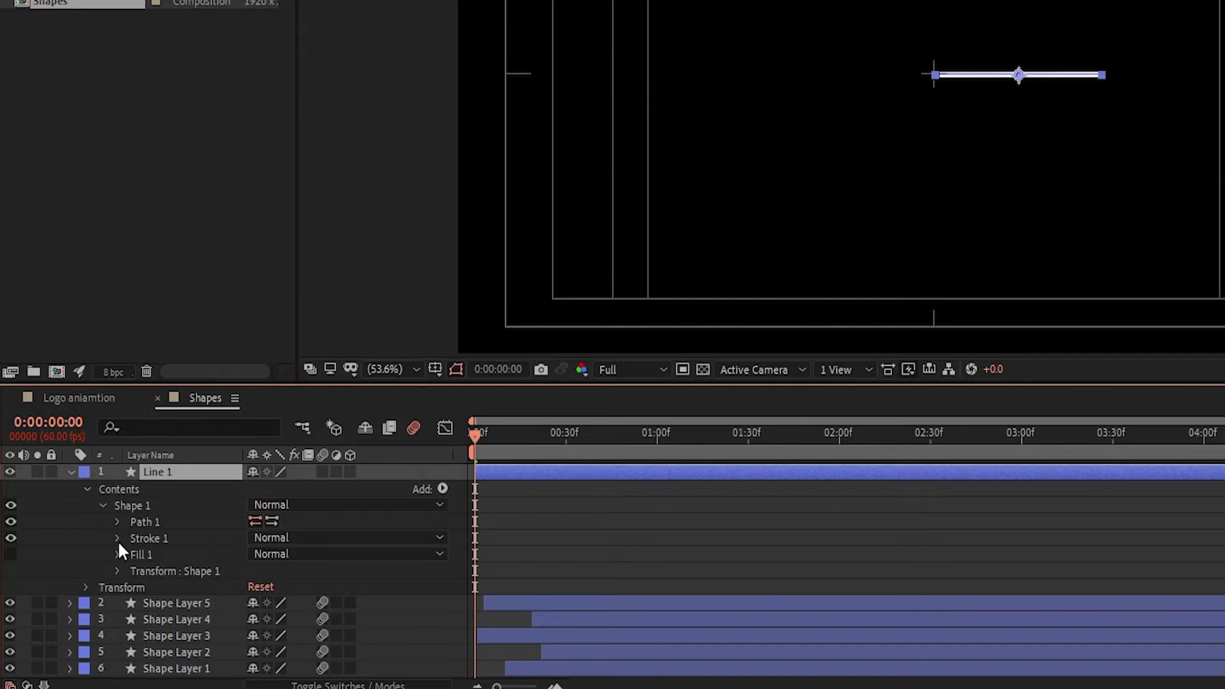
pyautogui.click(118, 540)
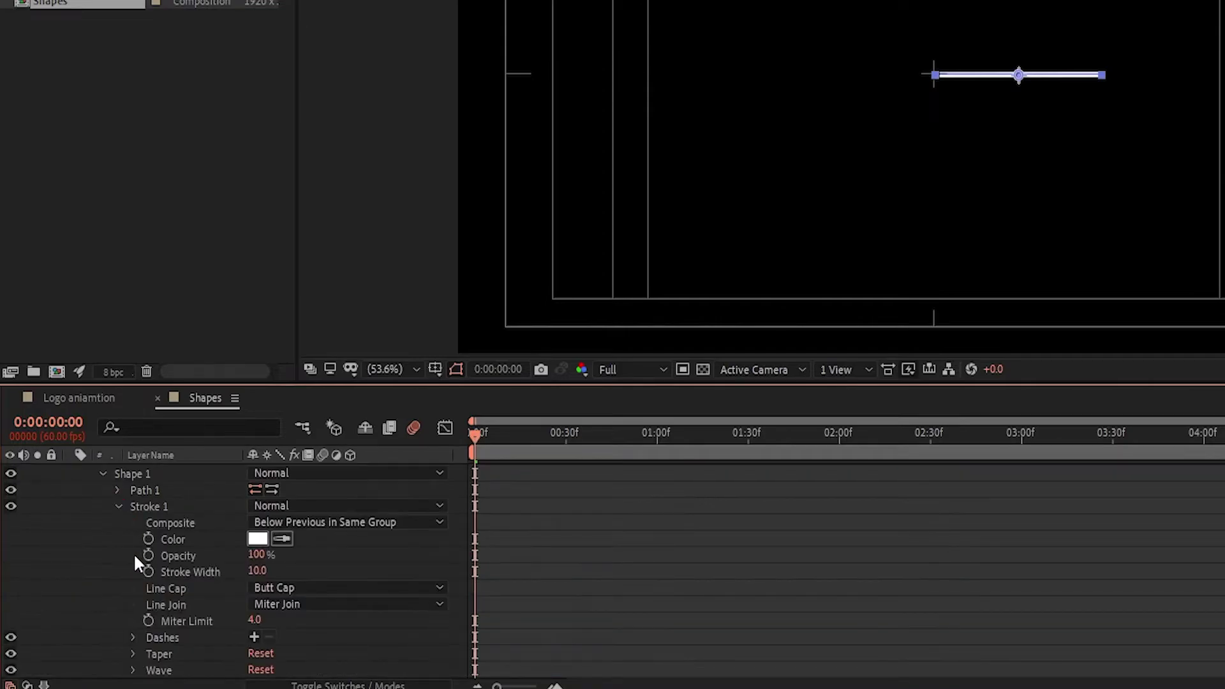
pyautogui.click(283, 588)
pyautogui.click(305, 628)
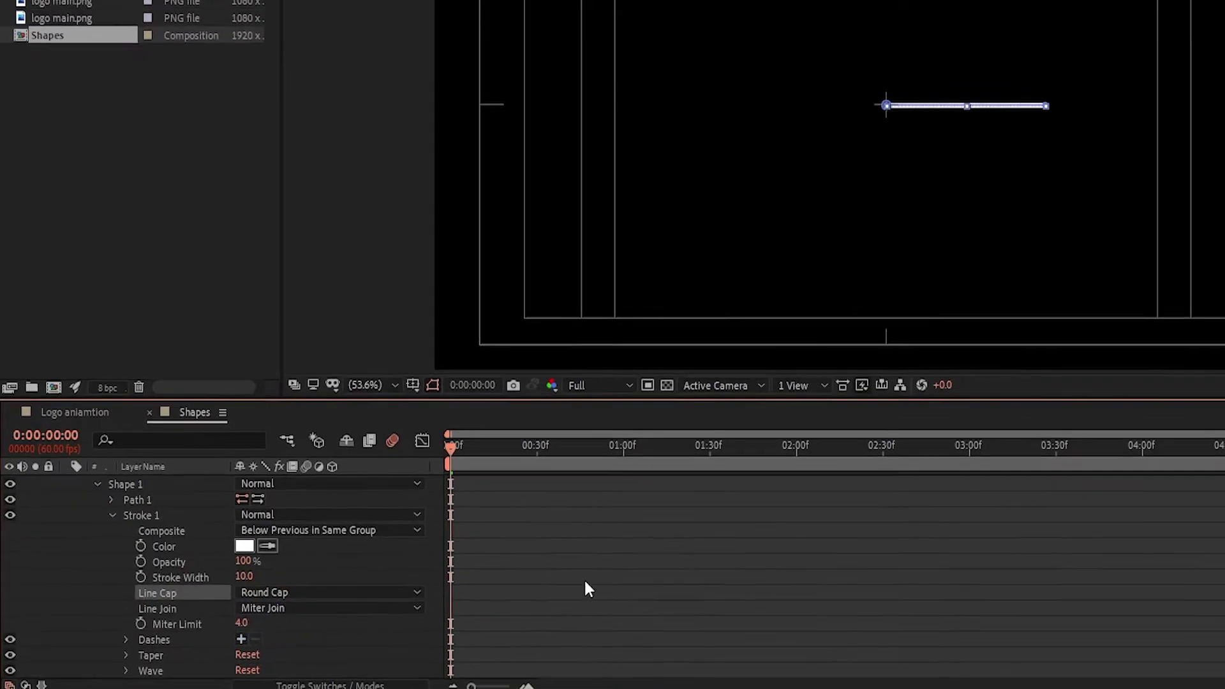
pyautogui.click(588, 583)
# Add a Zig Zag to Line 1 with Size 10 and smooth points
pyautogui.scroll(3, 587, 582)
pyautogui.click(67, 531)
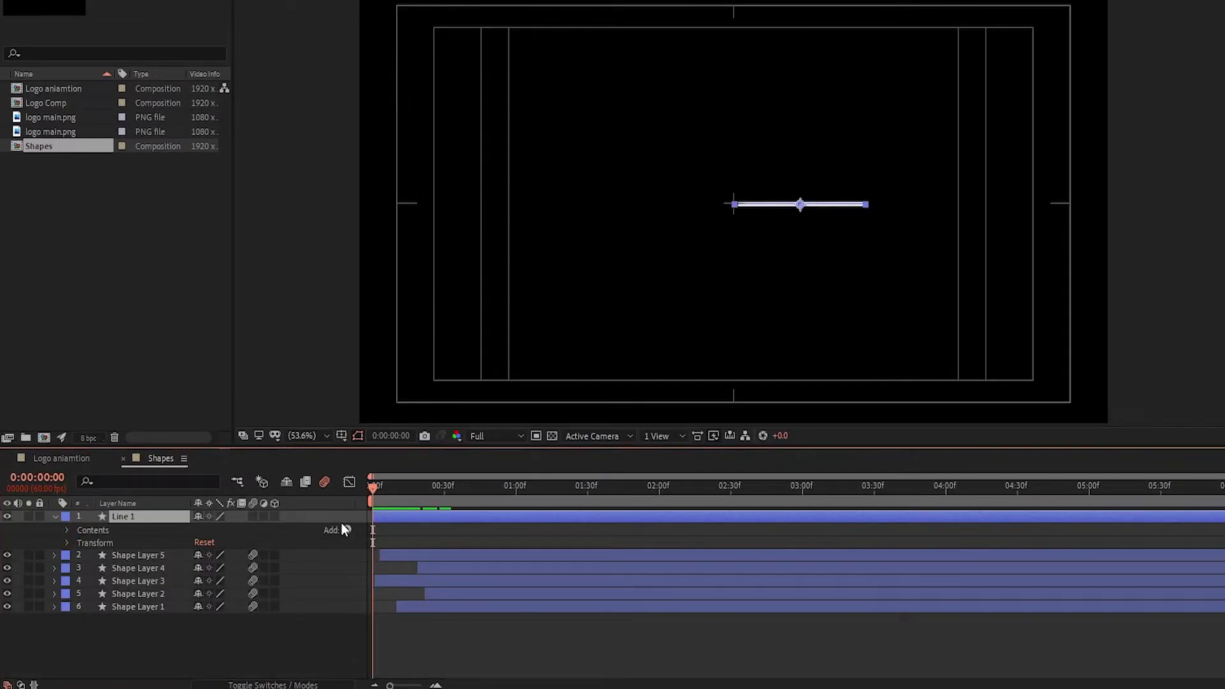
pyautogui.click(343, 530)
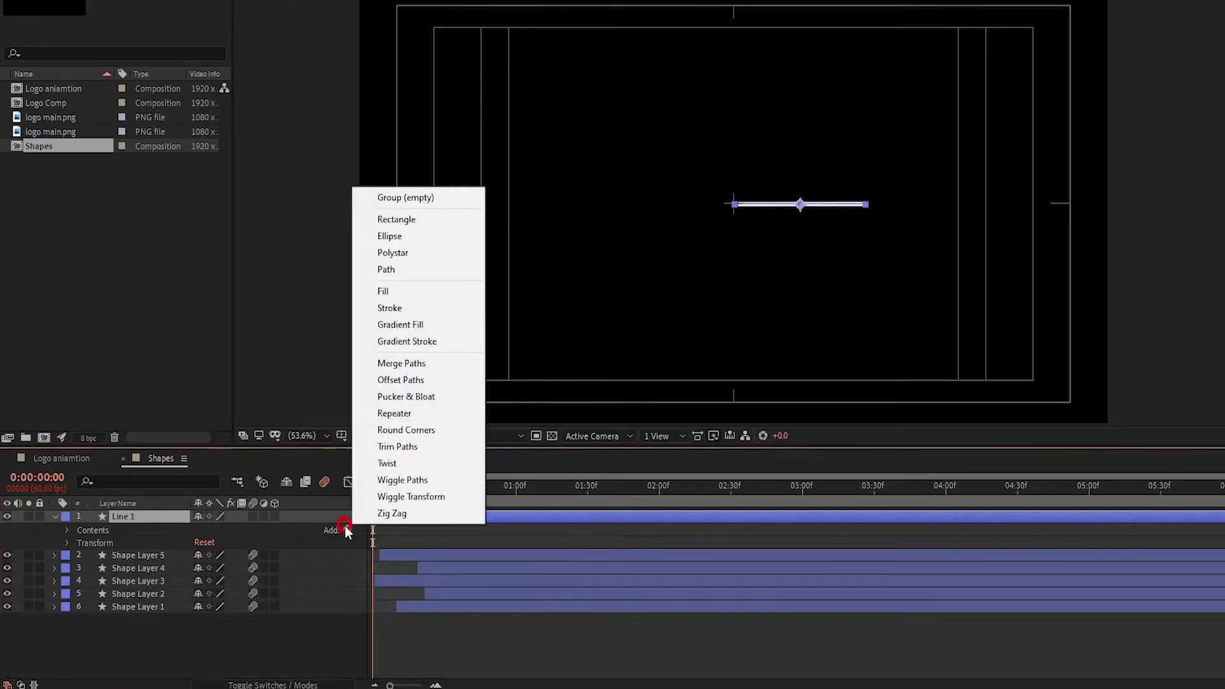
pyautogui.click(396, 514)
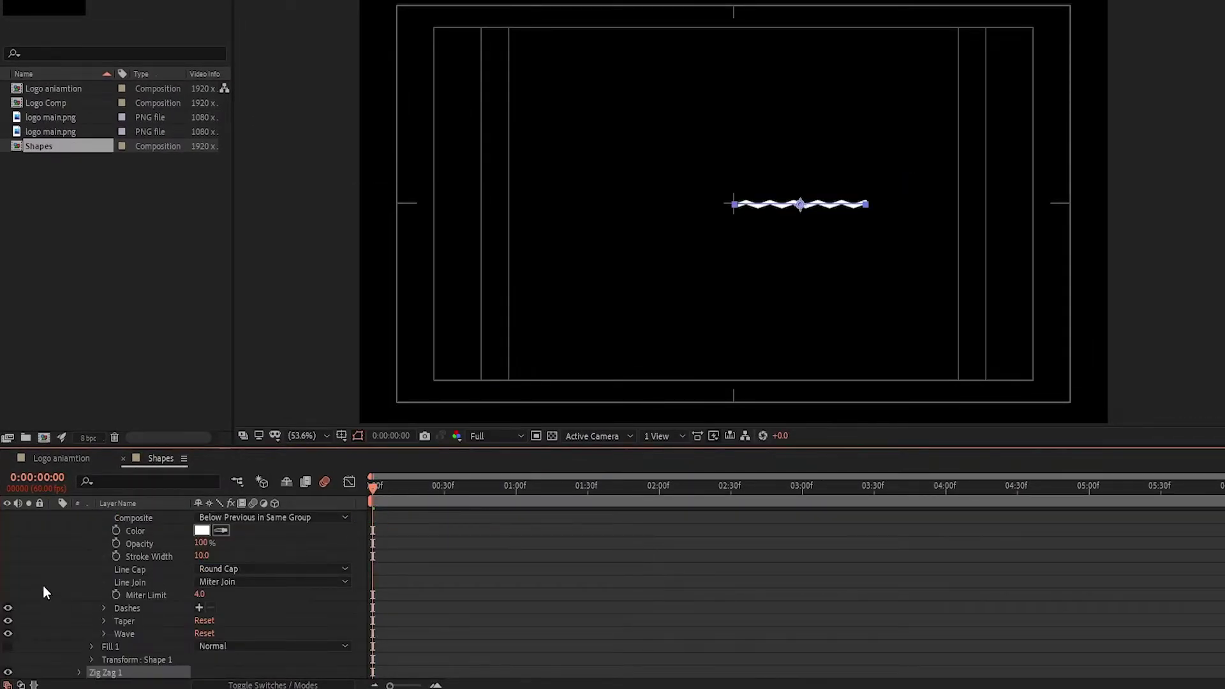
pyautogui.scroll(-3, 101, 630)
pyautogui.click(79, 596)
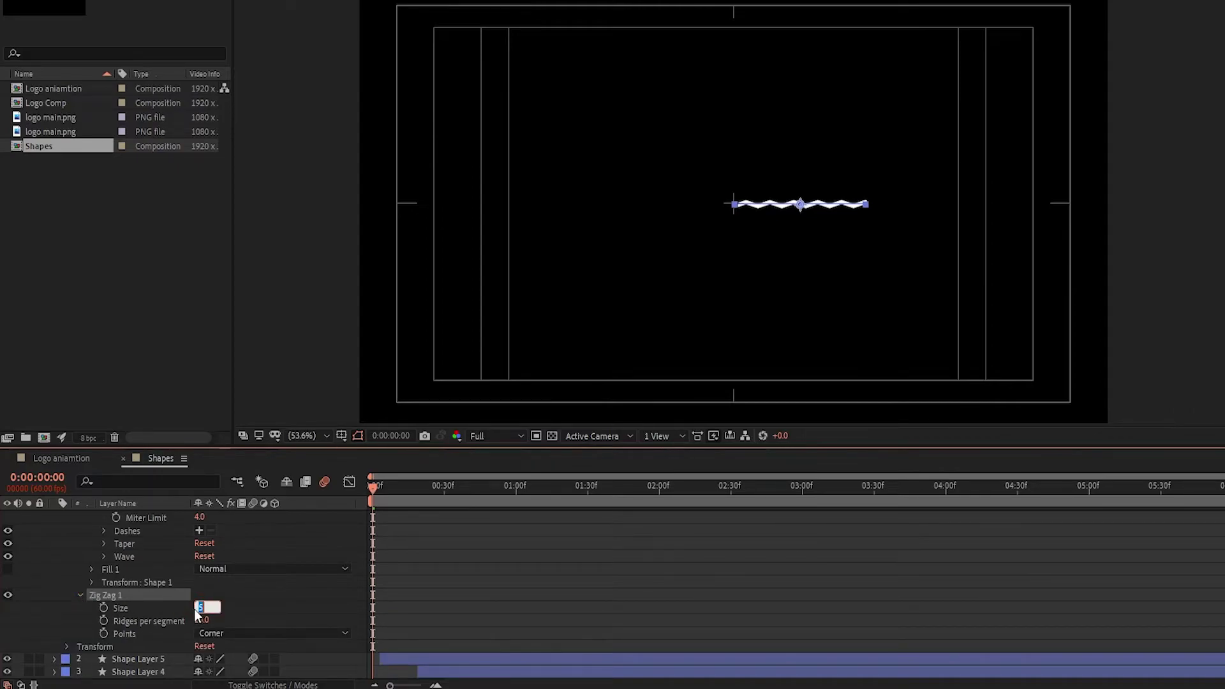
pyautogui.press('Return')
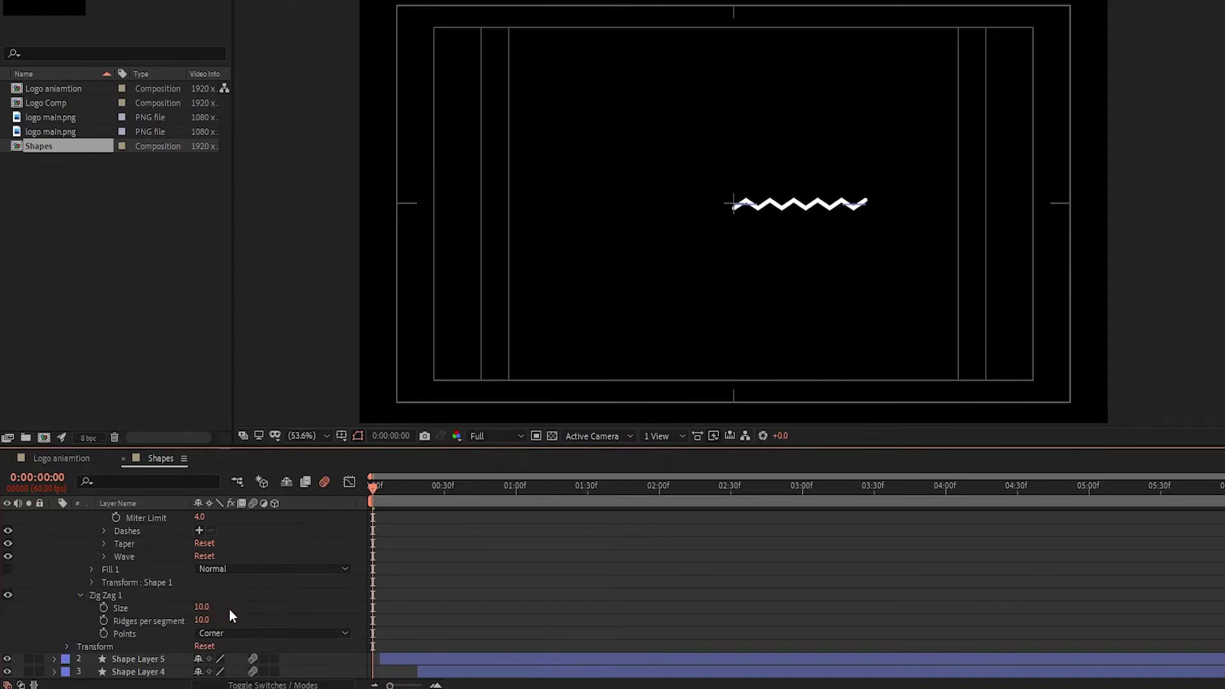
pyautogui.click(215, 633)
pyautogui.click(223, 664)
pyautogui.click(79, 597)
# Add Trim Paths to Line 1 and expand its properties
pyautogui.scroll(3, 78, 576)
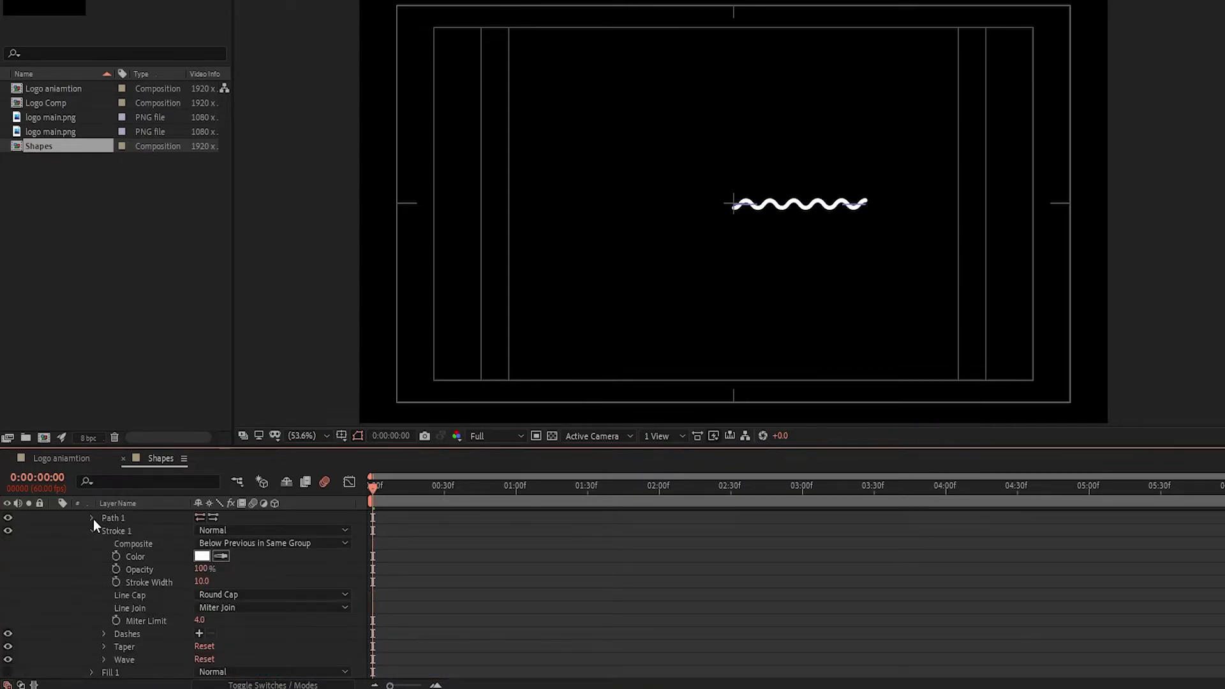
pyautogui.scroll(2, 91, 523)
pyautogui.click(81, 544)
pyautogui.click(347, 529)
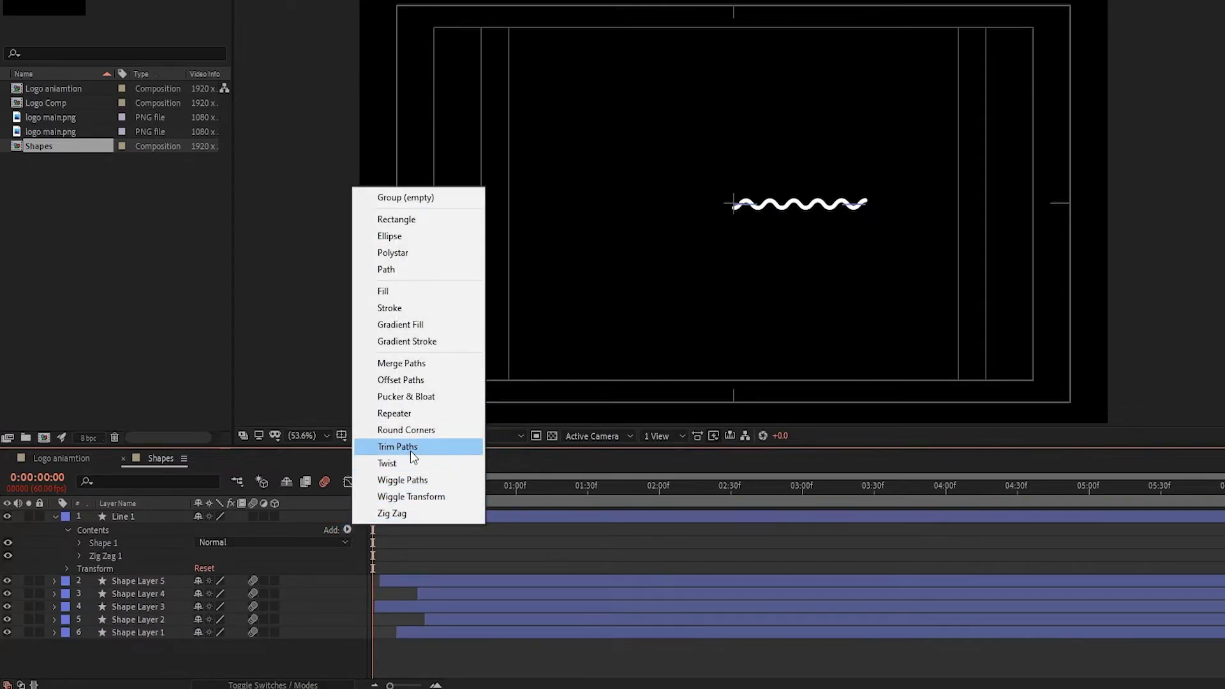
pyautogui.click(411, 451)
pyautogui.click(106, 556)
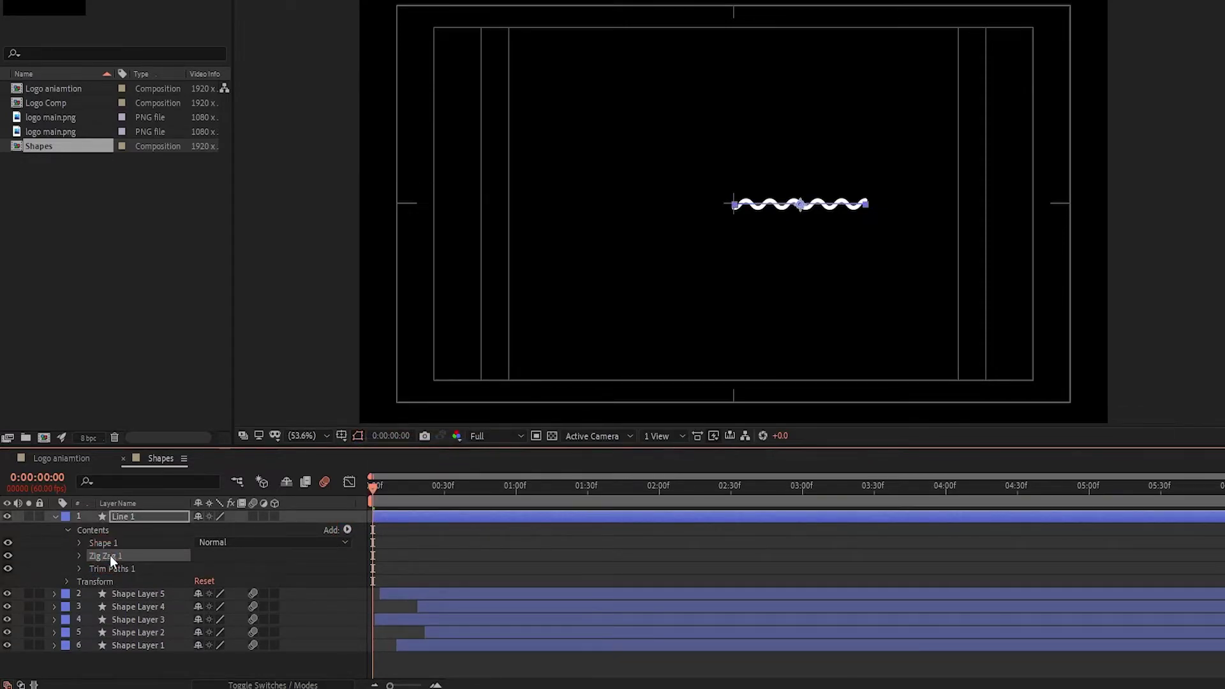
pyautogui.click(137, 569)
pyautogui.click(78, 568)
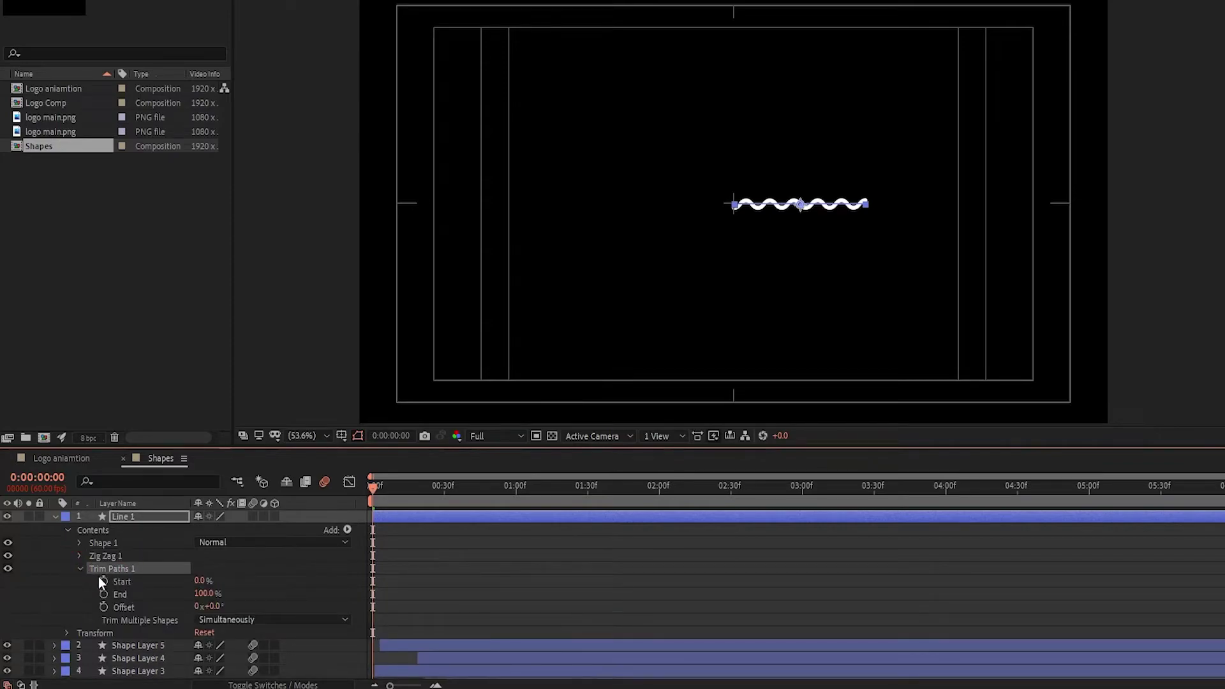
# Keyframe Line 1's Trim Paths End from 0% at 0:00:00:00 to 100% at 0:00:00:31
pyautogui.click(103, 595)
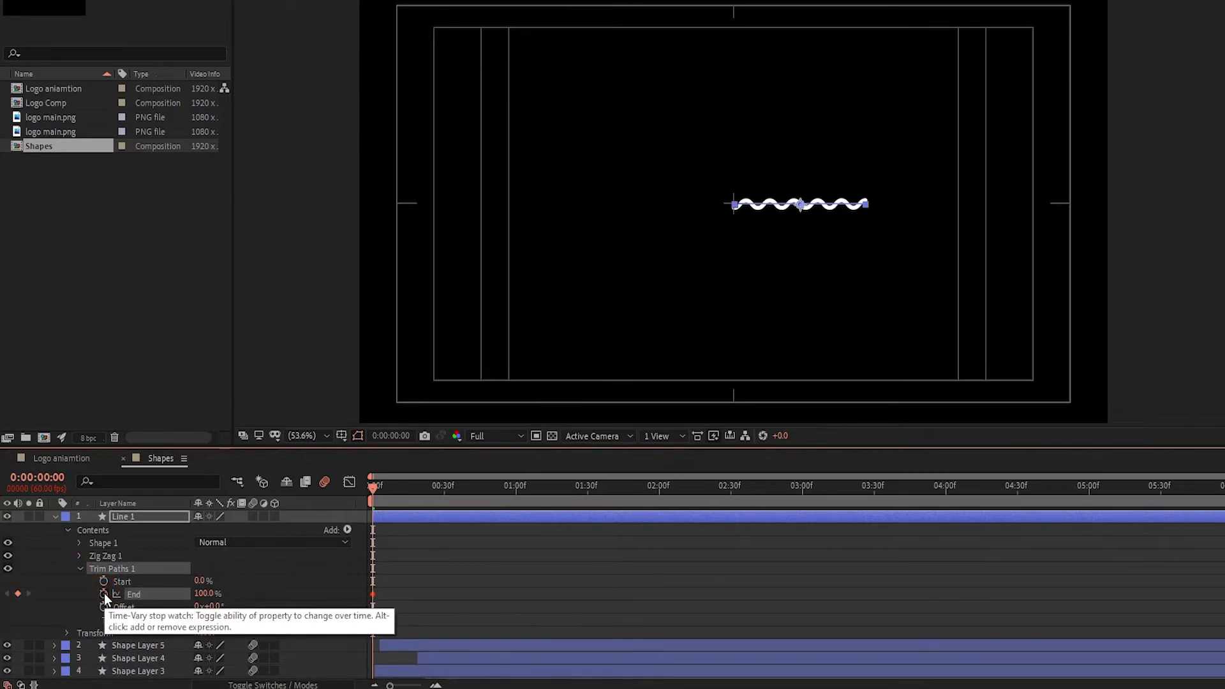
pyautogui.click(208, 595)
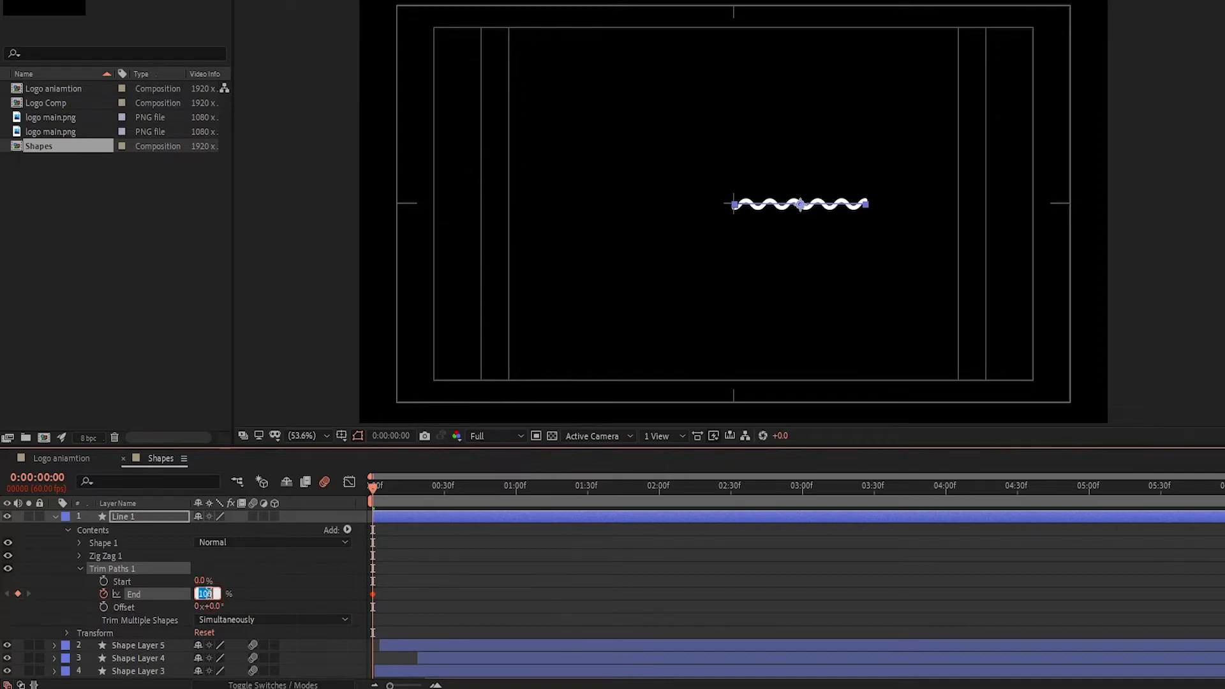
pyautogui.press('Return')
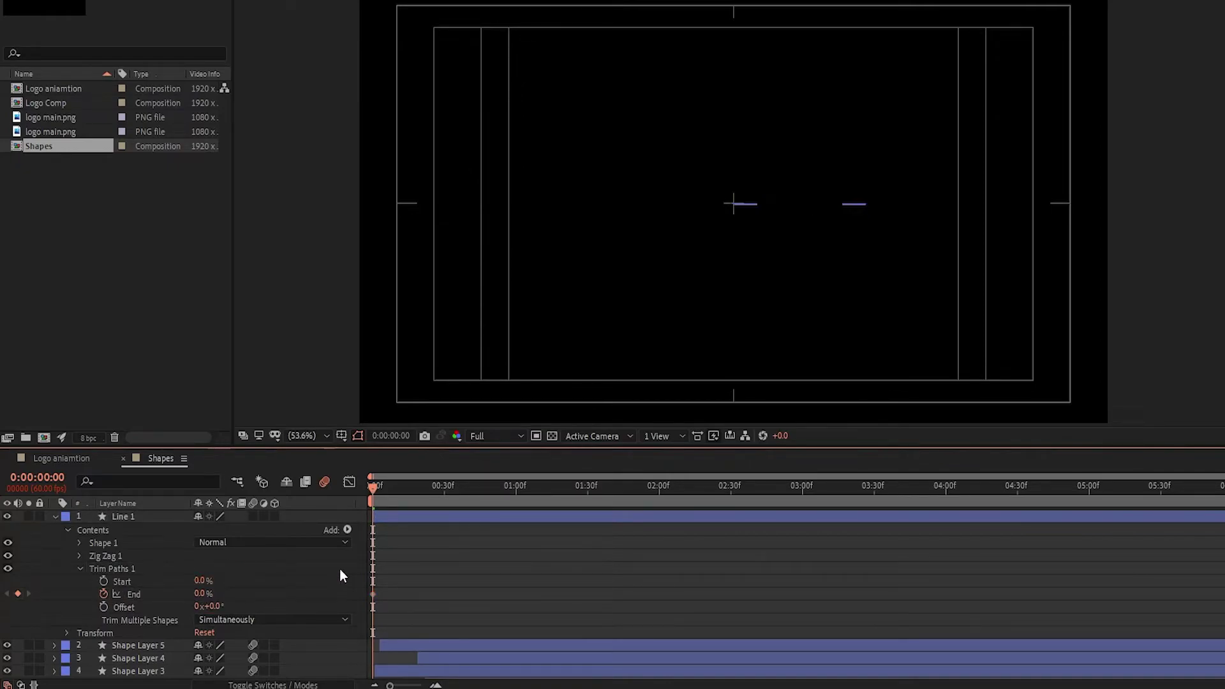
pyautogui.moveTo(416, 488); pyautogui.dragTo(446, 487)
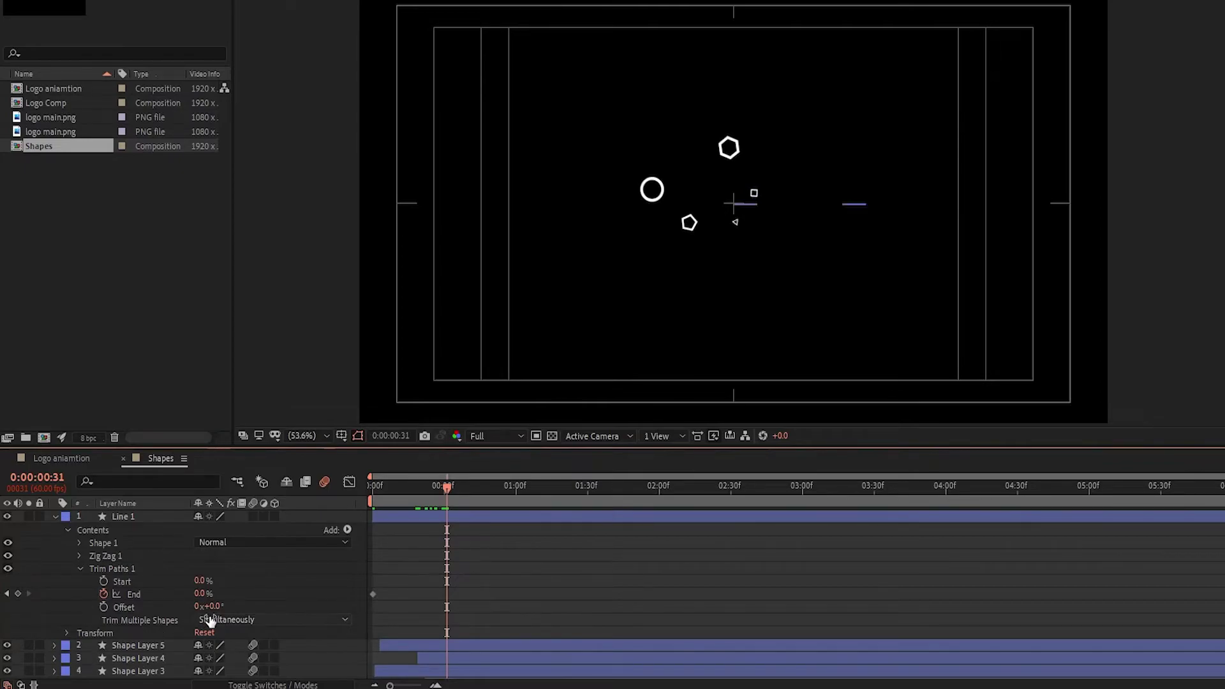
pyautogui.click(199, 593)
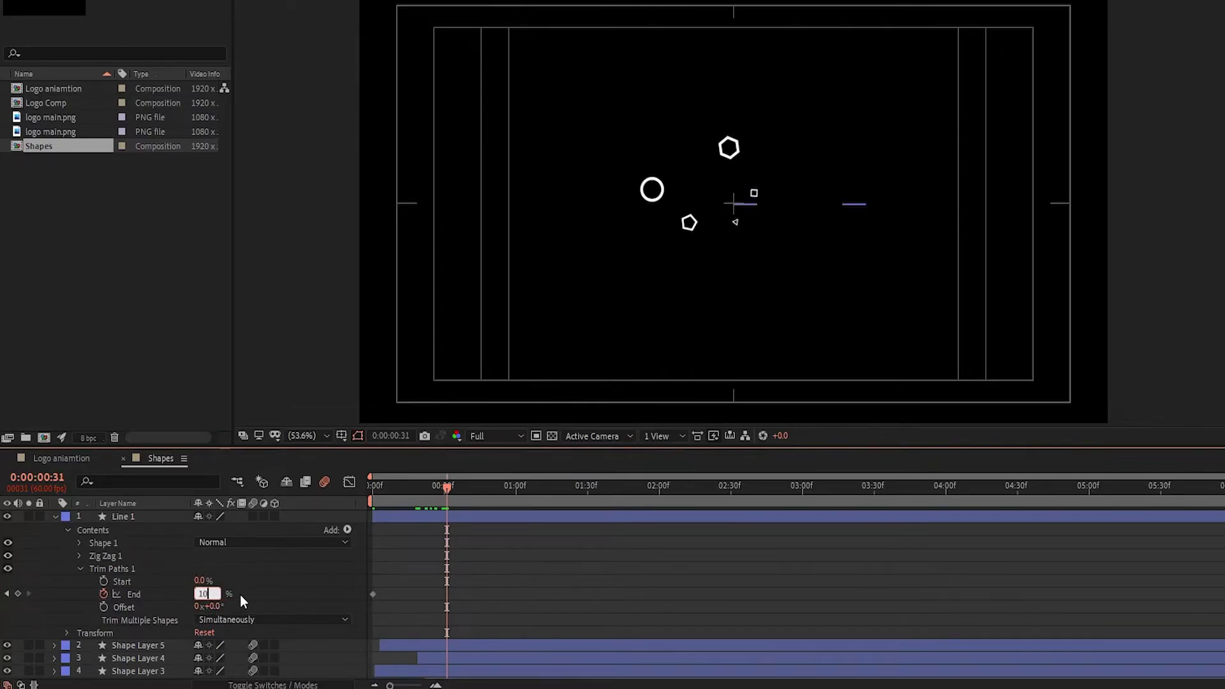
pyautogui.write('100')
pyautogui.press('Return')
# Keyframe Line 1's Trim Paths Start from 0% at 0:00:00:15 to 100% at 0:00:00:45
pyautogui.moveTo(1224, 477); pyautogui.dragTo(901, 512)
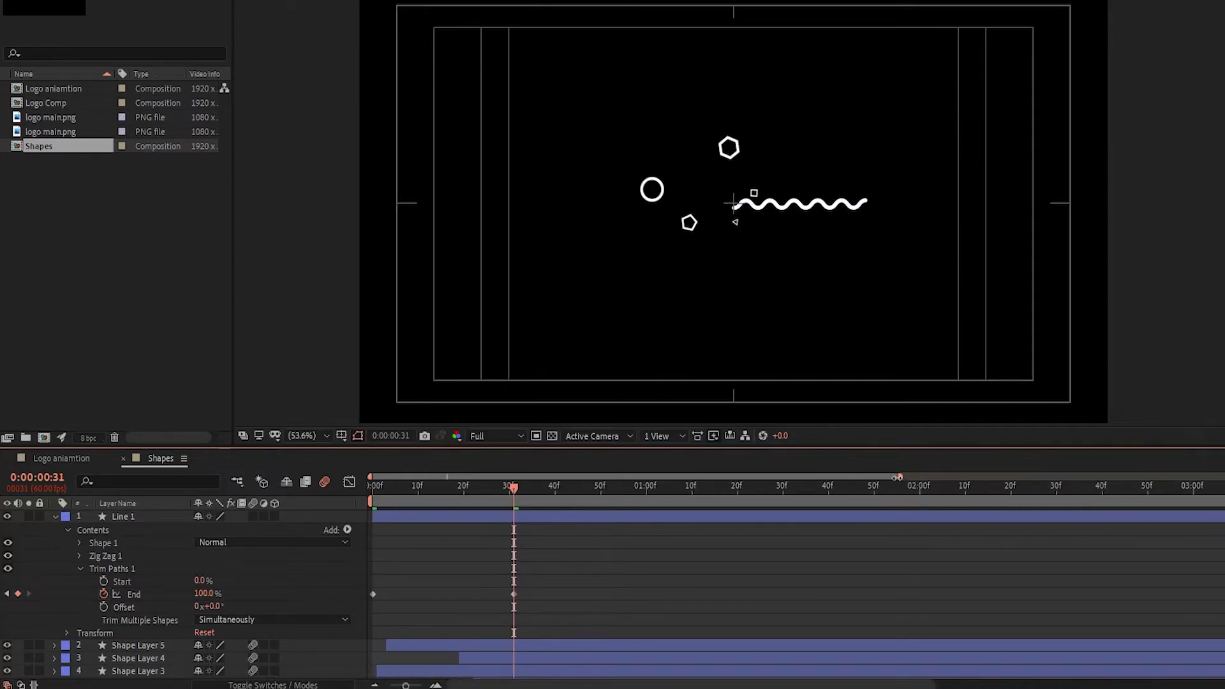
pyautogui.scroll(1, 596, 489)
pyautogui.moveTo(551, 492); pyautogui.dragTo(487, 486)
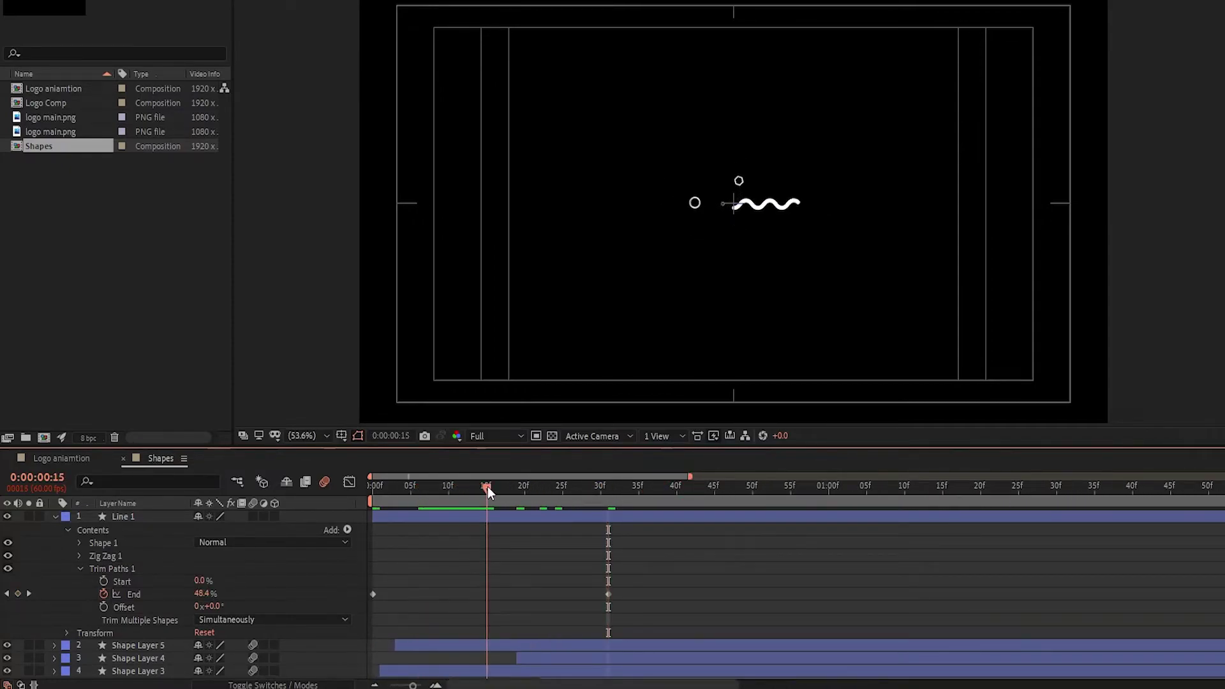
pyautogui.click(104, 582)
pyautogui.moveTo(587, 492); pyautogui.dragTo(715, 487)
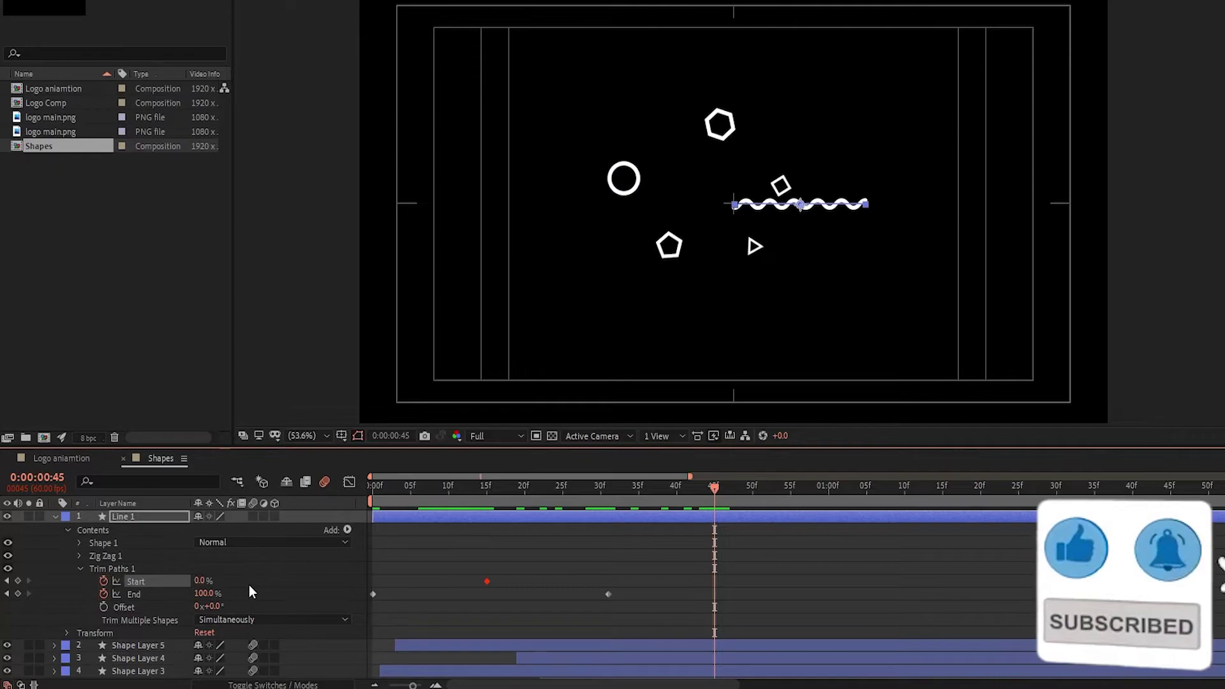
pyautogui.click(200, 582)
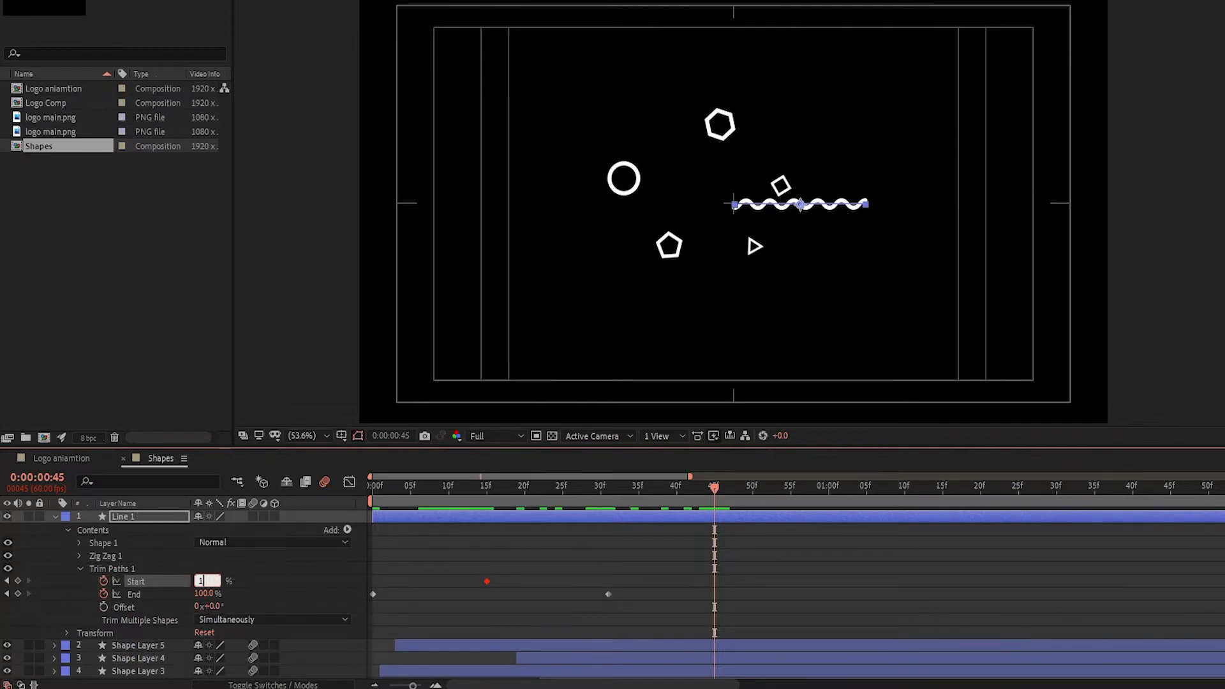
pyautogui.write('100')
pyautogui.click(256, 586)
# Show more of the timeline and preview the Line 1 animation from the start
pyautogui.moveTo(691, 477); pyautogui.dragTo(1223, 477)
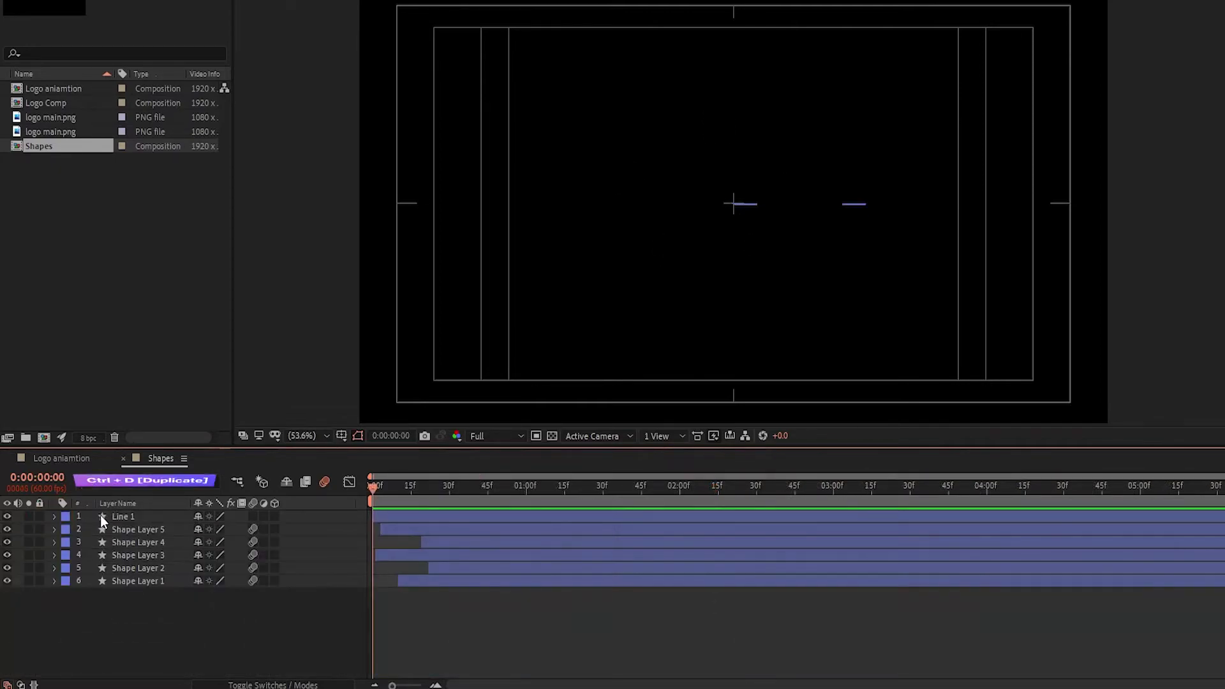
pyautogui.click(117, 517)
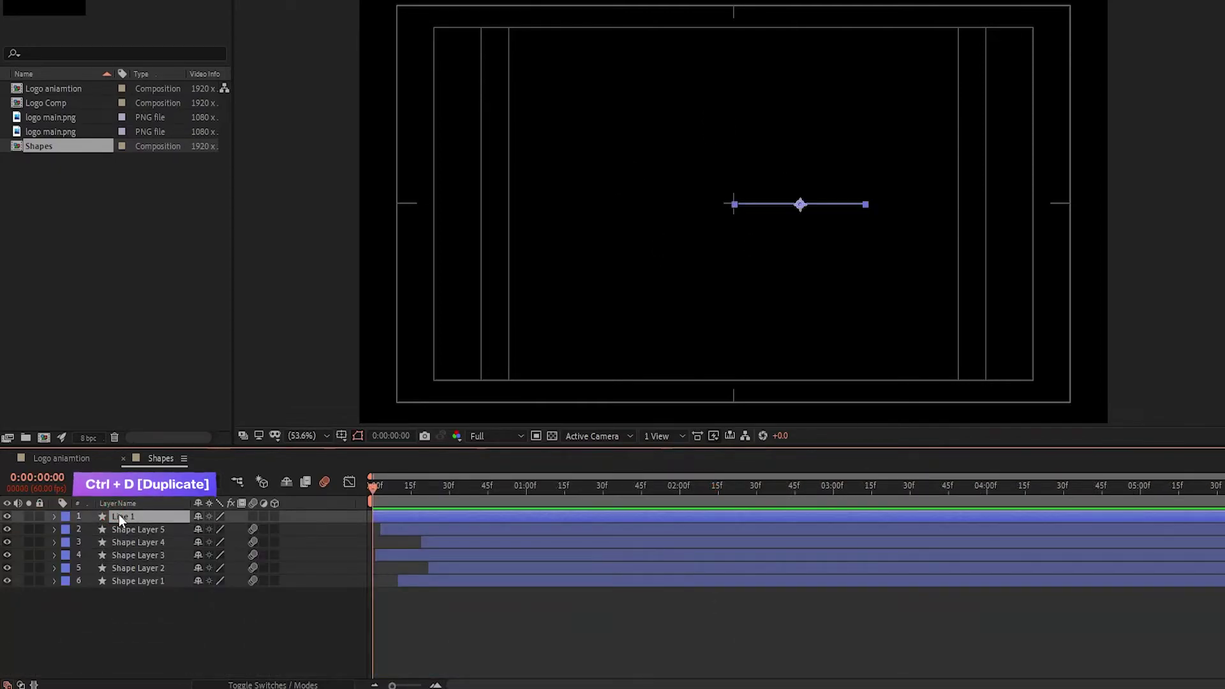
pyautogui.press('space')
pyautogui.press('space')
# Duplicate Line 1 and set the duplicate's Rotation to 180°
pyautogui.hotkey('ctrl', 'd')
pyautogui.press('r')
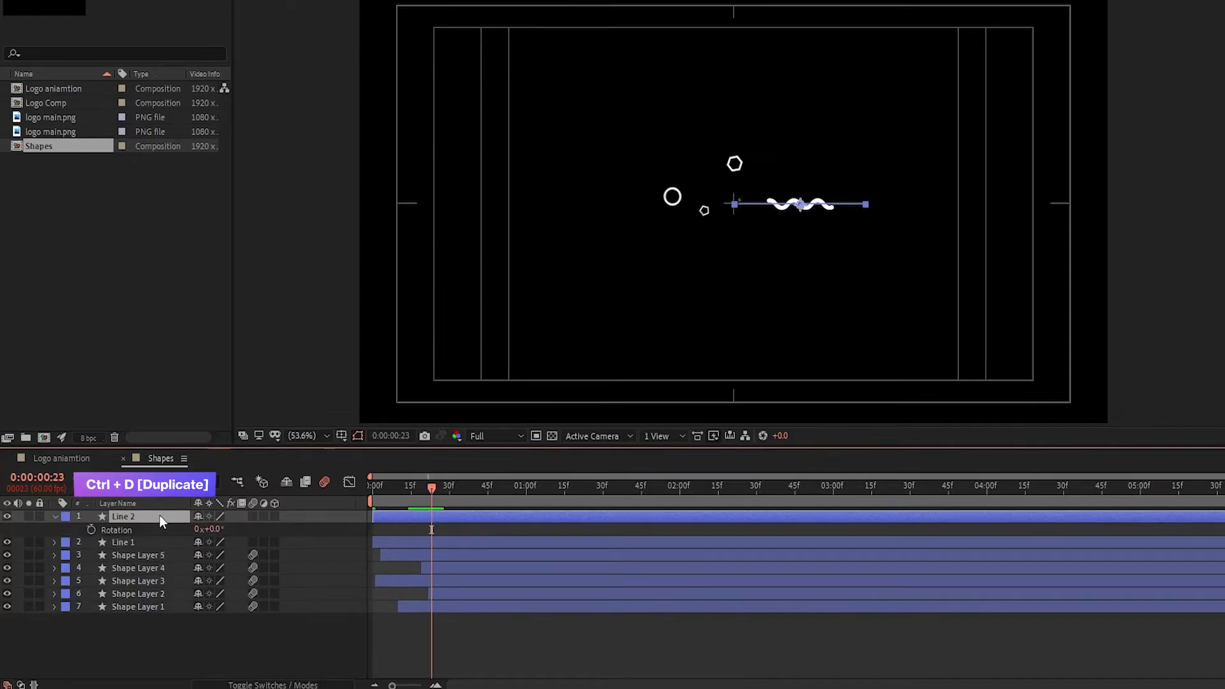
pyautogui.click(212, 529)
pyautogui.write('1')
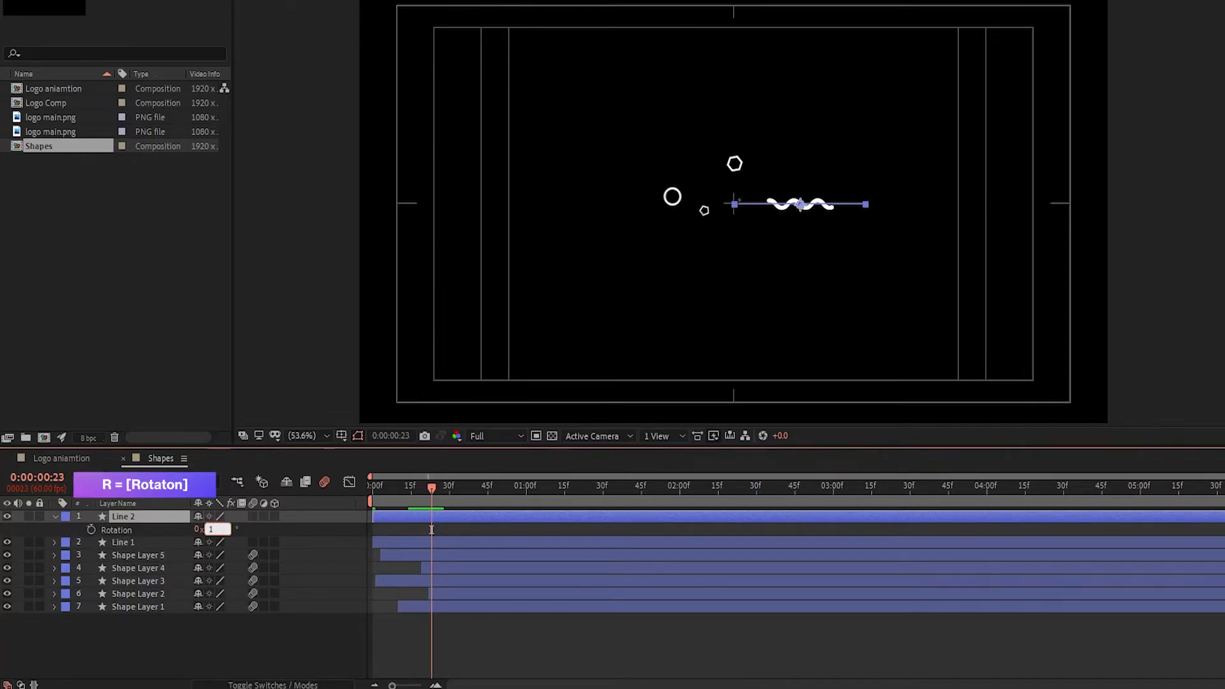
pyautogui.write('80')
pyautogui.press('Return')
pyautogui.click(205, 626)
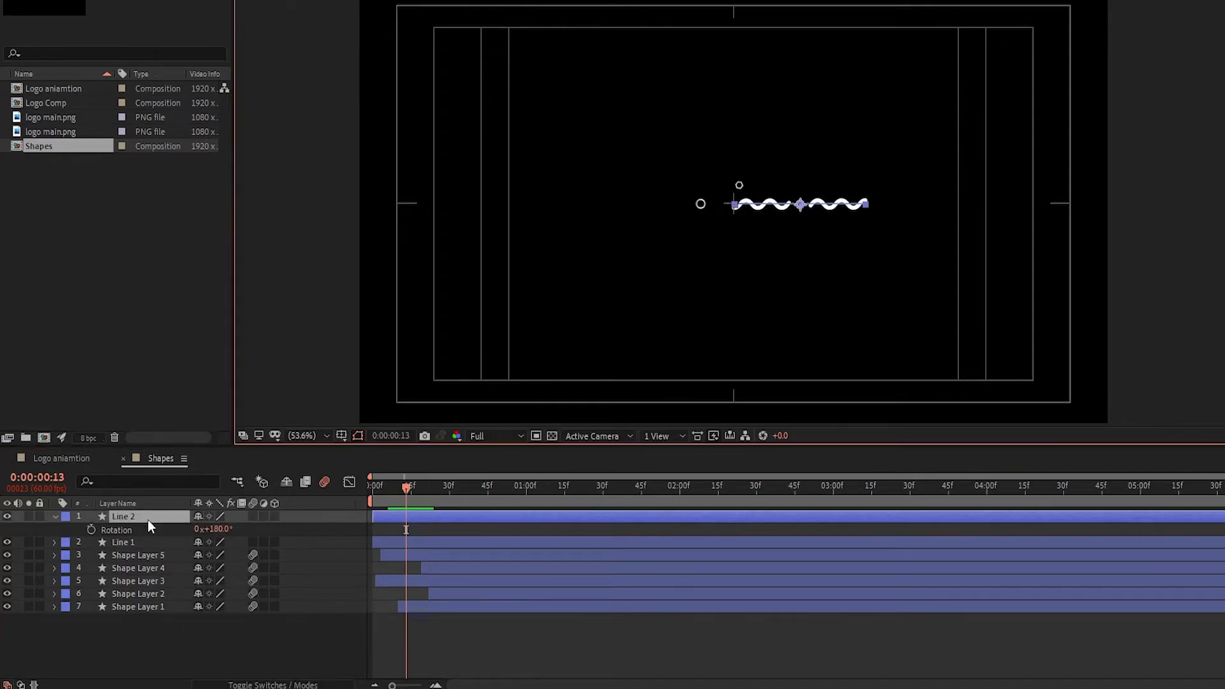
# Move the duplicated line to the left, opposite Line 1, fine-tune the position and preview the lines
pyautogui.press('p')
pyautogui.moveTo(207, 528)
pyautogui.mouseDown()
pyautogui.moveTo(3, 529)
pyautogui.moveTo(105, 529)
pyautogui.mouseUp()
pyautogui.moveTo(406, 488)
pyautogui.mouseDown()
pyautogui.moveTo(434, 477)
pyautogui.moveTo(369, 481)
pyautogui.moveTo(397, 478)
pyautogui.mouseUp()
pyautogui.moveTo(201, 529); pyautogui.dragTo(218, 529)
pyautogui.moveTo(231, 529)
pyautogui.mouseDown()
pyautogui.moveTo(224, 556)
pyautogui.moveTo(182, 555)
pyautogui.moveTo(220, 530)
pyautogui.mouseUp()
pyautogui.click(231, 544)
pyautogui.press('p')
pyautogui.moveTo(212, 530); pyautogui.dragTo(237, 522)
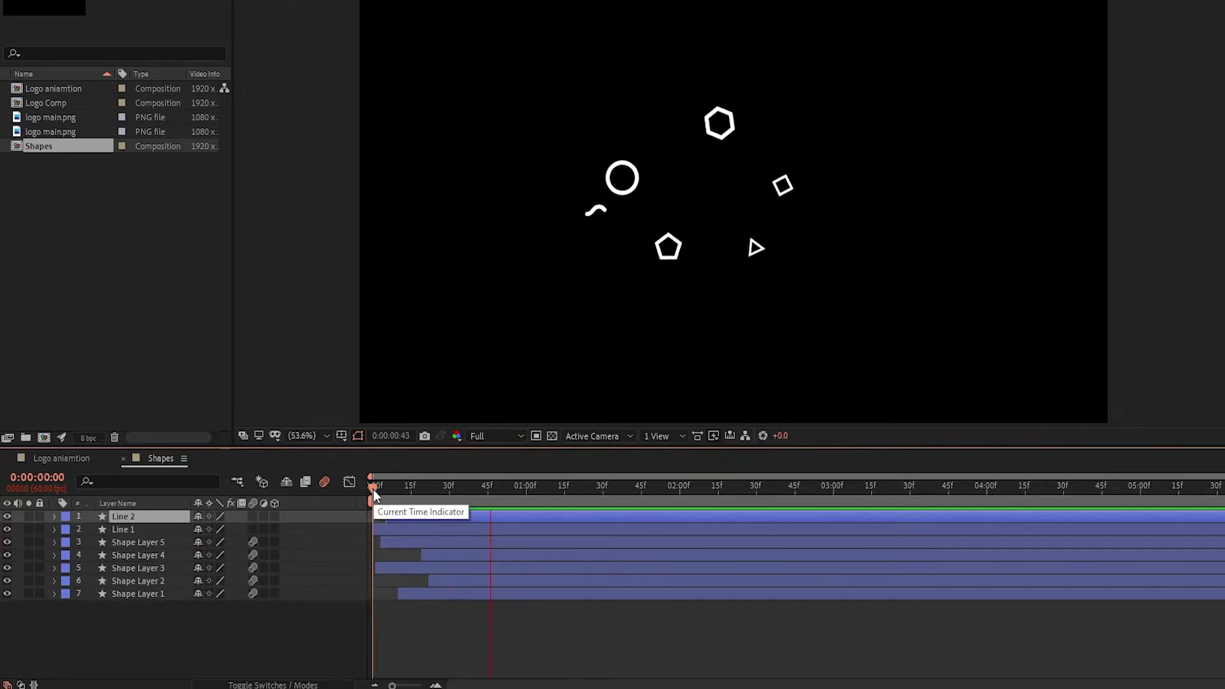
pyautogui.press('space')
pyautogui.moveTo(419, 517); pyautogui.dragTo(358, 494)
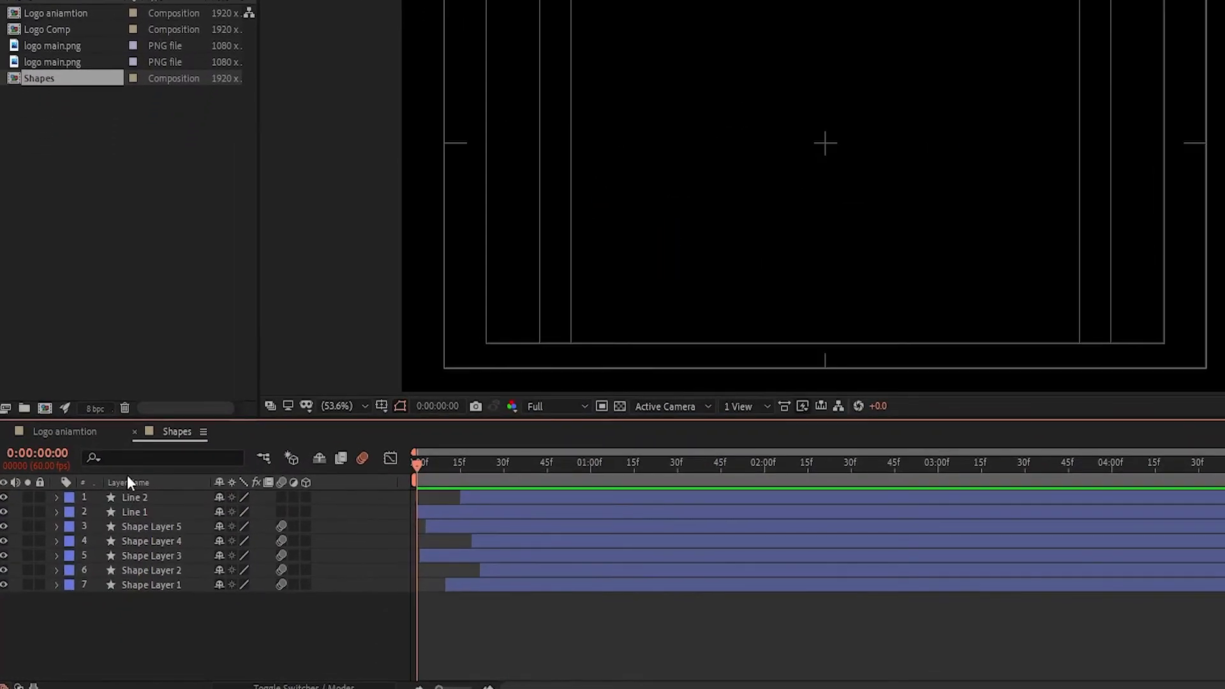
# Place the Shapes composition in the Logo aniamtion composition between Logo Comp and Big 3, and go to 0:00:02:57
pyautogui.click(87, 428)
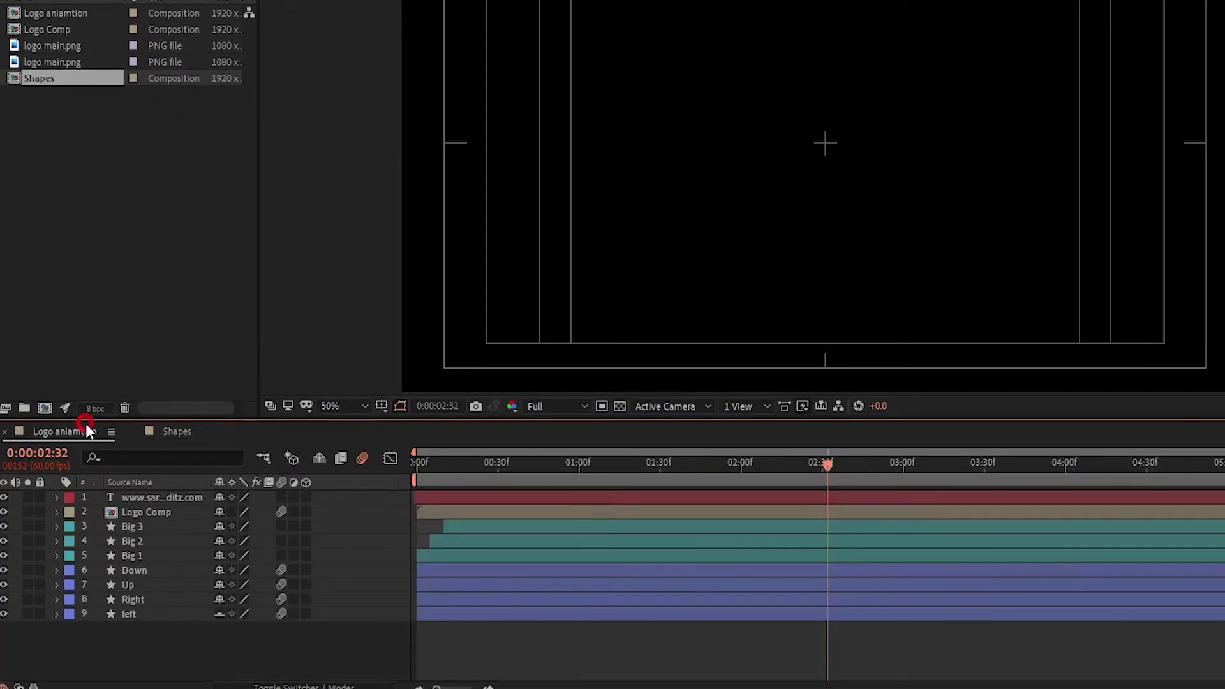
pyautogui.moveTo(43, 82); pyautogui.dragTo(151, 528)
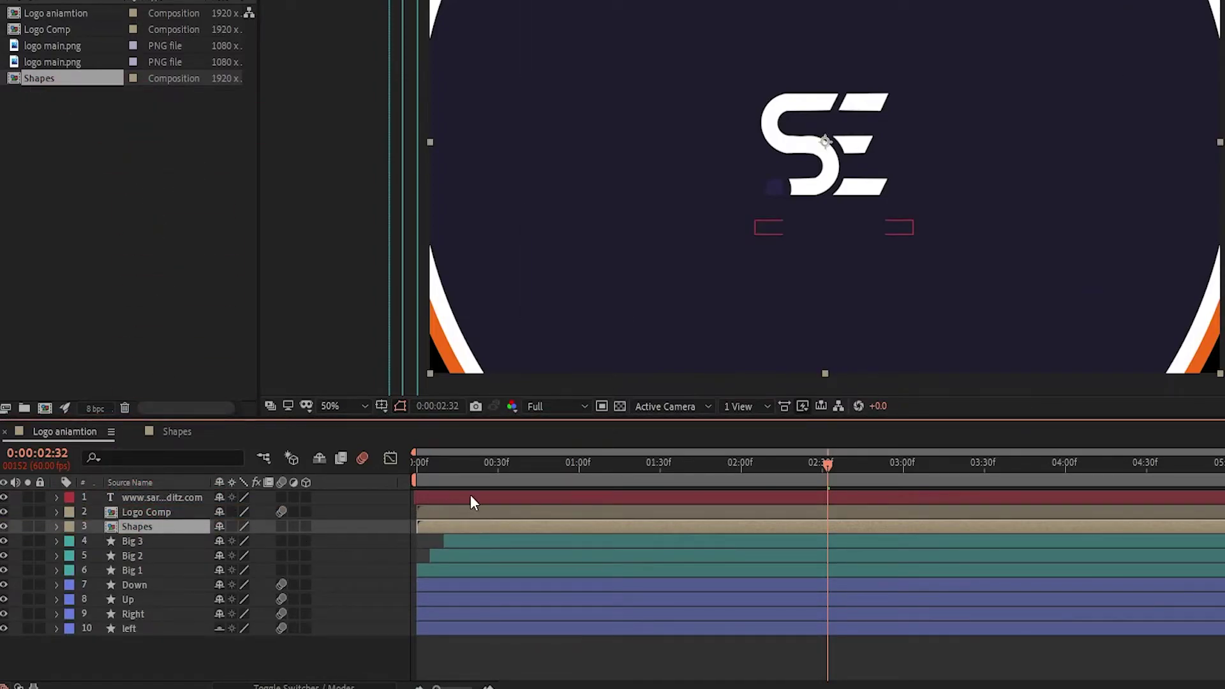
pyautogui.moveTo(828, 476); pyautogui.dragTo(894, 489)
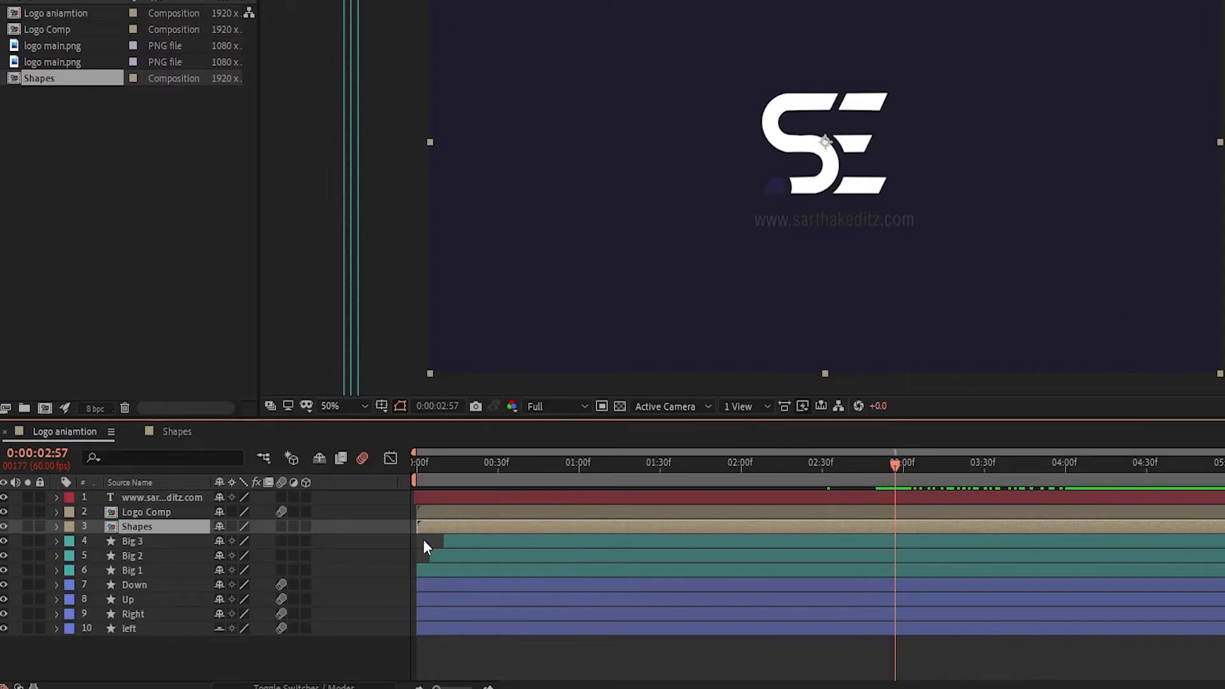
# Shift the Shapes layer to start at about 0:00:02:33 and set its Opacity to 75%
pyautogui.moveTo(425, 531); pyautogui.dragTo(832, 527)
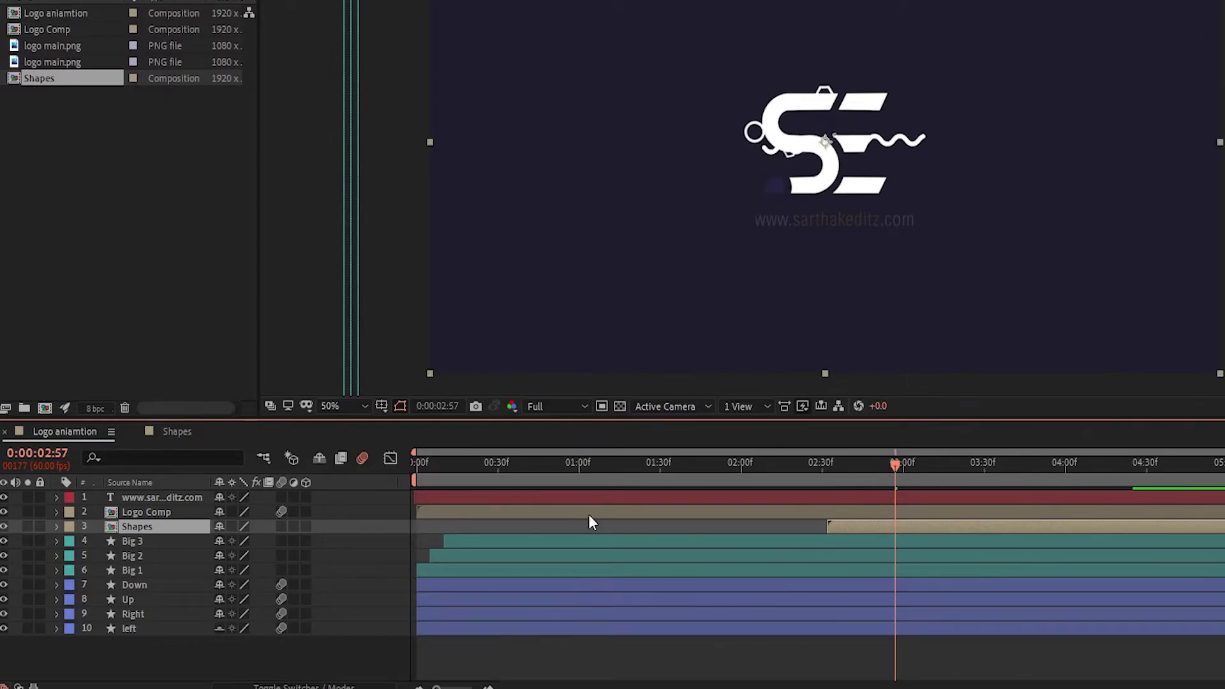
pyautogui.press('t')
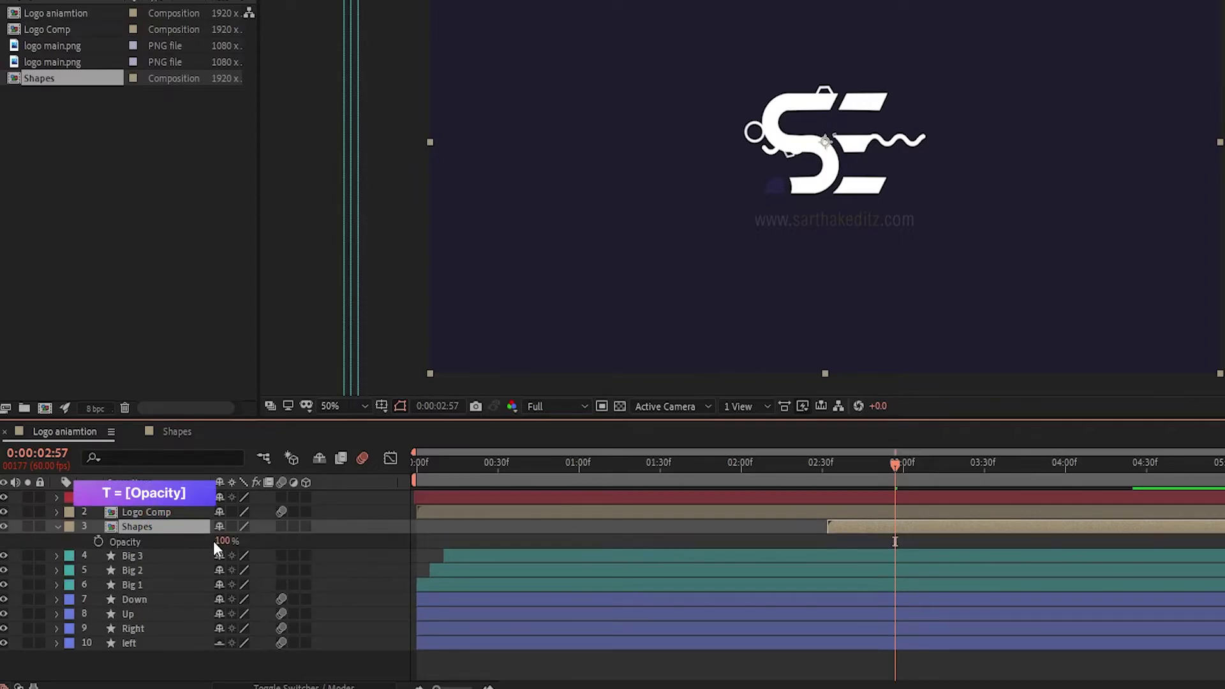
pyautogui.click(223, 541)
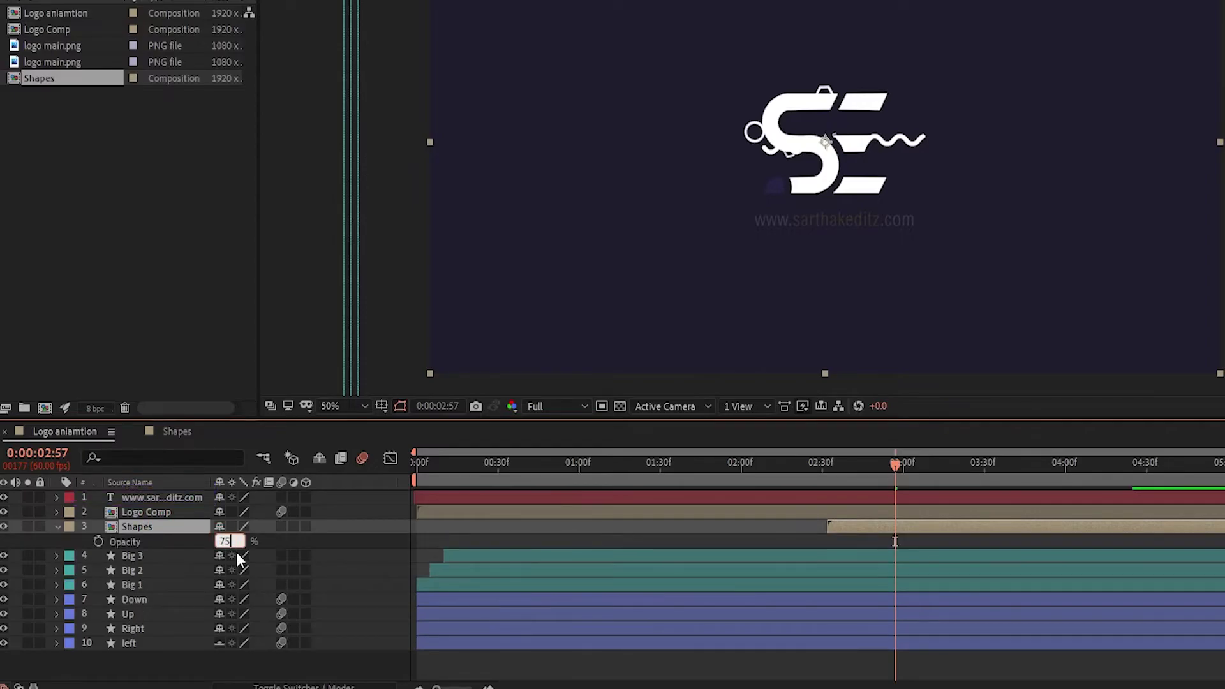
pyautogui.write('75')
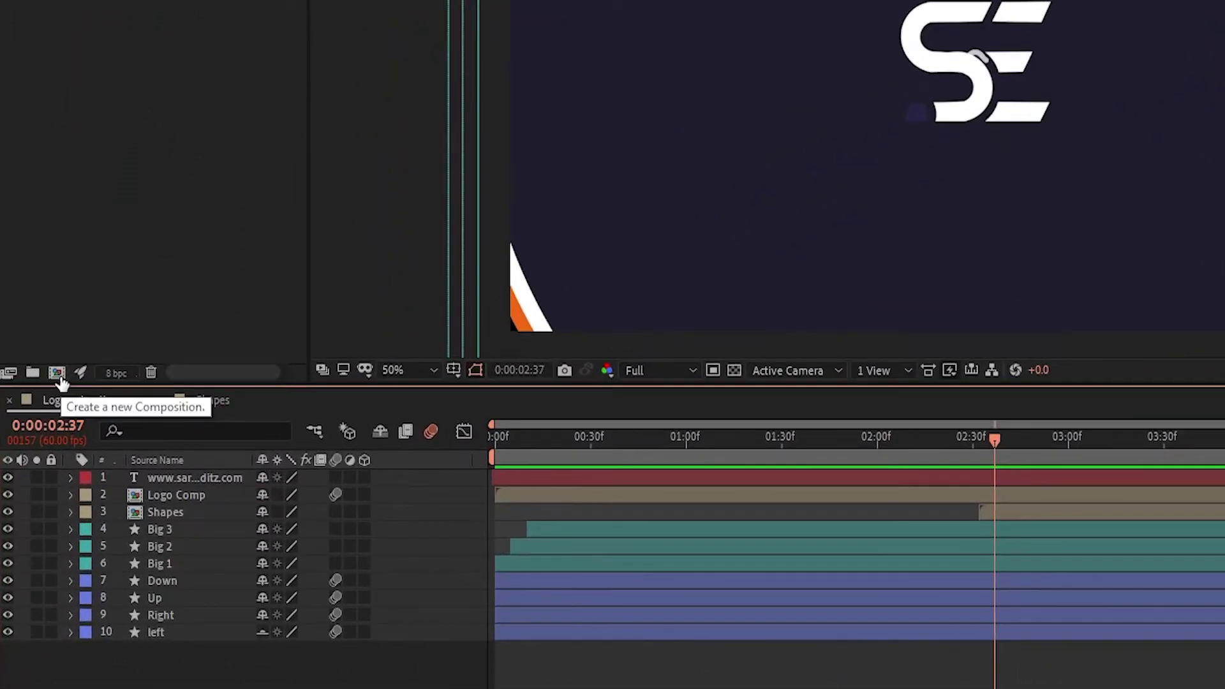
# Create a new composition named Circles at 1920 x 1080, 60 fps, with a duration of 0:00:07:00
pyautogui.click(57, 374)
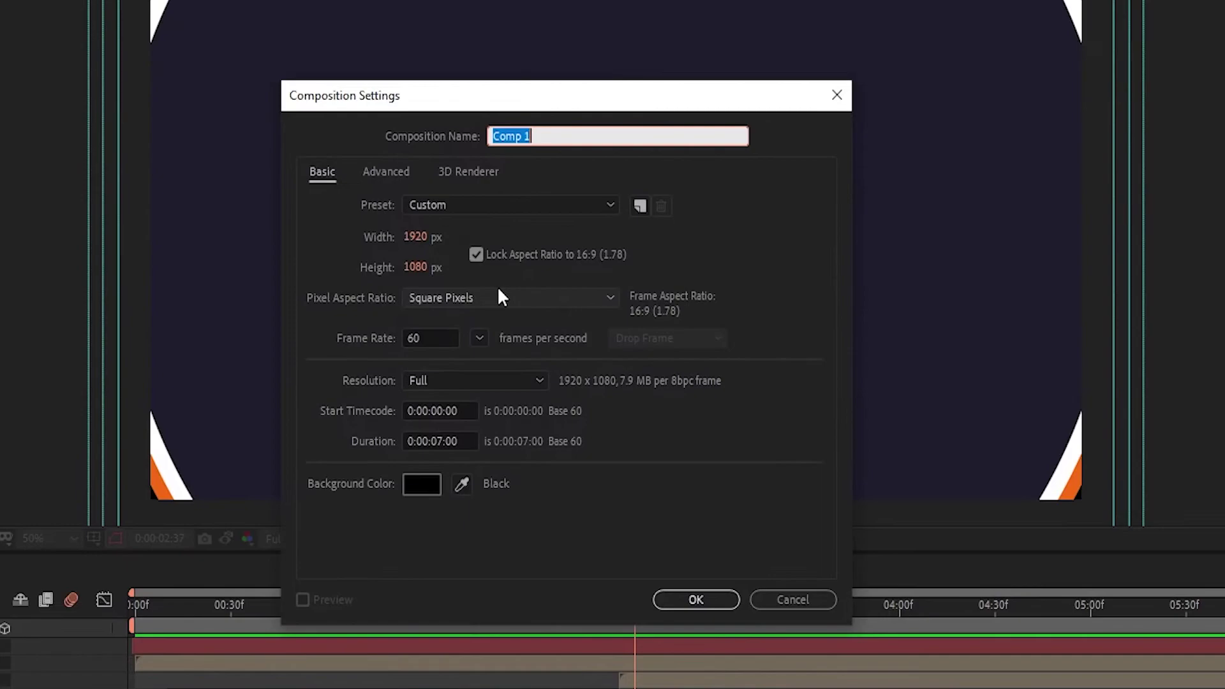
pyautogui.write('Circles')
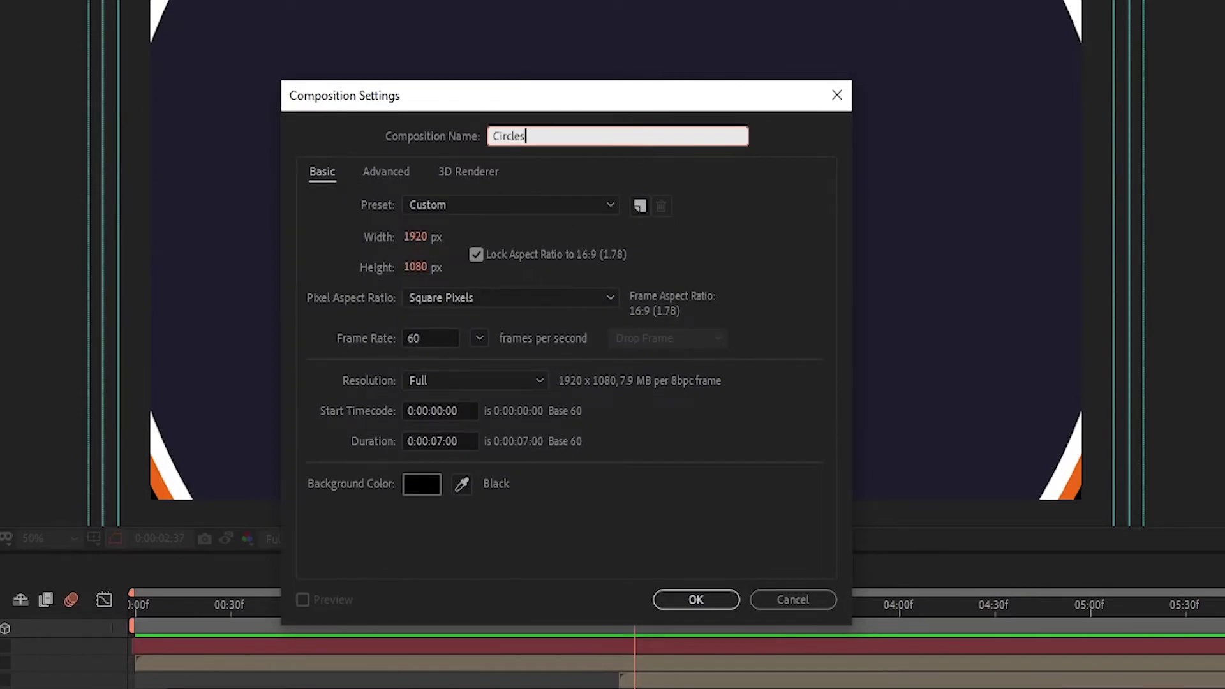
pyautogui.press('Return')
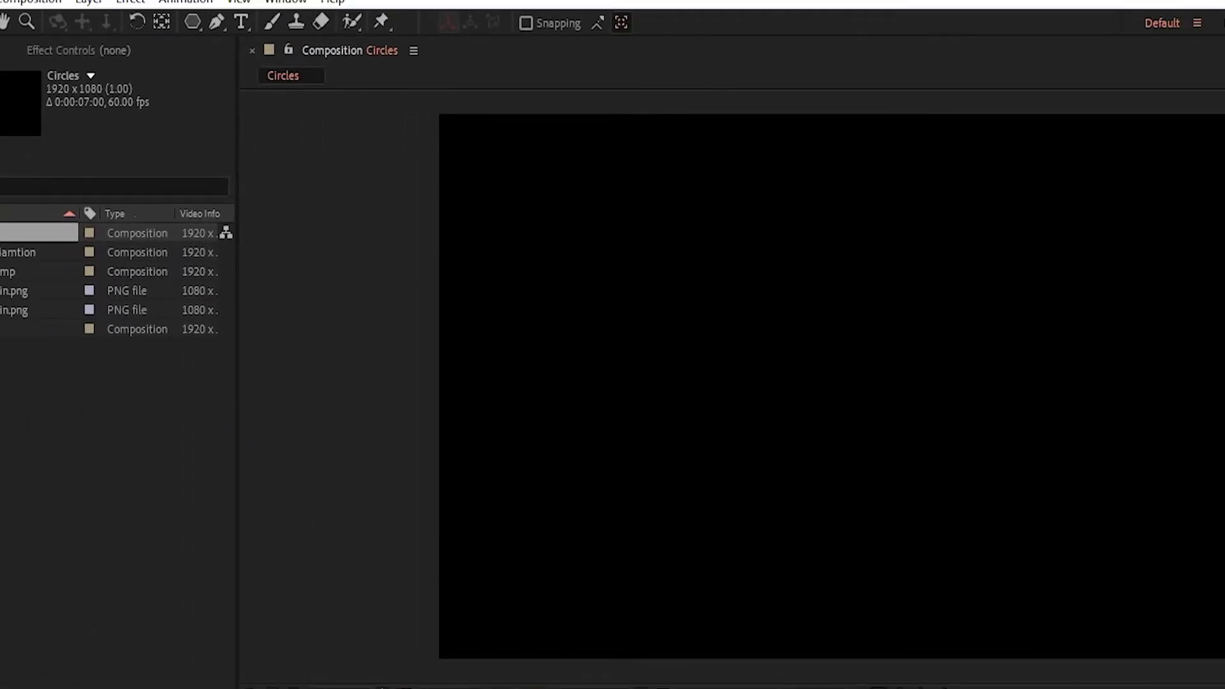
# Choose the Ellipse tool with an orange fill and no stroke
pyautogui.moveTo(187, 19); pyautogui.dragTo(244, 60)
pyautogui.click(531, 22)
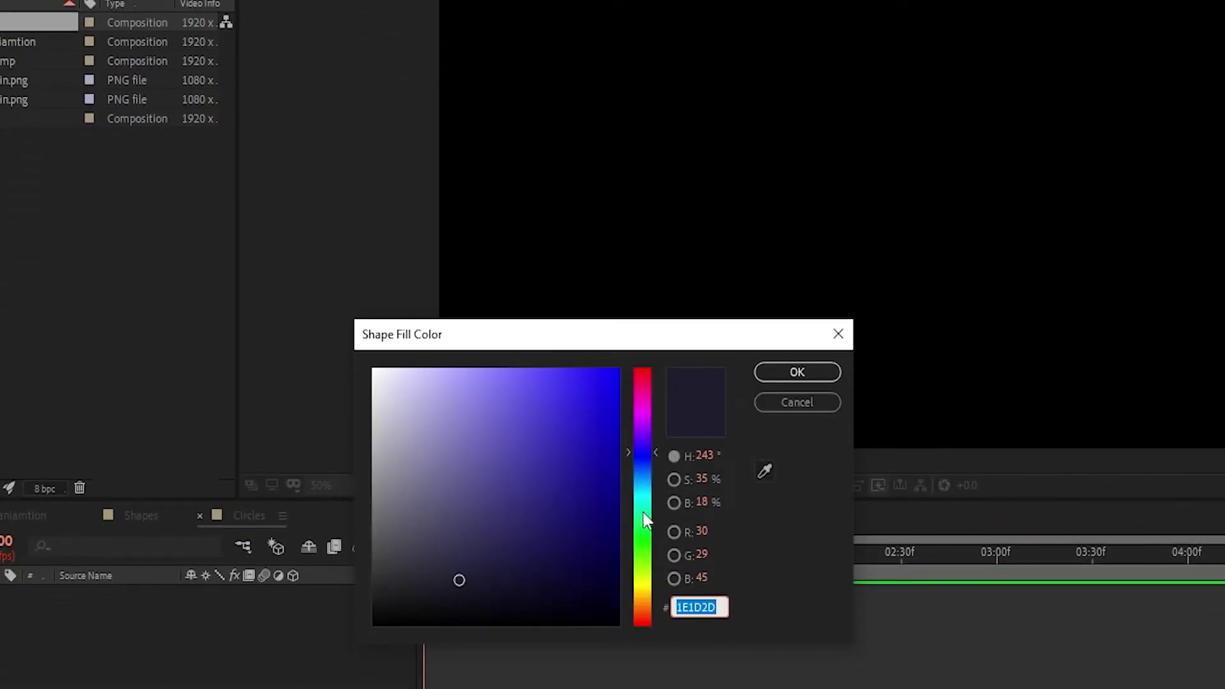
pyautogui.moveTo(643, 513); pyautogui.dragTo(652, 595)
pyautogui.moveTo(555, 422); pyautogui.dragTo(600, 383)
pyautogui.moveTo(651, 592); pyautogui.dragTo(651, 601)
pyautogui.click(798, 372)
pyautogui.click(568, 23)
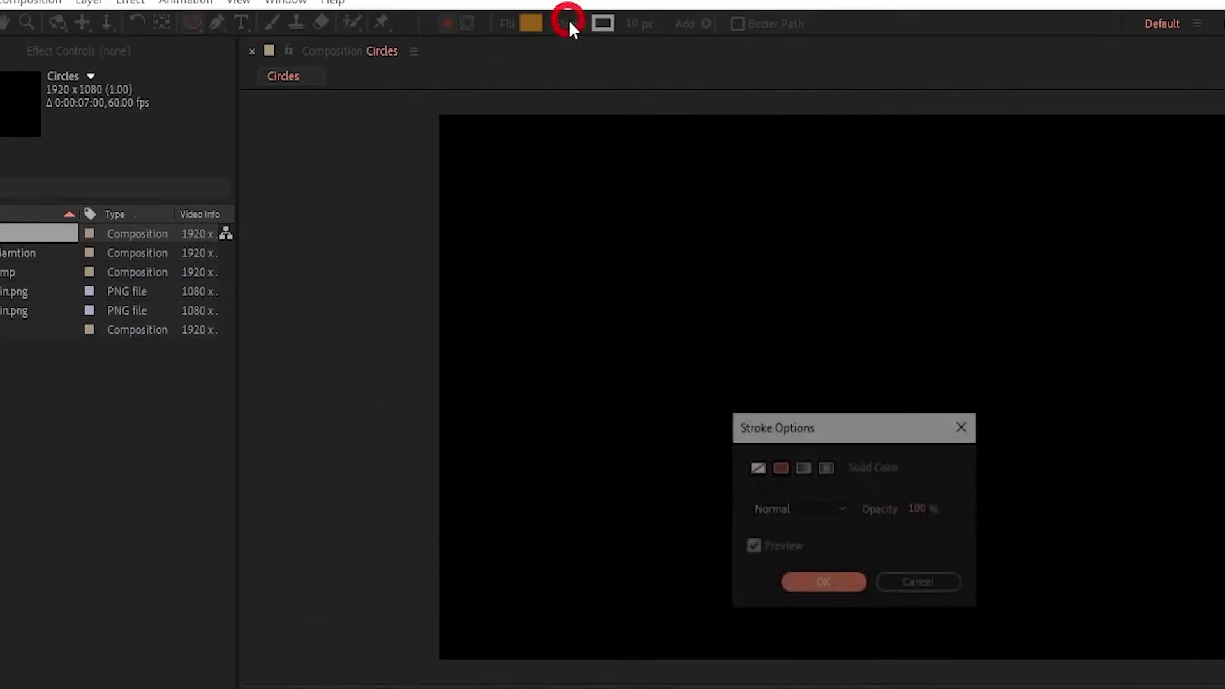
pyautogui.click(759, 468)
pyautogui.click(825, 579)
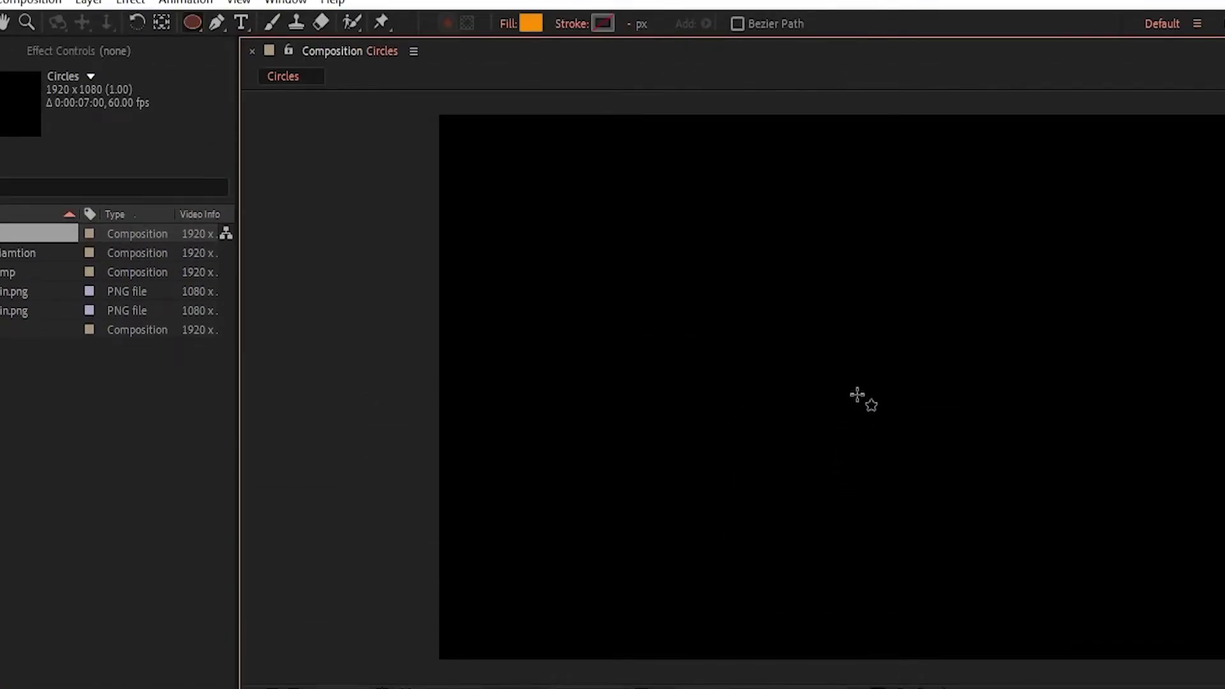
# Draw a circle about 188 px in diameter and center it horizontally and vertically in the composition
pyautogui.moveTo(856, 399); pyautogui.dragTo(899, 441)
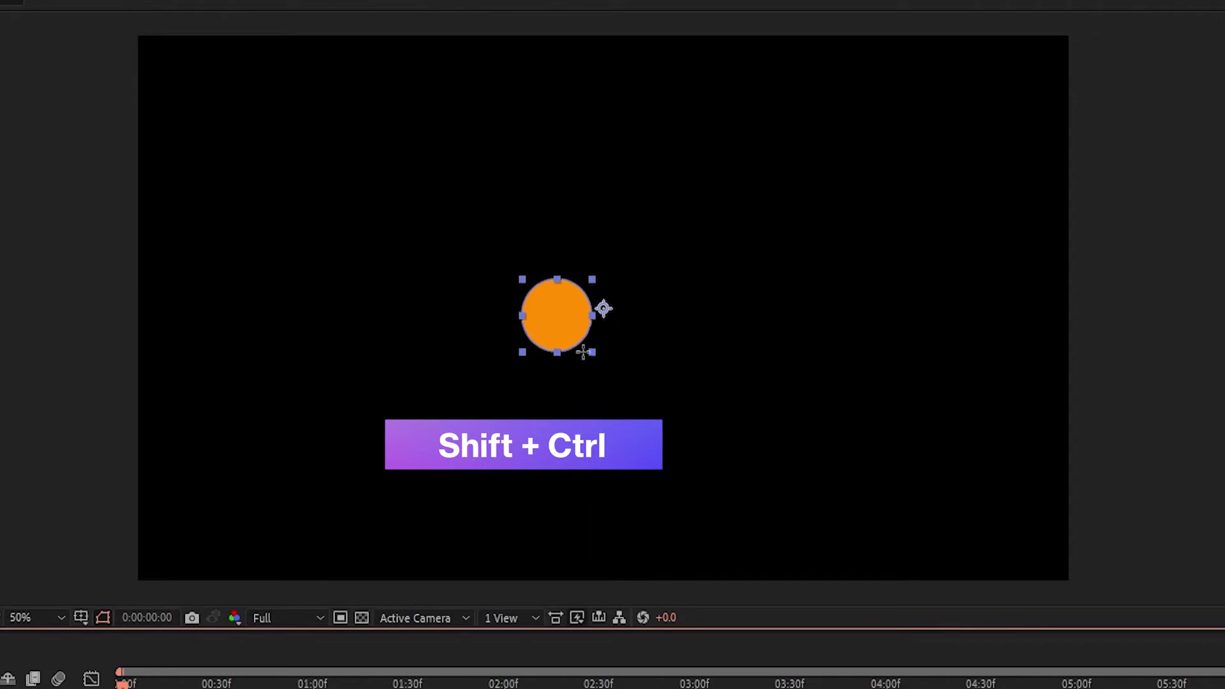
pyautogui.moveTo(583, 353); pyautogui.dragTo(603, 358)
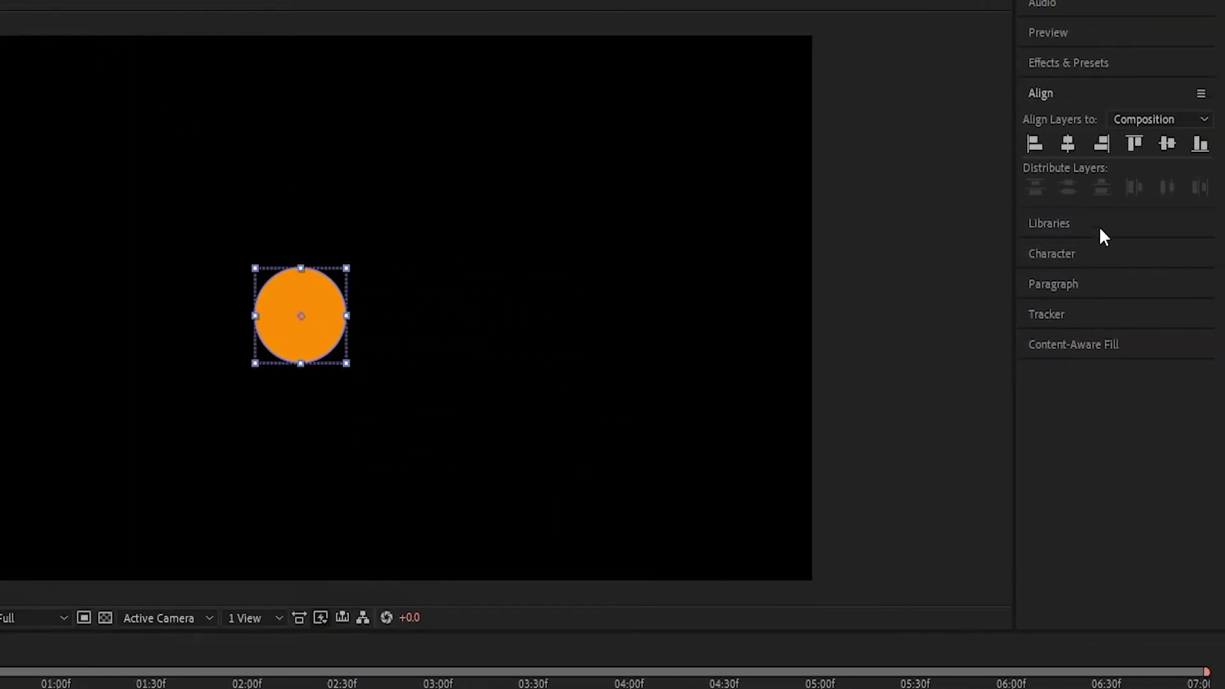
pyautogui.click(1072, 148)
pyautogui.click(1165, 149)
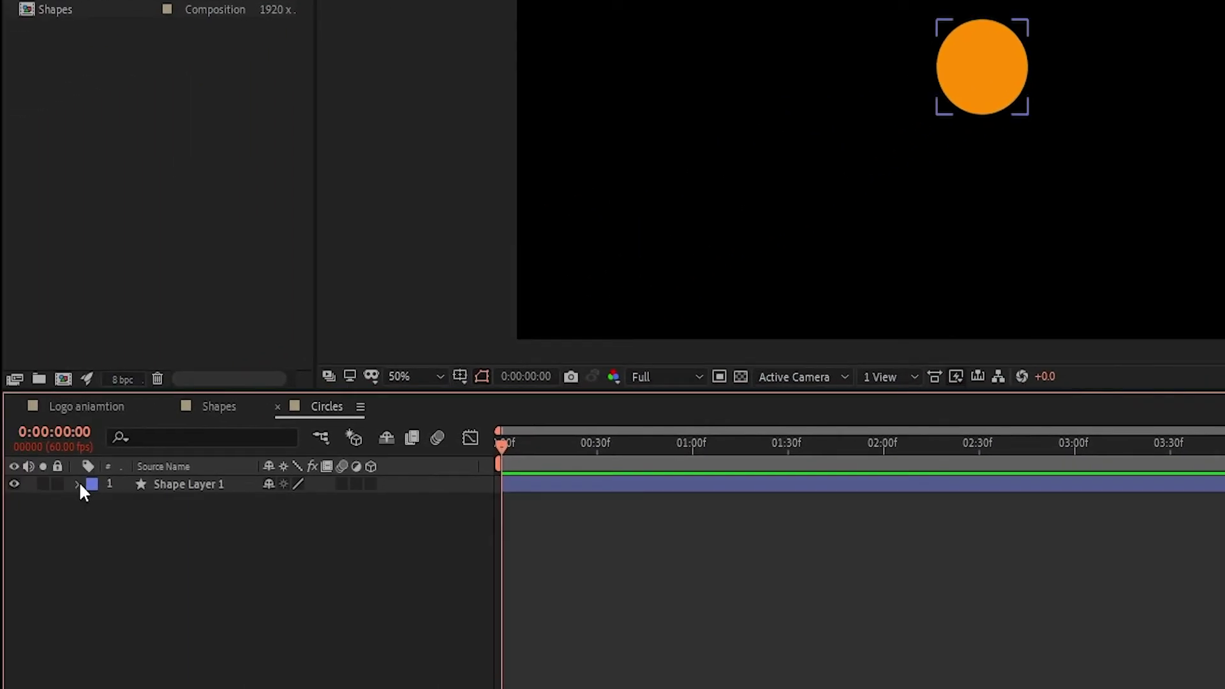
# Add a Scale keyframe of 0% at 0:00:00:00 in the Ellipse 1 transform properties of Shape Layer 1
pyautogui.click(78, 484)
pyautogui.click(109, 519)
pyautogui.click(128, 536)
pyautogui.click(126, 620)
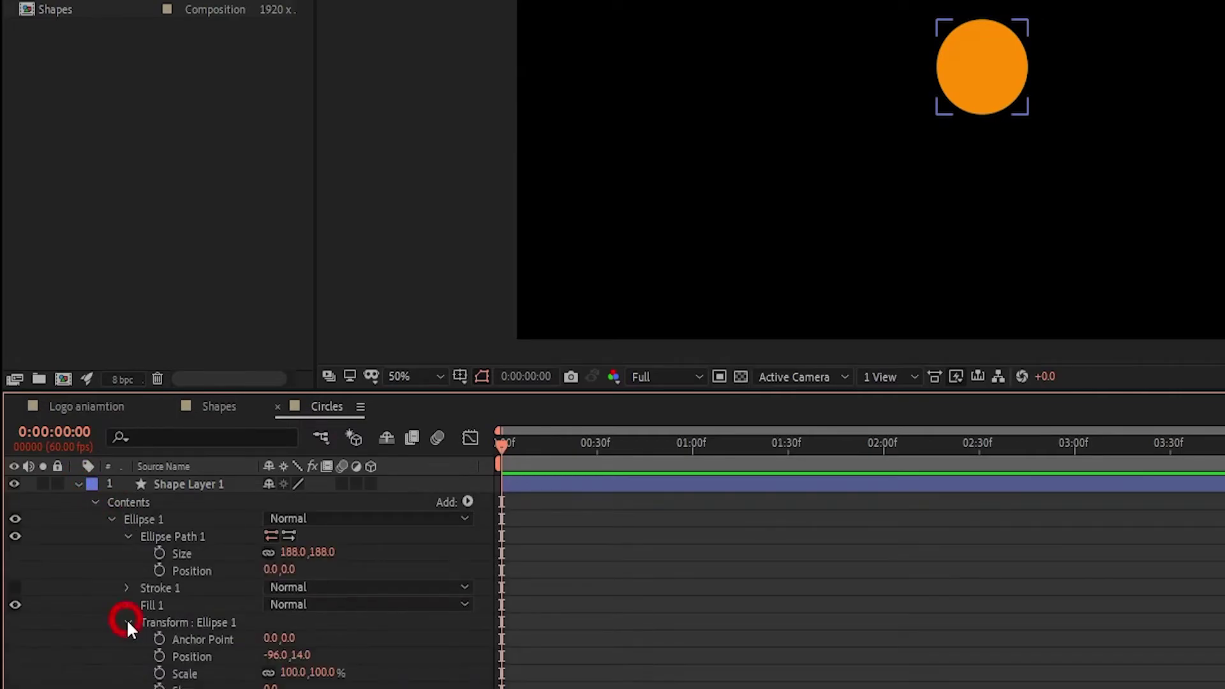
pyautogui.scroll(-2, 251, 591)
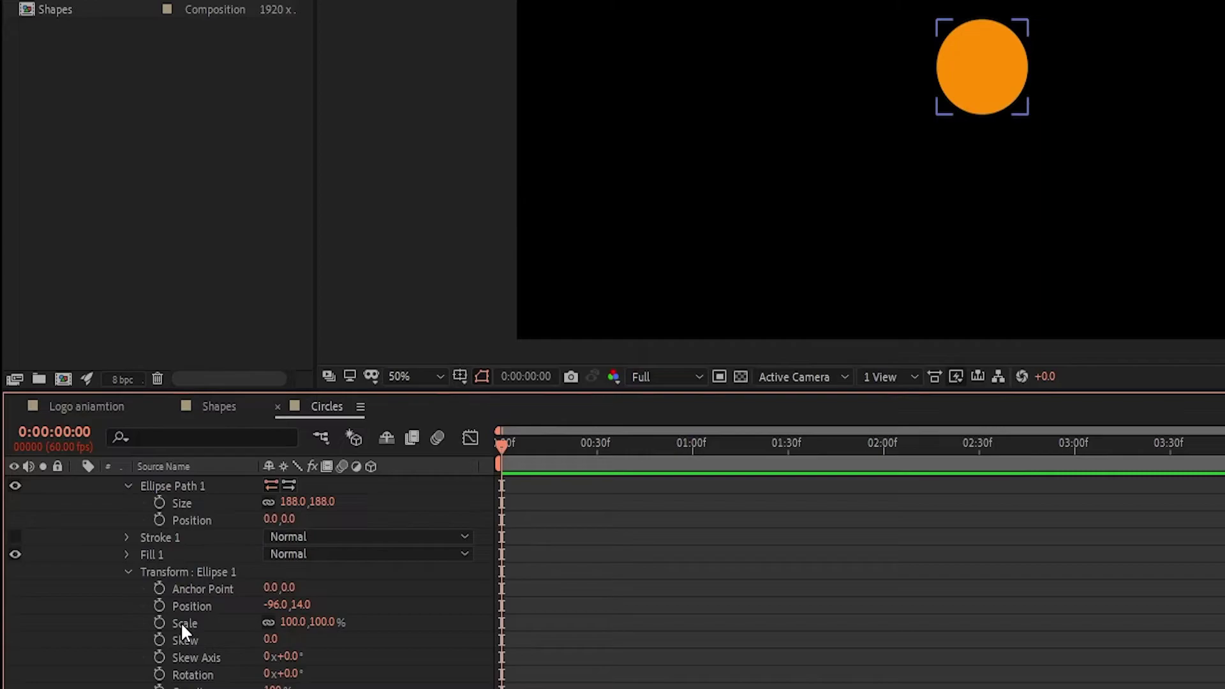
pyautogui.click(158, 622)
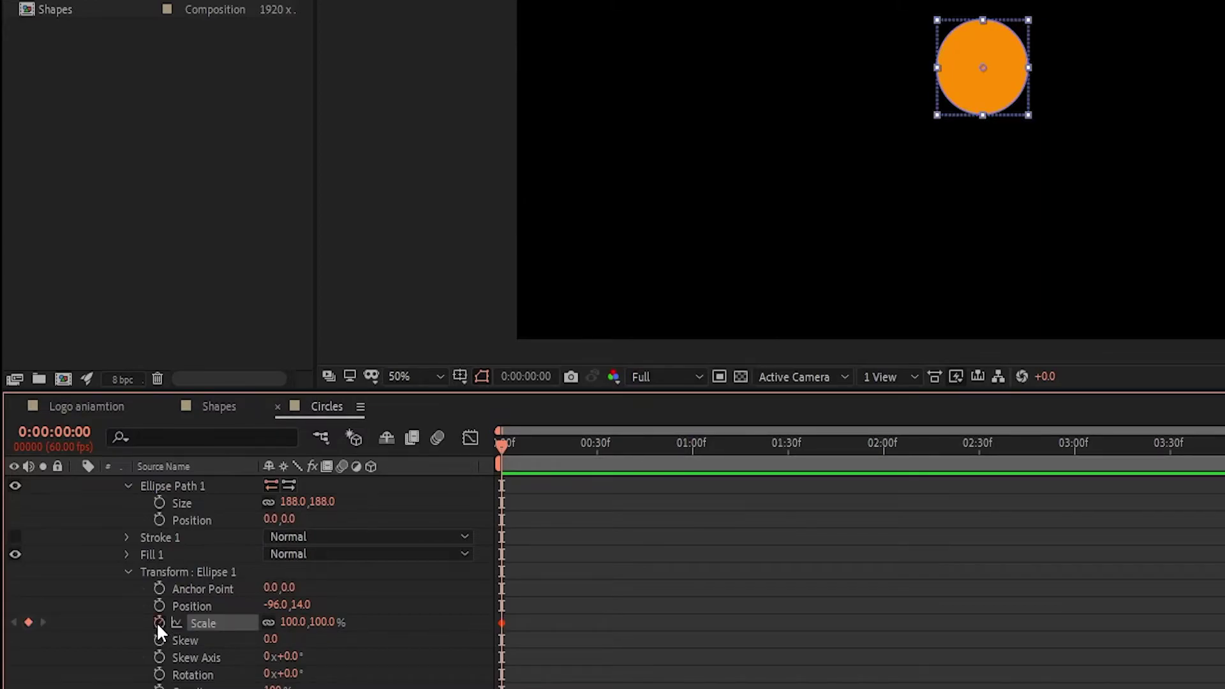
pyautogui.click(295, 623)
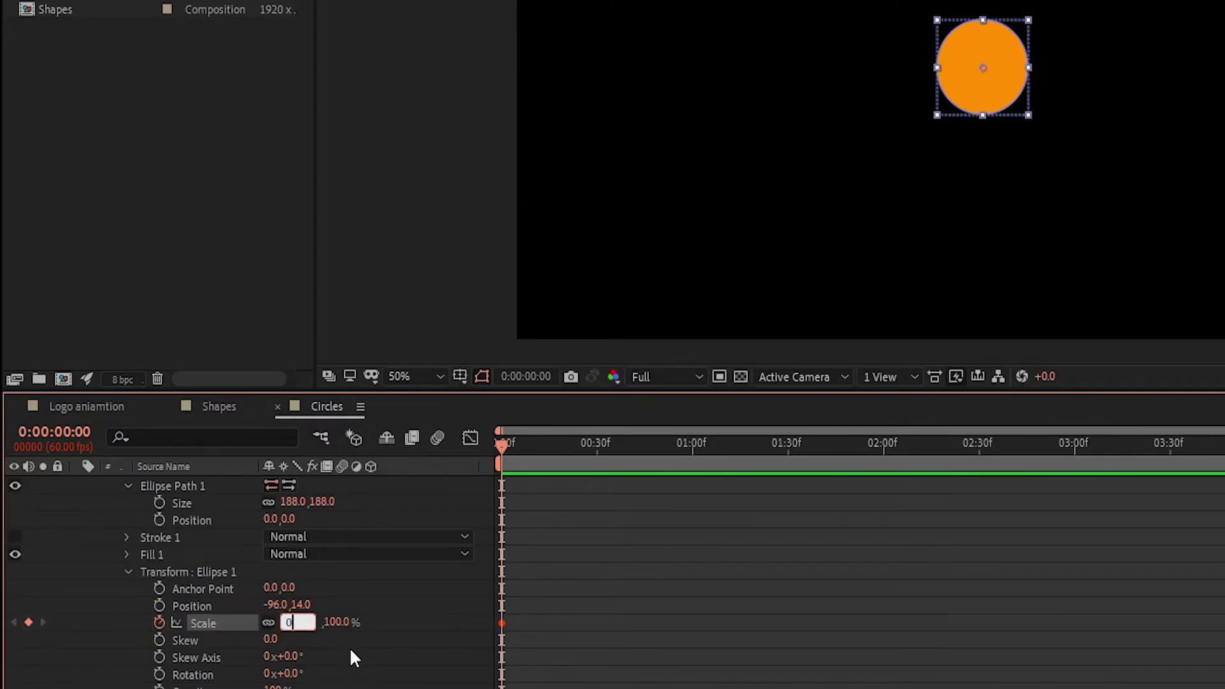
pyautogui.click(570, 541)
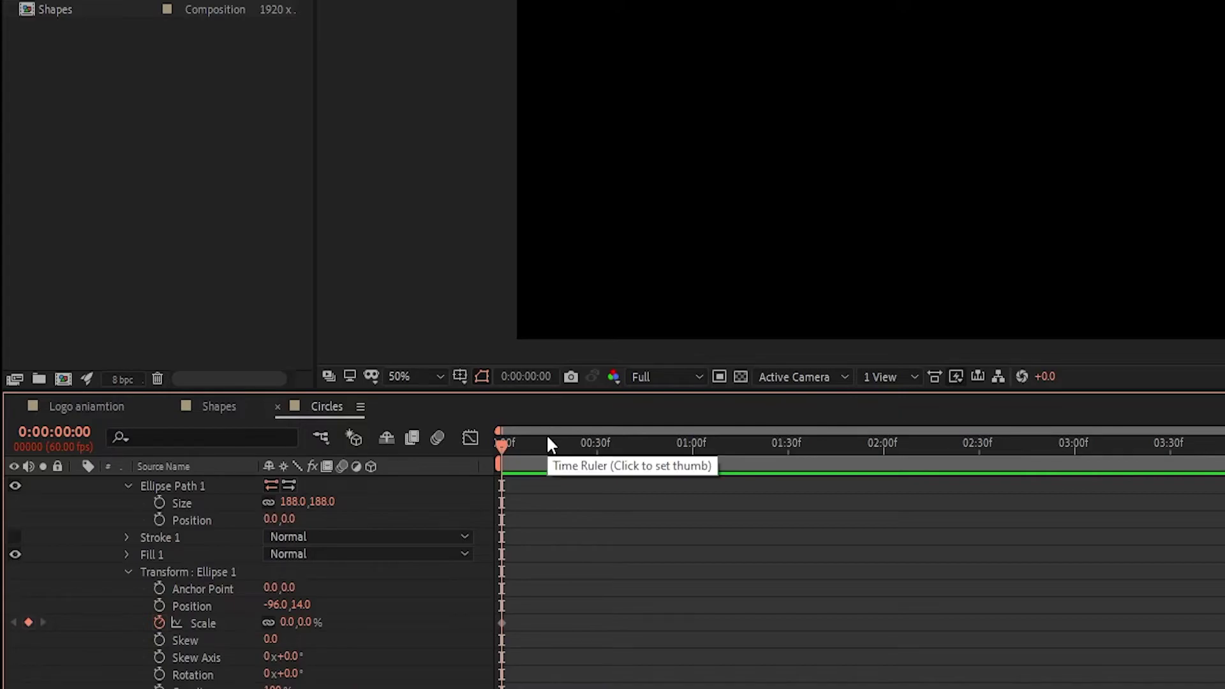
# Add a Scale keyframe of 100% for Ellipse 1 at 0:00:00:40
pyautogui.moveTo(550, 442); pyautogui.dragTo(629, 439)
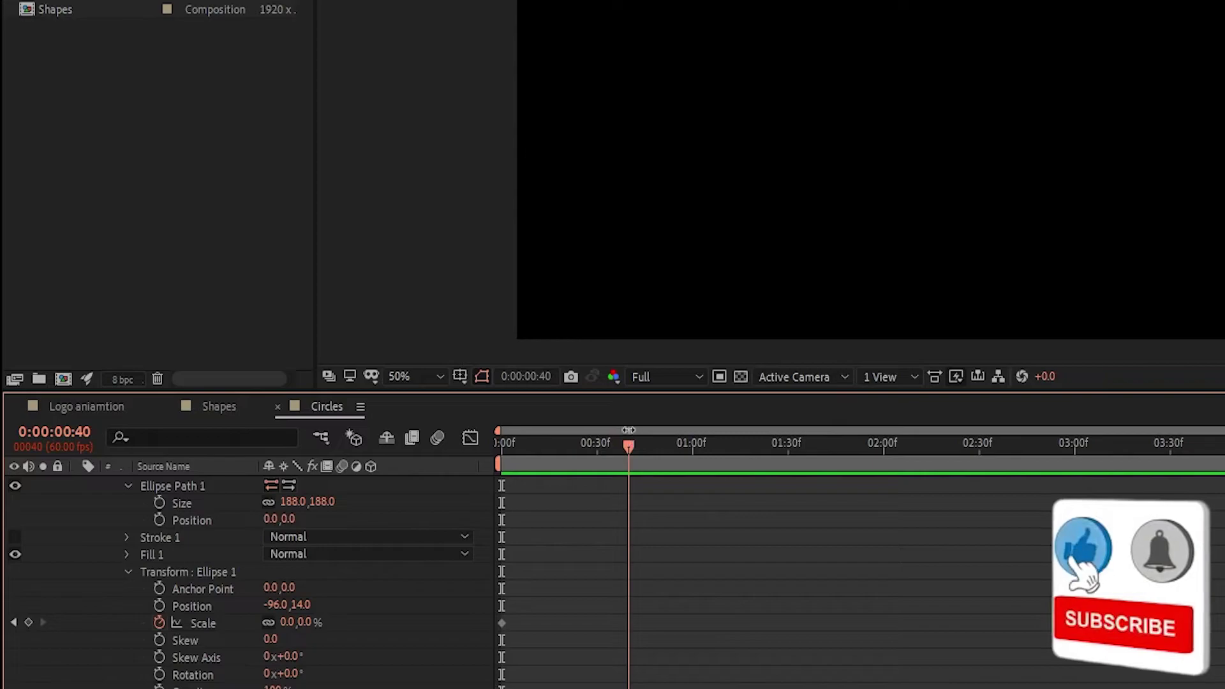
pyautogui.click(283, 623)
pyautogui.write('100')
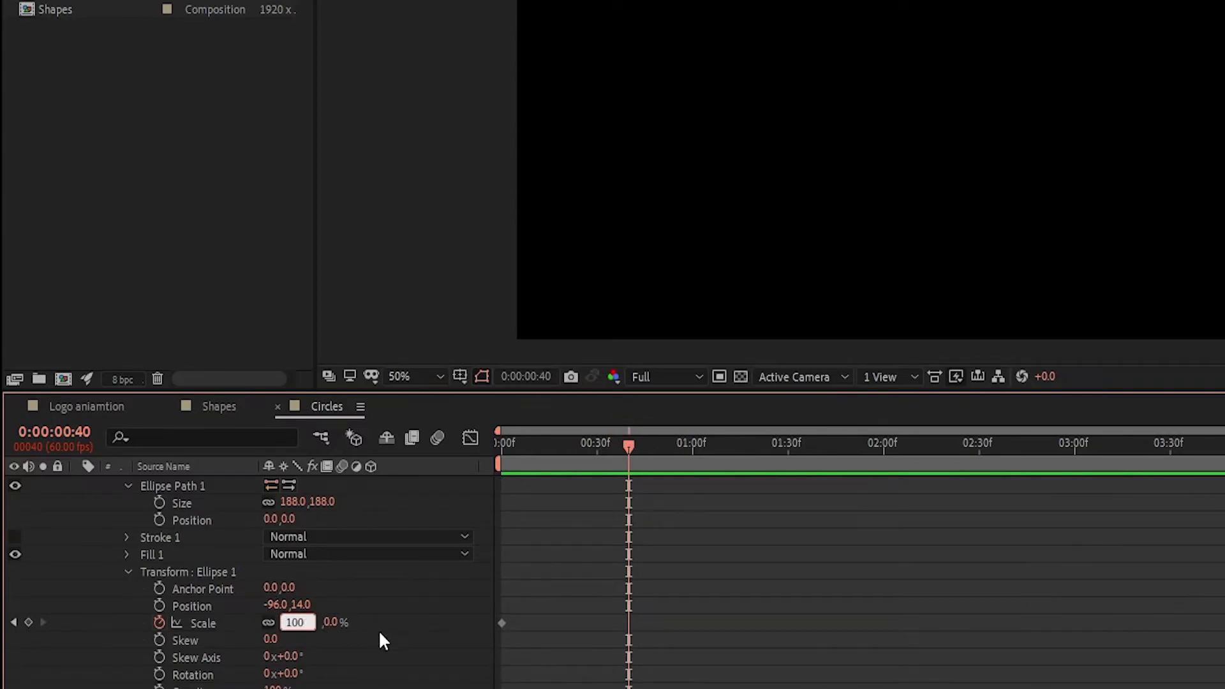
pyautogui.press('Return')
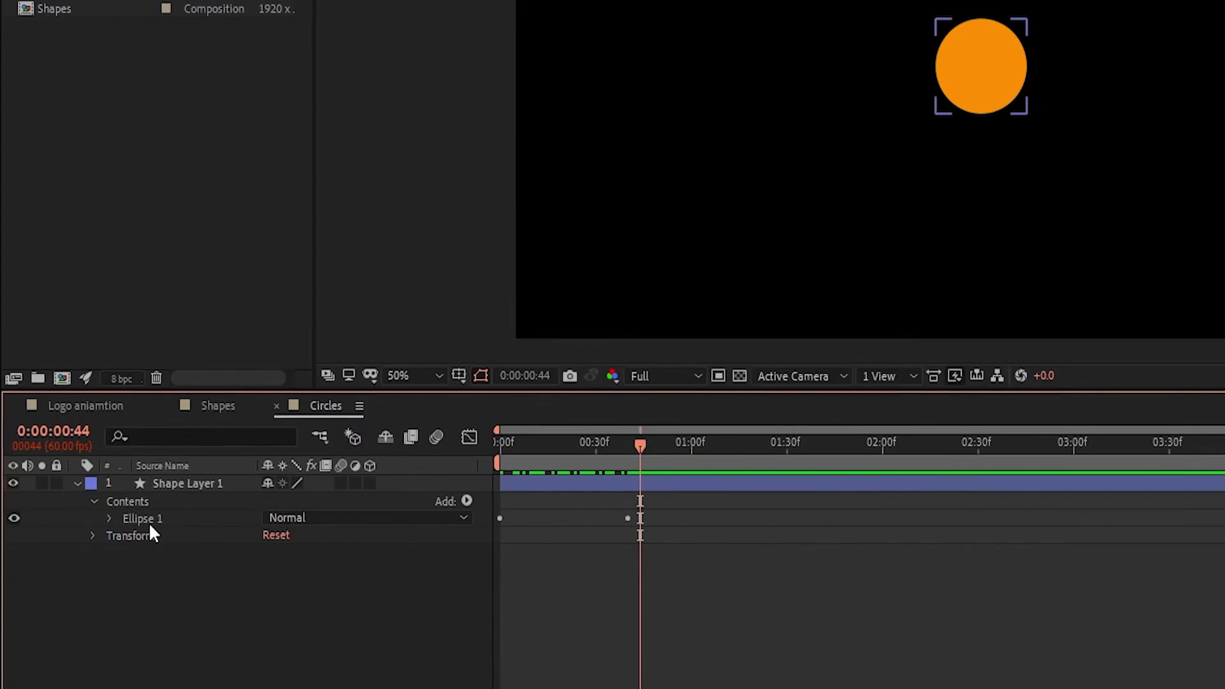
# Duplicate the Ellipse 1 group within Shape Layer 1
pyautogui.click(136, 514)
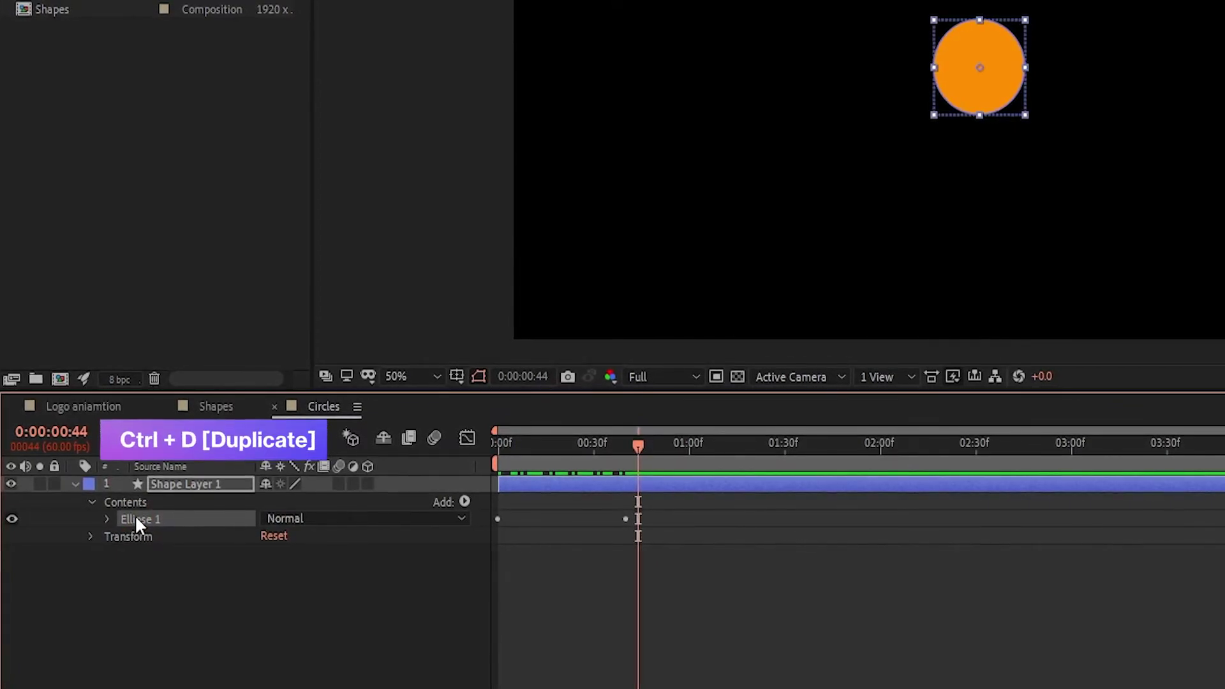
pyautogui.hotkey('ctrl', 'd')
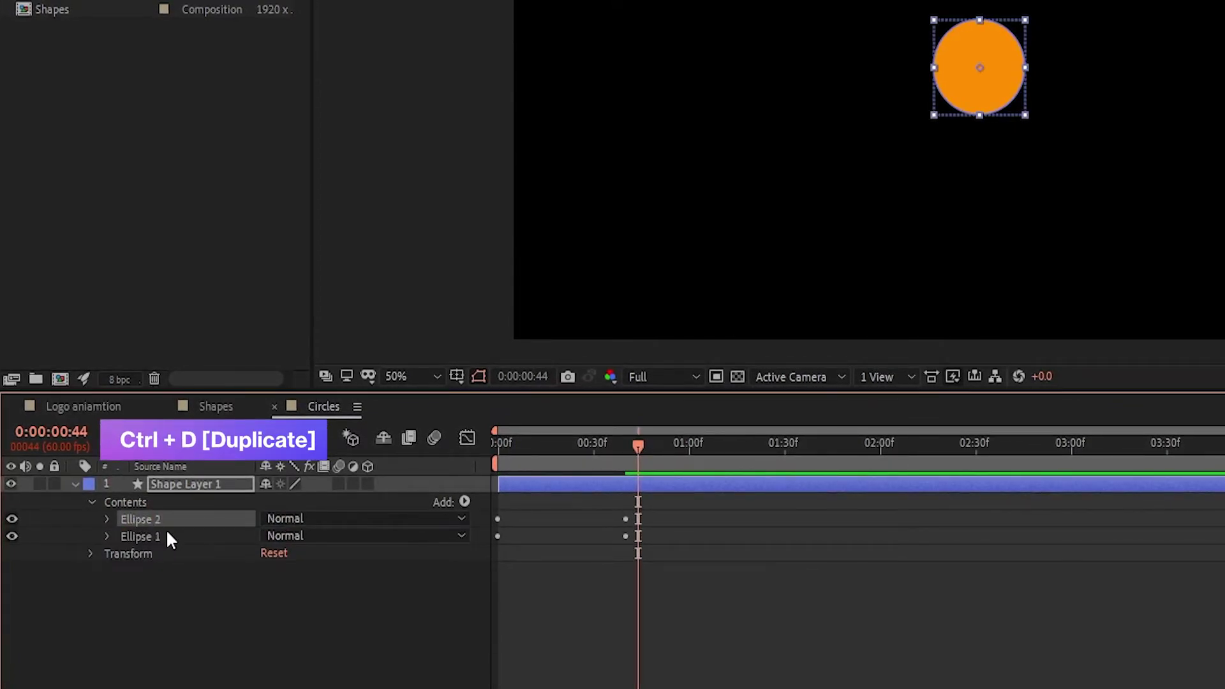
pyautogui.click(586, 527)
# Move both Scale keyframes of Ellipse 1 about 12 frames later and return to the start of the timeline
pyautogui.click(75, 484)
pyautogui.click(76, 484)
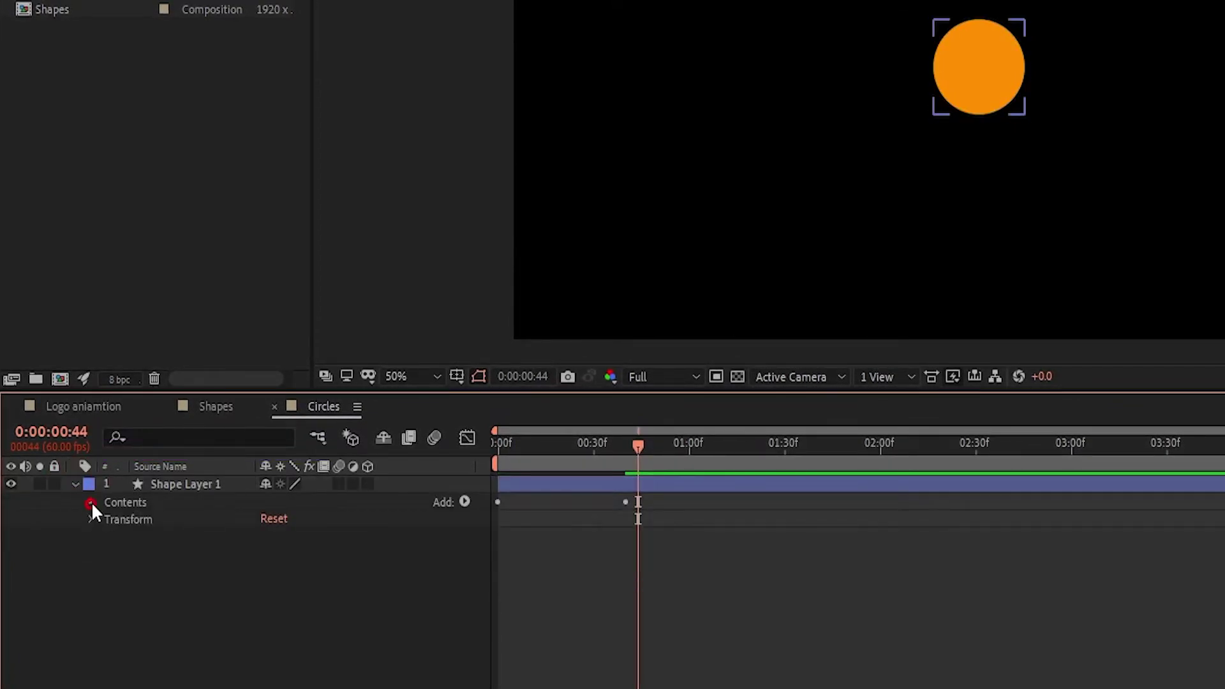
pyautogui.click(91, 503)
pyautogui.click(109, 536)
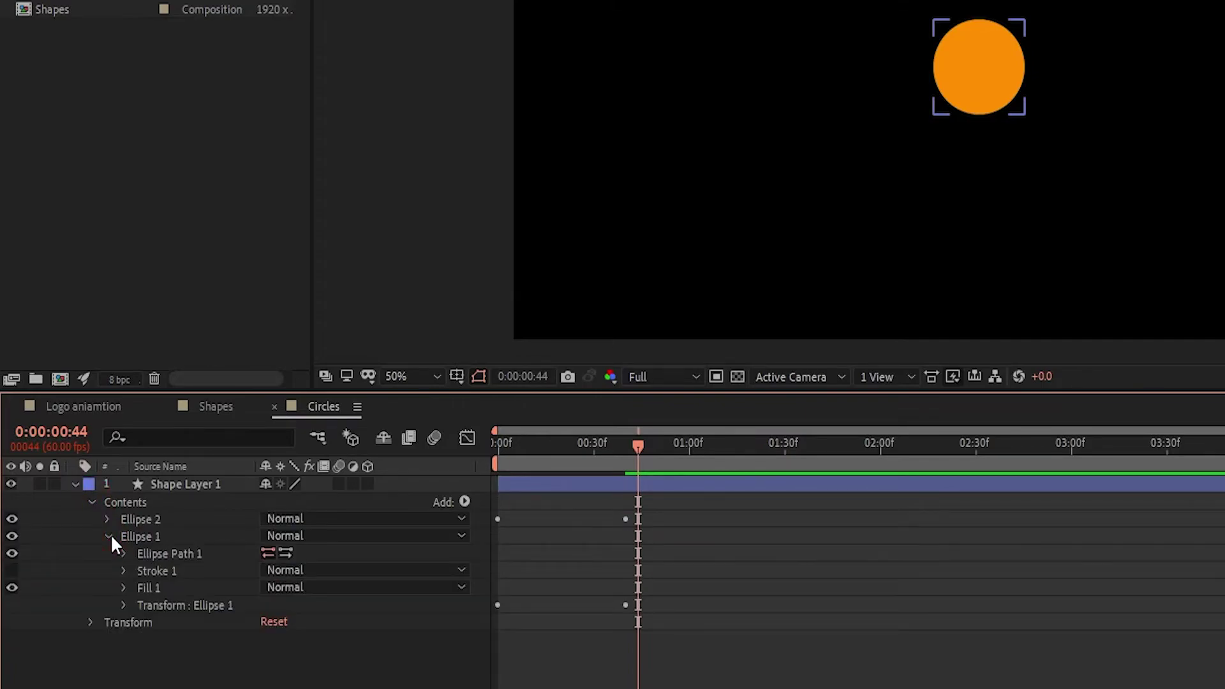
pyautogui.click(125, 605)
pyautogui.scroll(-1, 248, 619)
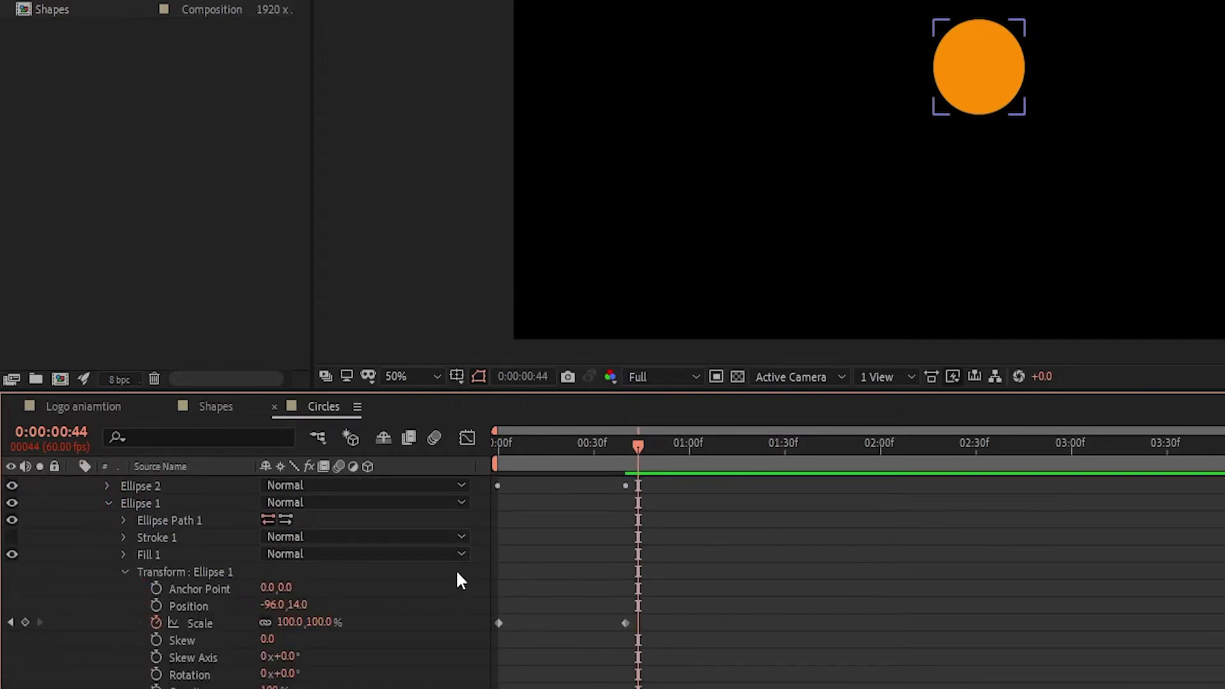
pyautogui.moveTo(691, 608); pyautogui.dragTo(536, 623)
pyautogui.press('Home')
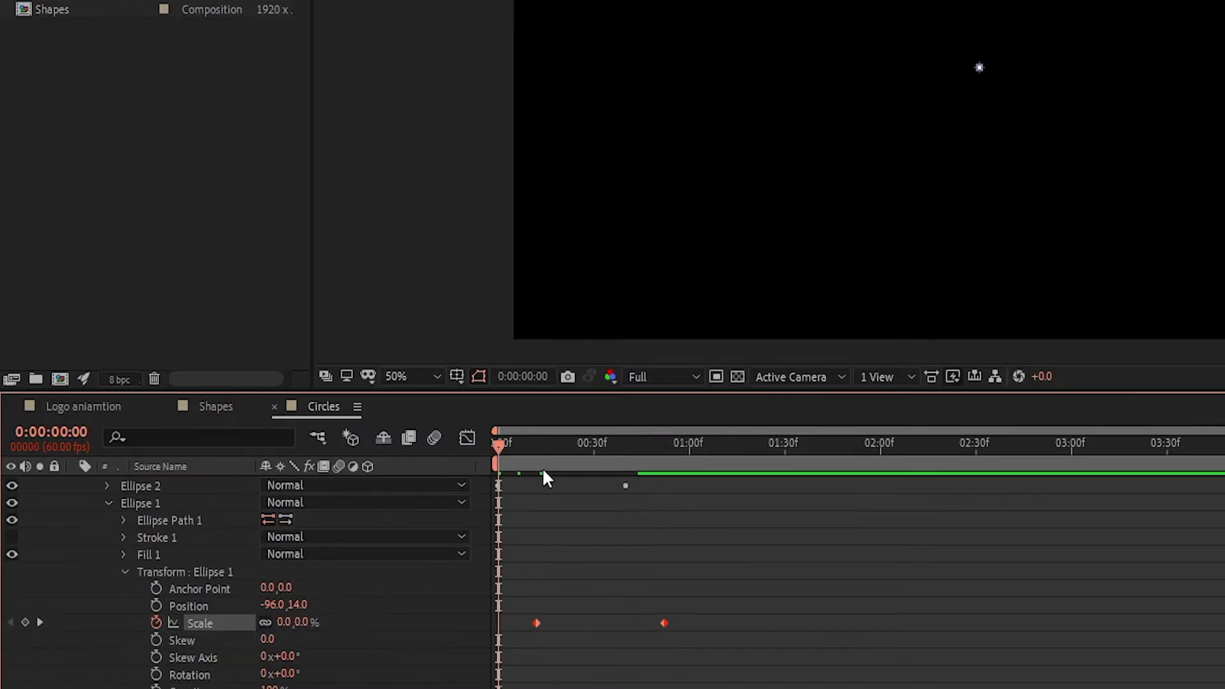
# Add Merge Paths to the contents of Shape Layer 1 and set its mode to Subtract
pyautogui.click(125, 572)
pyautogui.click(108, 536)
pyautogui.click(145, 502)
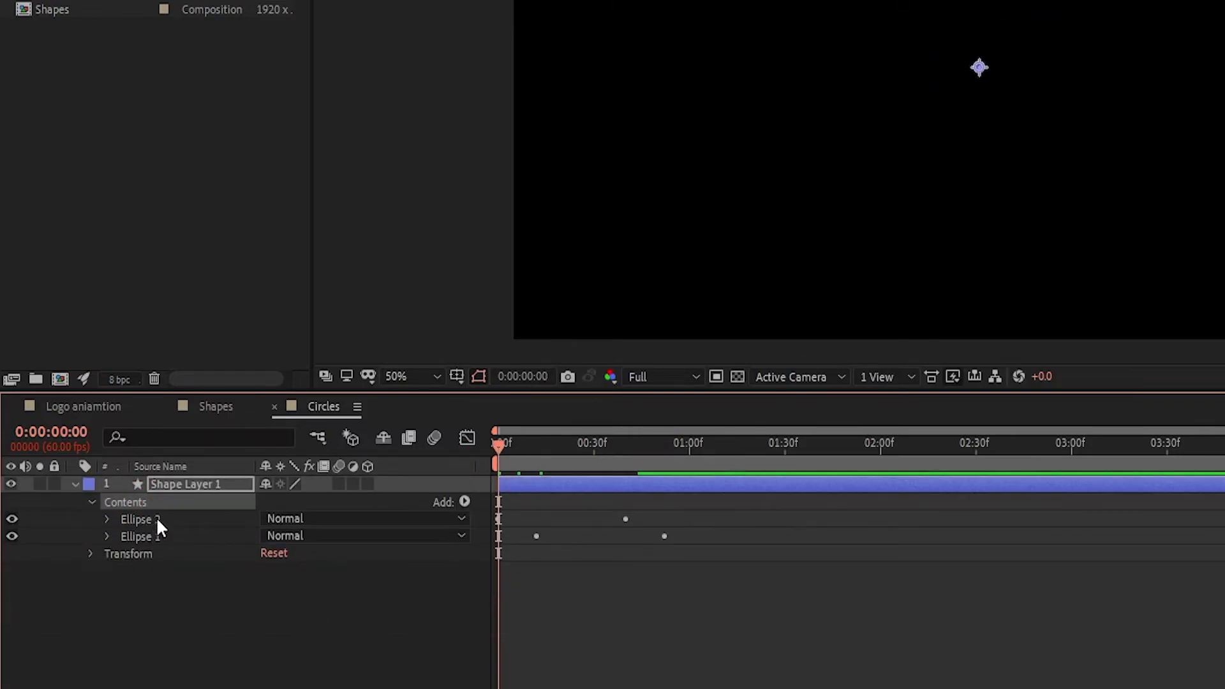
pyautogui.click(464, 502)
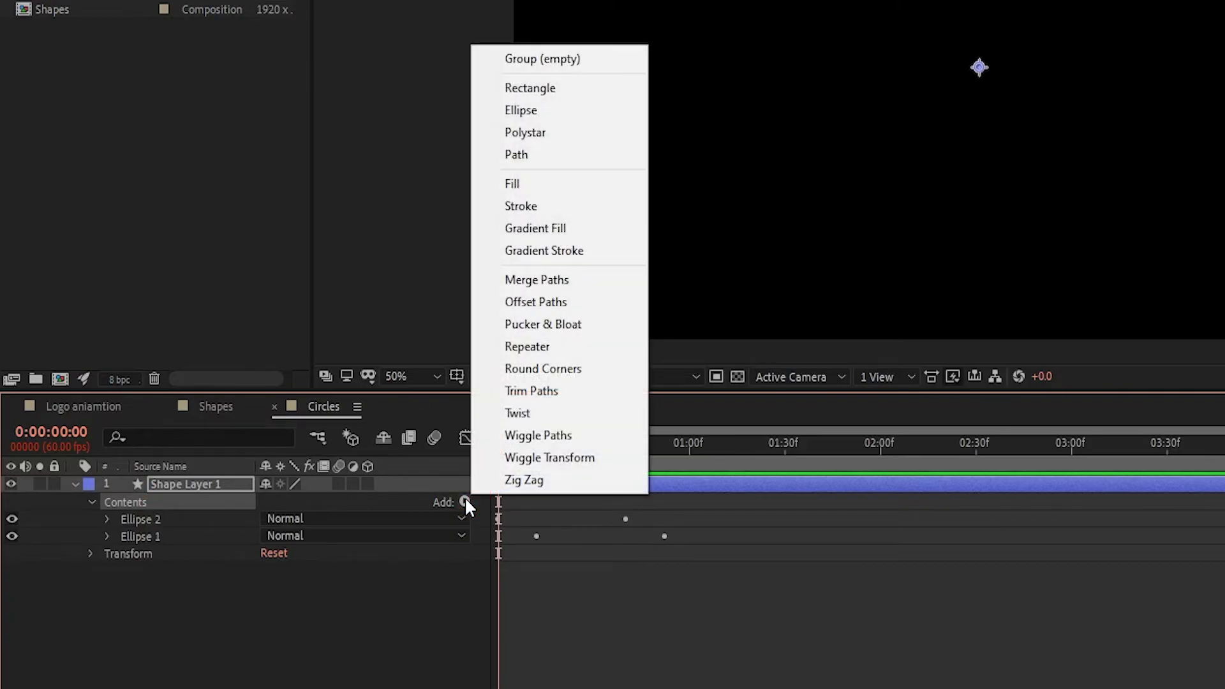
pyautogui.click(558, 280)
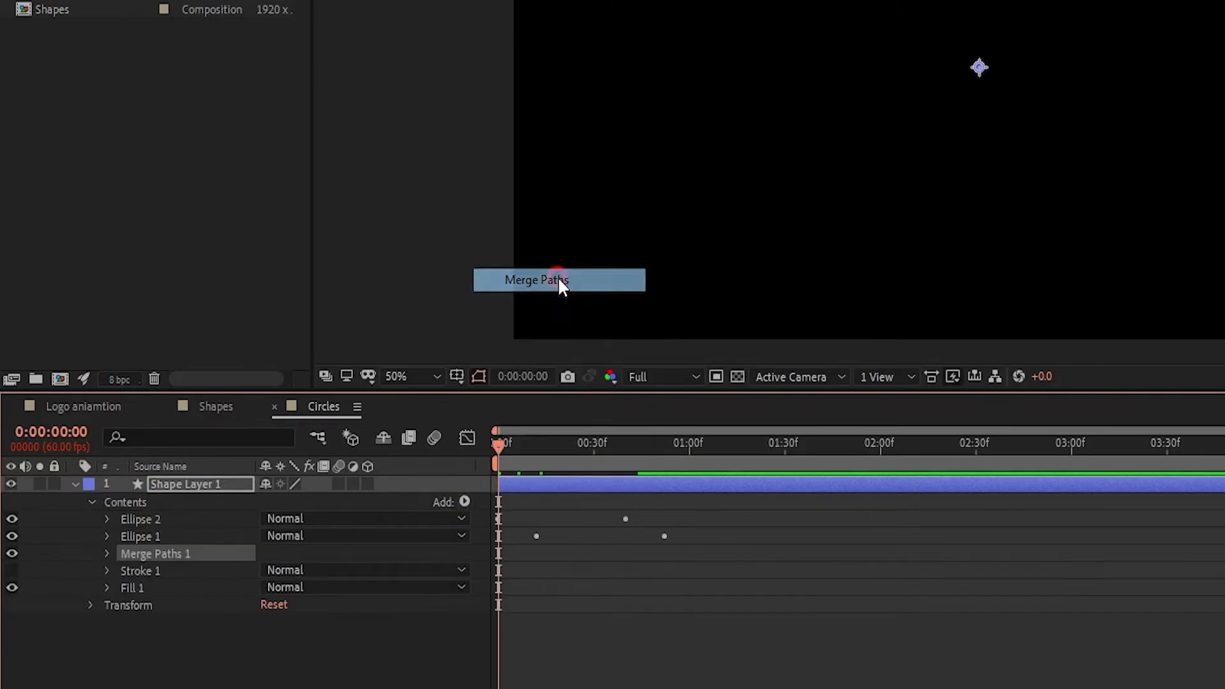
pyautogui.click(107, 553)
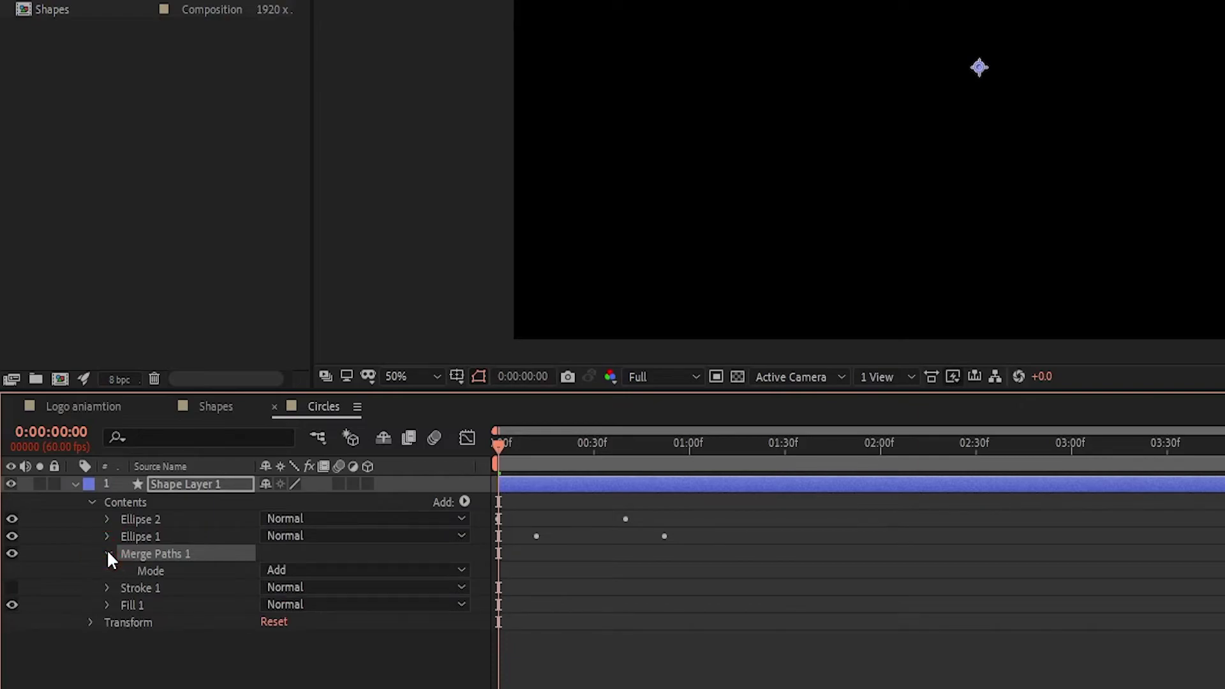
pyautogui.click(295, 575)
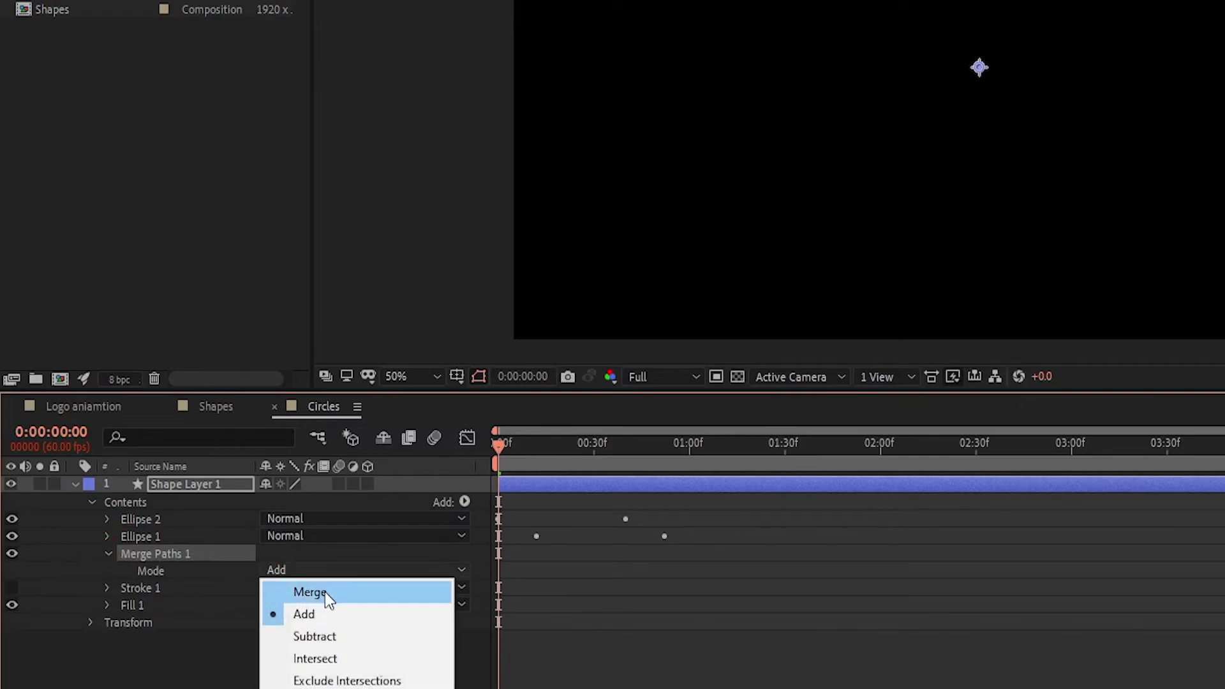
pyautogui.click(321, 635)
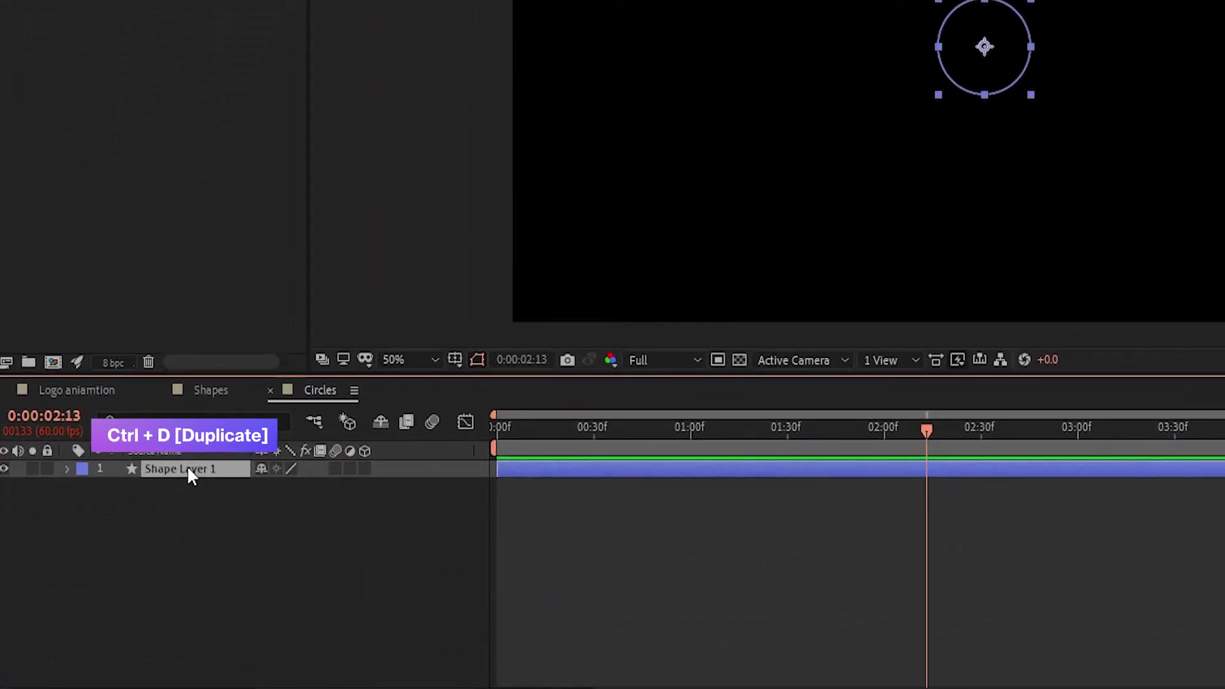
# Duplicate the ring layer, moving one ring toward the lower right of the frame and the other toward the upper left
pyautogui.hotkey('ctrl', 'd')
pyautogui.moveTo(977, 63); pyautogui.dragTo(1208, 148)
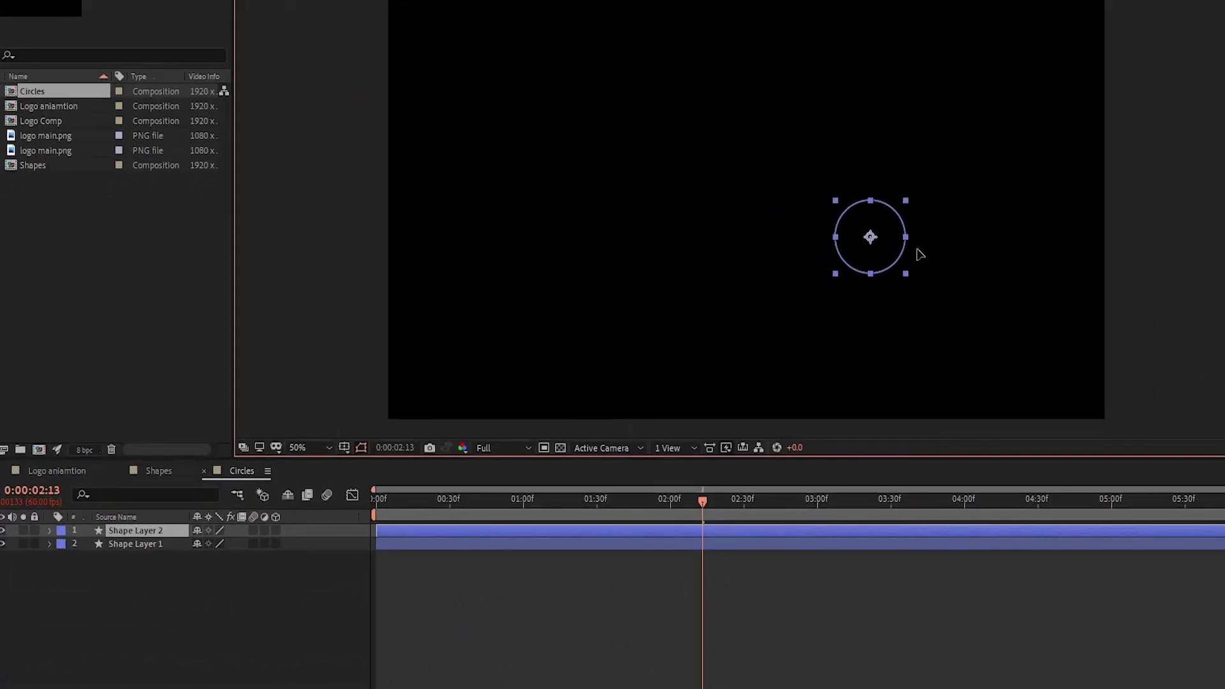
pyautogui.moveTo(647, 486); pyautogui.dragTo(428, 535)
pyautogui.moveTo(756, 239); pyautogui.dragTo(618, 161)
# Reduce the lower-right ring's Scale to 67% and fine-tune its position
pyautogui.click(929, 248)
pyautogui.press('s')
pyautogui.moveTo(213, 544); pyautogui.dragTo(188, 544)
pyautogui.moveTo(927, 292); pyautogui.dragTo(975, 317)
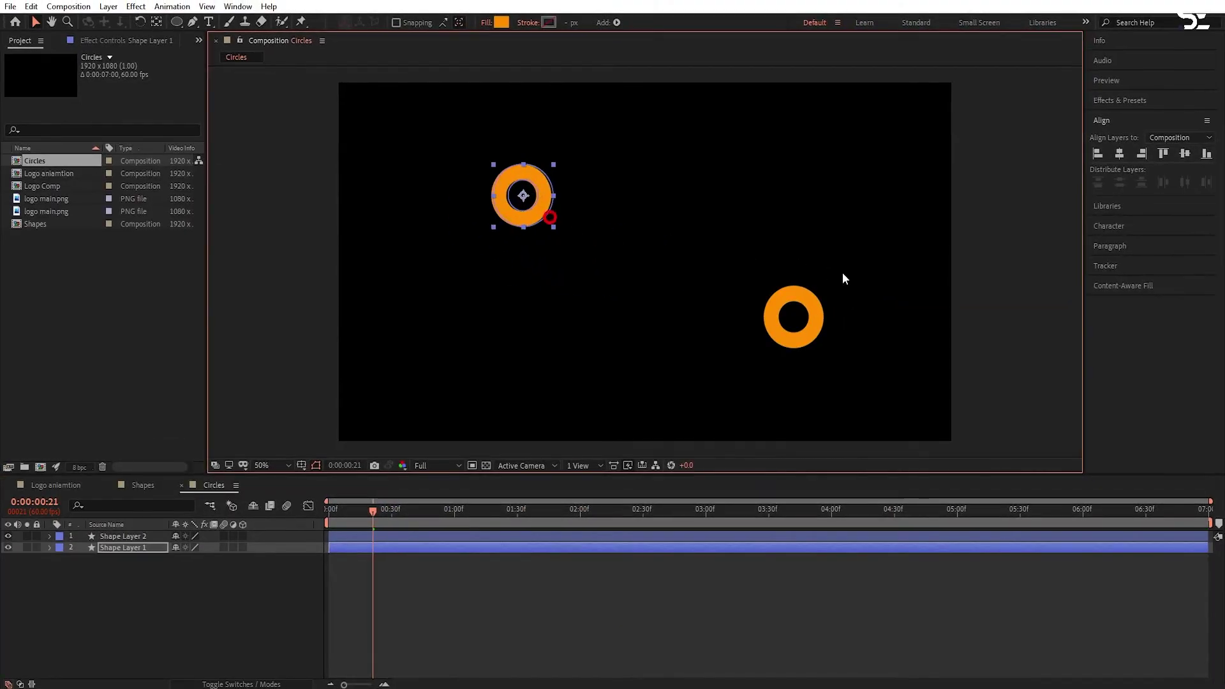
pyautogui.moveTo(841, 348); pyautogui.dragTo(848, 352)
# Reduce the upper-left ring's Scale to 82% and move it further toward the frame's upper-left corner
pyautogui.click(539, 216)
pyautogui.press('s')
pyautogui.moveTo(190, 570); pyautogui.dragTo(179, 570)
pyautogui.moveTo(531, 207); pyautogui.dragTo(460, 179)
# Duplicate Shape Layer 2, place the copy in the upper right of the frame and reduce its Scale to 47%
pyautogui.click(224, 604)
pyautogui.click(140, 538)
pyautogui.hotkey('ctrl', 'd')
pyautogui.moveTo(847, 349); pyautogui.dragTo(792, 133)
pyautogui.press('s')
pyautogui.moveTo(190, 548); pyautogui.dragTo(177, 548)
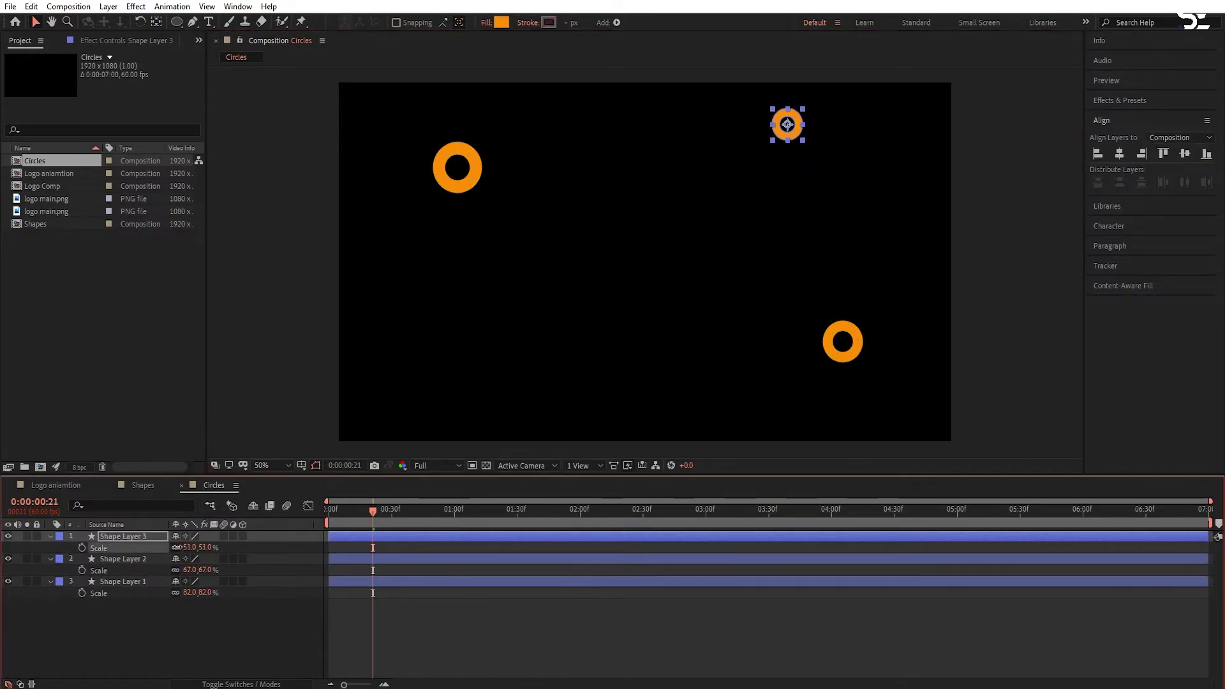
# Nudge the largest ring slightly left, go to 0:00:00:25 and collapse the properties of all three shape layers
pyautogui.moveTo(466, 186); pyautogui.dragTo(455, 186)
pyautogui.moveTo(372, 511)
pyautogui.mouseDown()
pyautogui.moveTo(354, 511)
pyautogui.moveTo(381, 509)
pyautogui.mouseUp()
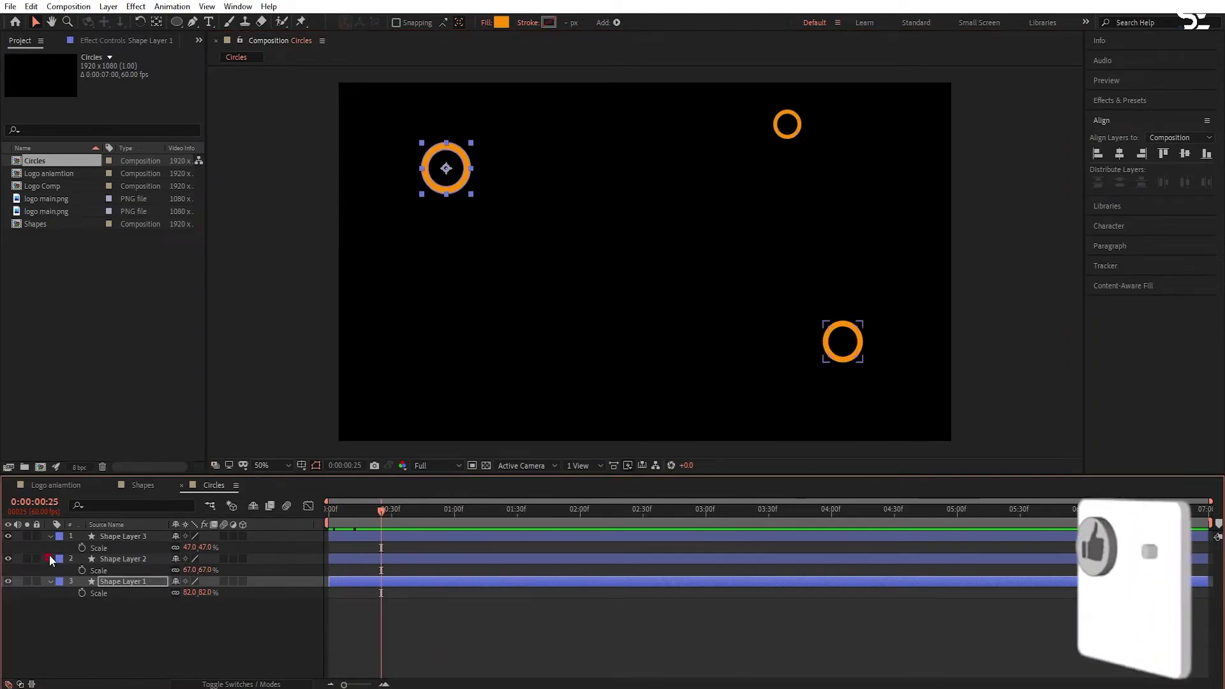
pyautogui.click(51, 559)
pyautogui.click(50, 536)
pyautogui.click(51, 560)
pyautogui.click(131, 622)
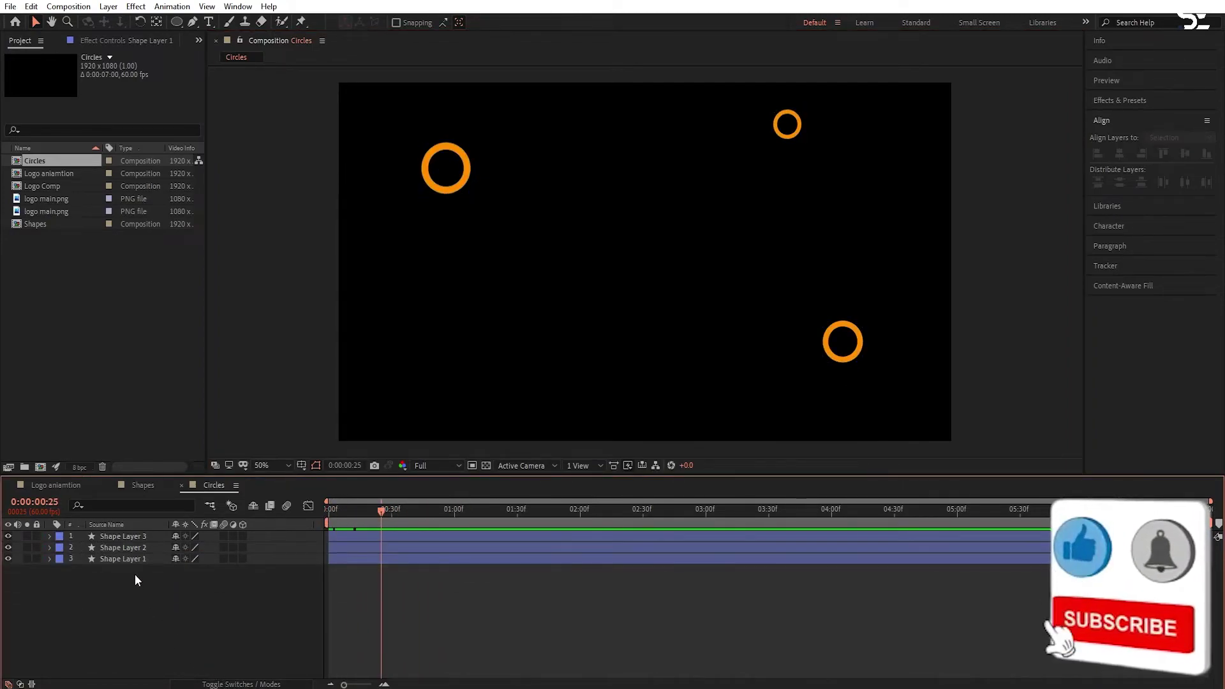
# Pre-compose the three ring shape layers into a new composition named Circles
pyautogui.moveTo(136, 580); pyautogui.dragTo(150, 532)
pyautogui.rightClick(121, 554)
pyautogui.click(192, 473)
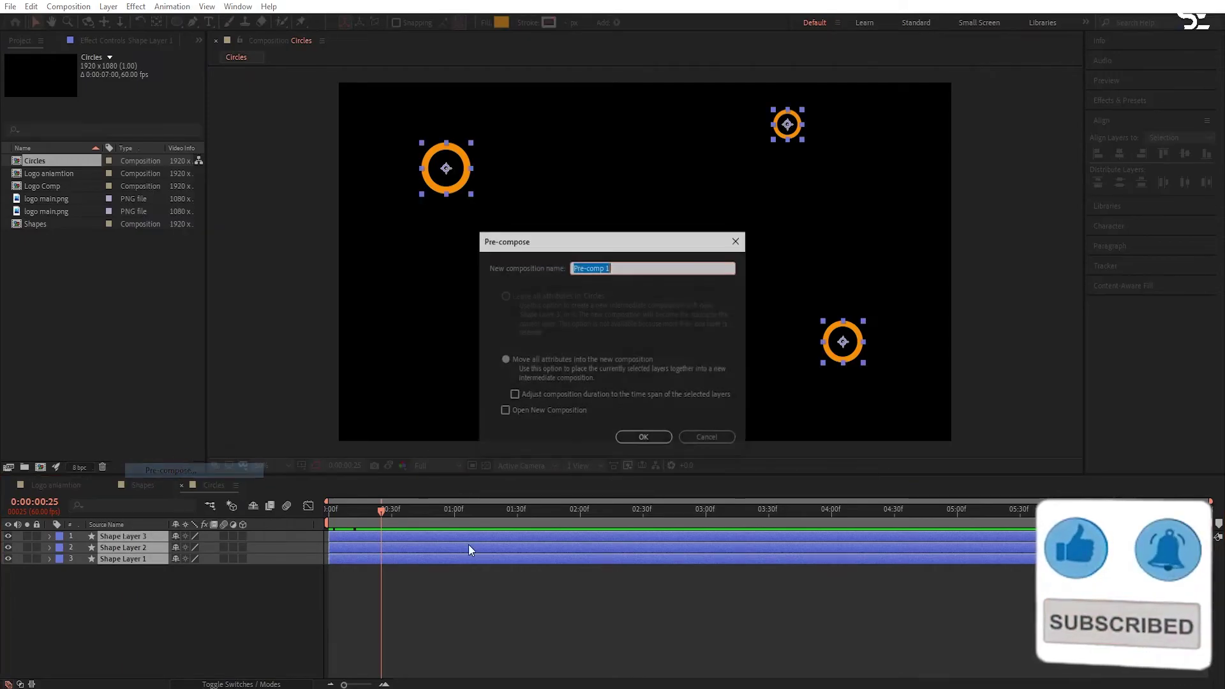
pyautogui.write('Circles')
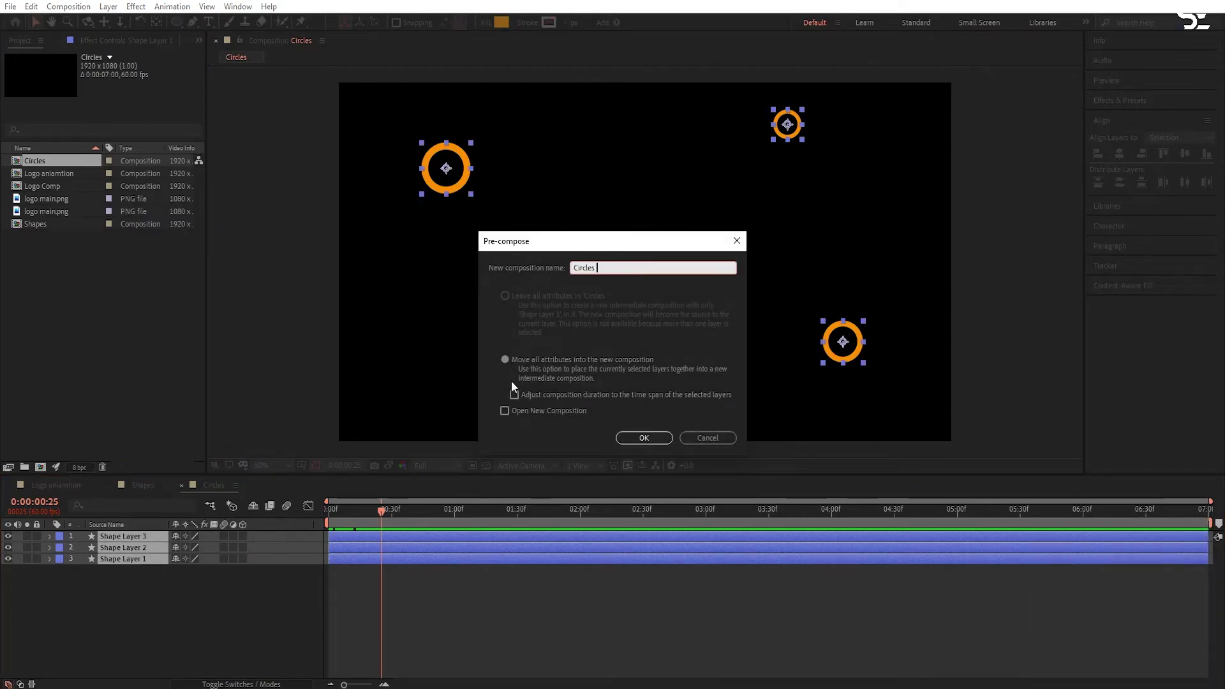
pyautogui.click(644, 438)
# Show the title/action safe guides and set the Pen tool's fill to None and its stroke colour to white
pyautogui.click(301, 465)
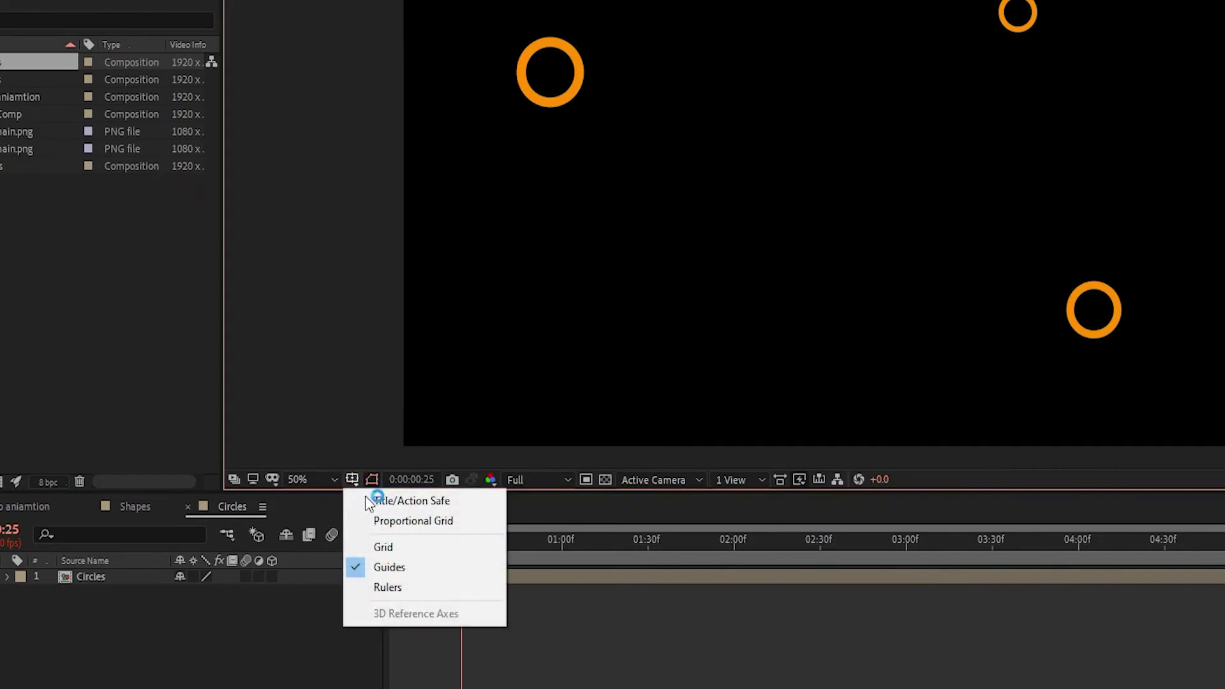
pyautogui.click(367, 499)
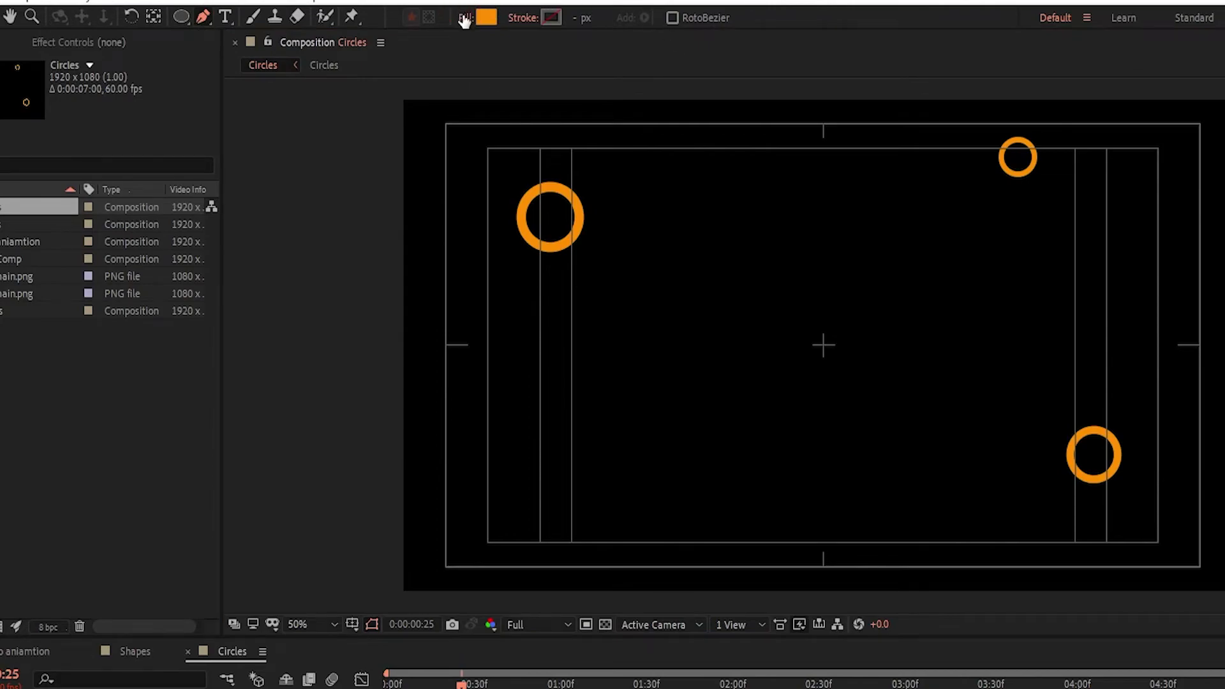
pyautogui.click(464, 21)
pyautogui.click(689, 420)
pyautogui.click(749, 518)
pyautogui.click(551, 21)
pyautogui.moveTo(440, 453); pyautogui.dragTo(212, 224)
pyautogui.click(740, 388)
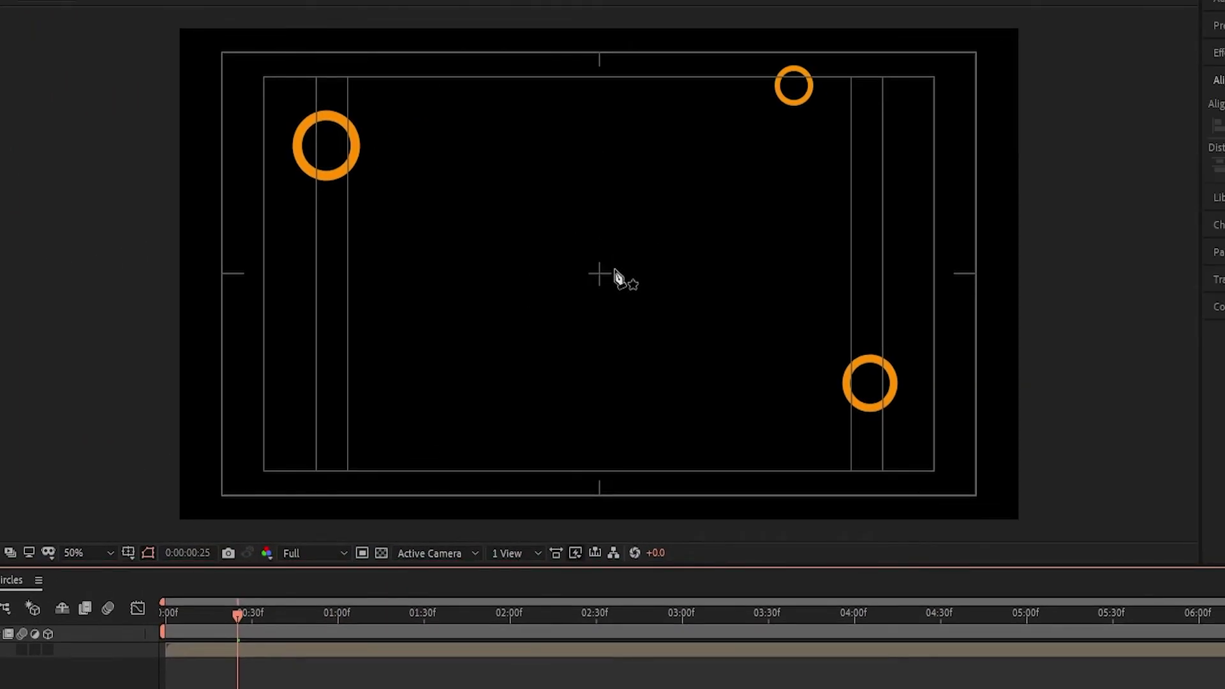
# Draw a straight horizontal line from the frame's centre toward the right with the Pen tool
pyautogui.press('shift')
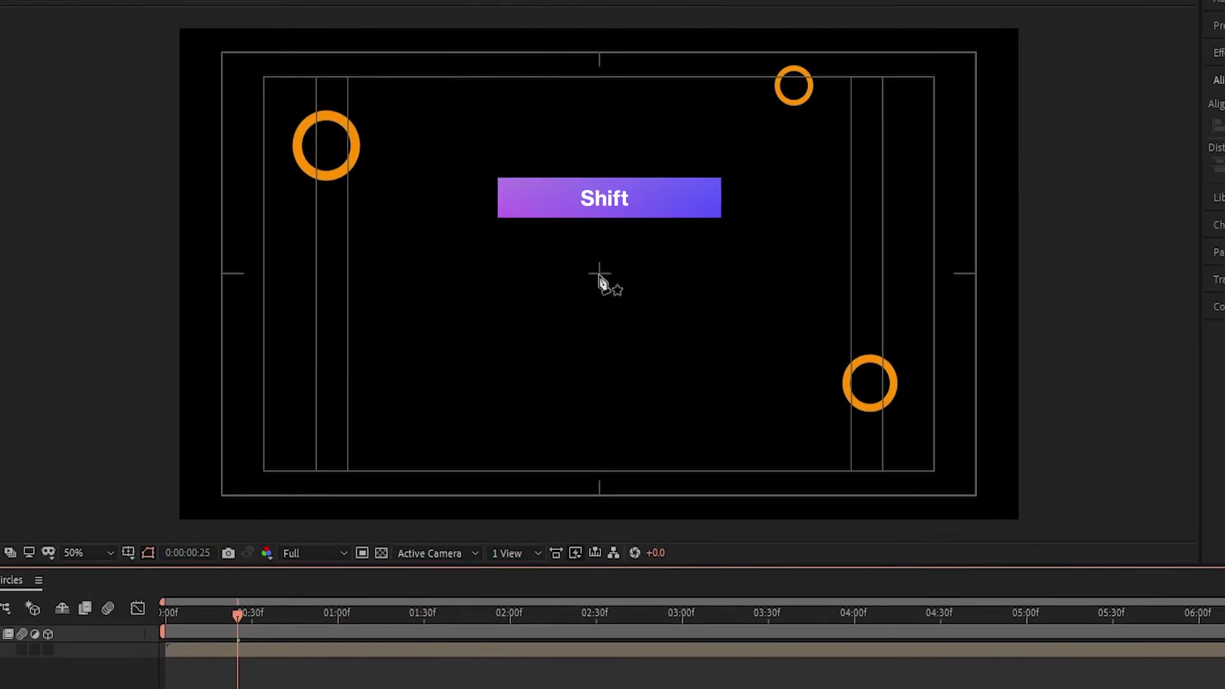
pyautogui.keyDown('shift'); pyautogui.click(598, 274); pyautogui.keyUp('shift')
pyautogui.keyDown('shift'); pyautogui.click(745, 274); pyautogui.keyUp('shift')
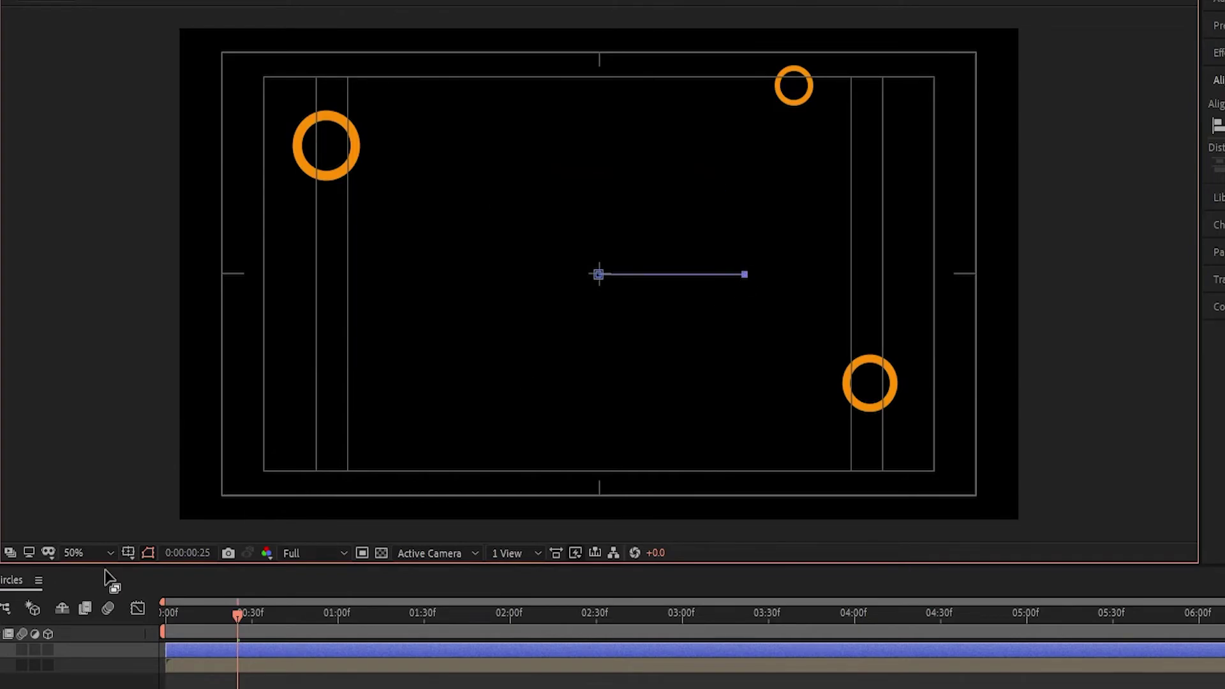
# Add Trim Paths to the line's shape layer and expand its properties
pyautogui.click(62, 493)
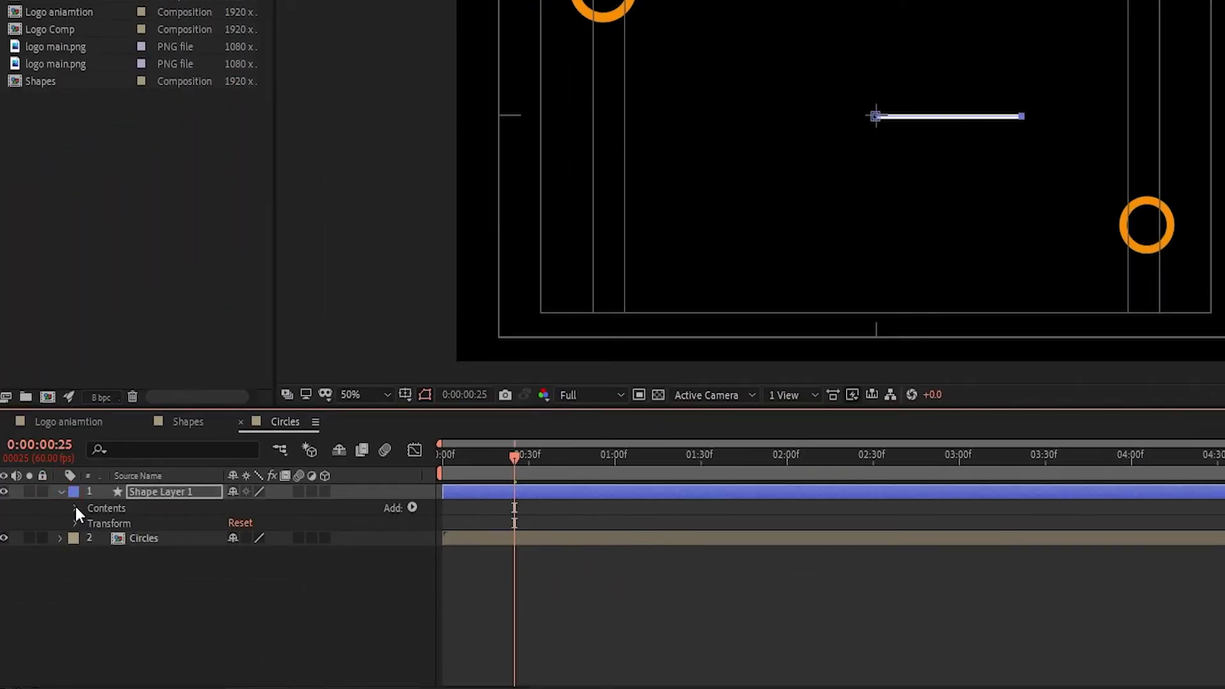
pyautogui.click(412, 507)
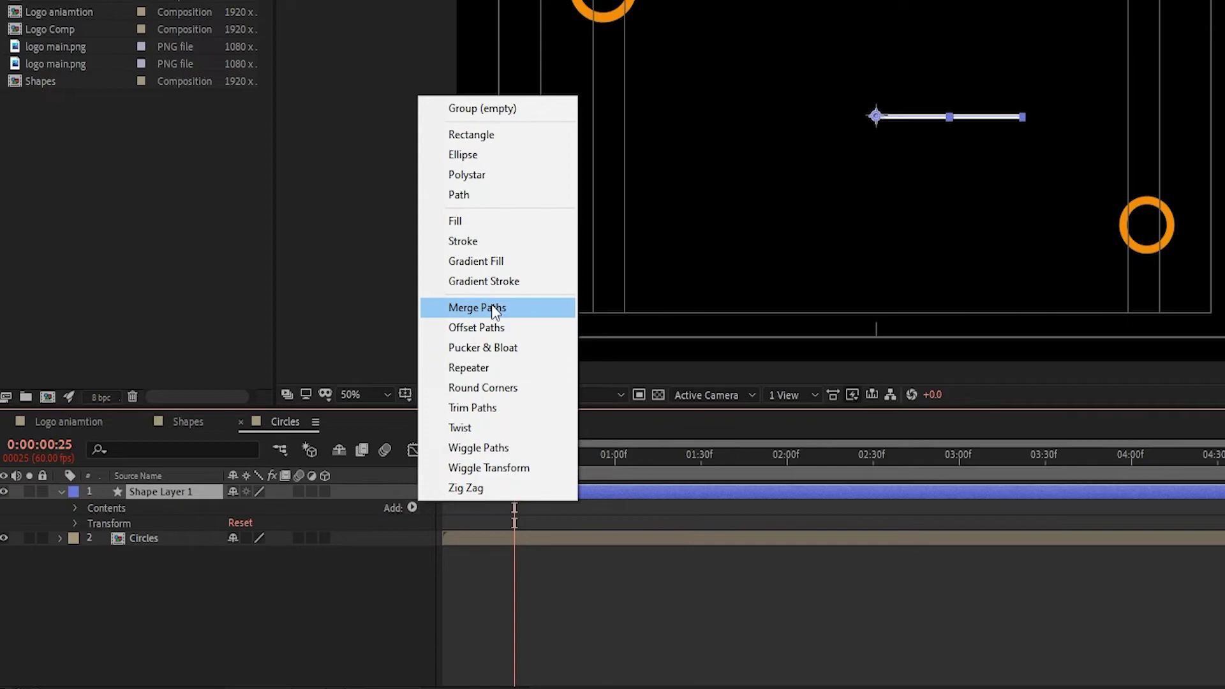
pyautogui.click(473, 408)
pyautogui.click(91, 538)
# Keyframe the Trim Paths End at 0% at 0:00:00:00 and 100% at 0:00:00:30
pyautogui.moveTo(514, 447); pyautogui.dragTo(430, 450)
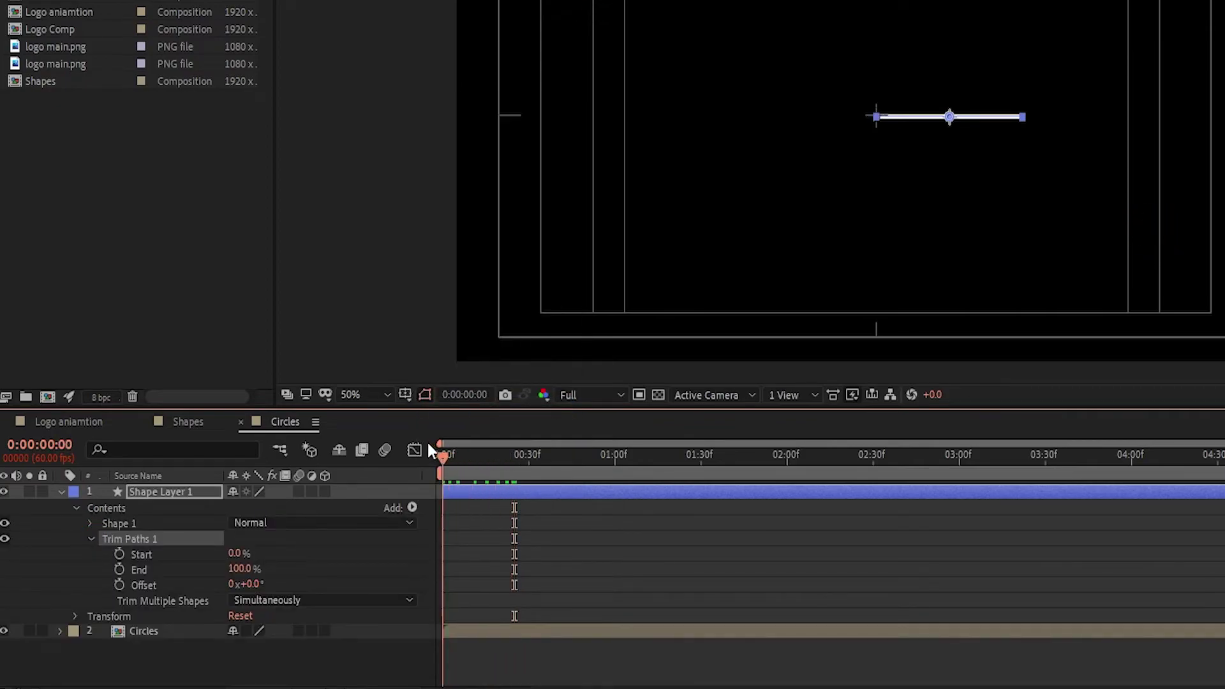
pyautogui.click(118, 569)
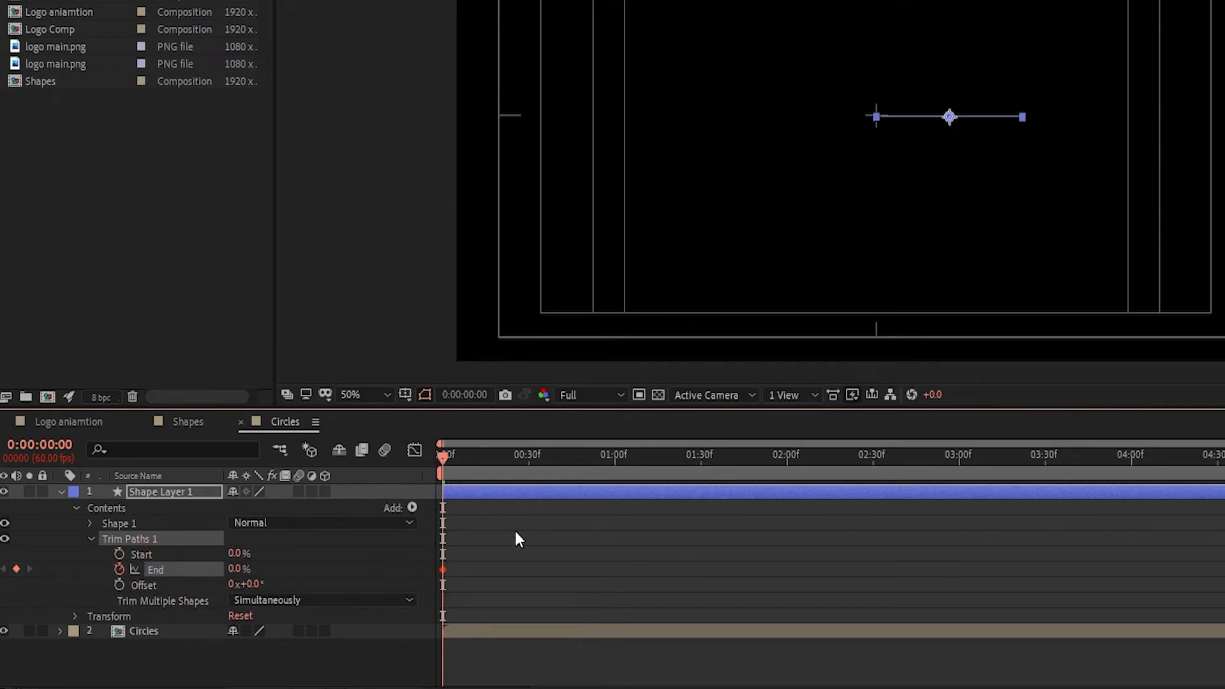
pyautogui.moveTo(520, 460); pyautogui.dragTo(529, 459)
pyautogui.moveTo(233, 570); pyautogui.dragTo(246, 568)
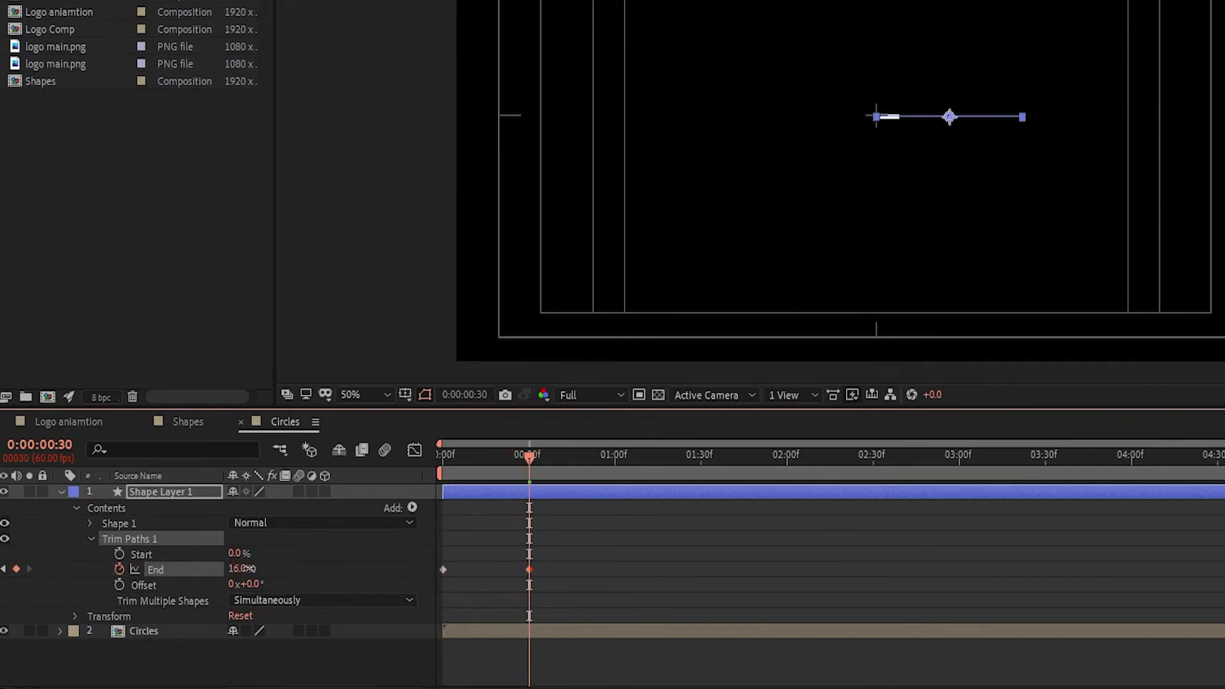
# Keyframe the Trim Paths Start at 0% at 0:00:00:15 and 100% at 0:00:00:45
pyautogui.moveTo(1224, 443); pyautogui.dragTo(712, 402)
pyautogui.moveTo(648, 456); pyautogui.dragTo(636, 452)
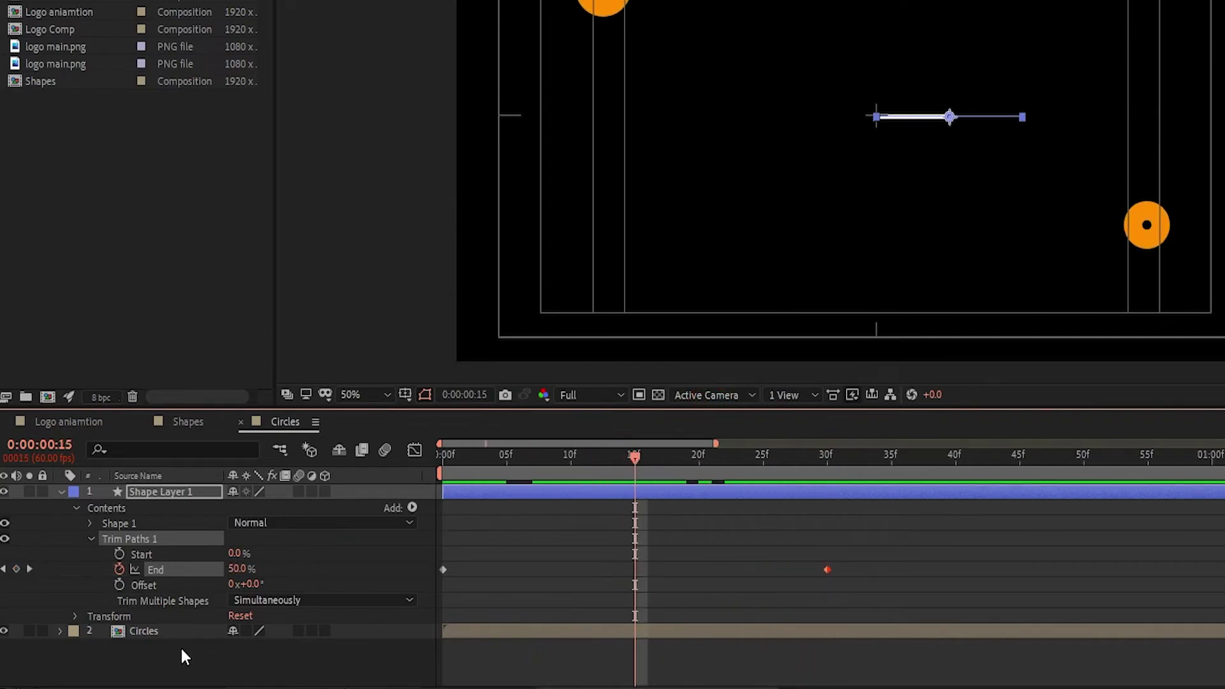
pyautogui.click(120, 554)
pyautogui.moveTo(655, 463); pyautogui.dragTo(1022, 484)
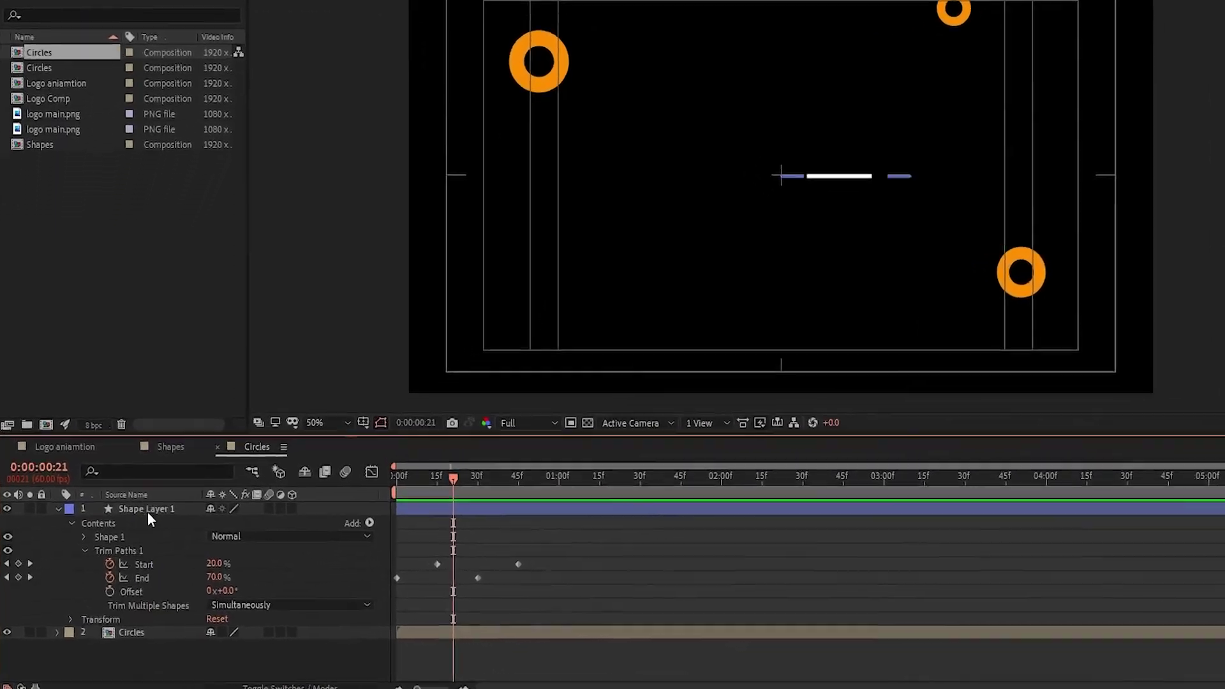
# Change the line's stroke colour to yellow
pyautogui.click(148, 510)
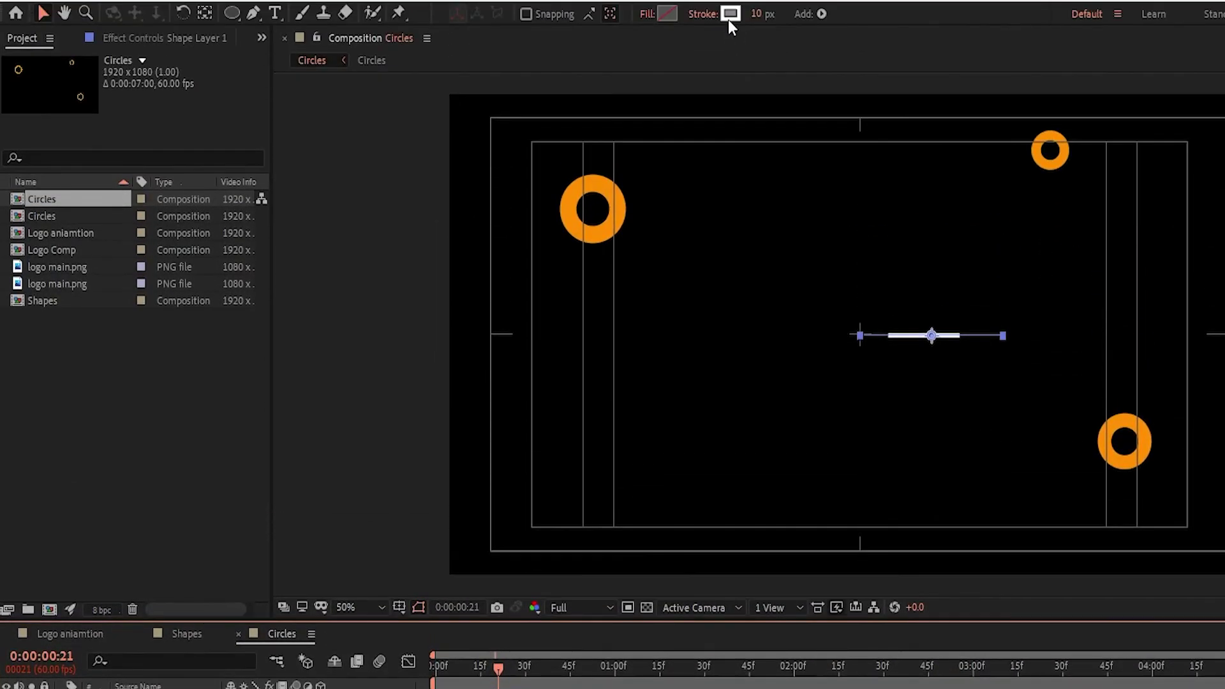
pyautogui.click(729, 15)
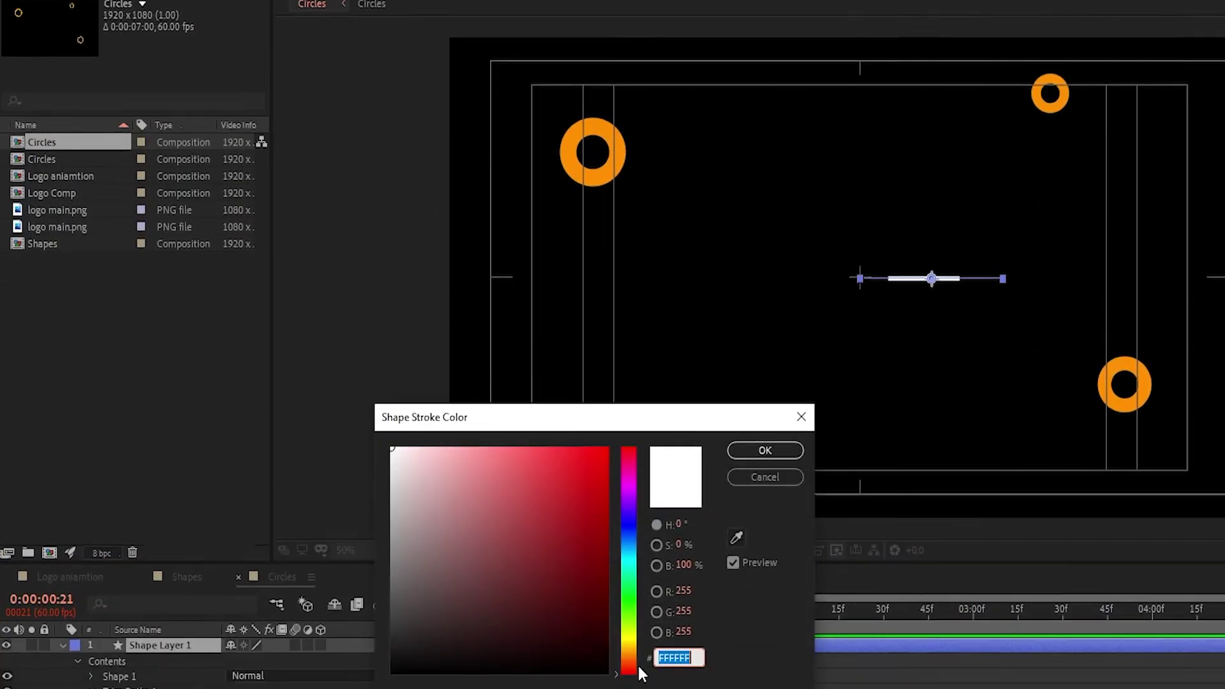
pyautogui.moveTo(631, 564); pyautogui.dragTo(634, 565)
pyautogui.moveTo(570, 390)
pyautogui.mouseDown()
pyautogui.moveTo(585, 386)
pyautogui.moveTo(535, 372)
pyautogui.mouseUp()
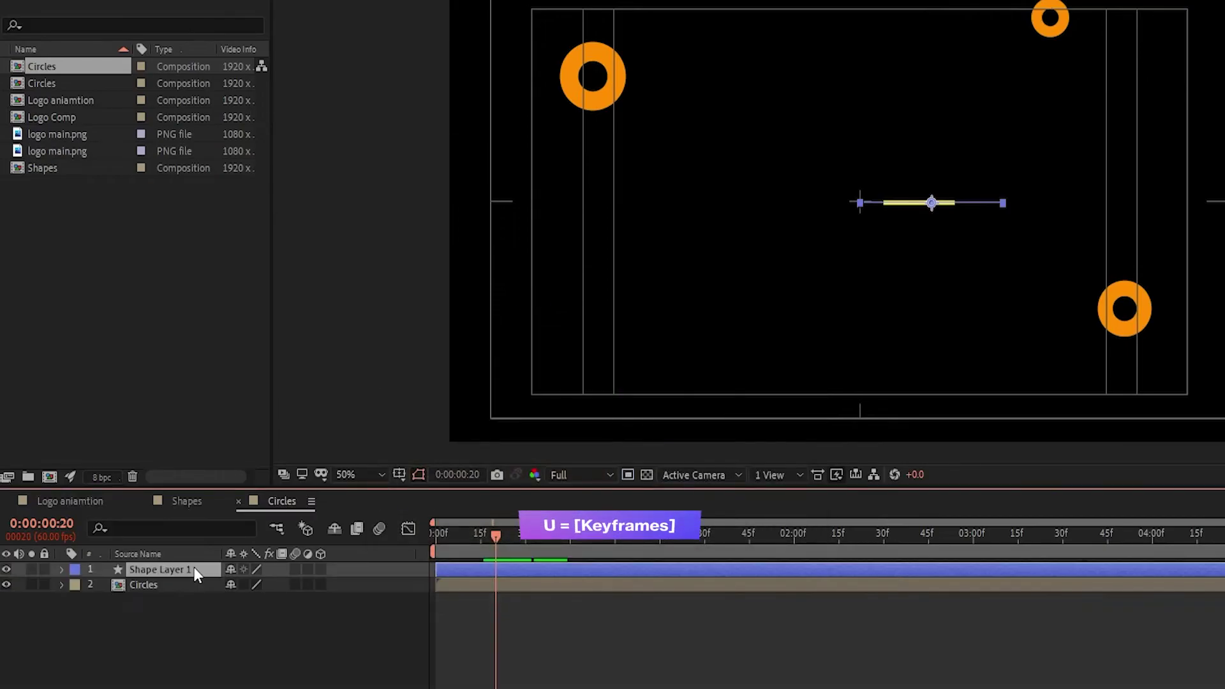
# Apply Easy Ease to all Start and End keyframes of Shape Layer 1
pyautogui.press('u')
pyautogui.moveTo(658, 585); pyautogui.dragTo(401, 610)
pyautogui.rightClick(437, 599)
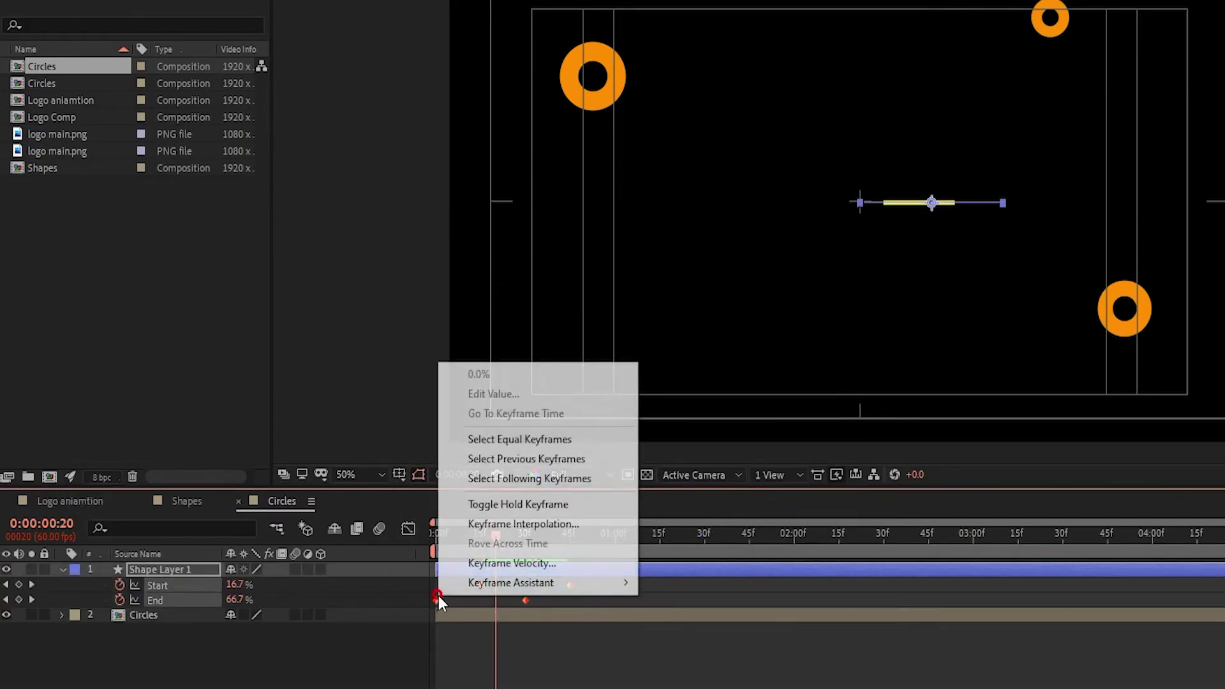
pyautogui.moveTo(542, 583)
pyautogui.click(690, 640)
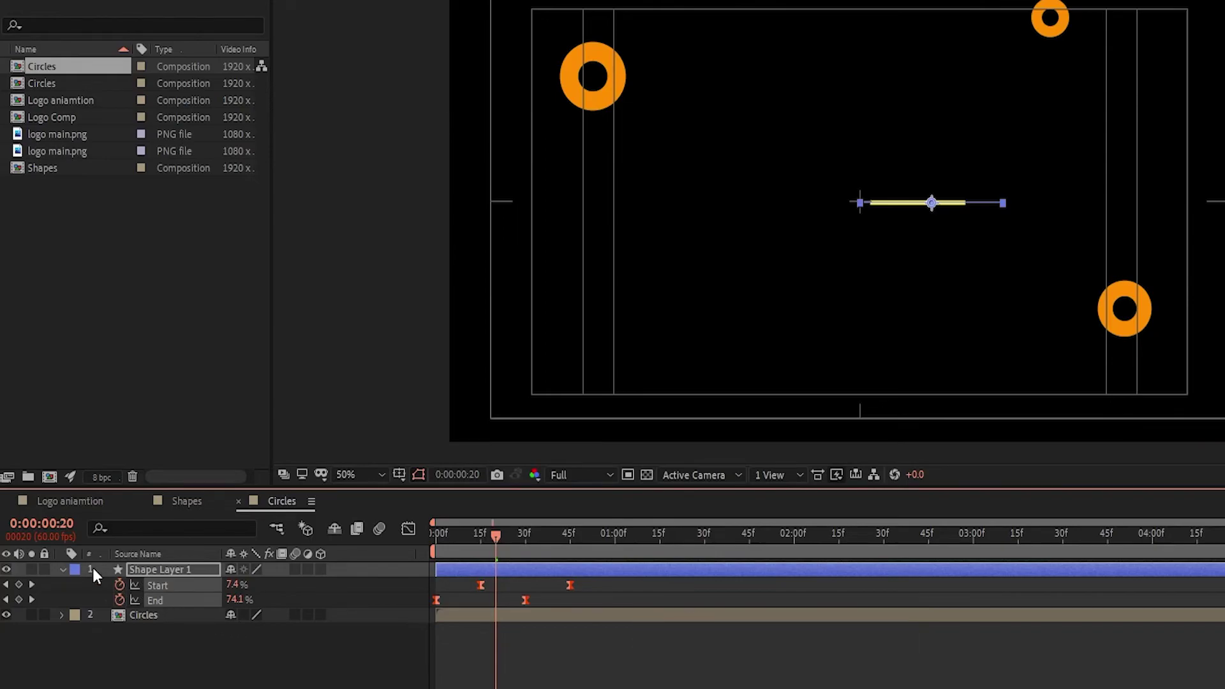
# Add a Repeater to the line's shape layer and set its Copies to 4
pyautogui.click(62, 569)
pyautogui.click(62, 569)
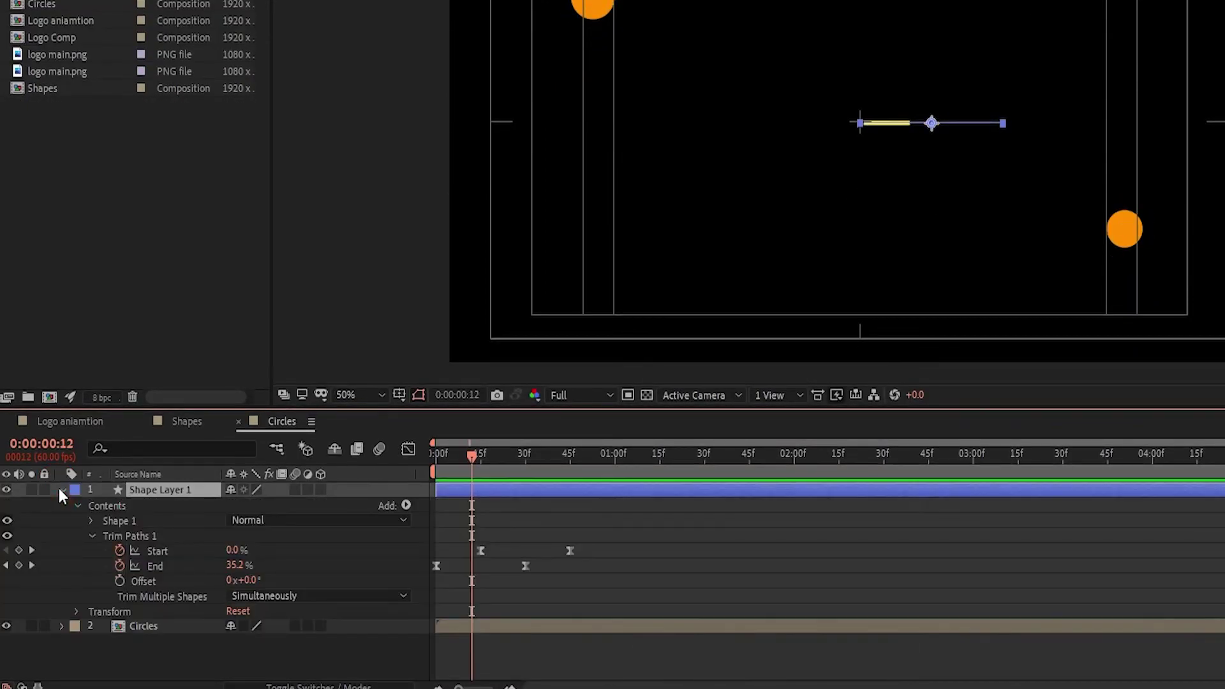
pyautogui.click(89, 532)
pyautogui.click(405, 505)
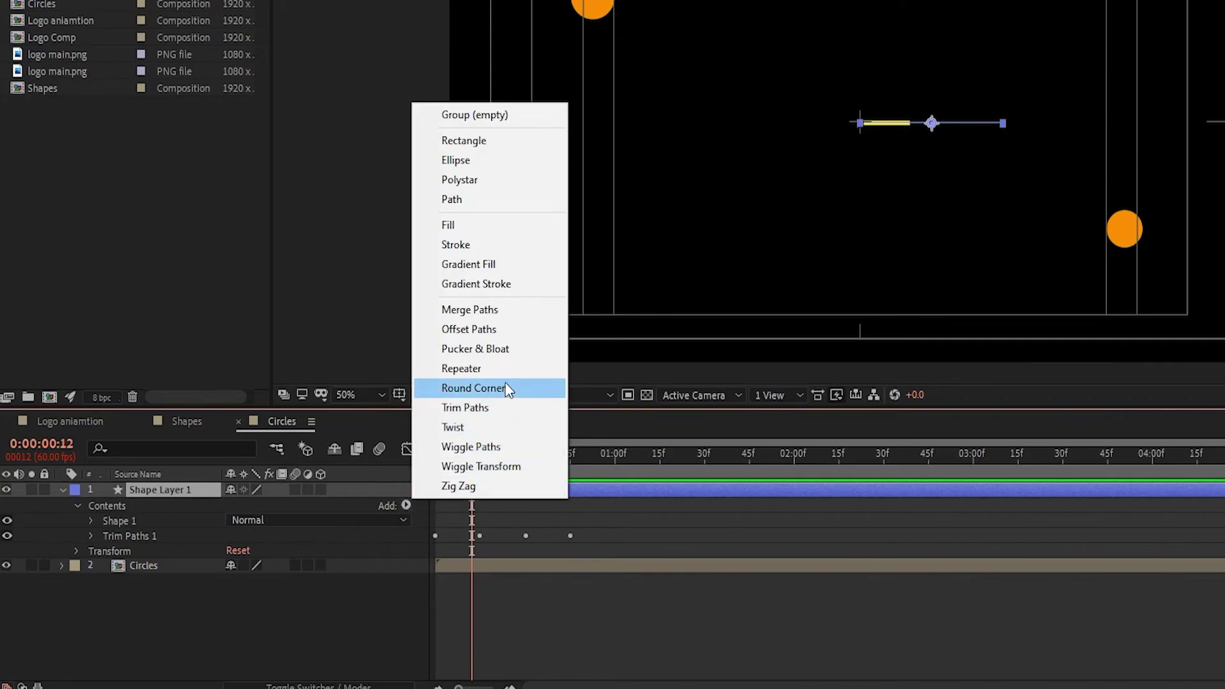
pyautogui.click(454, 367)
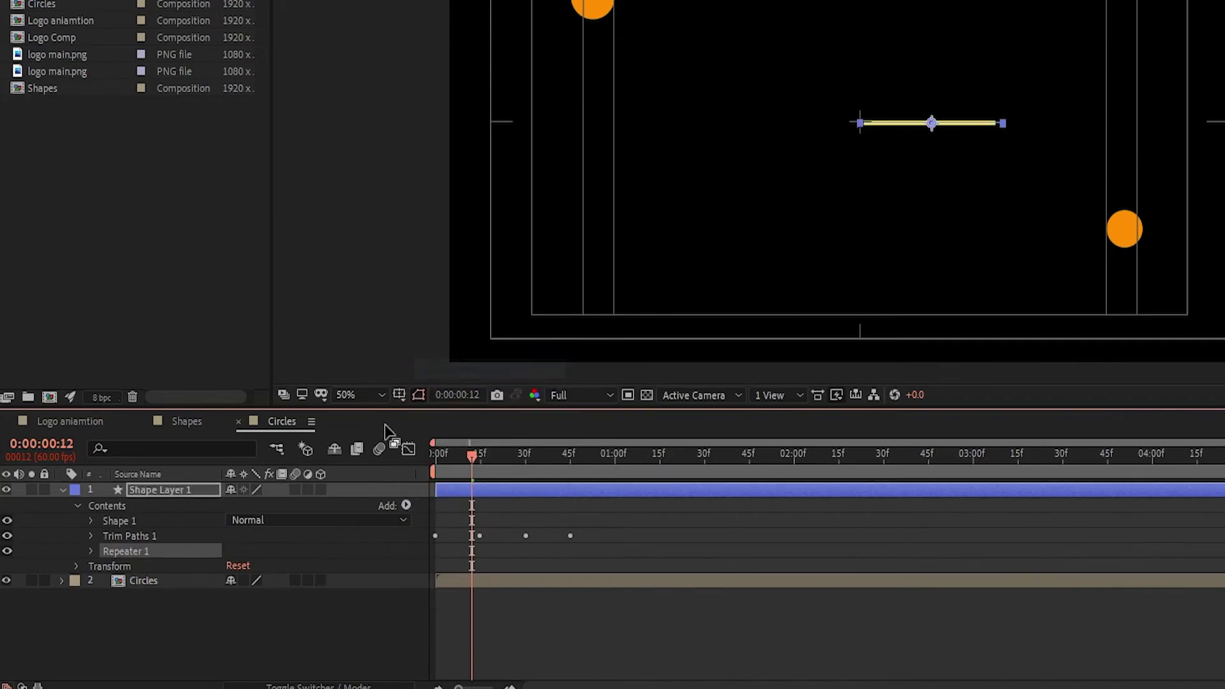
pyautogui.click(92, 551)
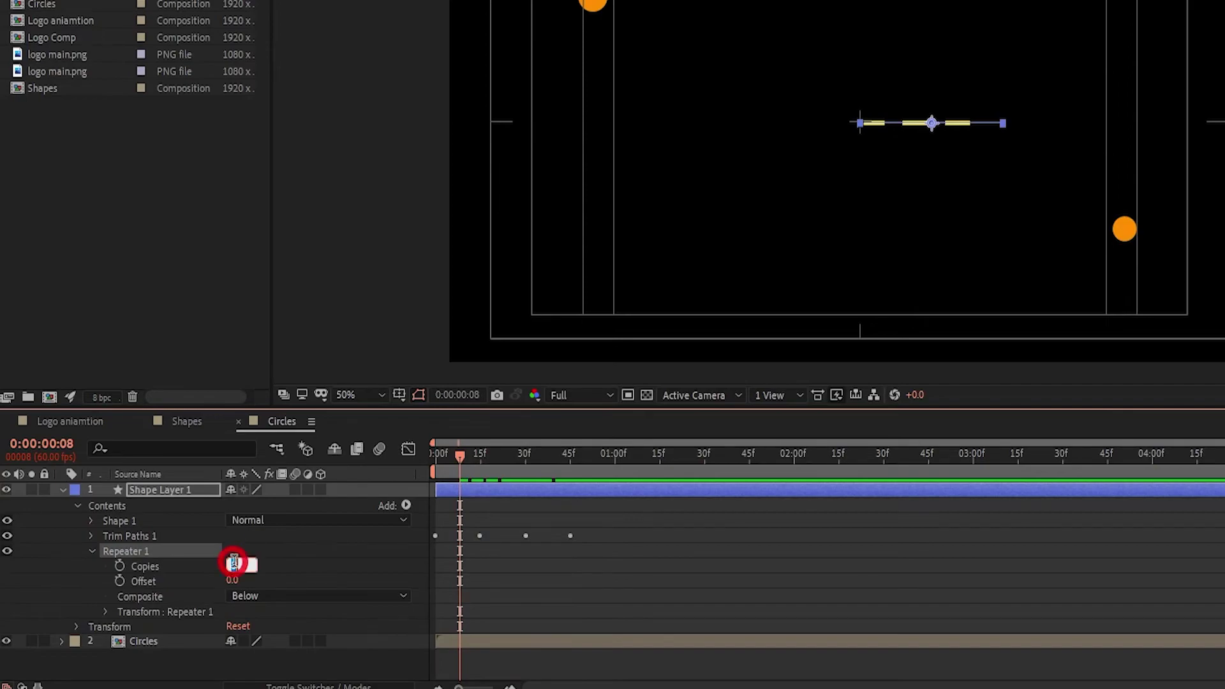
pyautogui.click(284, 564)
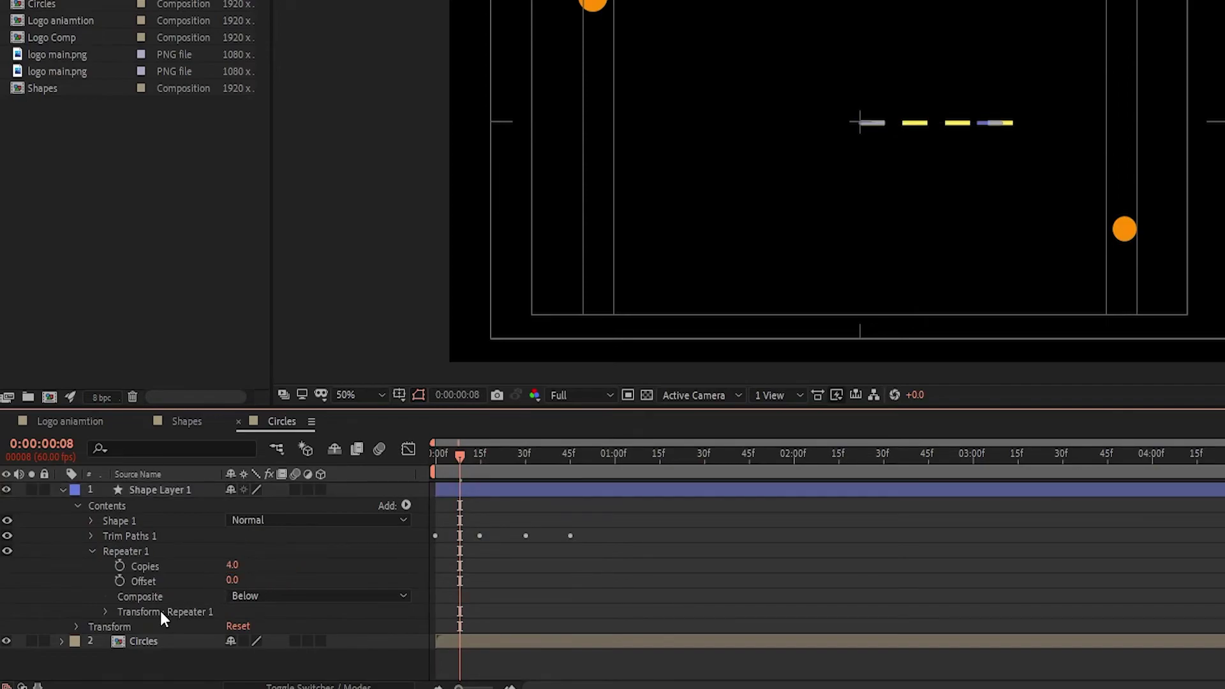
# Adjust the Repeater's transform so the four copies rotate into a cross around the line's inner end
pyautogui.click(105, 612)
pyautogui.scroll(-1, 236, 619)
pyautogui.click(237, 612)
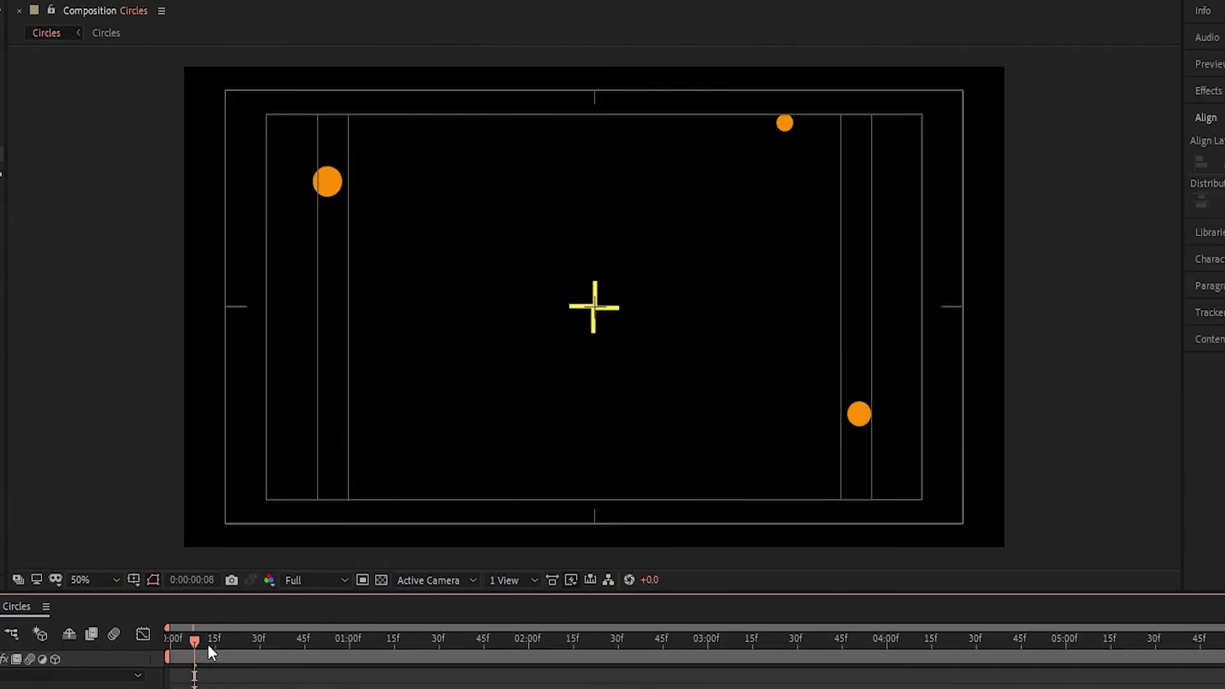
pyautogui.moveTo(208, 645)
pyautogui.mouseDown()
pyautogui.moveTo(257, 637)
pyautogui.moveTo(231, 640)
pyautogui.mouseUp()
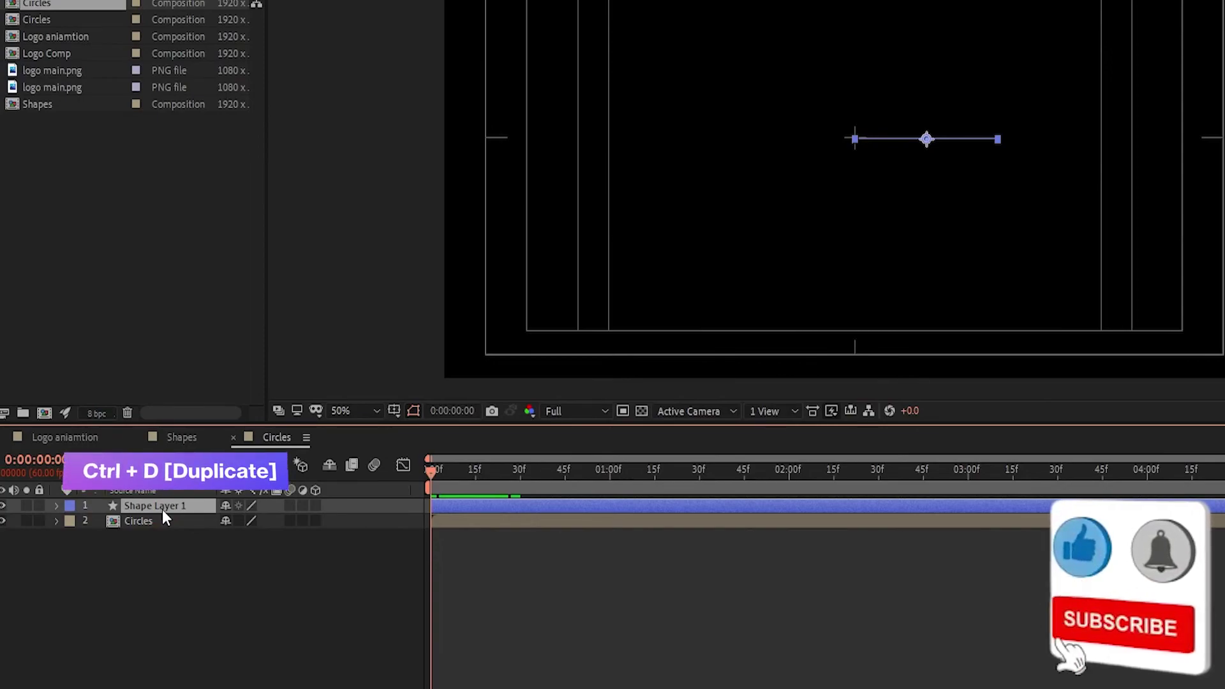
# Duplicate Shape Layer 1 and move the copy's anchor point to the centre of the cross
pyautogui.hotkey('ctrl', 'd')
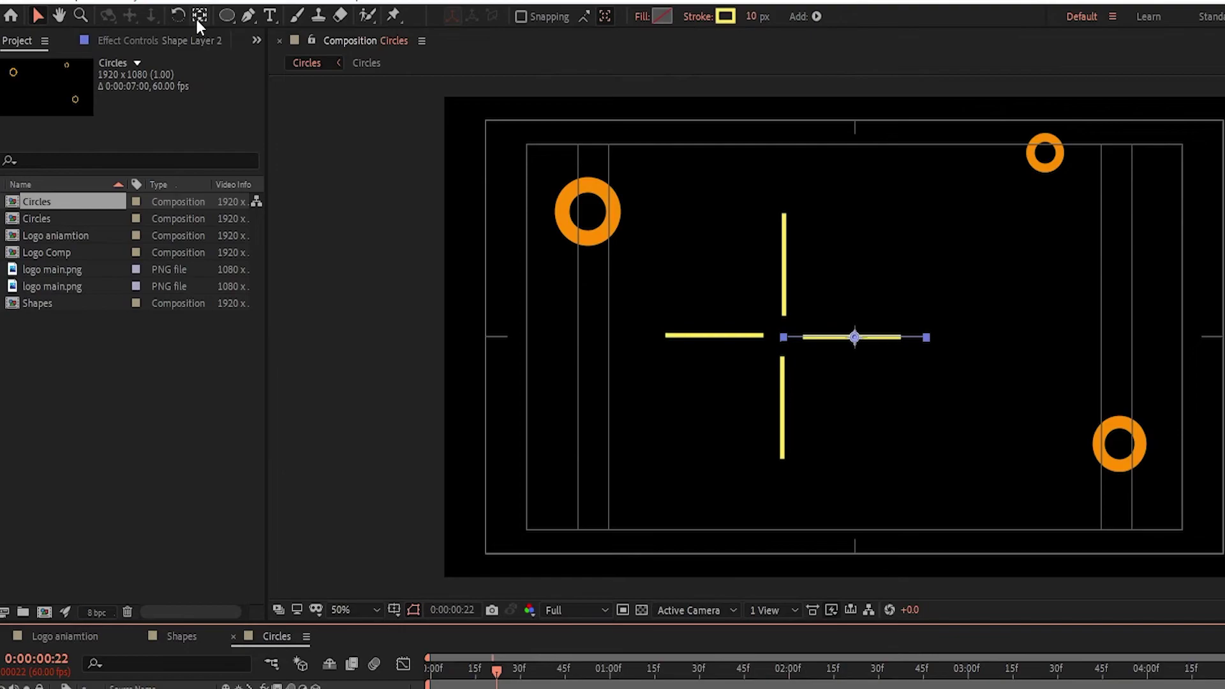
pyautogui.click(197, 19)
pyautogui.moveTo(854, 338); pyautogui.dragTo(839, 339)
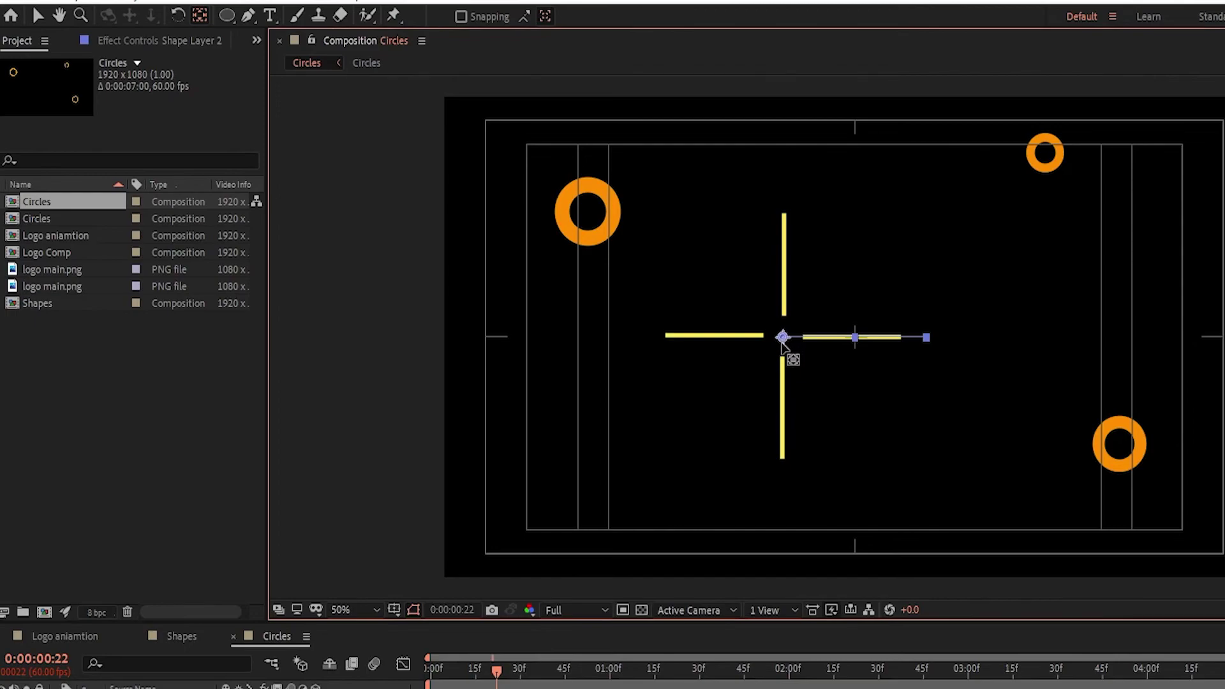
pyautogui.click(37, 21)
# Reveal the Rotation property of Shape Layer 2
pyautogui.press('r')
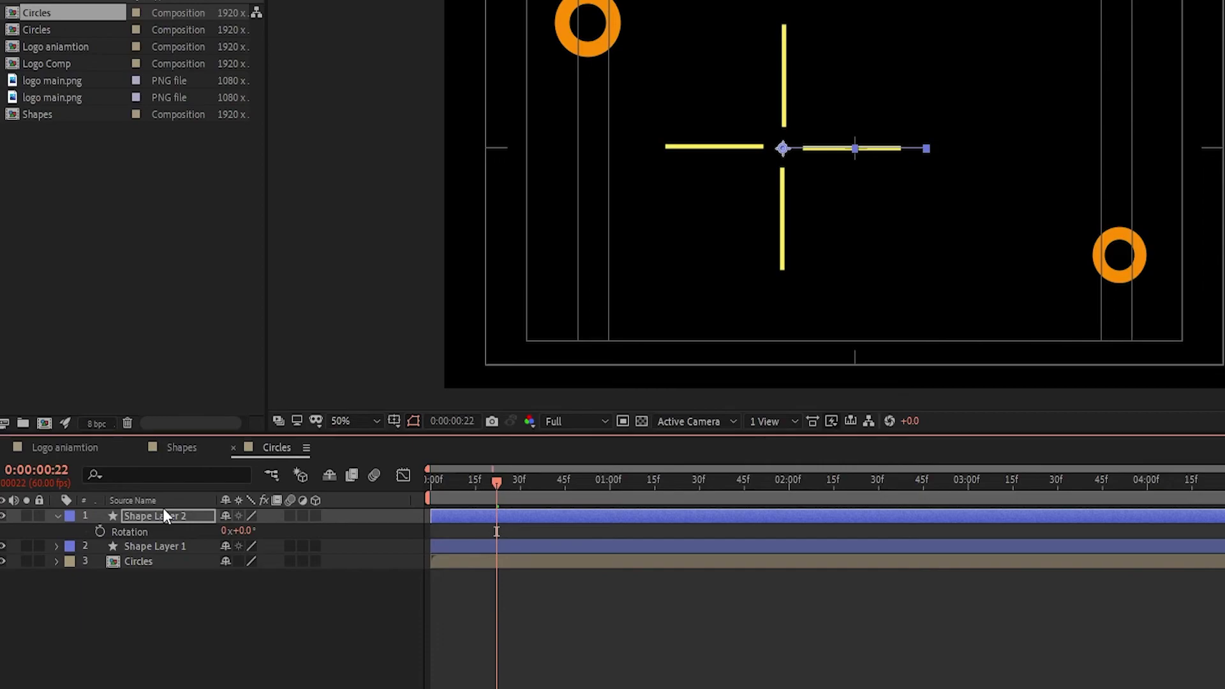
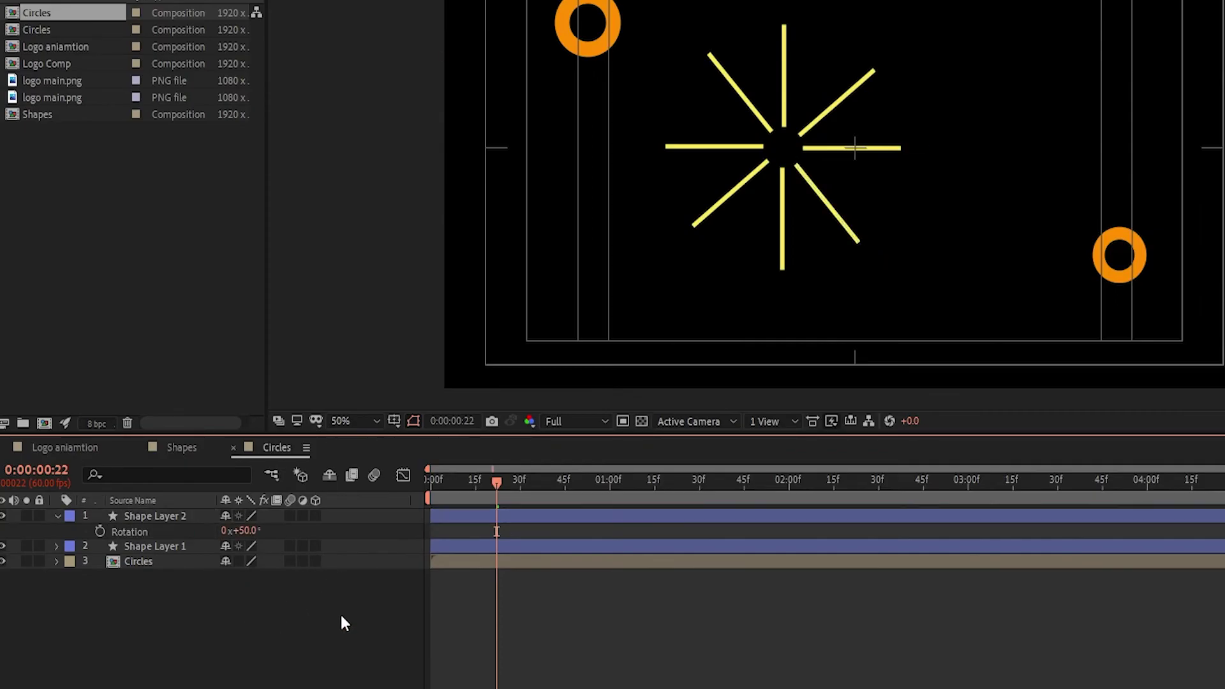
# Pre-compose Shape Layer 1 and Shape Layer 2 into a new composition named Lines
pyautogui.rightClick(168, 523)
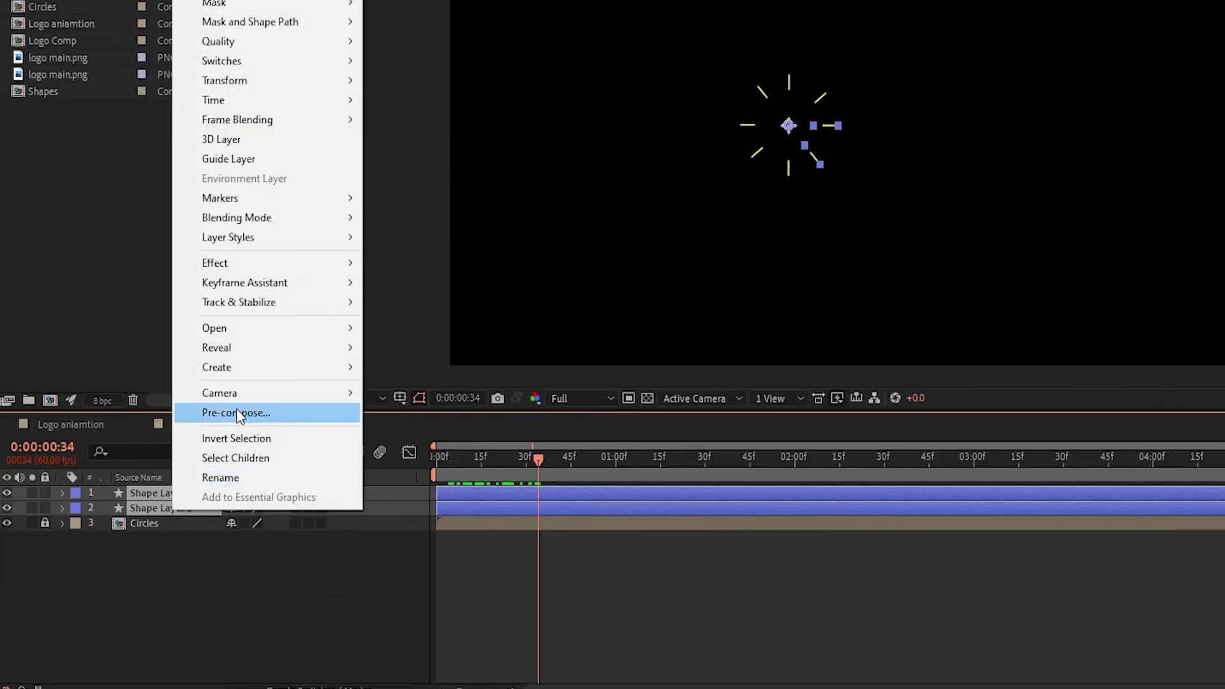
pyautogui.click(238, 413)
pyautogui.write('Li')
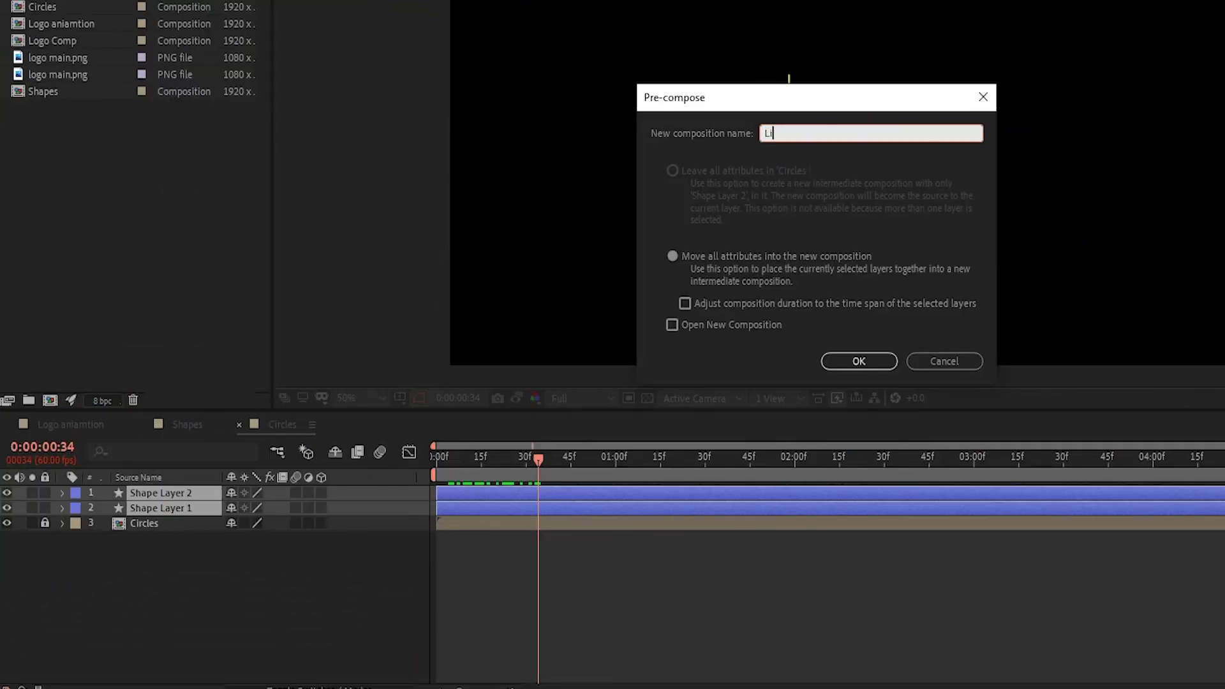
pyautogui.press('Return')
# Duplicate the Lines layer and place one burst in the frame's lower left and the other in its upper right
pyautogui.click(155, 544)
pyautogui.click(163, 494)
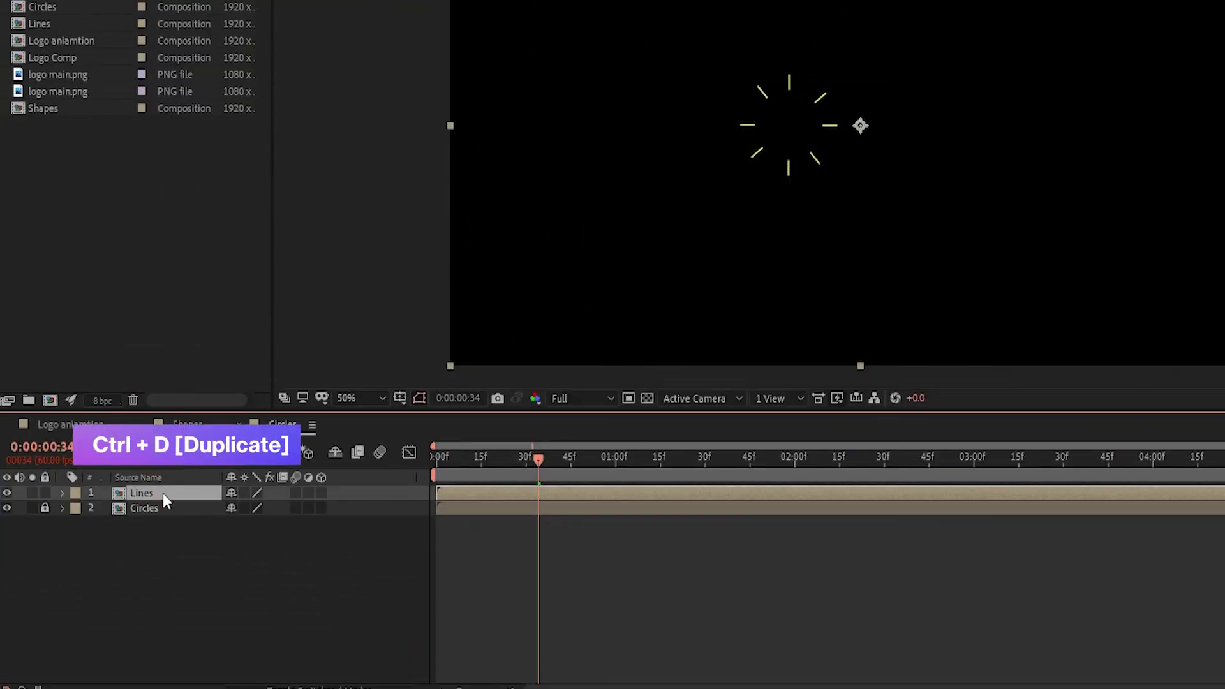
pyautogui.hotkey('ctrl', 'd')
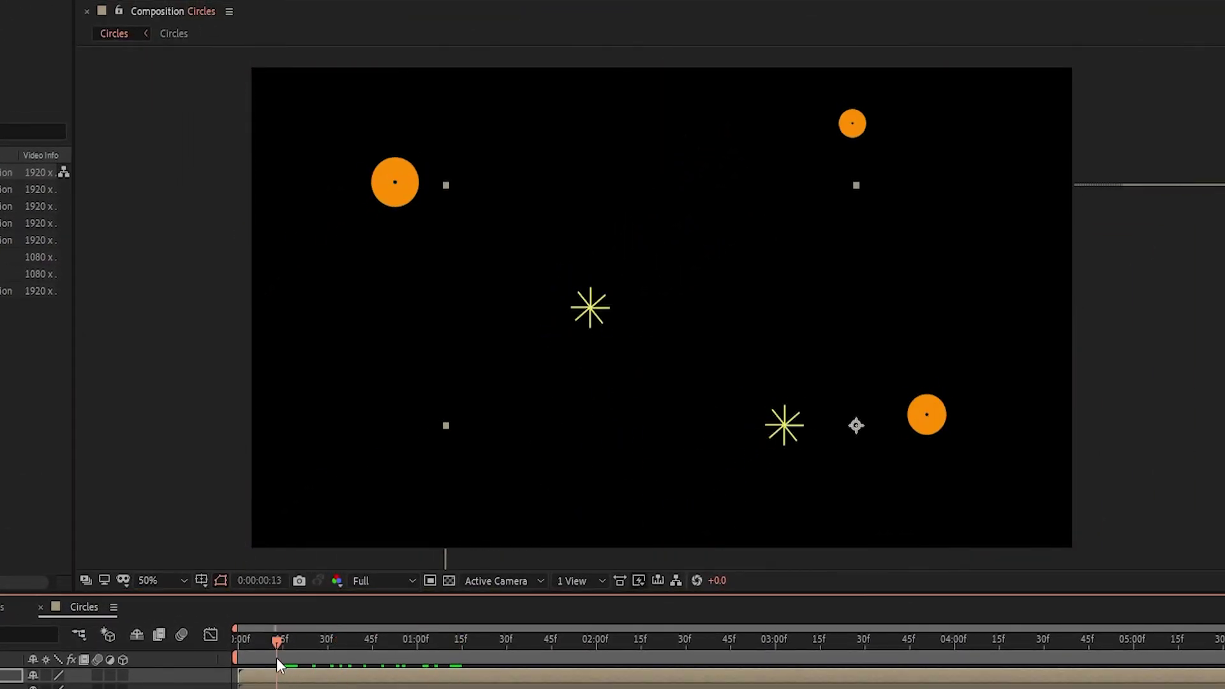
pyautogui.moveTo(793, 436); pyautogui.dragTo(504, 465)
pyautogui.moveTo(478, 394); pyautogui.dragTo(683, 254)
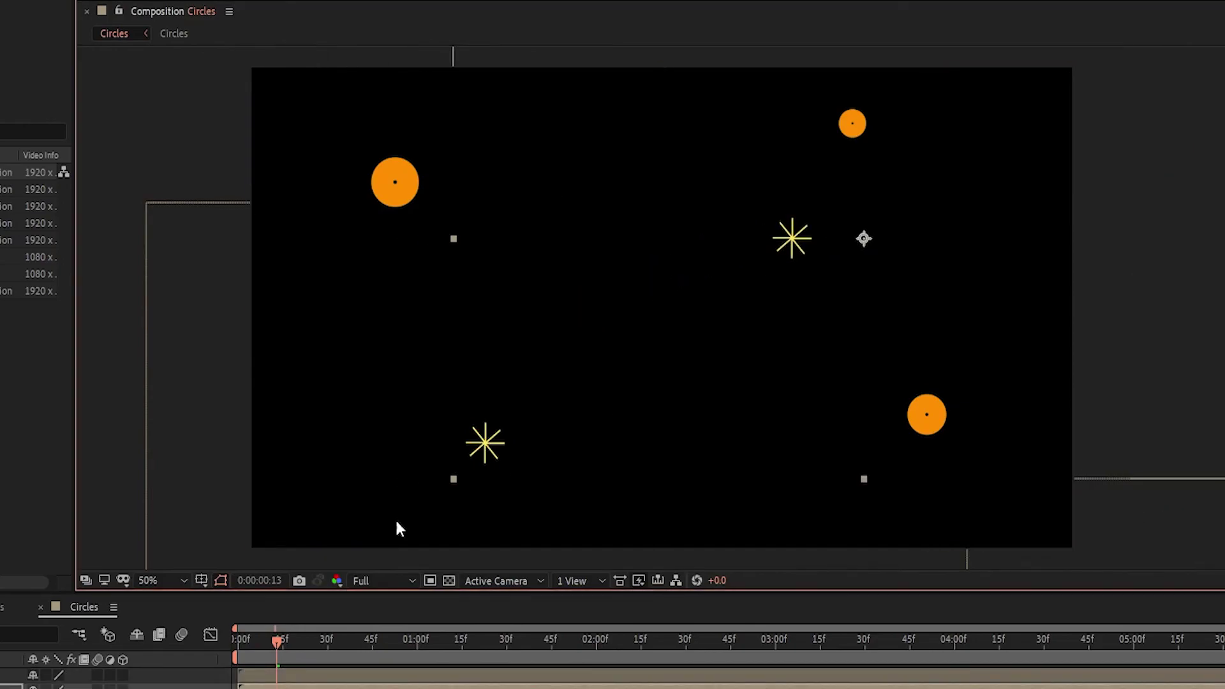
# Add a third Lines copy at the frame's lower right, shifting the upper burst to the upper centre and the lower-left burst farther outward
pyautogui.click(480, 445)
pyautogui.hotkey('ctrl', 'd')
pyautogui.moveTo(480, 445); pyautogui.dragTo(781, 470)
pyautogui.click(783, 244)
pyautogui.moveTo(782, 243); pyautogui.dragTo(638, 194)
pyautogui.click(486, 445)
pyautogui.moveTo(495, 473); pyautogui.dragTo(403, 450)
# Duplicate a Lines layer once more and place the fourth burst in the frame's upper right, below the small circle
pyautogui.click(12, 676)
pyautogui.click(12, 676)
pyautogui.click(13, 676)
pyautogui.hotkey('ctrl', 'd')
pyautogui.moveTo(849, 493); pyautogui.dragTo(995, 187)
# Offset the Lines layers and the Circles layer in time so that their animations start at staggered moments
pyautogui.moveTo(324, 640); pyautogui.dragTo(353, 642)
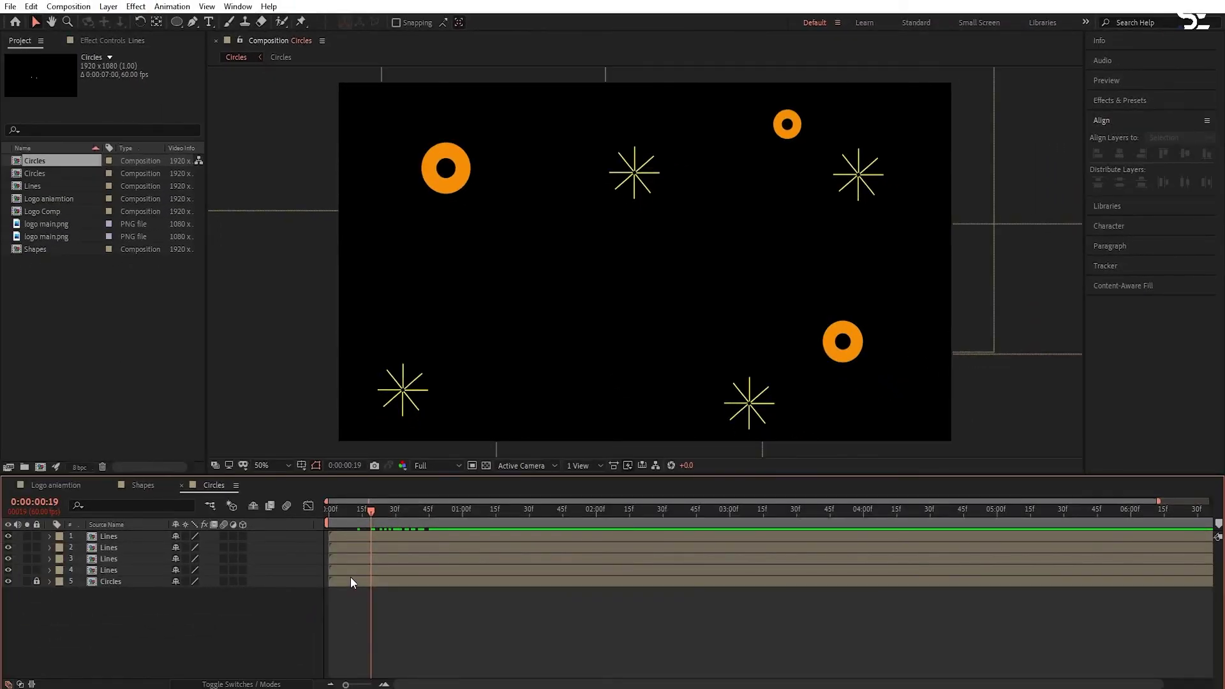
pyautogui.click(351, 575)
pyautogui.moveTo(343, 561); pyautogui.dragTo(351, 559)
pyautogui.moveTo(348, 548)
pyautogui.mouseDown()
pyautogui.moveTo(384, 549)
pyautogui.moveTo(350, 569)
pyautogui.mouseUp()
pyautogui.moveTo(350, 559)
pyautogui.mouseDown()
pyautogui.moveTo(372, 567)
pyautogui.moveTo(369, 531)
pyautogui.moveTo(361, 553)
pyautogui.moveTo(388, 566)
pyautogui.moveTo(359, 568)
pyautogui.mouseUp()
pyautogui.click(369, 589)
pyautogui.click(369, 583)
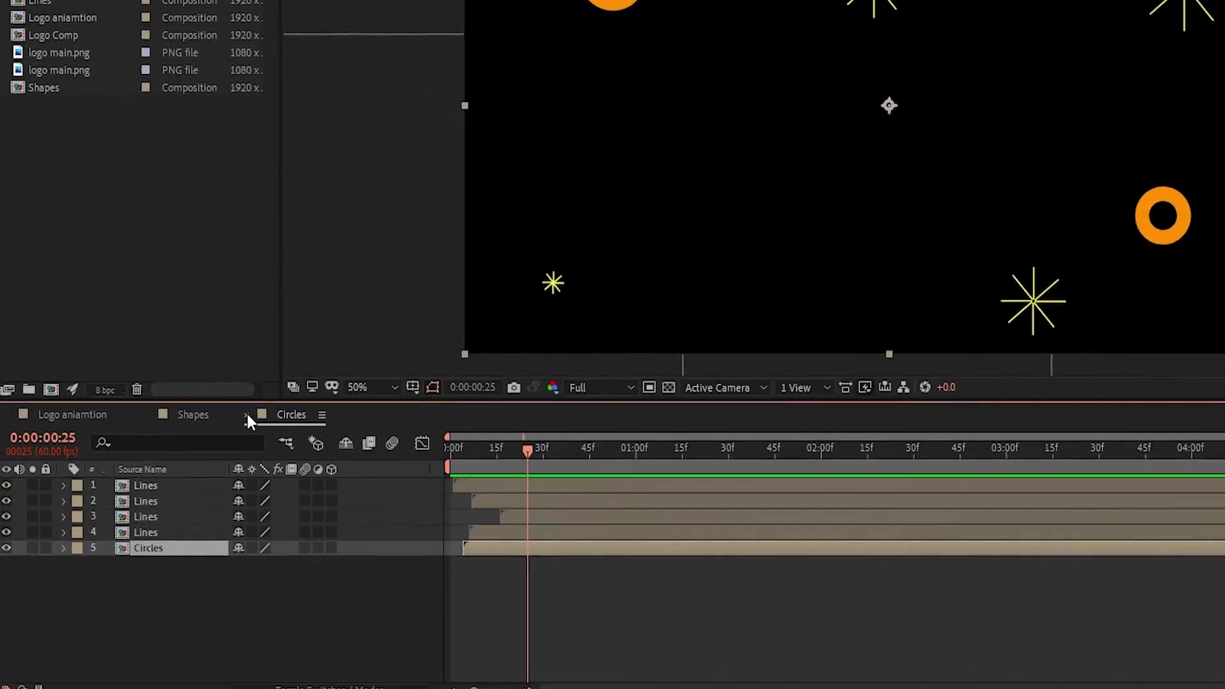
# Open the Logo aniamtion composition and add the Circles composition above the website text layer
pyautogui.click(181, 485)
pyautogui.click(149, 409)
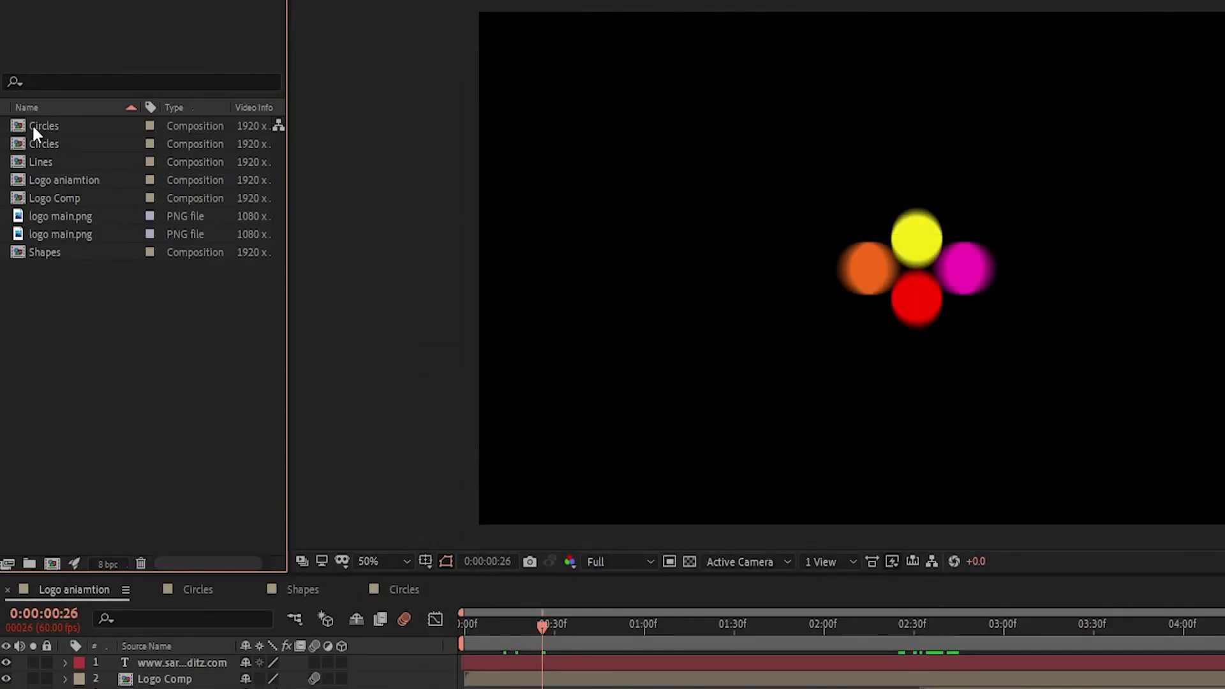
pyautogui.moveTo(21, 128); pyautogui.dragTo(204, 647)
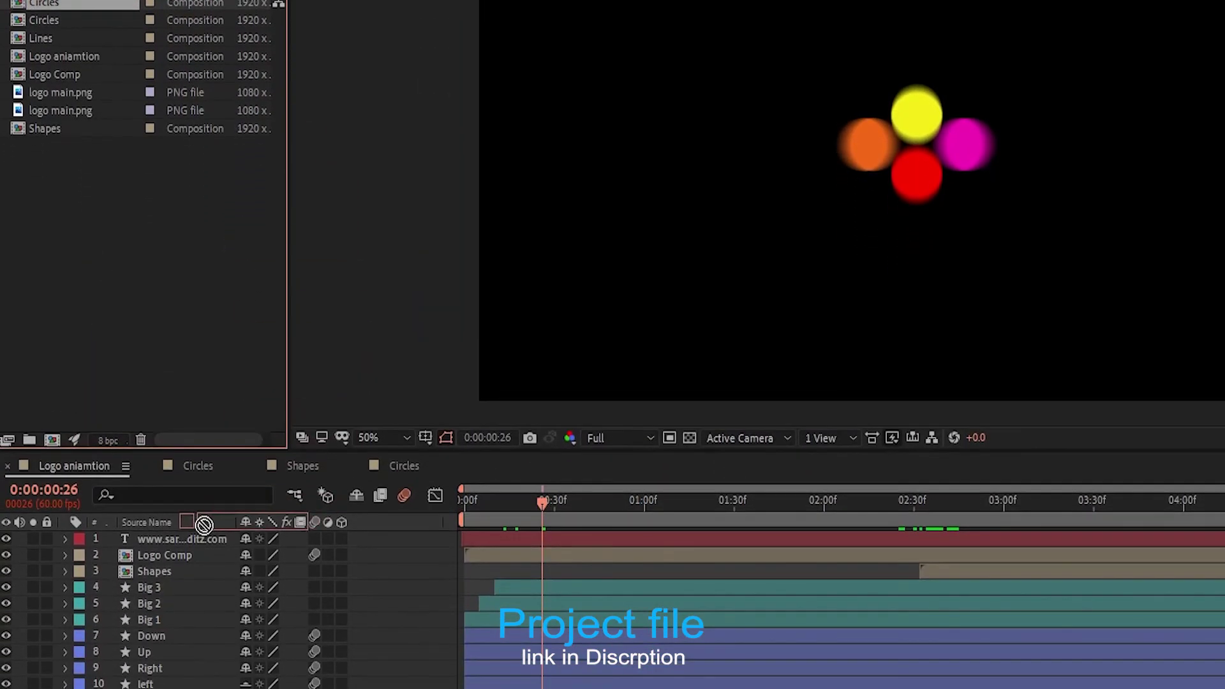
pyautogui.moveTo(183, 535); pyautogui.dragTo(184, 534)
# Preview the logo reveal with the Circles composition in the Logo aniamtion timeline
pyautogui.moveTo(539, 502); pyautogui.dragTo(1028, 505)
pyautogui.press('space')
pyautogui.moveTo(246, 513); pyautogui.dragTo(828, 557)
pyautogui.moveTo(686, 327); pyautogui.dragTo(735, 279)
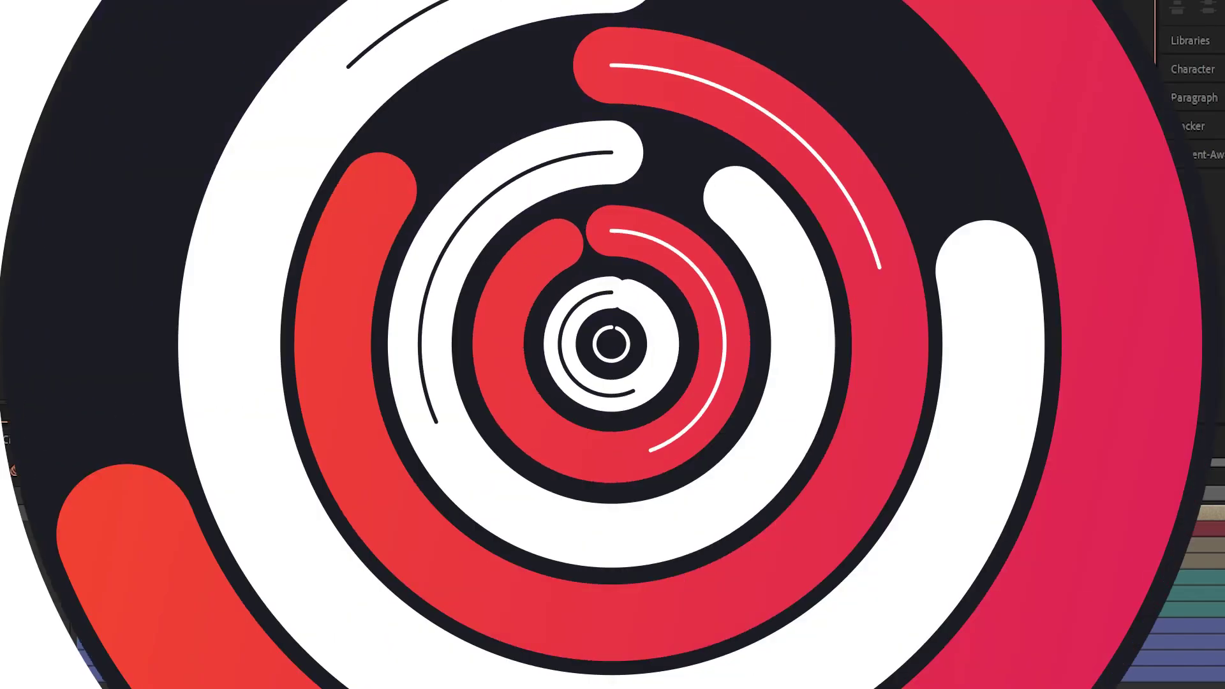